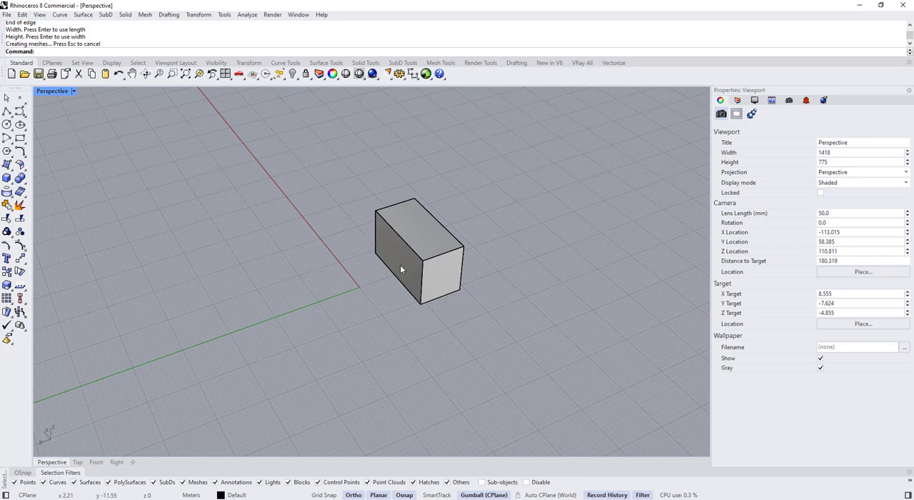
# Delete the long front side face of the box so the box is open on that side
pyautogui.keyDown('ctrl'); pyautogui.keyDown('shift'); pyautogui.click(400, 264); pyautogui.keyUp('shift'); pyautogui.keyUp('ctrl')
pyautogui.press('Delete')
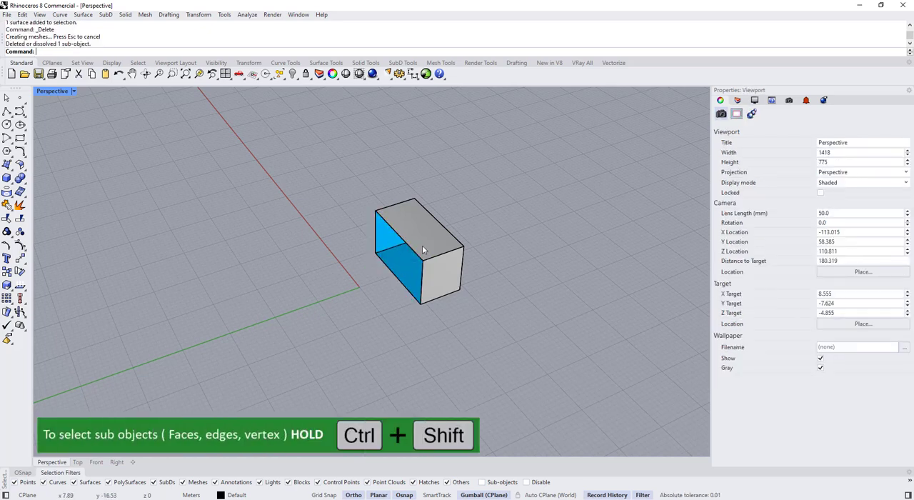
# Turn Color Backfaces off and back on in the Shaded display settings to compare the open box's inner faces
pyautogui.click(739, 101)
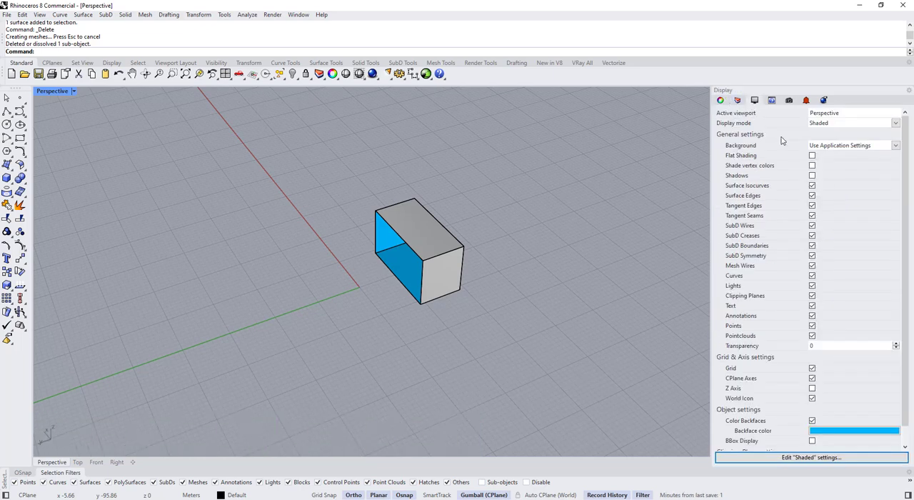
pyautogui.scroll(-2, 775, 386)
pyautogui.click(812, 401)
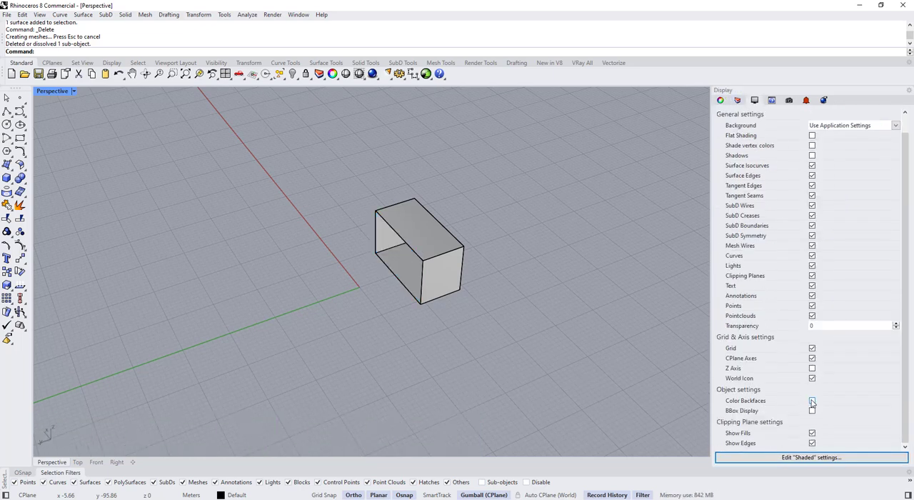
pyautogui.click(813, 402)
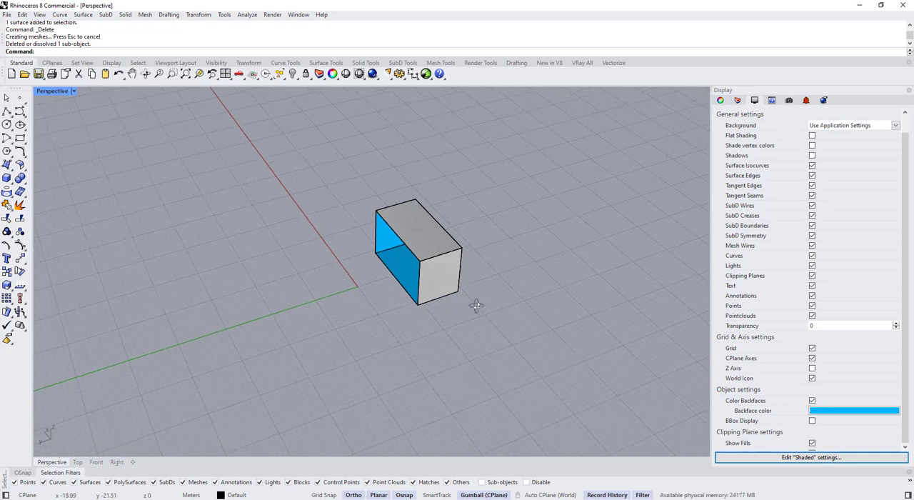
# Copy the open box to the far side of the green axis with the gumball and rotate the copy a quarter turn
pyautogui.moveTo(476, 306); pyautogui.dragTo(353, 341, button='right')
pyautogui.moveTo(333, 306); pyautogui.dragTo(371, 287, button='right')
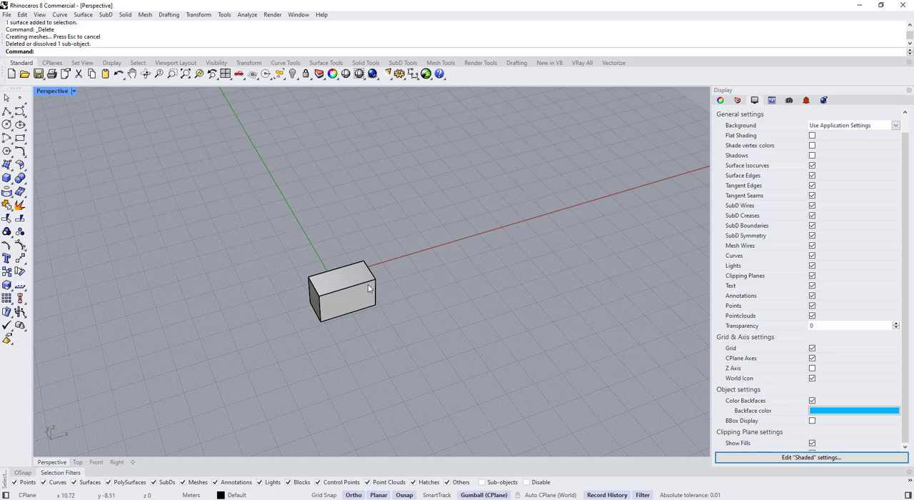
pyautogui.scroll(-3, 369, 288)
pyautogui.click(347, 314)
pyautogui.moveTo(322, 304); pyautogui.dragTo(379, 323, button='right')
pyautogui.scroll(-3, 375, 297)
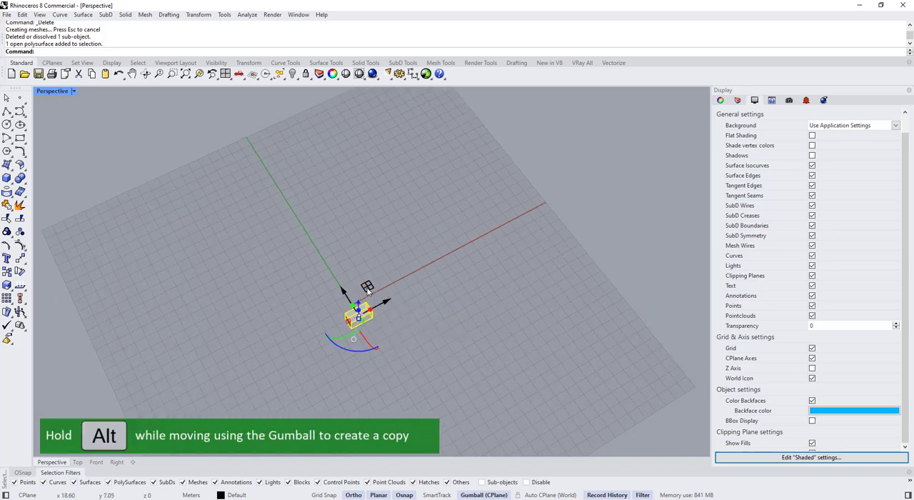
pyautogui.keyDown('alt'); pyautogui.moveTo(367, 287); pyautogui.dragTo(281, 238); pyautogui.keyUp('alt')
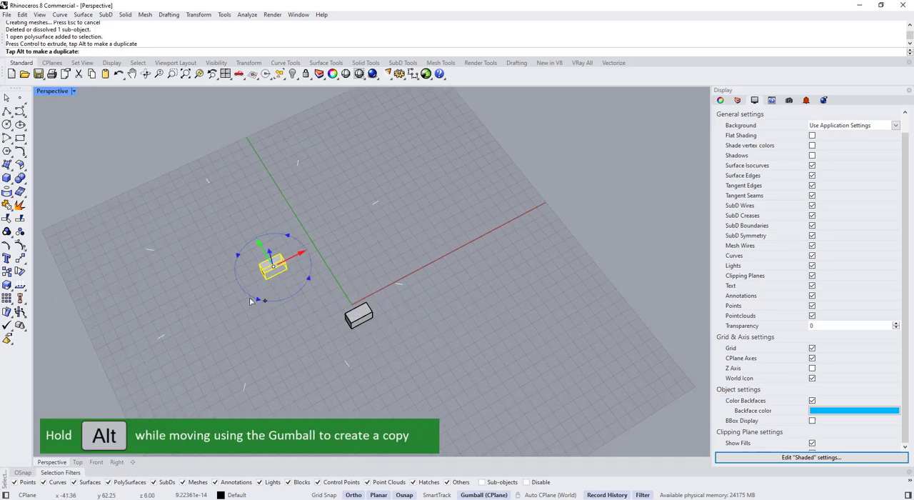
pyautogui.moveTo(227, 258); pyautogui.dragTo(229, 259)
pyautogui.click(460, 279)
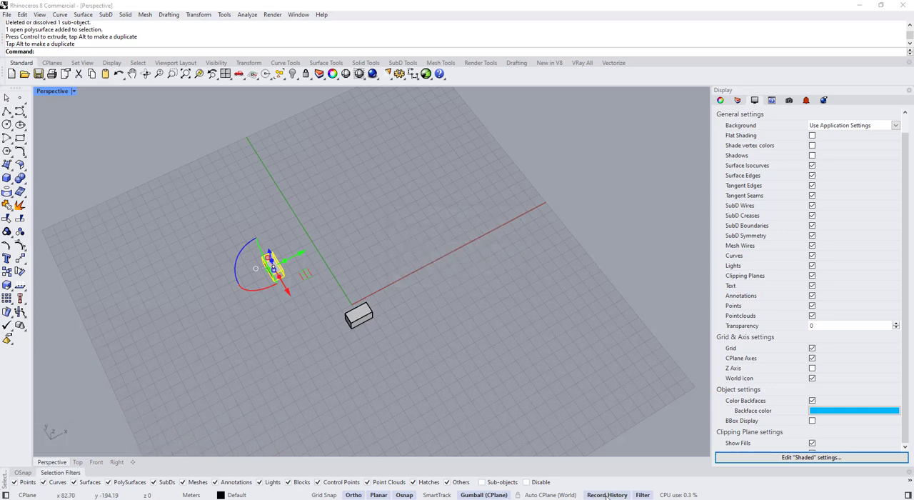
# Disable Always Record History in the history recording options
pyautogui.rightClick(606, 496)
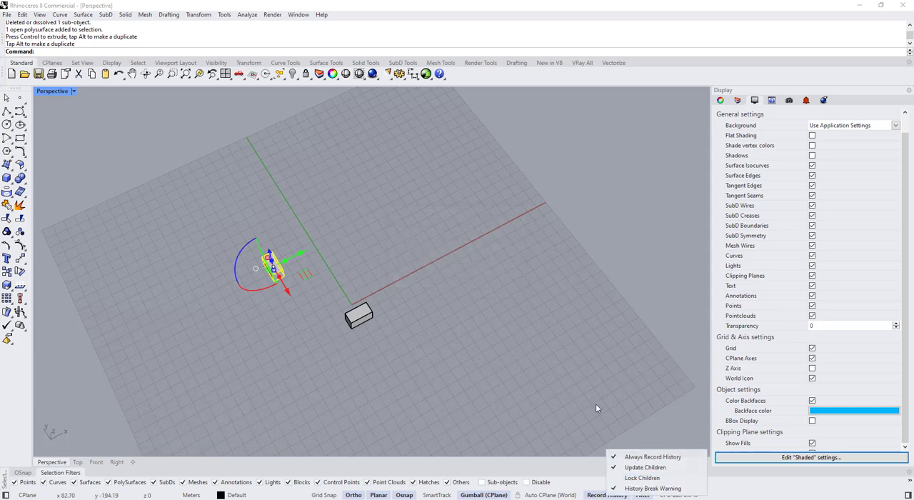
pyautogui.click(607, 489)
pyautogui.rightClick(607, 495)
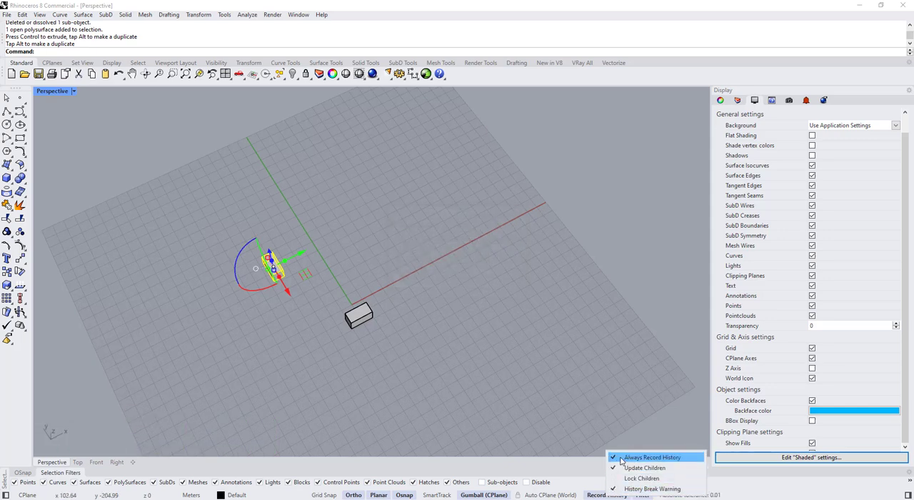
pyautogui.click(622, 460)
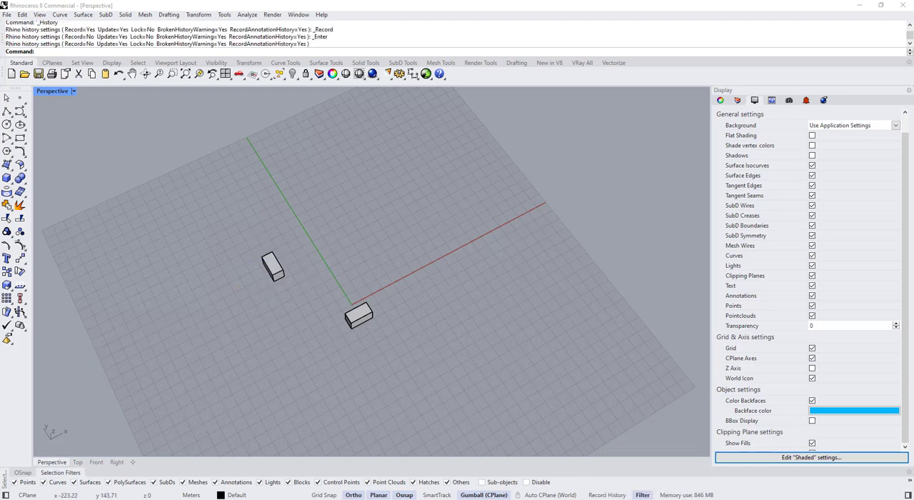
# Make two copies of the rotated box on the opposite side of the green axis, turning the first one diagonally
pyautogui.click(273, 266)
pyautogui.keyDown('alt'); pyautogui.moveTo(283, 238); pyautogui.dragTo(386, 208); pyautogui.keyUp('alt')
pyautogui.moveTo(354, 262); pyautogui.dragTo(422, 246)
pyautogui.moveTo(346, 248); pyautogui.dragTo(375, 253)
pyautogui.moveTo(377, 251); pyautogui.dragTo(351, 273, button='right')
pyautogui.moveTo(393, 248); pyautogui.dragTo(389, 243)
pyautogui.moveTo(388, 242); pyautogui.dragTo(388, 187, button='right')
pyautogui.scroll(3, 388, 243)
pyautogui.keyDown('alt'); pyautogui.moveTo(440, 258); pyautogui.dragTo(442, 218); pyautogui.keyUp('alt')
pyautogui.moveTo(441, 214); pyautogui.dragTo(428, 265, button='right')
pyautogui.moveTo(421, 246); pyautogui.dragTo(374, 305)
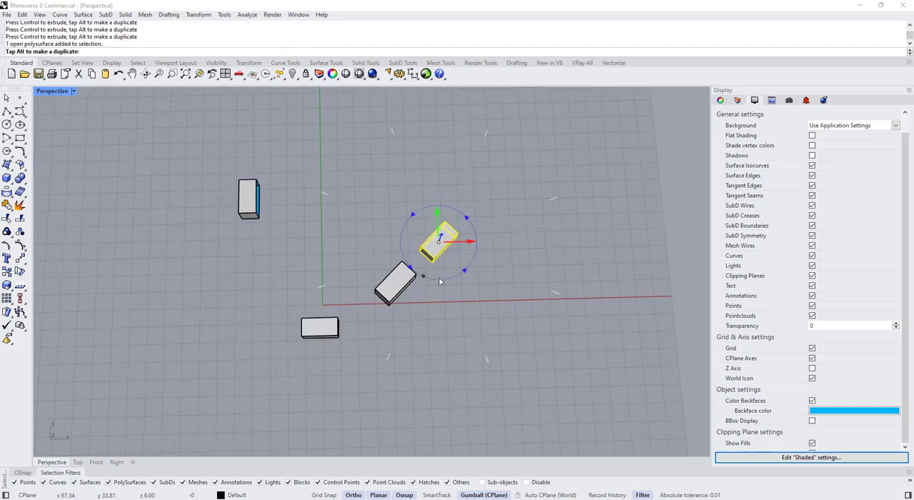
pyautogui.moveTo(440, 281); pyautogui.dragTo(461, 271)
# Move the diagonally turned copy closer to the red axis with the gumball
pyautogui.click(395, 283)
pyautogui.moveTo(403, 287); pyautogui.dragTo(395, 290, button='right')
pyautogui.moveTo(420, 286); pyautogui.dragTo(431, 303)
pyautogui.click(457, 308)
pyautogui.moveTo(454, 300); pyautogui.dragTo(417, 148, button='right')
pyautogui.moveTo(323, 321); pyautogui.dragTo(314, 397, button='right')
# Copy the quarter-turned box on the negative X side and place the copy nearer the origin
pyautogui.click(218, 321)
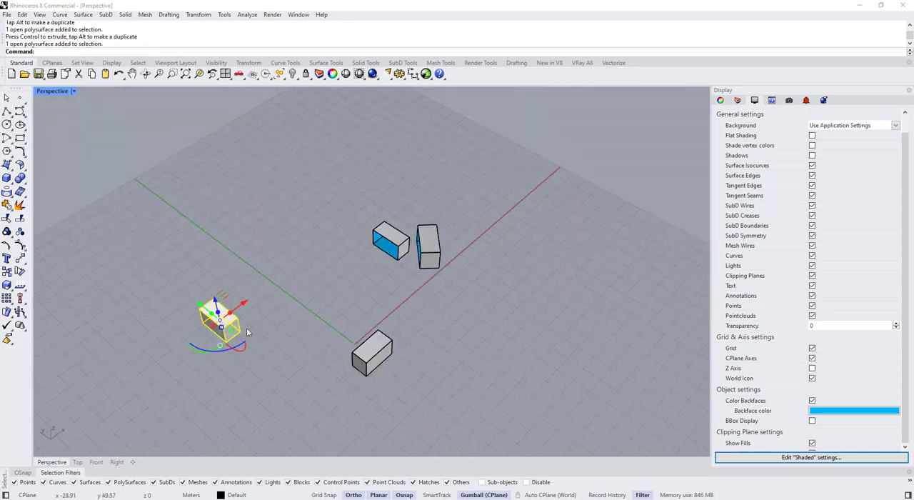
pyautogui.keyDown('alt'); pyautogui.moveTo(198, 302); pyautogui.dragTo(260, 350); pyautogui.keyUp('alt')
pyautogui.moveTo(268, 350); pyautogui.dragTo(278, 293, button='right')
pyautogui.moveTo(279, 314); pyautogui.dragTo(279, 280)
pyautogui.click(216, 321)
pyautogui.moveTo(250, 295); pyautogui.dragTo(218, 310)
pyautogui.click(253, 323)
pyautogui.moveTo(230, 310); pyautogui.dragTo(232, 346, button='right')
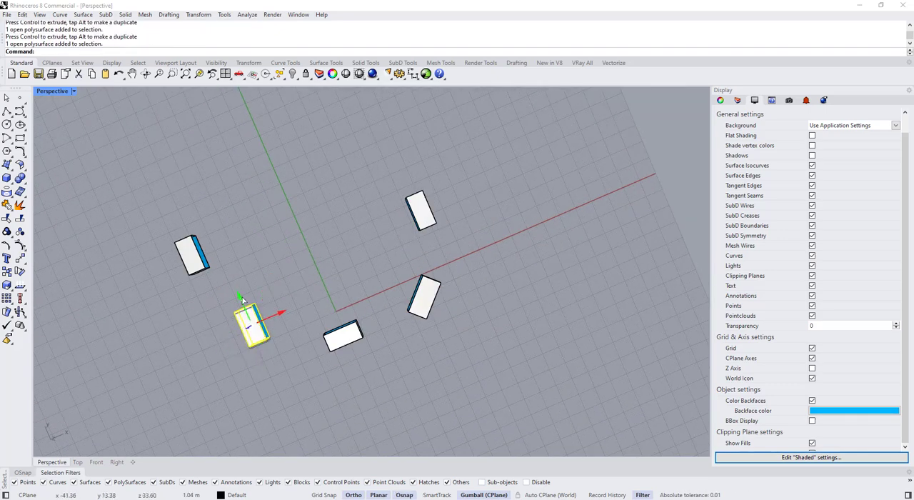
pyautogui.moveTo(240, 304); pyautogui.dragTo(236, 292)
pyautogui.click(264, 250)
# Make another copy of an open box and place it beside the green axis, away from the origin
pyautogui.moveTo(134, 304); pyautogui.dragTo(38, 333, button='right')
pyautogui.scroll(-3, 261, 347)
pyautogui.moveTo(250, 361); pyautogui.dragTo(264, 375, button='right')
pyautogui.click(302, 374)
pyautogui.keyDown('alt'); pyautogui.moveTo(282, 356); pyautogui.dragTo(197, 294); pyautogui.keyUp('alt')
pyautogui.moveTo(98, 354); pyautogui.dragTo(320, 217, button='right')
pyautogui.moveTo(275, 264); pyautogui.dragTo(273, 217)
pyautogui.moveTo(325, 132); pyautogui.dragTo(343, 246, button='right')
pyautogui.moveTo(181, 302); pyautogui.dragTo(203, 304)
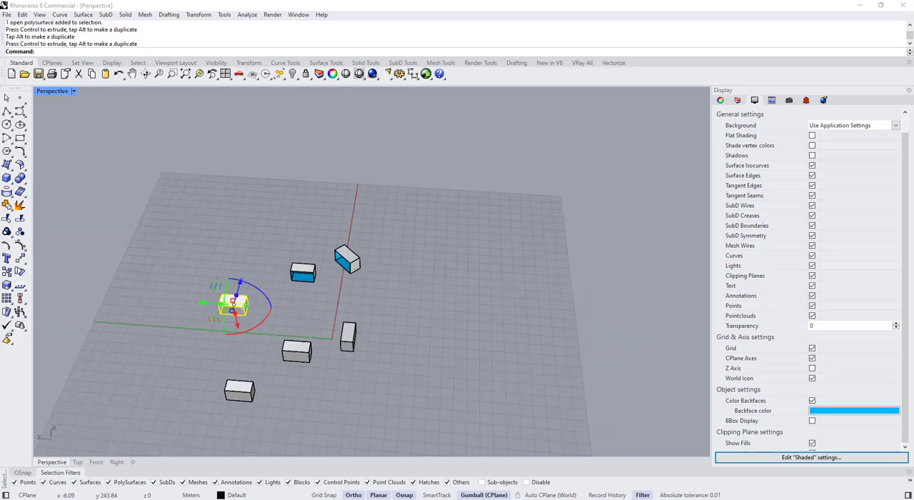
# Scale the copy beside the green axis to a wider footprint and shift it slightly along the X axis
pyautogui.moveTo(443, 265); pyautogui.dragTo(314, 307, button='right')
pyautogui.moveTo(335, 189); pyautogui.dragTo(326, 188)
pyautogui.click(407, 160)
pyautogui.moveTo(389, 136); pyautogui.dragTo(377, 189, button='right')
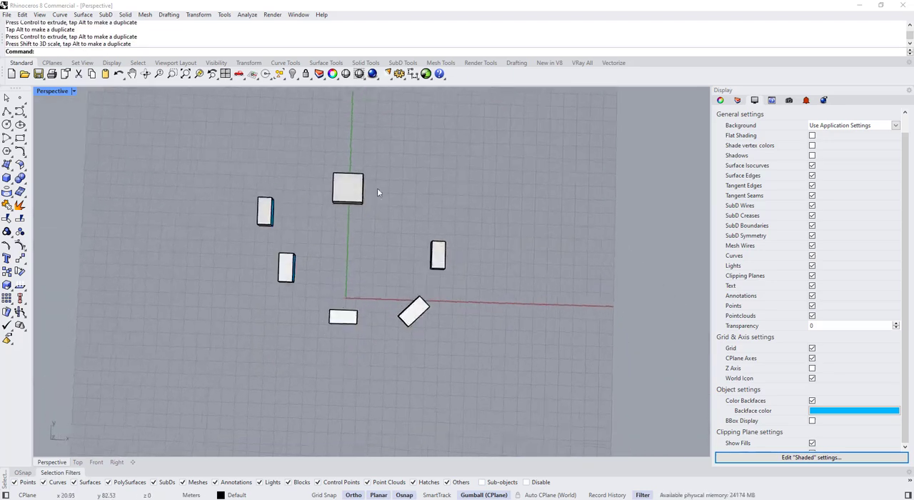
pyautogui.click(355, 194)
pyautogui.moveTo(383, 200); pyautogui.dragTo(413, 202)
pyautogui.click(485, 192)
# Copy the wide box above itself and rotate the raised copy so it is tilted
pyautogui.moveTo(521, 336); pyautogui.dragTo(445, 284, button='right')
pyautogui.click(430, 299)
pyautogui.keyDown('alt'); pyautogui.moveTo(428, 272); pyautogui.dragTo(430, 233); pyautogui.keyUp('alt')
pyautogui.moveTo(471, 250); pyautogui.dragTo(480, 239, button='right')
pyautogui.moveTo(403, 280); pyautogui.dragTo(398, 248)
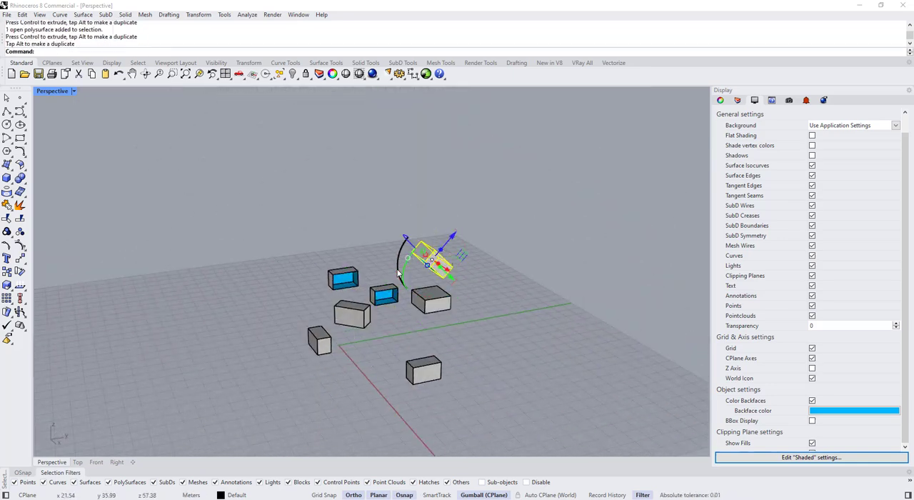
pyautogui.moveTo(478, 250); pyautogui.dragTo(443, 270, button='right')
pyautogui.click(435, 312)
pyautogui.moveTo(437, 332); pyautogui.dragTo(452, 369, button='right')
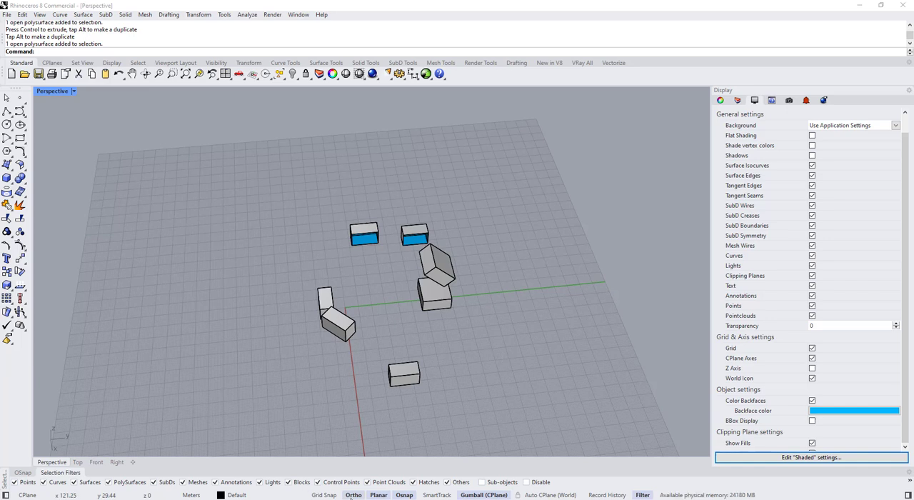
# Look at the available Ortho mode options
pyautogui.rightClick(355, 494)
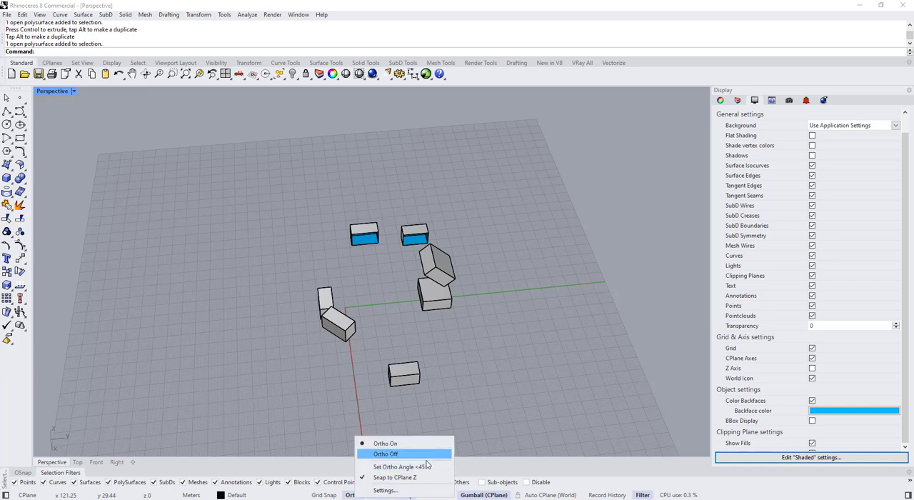
pyautogui.moveTo(473, 385); pyautogui.dragTo(460, 332, button='right')
pyautogui.moveTo(488, 307); pyautogui.dragTo(501, 307)
# Reposition the tilted box with the gumball so it sits apart from the wide box
pyautogui.click(386, 290)
pyautogui.moveTo(383, 290); pyautogui.dragTo(422, 320, button='right')
pyautogui.click(440, 269)
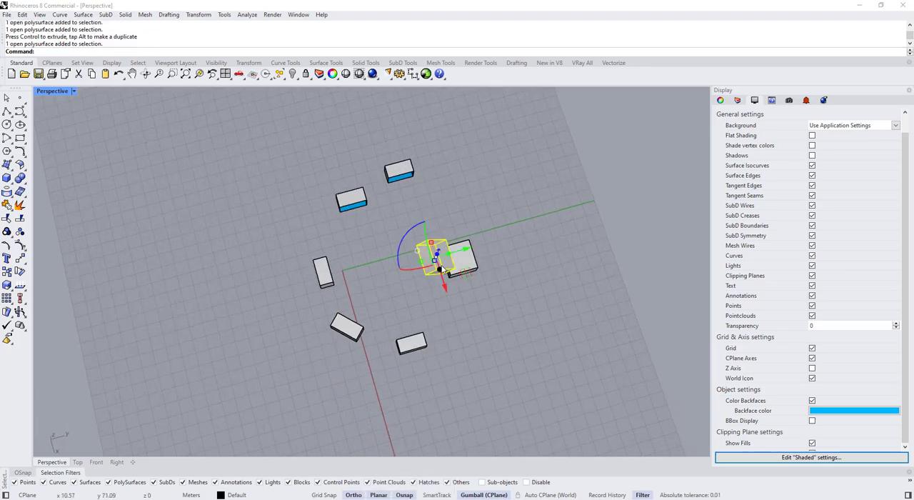
pyautogui.moveTo(460, 254); pyautogui.dragTo(438, 260)
pyautogui.click(469, 336)
pyautogui.moveTo(469, 336); pyautogui.dragTo(335, 309, button='right')
pyautogui.click(286, 313)
pyautogui.click(293, 275)
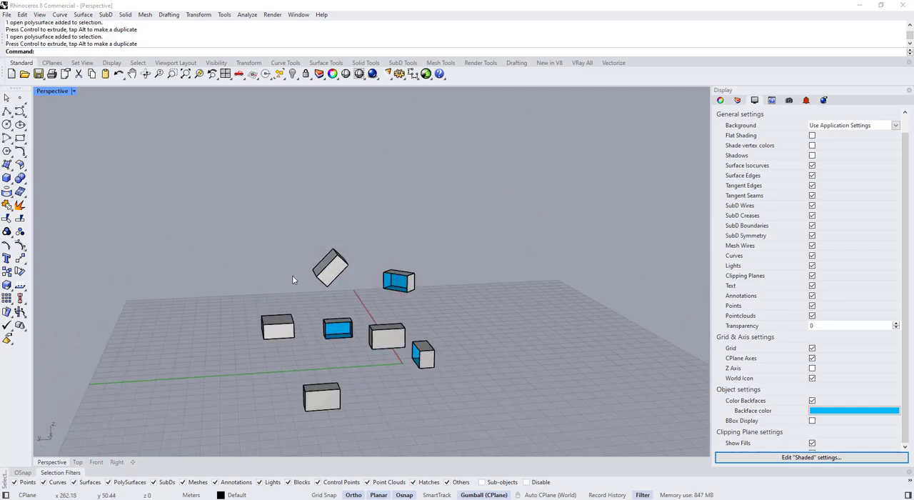
pyautogui.moveTo(292, 275); pyautogui.dragTo(331, 339, button='right')
pyautogui.scroll(4, 273, 380)
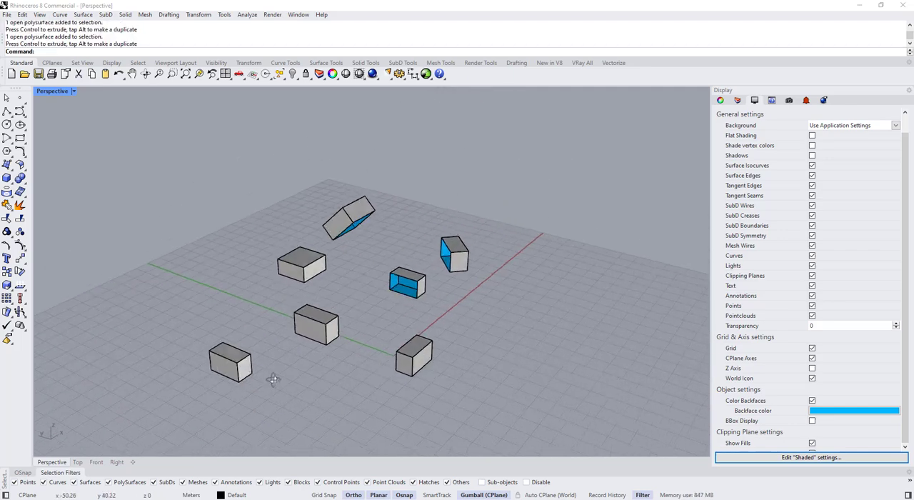
# Relocate the outermost box's gumball to the middle of the bottom edge on its open side
pyautogui.click(222, 379)
pyautogui.scroll(4, 229, 374)
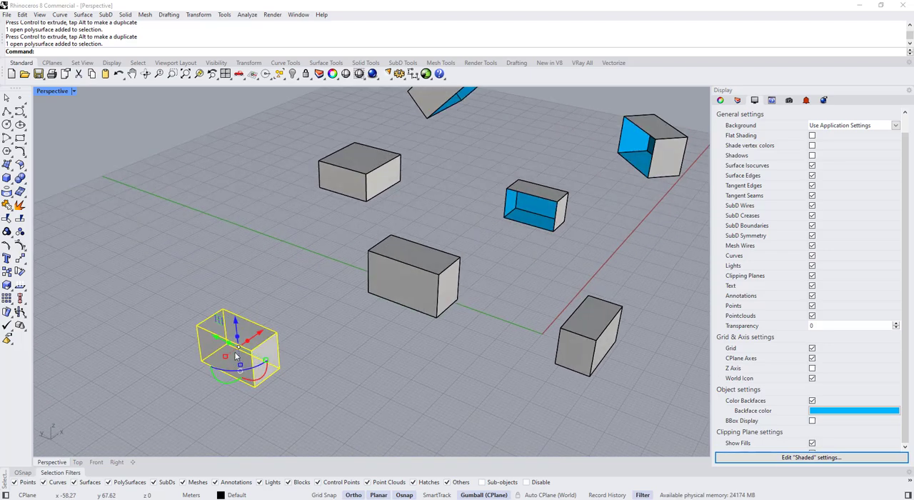
pyautogui.moveTo(241, 363); pyautogui.dragTo(313, 285, button='right')
pyautogui.scroll(4, 313, 285)
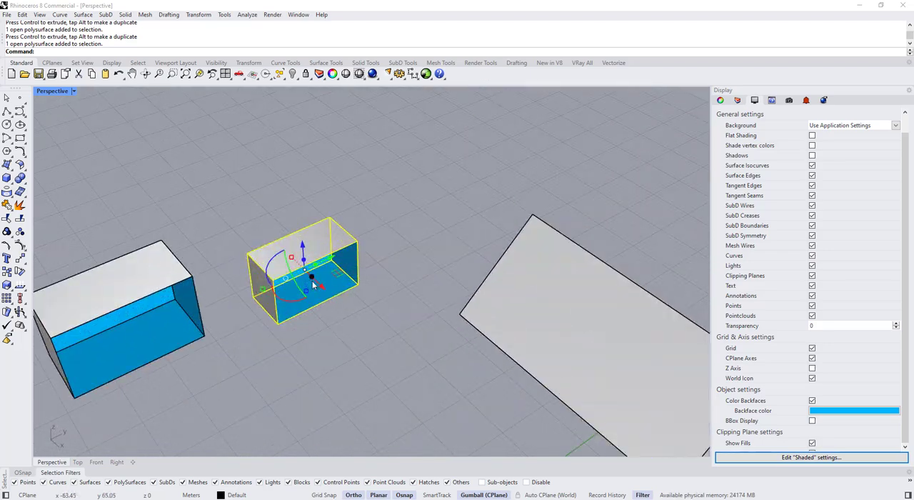
pyautogui.doubleClick(307, 274)
pyautogui.click(320, 305)
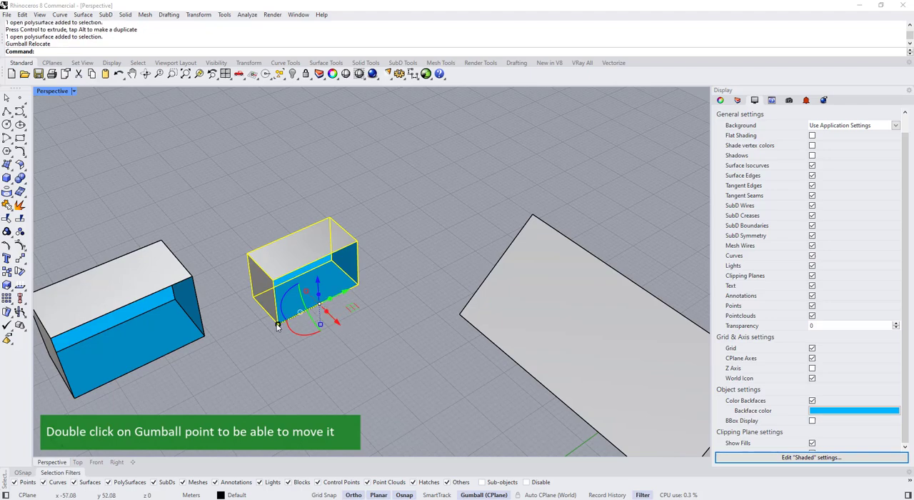
# Scale the outermost box longer and much taller from its relocated gumball
pyautogui.moveTo(279, 325); pyautogui.dragTo(258, 335)
pyautogui.moveTo(320, 326); pyautogui.dragTo(323, 346)
pyautogui.click(345, 348)
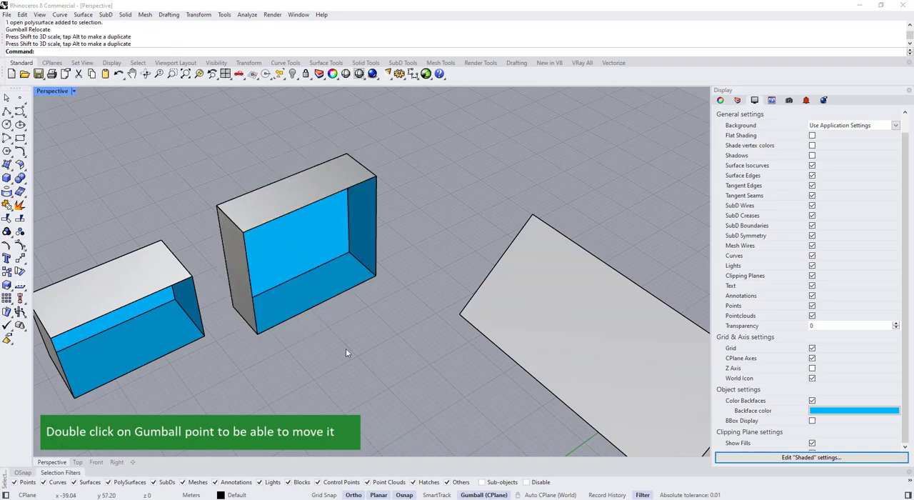
pyautogui.moveTo(345, 348); pyautogui.dragTo(418, 298, button='right')
pyautogui.scroll(-8, 418, 298)
pyautogui.scroll(-2, 372, 353)
pyautogui.moveTo(370, 355); pyautogui.dragTo(343, 320, button='right')
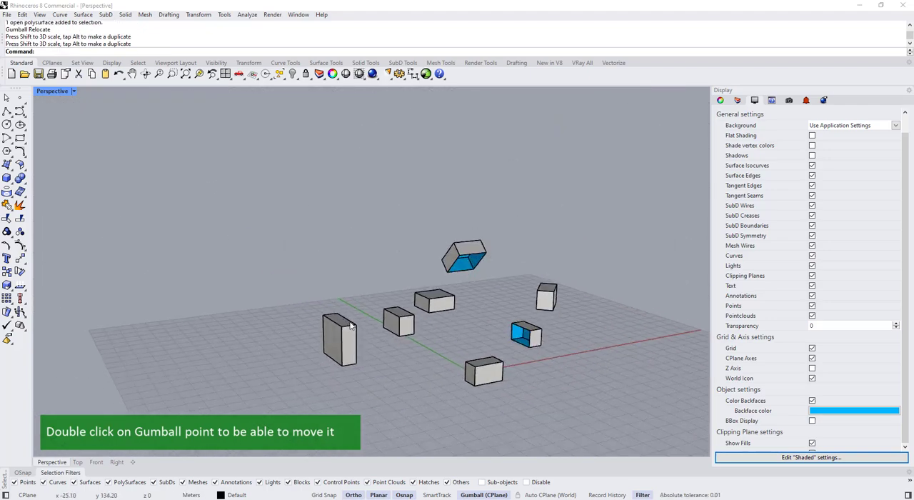
# Relocate the gumball of the neighbouring small box to the middle of its open side's bottom edge
pyautogui.scroll(2, 411, 318)
pyautogui.click(402, 331)
pyautogui.moveTo(396, 330); pyautogui.dragTo(280, 370, button='right')
pyautogui.scroll(6, 280, 369)
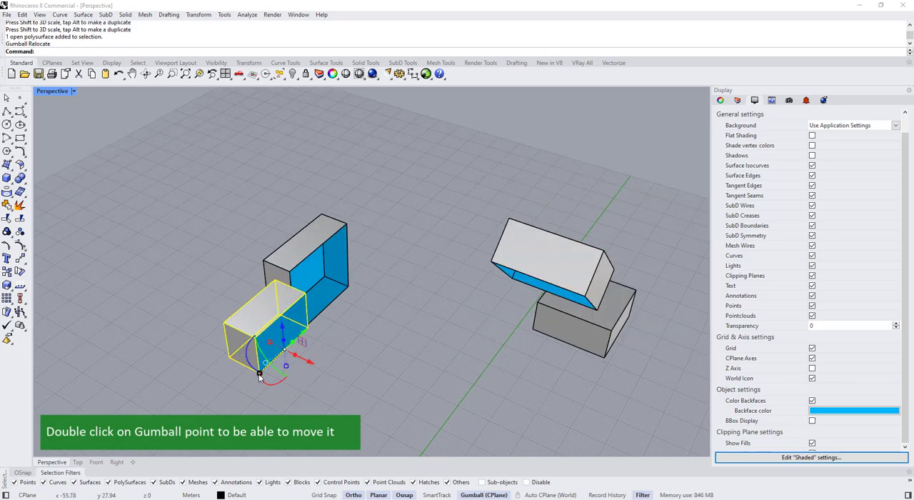
# Scale the neighbouring box larger from its relocated gumball and shift it along the Y axis
pyautogui.moveTo(260, 374); pyautogui.dragTo(287, 372)
pyautogui.moveTo(304, 333); pyautogui.dragTo(275, 357)
pyautogui.click(348, 344)
pyautogui.scroll(-5, 349, 345)
pyautogui.moveTo(349, 345); pyautogui.dragTo(428, 357, button='right')
pyautogui.scroll(-2, 428, 356)
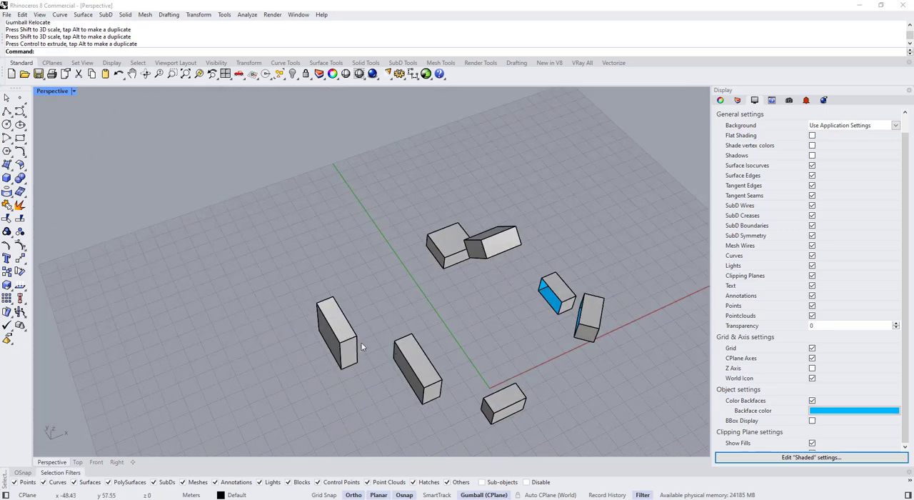
# Spread the arrangement out by moving the tall box and the box beside the origin with the gumball
pyautogui.click(350, 349)
pyautogui.moveTo(372, 332); pyautogui.dragTo(360, 338)
pyautogui.click(364, 303)
pyautogui.scroll(-5, 364, 303)
pyautogui.moveTo(389, 325); pyautogui.dragTo(357, 371, button='right')
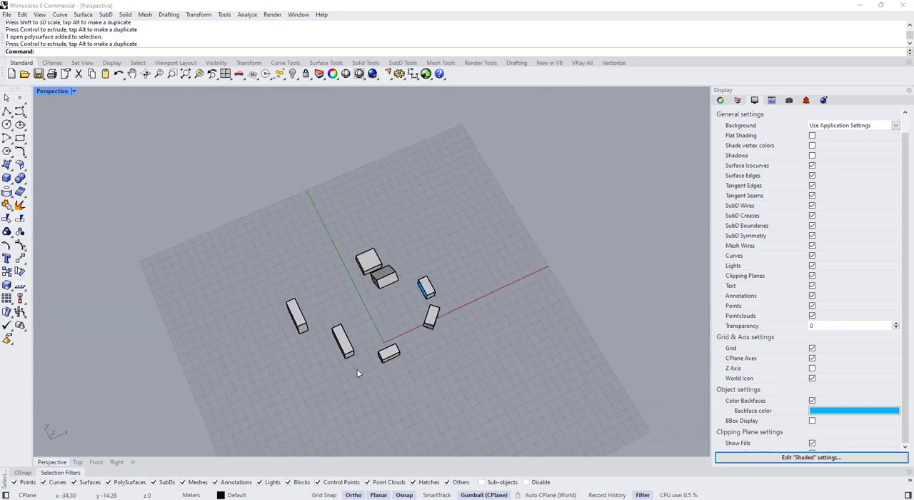
pyautogui.scroll(4, 358, 373)
pyautogui.click(382, 347)
pyautogui.moveTo(377, 335); pyautogui.dragTo(383, 349)
pyautogui.click(468, 351)
pyautogui.moveTo(468, 351); pyautogui.dragTo(430, 310, button='right')
# Scale the diagonally turned box taller along the vertical axis
pyautogui.click(402, 290)
pyautogui.scroll(5, 422, 303)
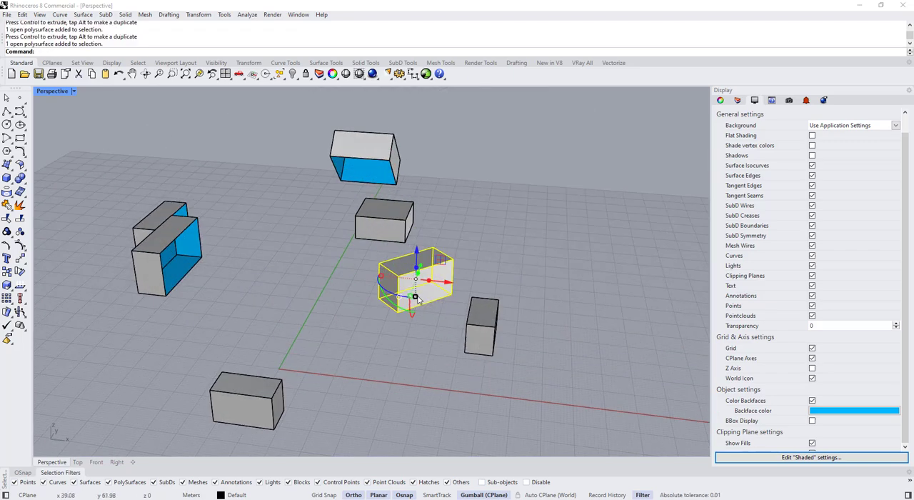
pyautogui.moveTo(416, 297); pyautogui.dragTo(416, 305)
pyautogui.moveTo(387, 282); pyautogui.dragTo(479, 299, button='right')
pyautogui.scroll(3, 478, 298)
# Relocate the diagonal box's gumball to its open side's bottom edge and align the gumball's X and Y axes with the box
pyautogui.rightClick(480, 296)
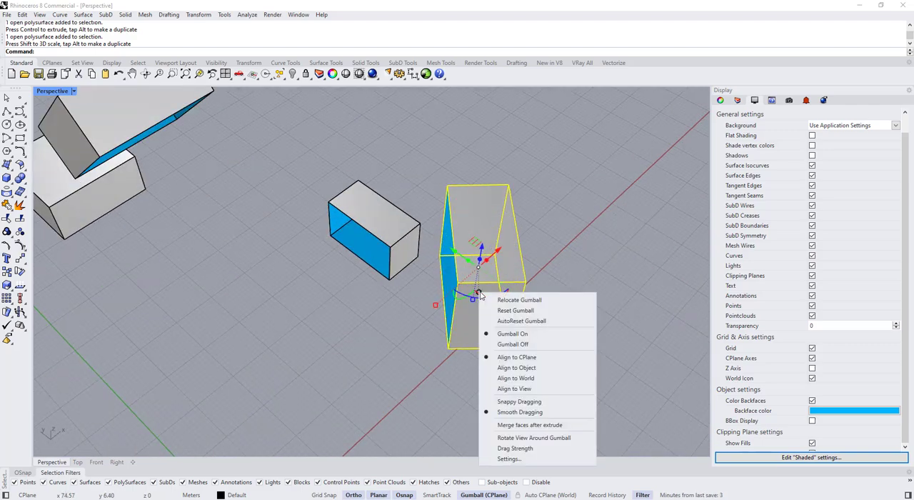
pyautogui.click(520, 300)
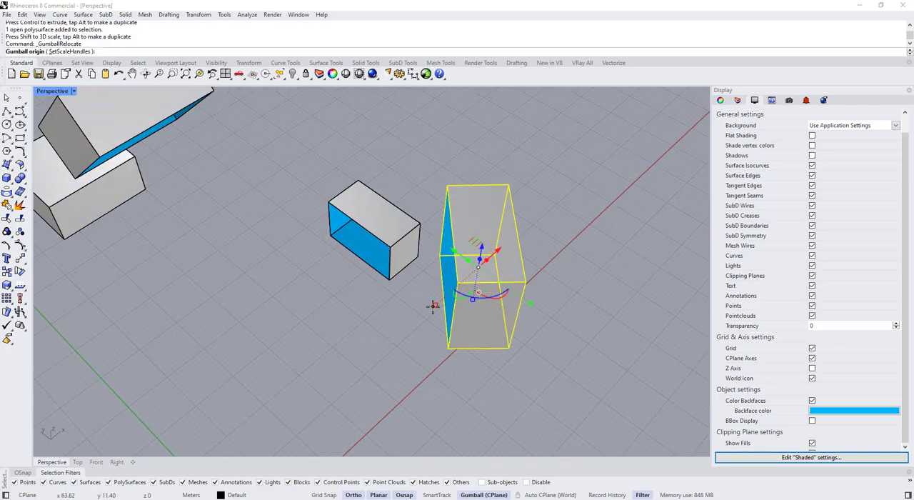
pyautogui.moveTo(433, 307); pyautogui.dragTo(527, 265, button='right')
pyautogui.click(462, 281)
pyautogui.click(489, 321)
pyautogui.click(507, 234)
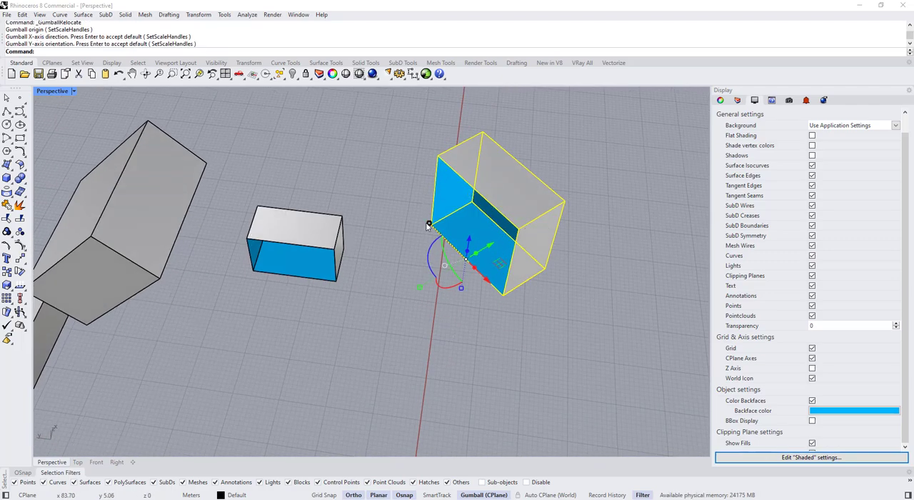
# Scale the diagonal box longer along its open side's bottom edge using the realigned gumball
pyautogui.moveTo(430, 225); pyautogui.dragTo(419, 212)
pyautogui.scroll(-4, 428, 236)
pyautogui.moveTo(522, 421); pyautogui.dragTo(193, 359, button='right')
pyautogui.click(385, 381)
# Relocate the raised tilted box's gumball to an edge of its open side and align its X and Y axes with the box
pyautogui.moveTo(414, 320); pyautogui.dragTo(399, 300, button='right')
pyautogui.click(404, 260)
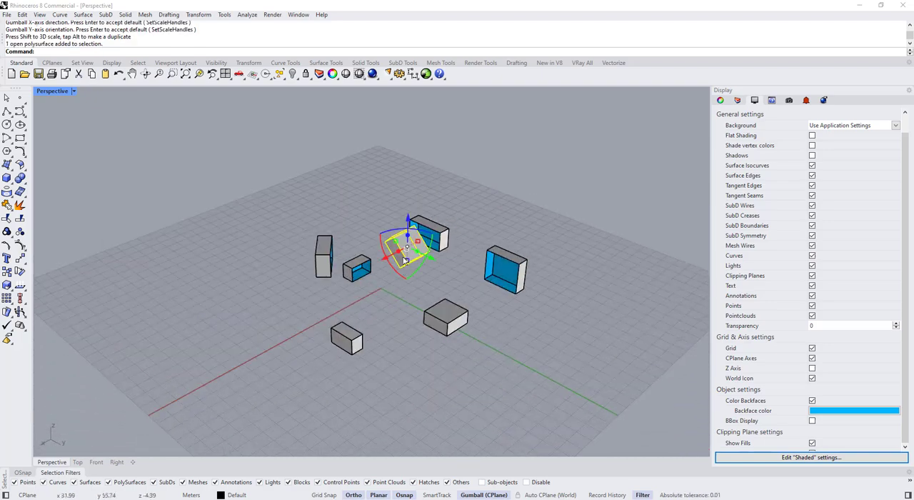
pyautogui.moveTo(404, 261); pyautogui.dragTo(389, 310, button='right')
pyautogui.scroll(5, 412, 255)
pyautogui.moveTo(423, 269); pyautogui.dragTo(514, 300, button='right')
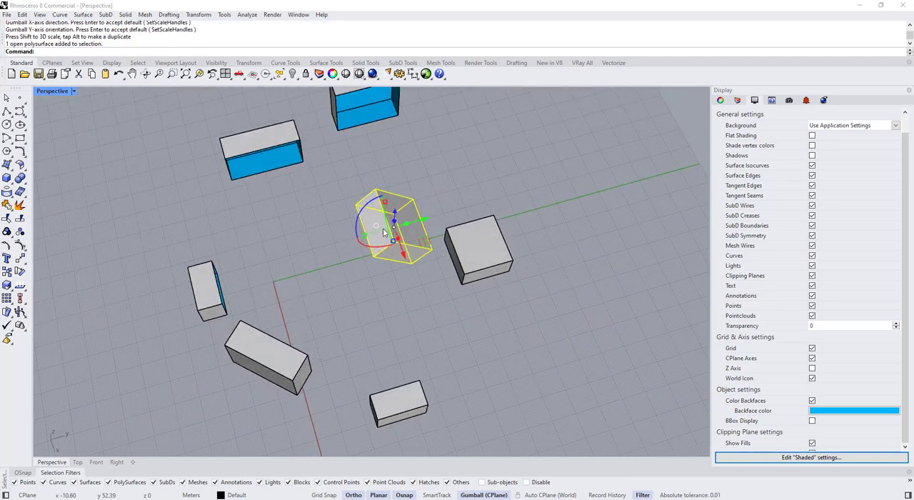
pyautogui.click(376, 226)
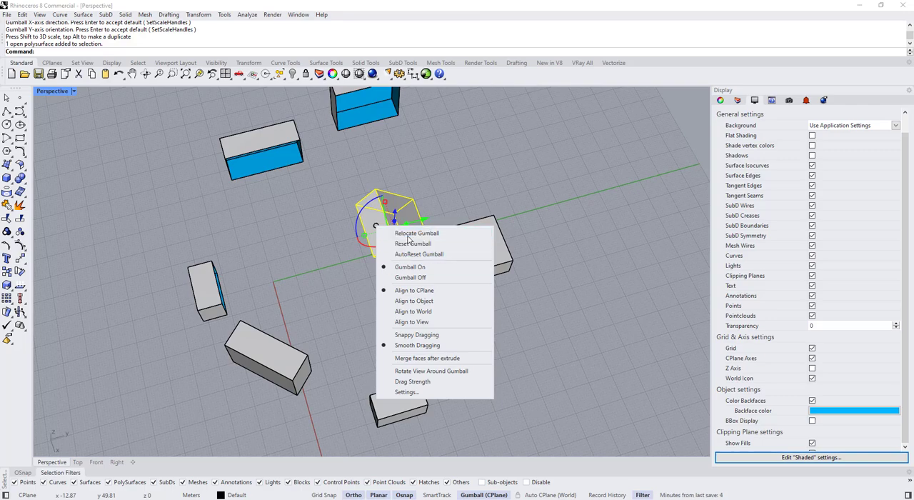
pyautogui.click(408, 236)
pyautogui.moveTo(318, 418); pyautogui.dragTo(388, 257, button='right')
pyautogui.click(377, 250)
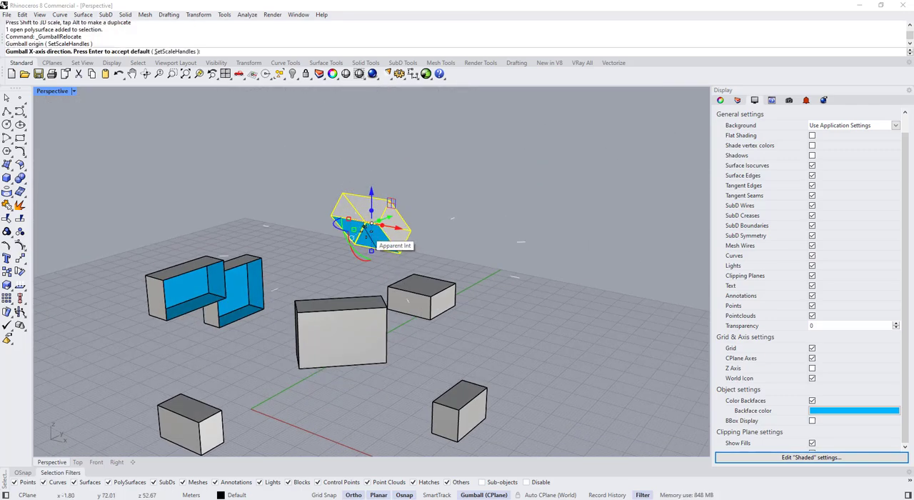
pyautogui.moveTo(357, 219); pyautogui.dragTo(328, 223, button='right')
pyautogui.scroll(5, 356, 220)
pyautogui.click(356, 220)
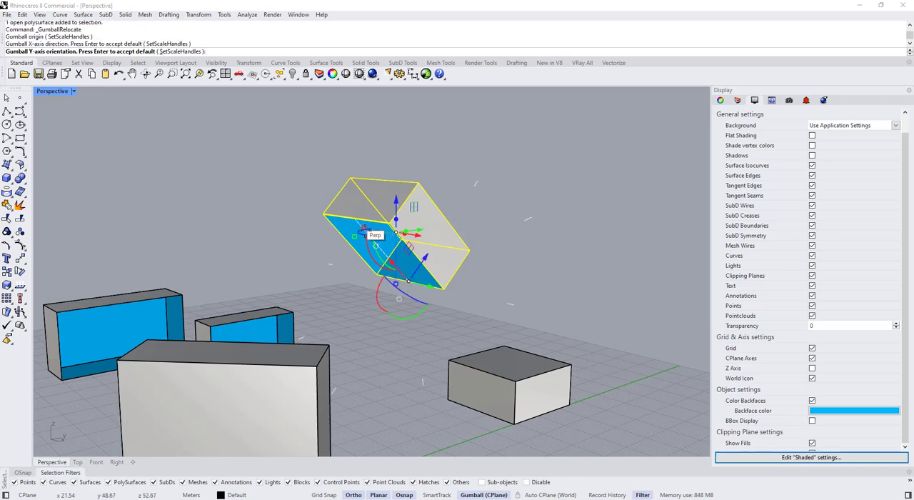
pyautogui.click(427, 290)
# Scale the raised tilted box larger with the realigned gumball and shift it along its own Z axis
pyautogui.scroll(-4, 427, 289)
pyautogui.moveTo(427, 289); pyautogui.dragTo(402, 328, button='right')
pyautogui.moveTo(402, 257); pyautogui.dragTo(393, 248)
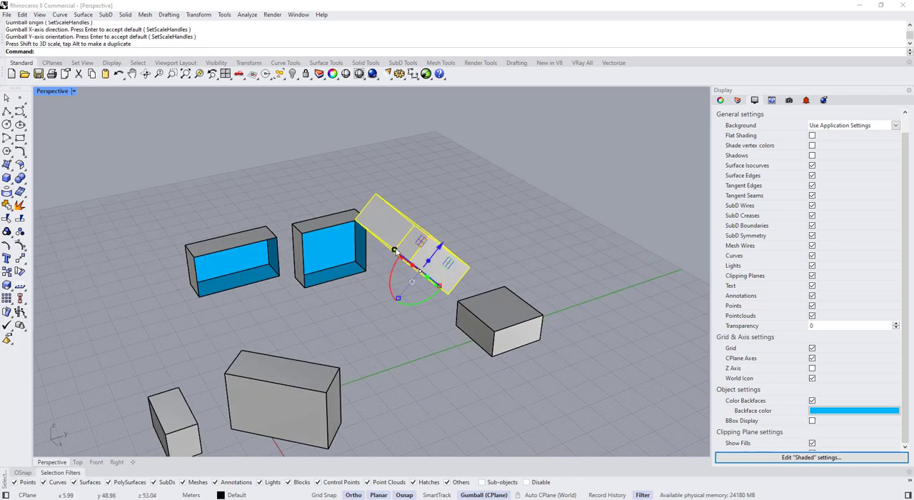
pyautogui.moveTo(393, 249); pyautogui.dragTo(332, 291, button='right')
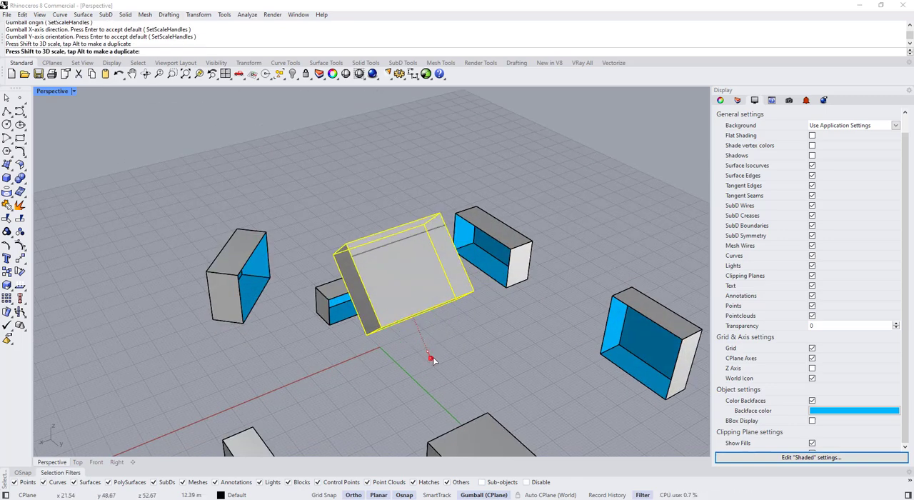
pyautogui.moveTo(433, 360); pyautogui.dragTo(433, 360)
pyautogui.scroll(-5, 433, 360)
pyautogui.moveTo(433, 359); pyautogui.dragTo(505, 262, button='right')
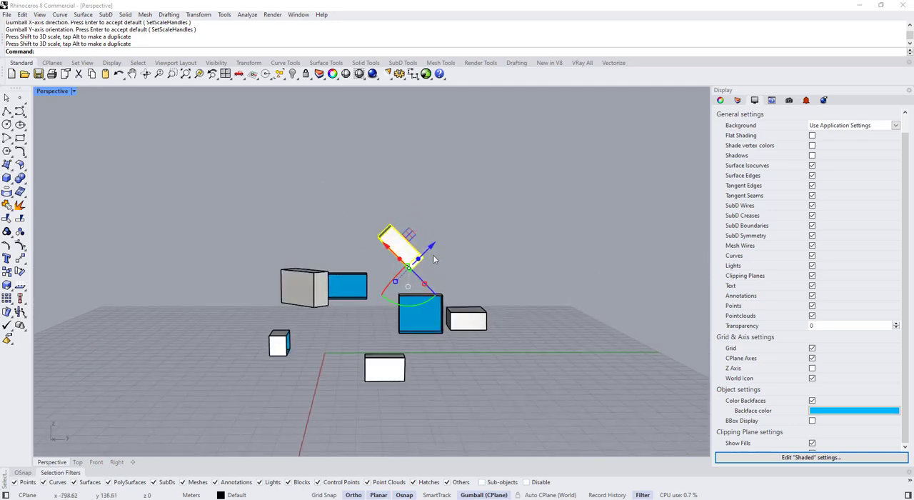
pyautogui.moveTo(431, 248); pyautogui.dragTo(443, 235)
# Move the flat box lying on the Y axis and scale it larger with the gumball
pyautogui.click(451, 239)
pyautogui.moveTo(454, 247); pyautogui.dragTo(488, 348, button='right')
pyautogui.moveTo(504, 317); pyautogui.dragTo(516, 320)
pyautogui.moveTo(513, 330); pyautogui.dragTo(443, 373, button='right')
pyautogui.scroll(2, 447, 375)
pyautogui.moveTo(457, 379); pyautogui.dragTo(426, 362)
pyautogui.scroll(-4, 427, 315)
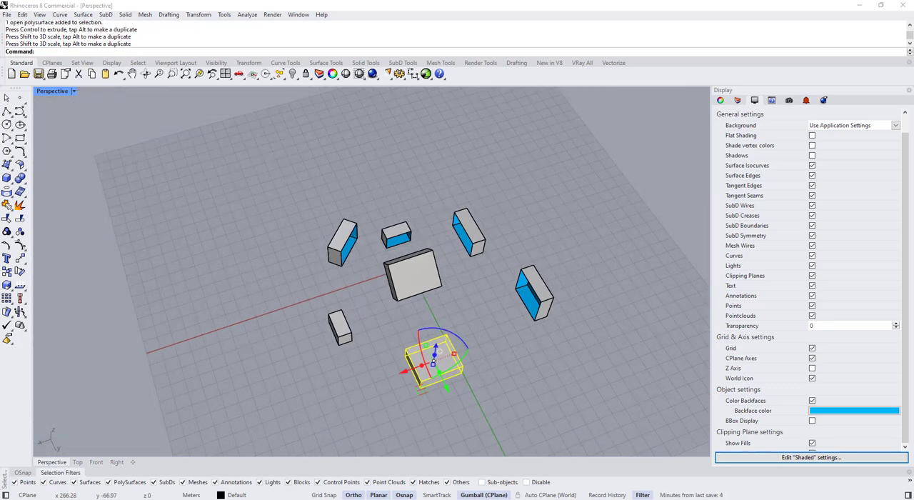
pyautogui.scroll(-4, 507, 318)
# Rotate the flat box about 45 degrees around the vertical axis and move it clear of the Y axis
pyautogui.moveTo(507, 319); pyautogui.dragTo(458, 360, button='right')
pyautogui.scroll(4, 460, 358)
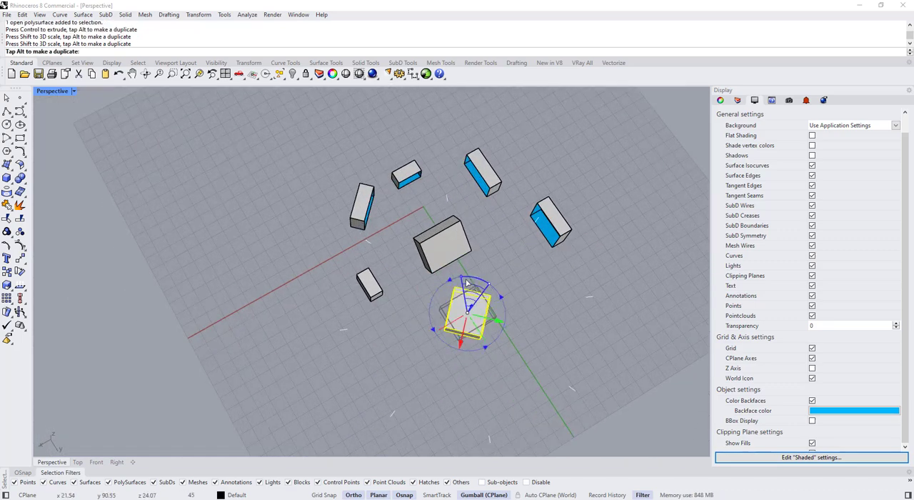
pyautogui.moveTo(486, 340); pyautogui.dragTo(551, 333)
pyautogui.click(414, 336)
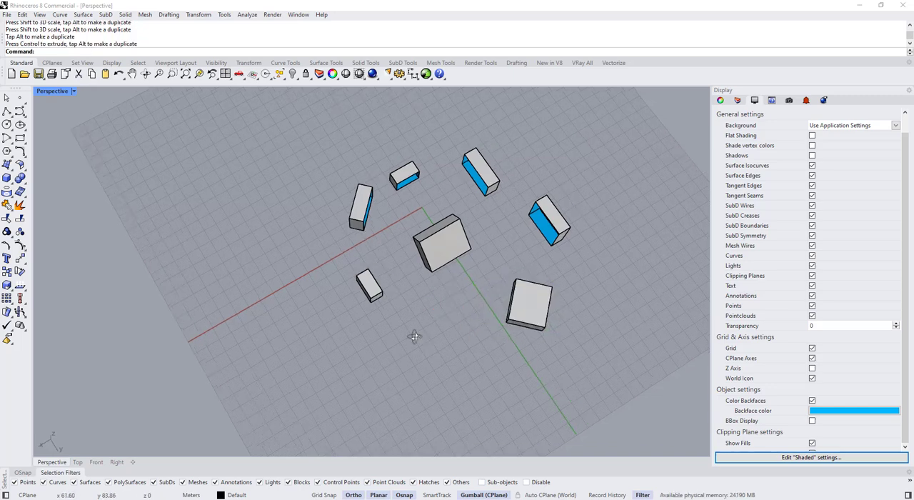
# Resize the small box beside the X axis along Y and Z, and move it outward along Y
pyautogui.moveTo(414, 337); pyautogui.dragTo(497, 270, button='right')
pyautogui.moveTo(292, 331); pyautogui.dragTo(334, 295, button='right')
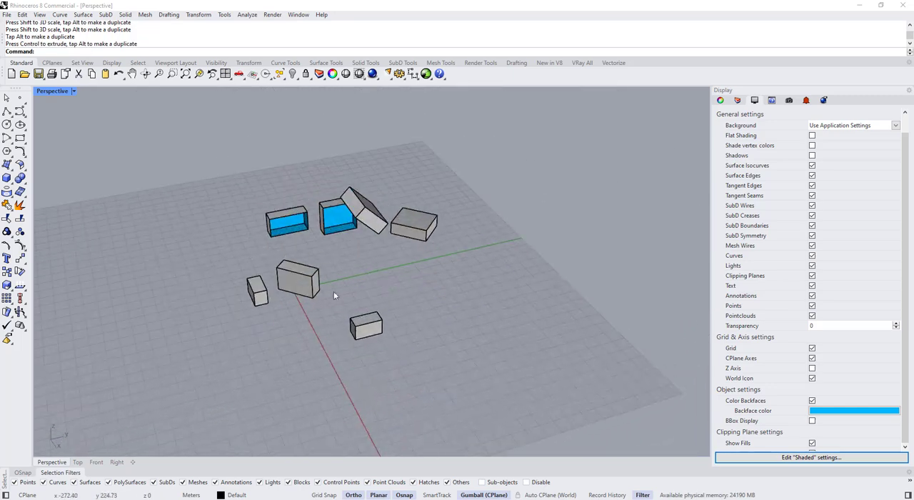
pyautogui.moveTo(366, 343)
pyautogui.mouseDown(button='right')
pyautogui.moveTo(348, 306)
pyautogui.moveTo(375, 350)
pyautogui.mouseUp(button='right')
pyautogui.click(377, 364)
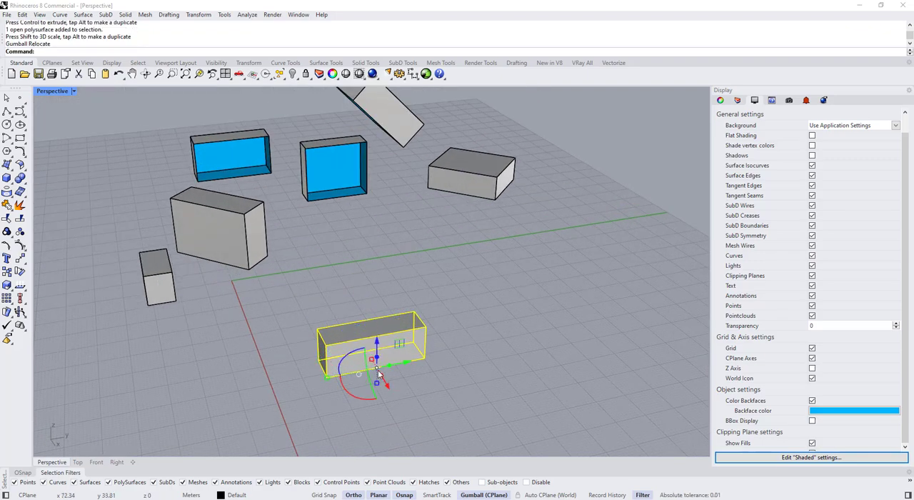
pyautogui.moveTo(377, 384); pyautogui.dragTo(379, 390)
pyautogui.moveTo(405, 363); pyautogui.dragTo(447, 356)
pyautogui.scroll(-5, 461, 318)
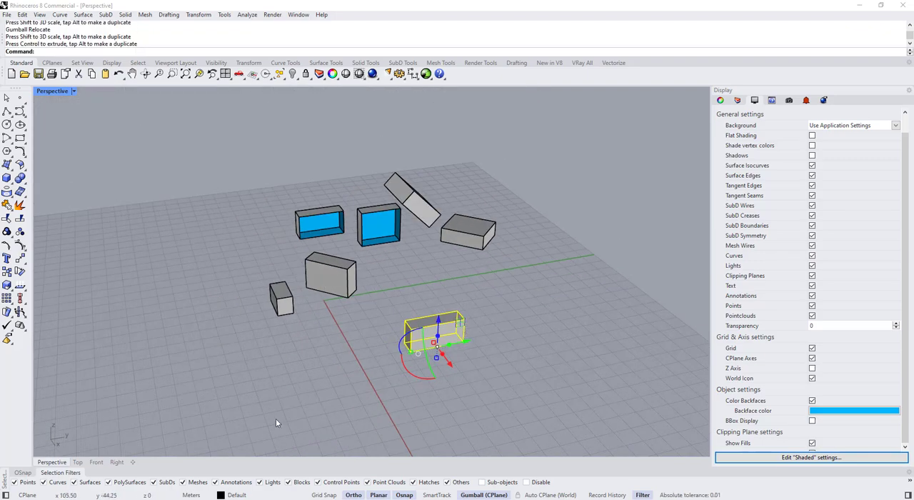
pyautogui.click(277, 419)
# Turn on Always Record History for the objects created in the model
pyautogui.moveTo(278, 419); pyautogui.dragTo(369, 289, button='right')
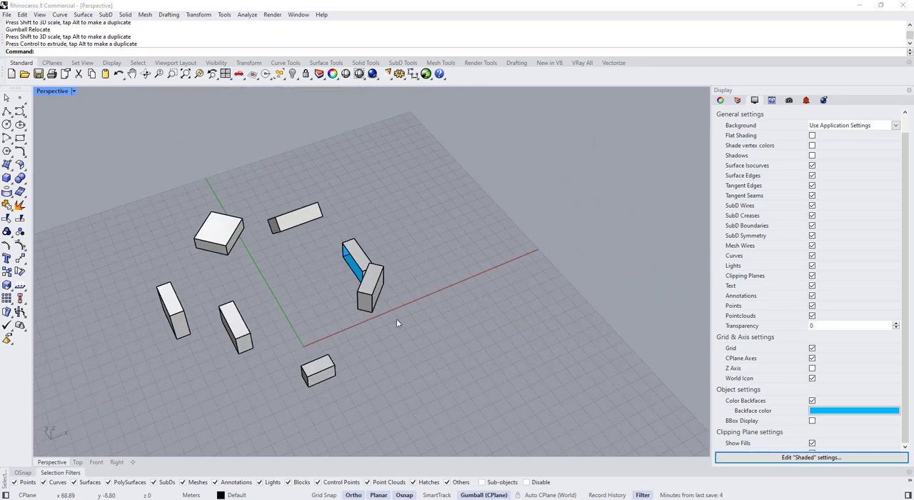
pyautogui.moveTo(271, 235); pyautogui.dragTo(323, 232, button='right')
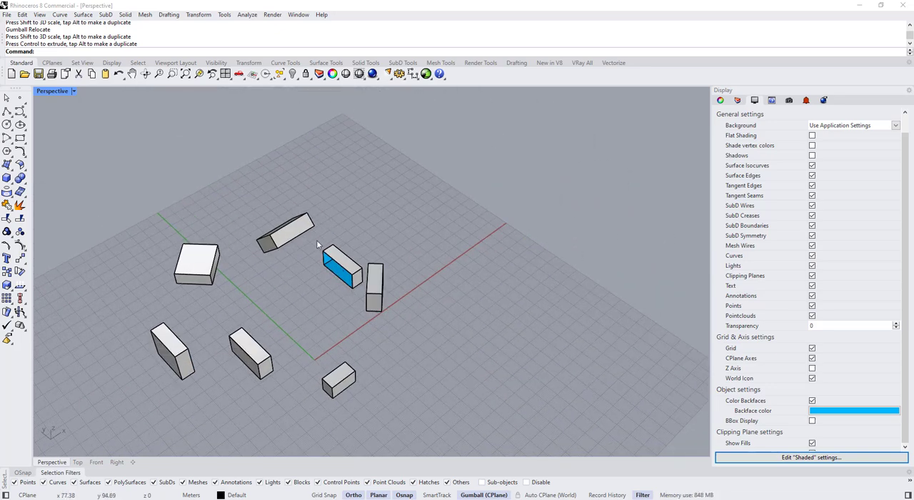
pyautogui.moveTo(449, 374); pyautogui.dragTo(521, 400, button='right')
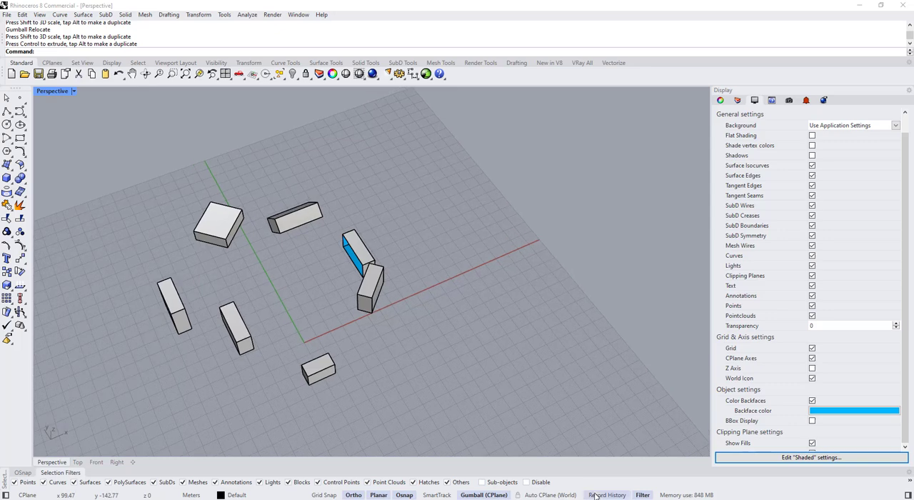
pyautogui.rightClick(601, 493)
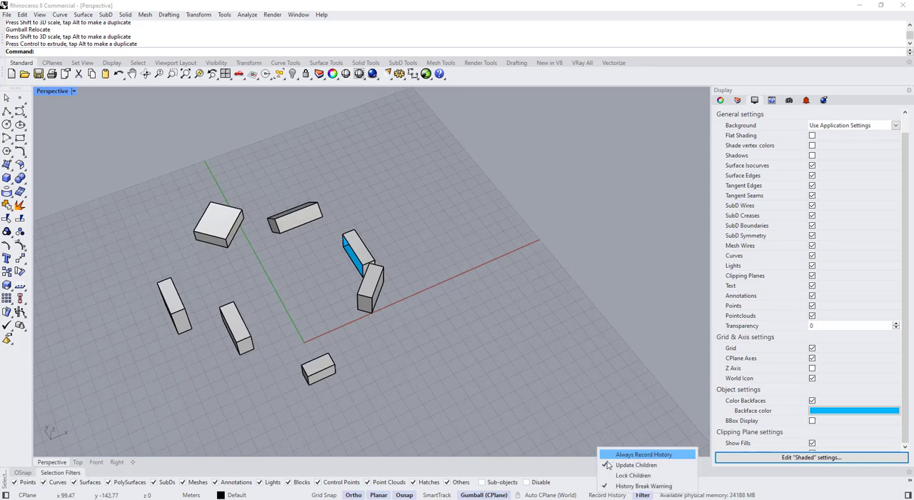
pyautogui.rightClick(594, 496)
pyautogui.click(619, 457)
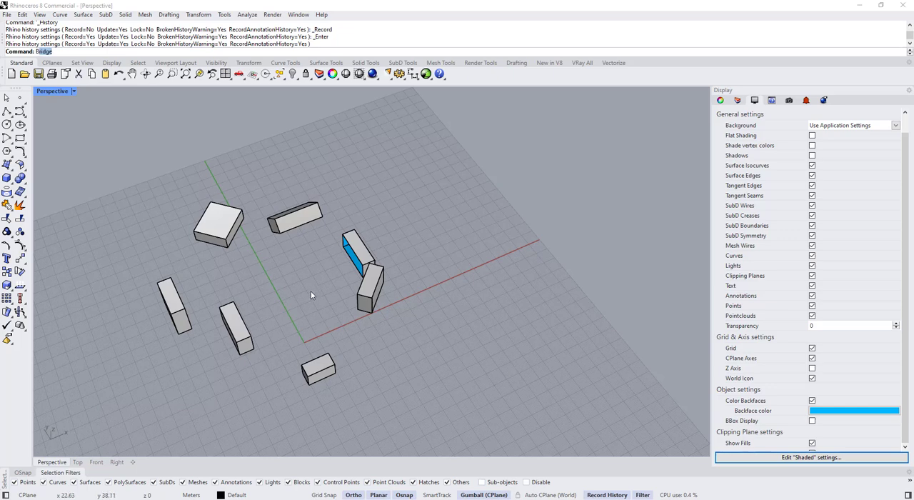
# Create a tangent BlendCrv curve between the bottom edges of the small box beside the origin and the nearest upright box behind it
pyautogui.press('Return')
pyautogui.click(22, 164)
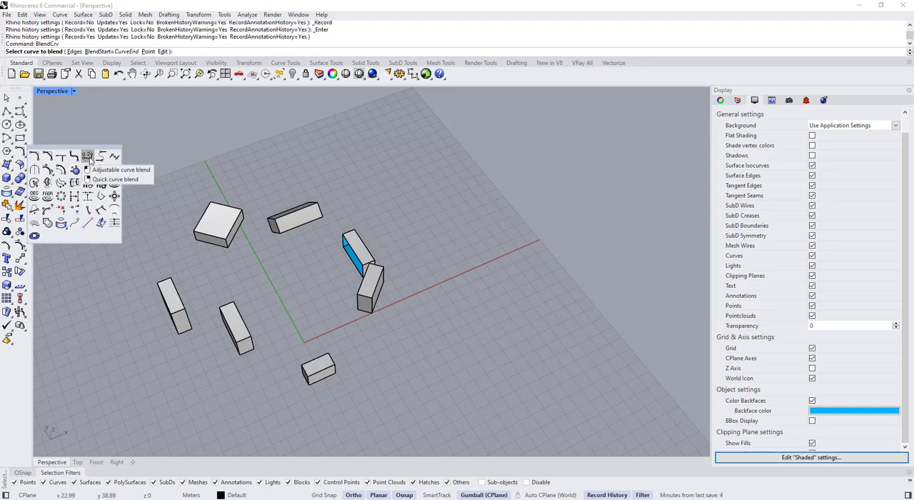
pyautogui.moveTo(357, 330); pyautogui.dragTo(378, 342, button='right')
pyautogui.scroll(5, 282, 309)
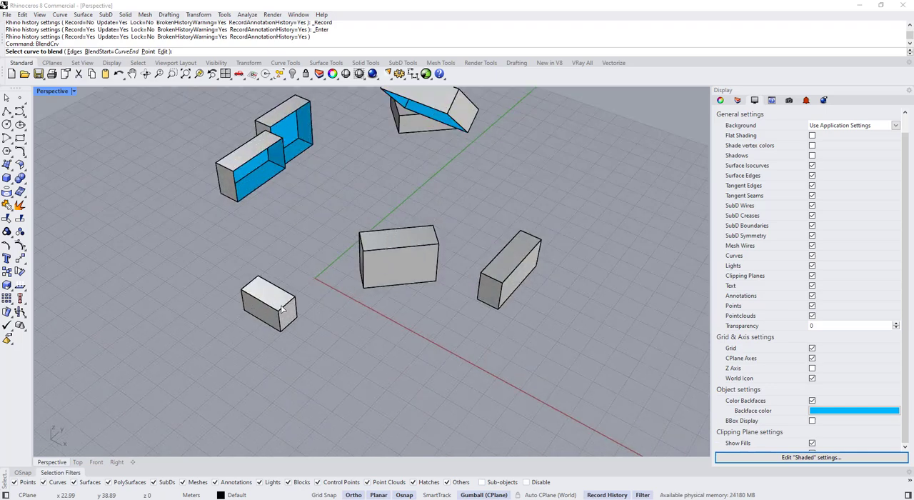
pyautogui.moveTo(283, 309)
pyautogui.mouseDown(button='right')
pyautogui.moveTo(300, 315)
pyautogui.moveTo(364, 286)
pyautogui.moveTo(265, 311)
pyautogui.mouseUp(button='right')
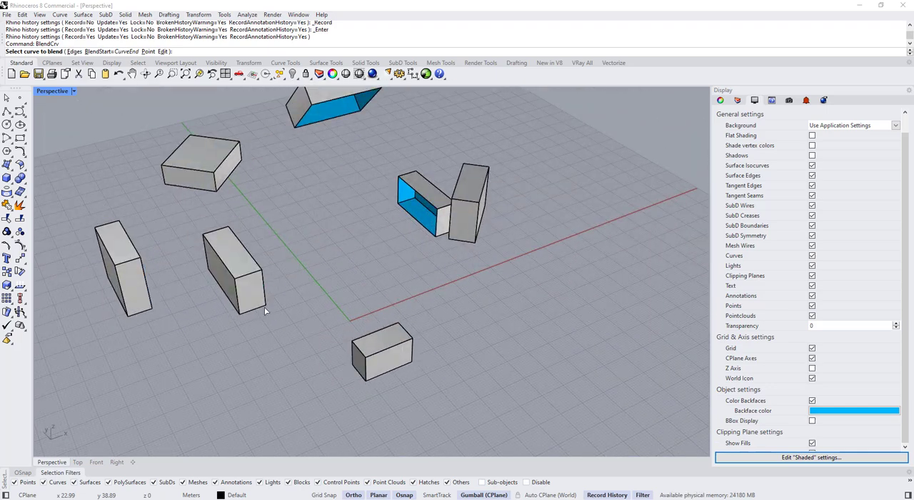
pyautogui.click(265, 308)
pyautogui.click(352, 370)
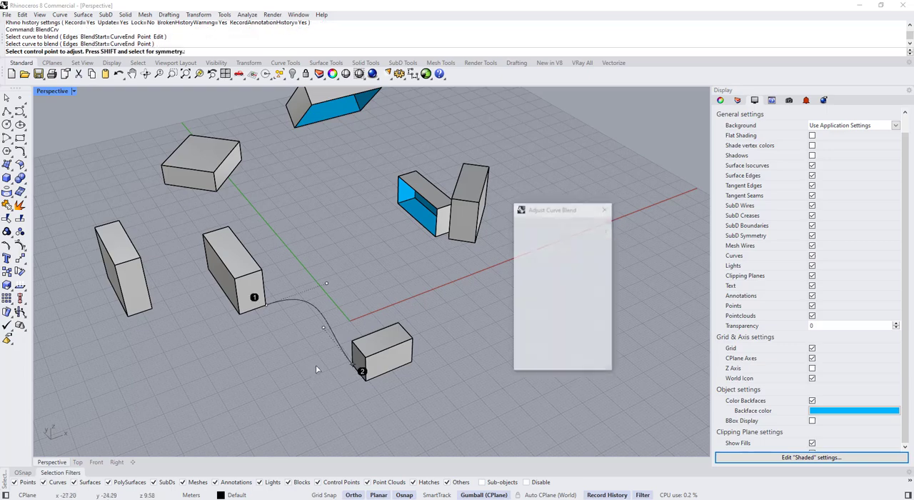
pyautogui.moveTo(316, 367); pyautogui.dragTo(277, 294, button='right')
pyautogui.rightClick(278, 293)
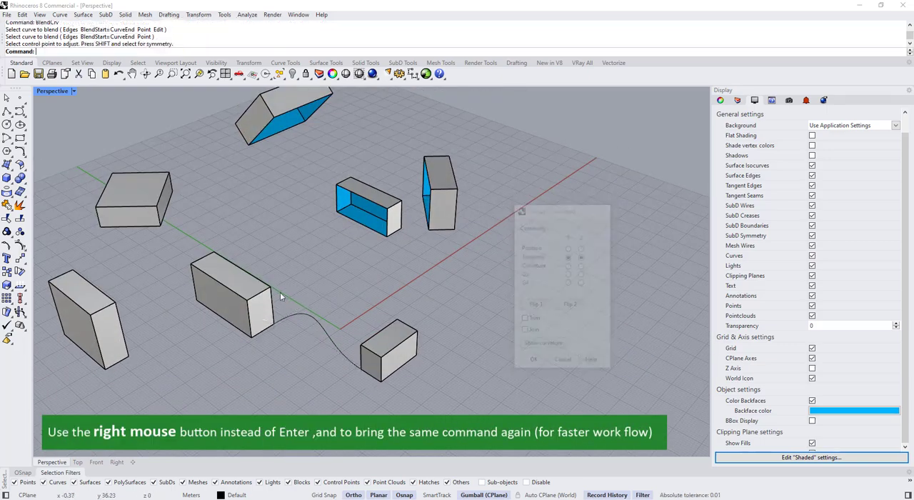
# Blend the top edges of the same two boxes with a tangent curve and adjust its handle near the small box
pyautogui.rightClick(290, 280)
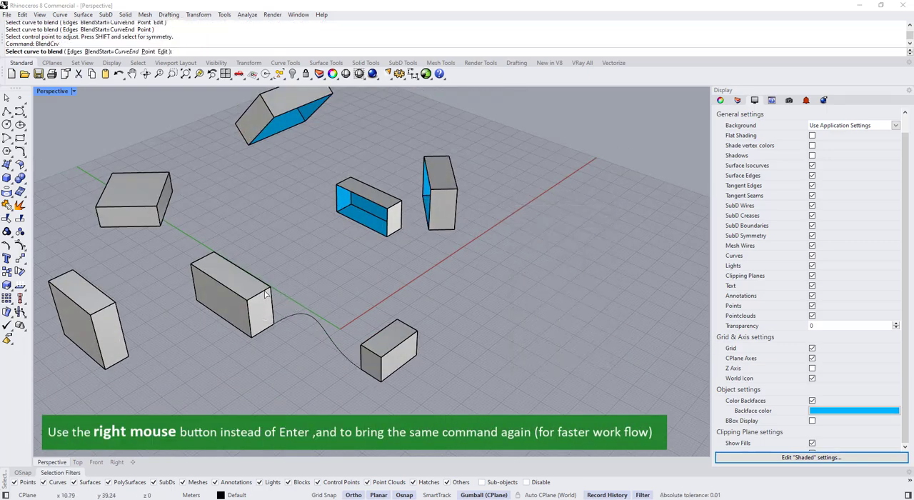
pyautogui.click(363, 351)
pyautogui.moveTo(363, 350); pyautogui.dragTo(312, 330, button='right')
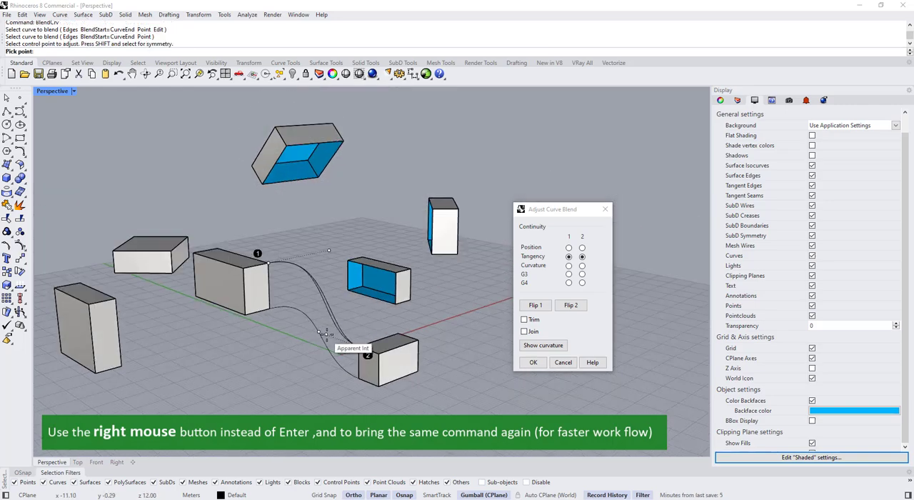
pyautogui.moveTo(327, 335); pyautogui.dragTo(327, 337)
pyautogui.moveTo(327, 337); pyautogui.dragTo(368, 299, button='right')
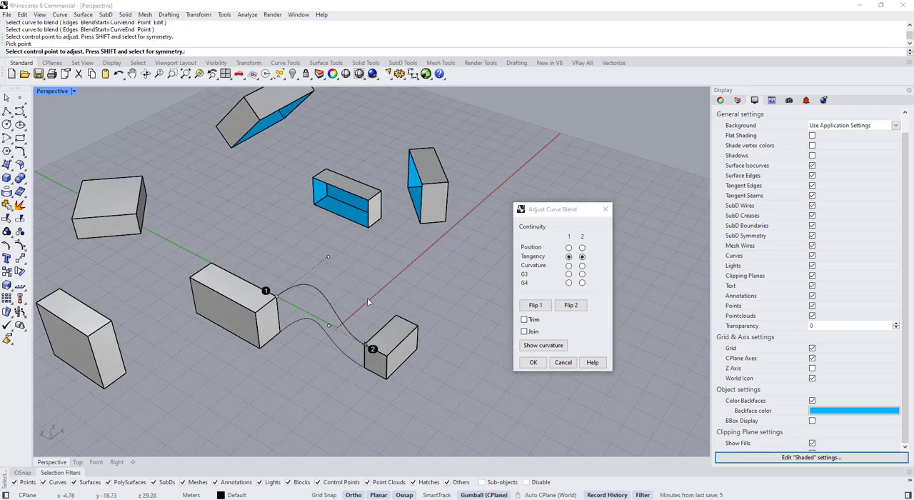
pyautogui.moveTo(368, 332)
pyautogui.mouseDown(button='right')
pyautogui.moveTo(286, 289)
pyautogui.moveTo(348, 297)
pyautogui.moveTo(369, 316)
pyautogui.mouseUp(button='right')
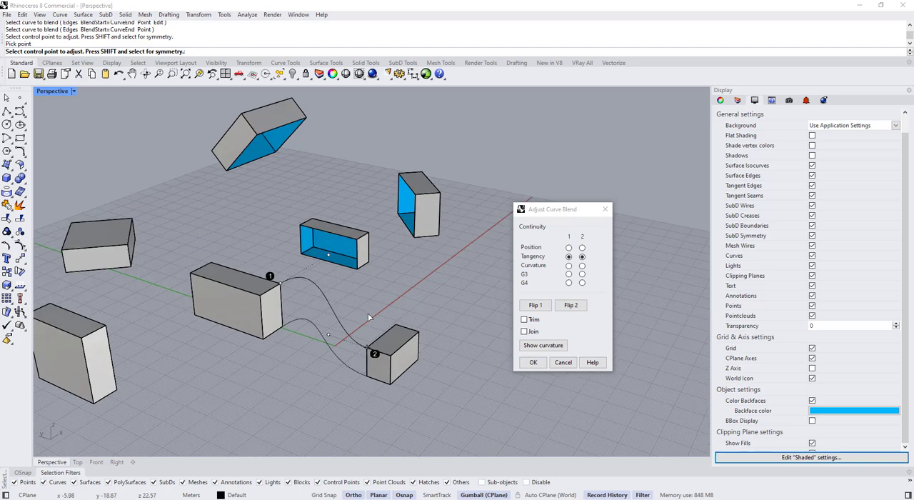
pyautogui.rightClick(370, 317)
# Create a blend curve between an upper edge of the large box near the origin and the raised tilted box
pyautogui.moveTo(468, 311); pyautogui.dragTo(366, 340, button='right')
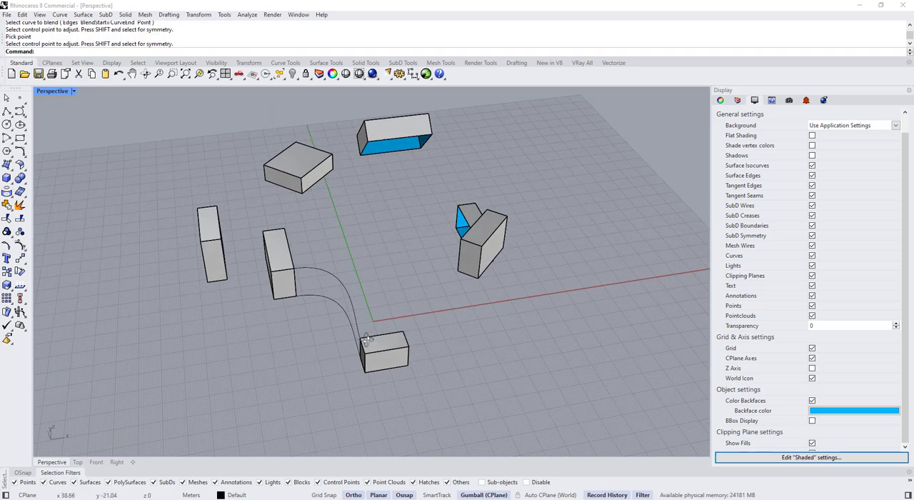
pyautogui.rightClick(281, 295)
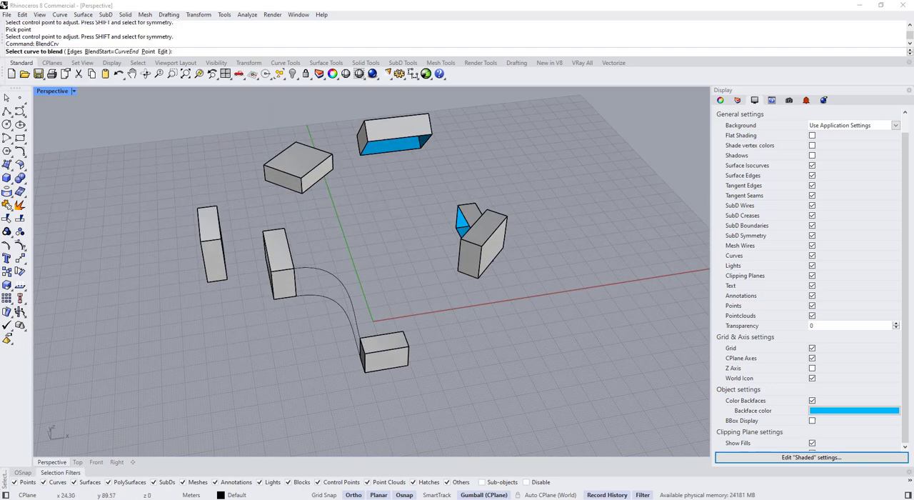
pyautogui.moveTo(282, 295); pyautogui.dragTo(542, 218, button='right')
pyautogui.click(404, 323)
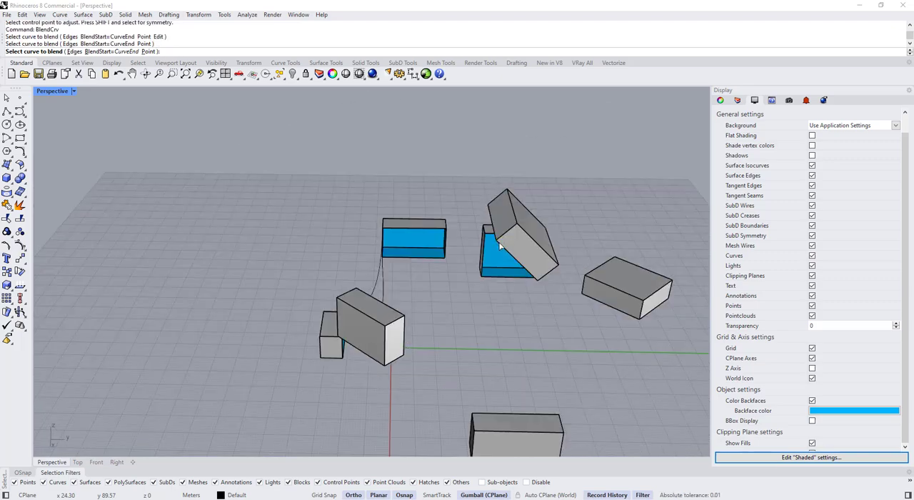
pyautogui.click(502, 247)
pyautogui.moveTo(503, 248); pyautogui.dragTo(371, 286, button='right')
pyautogui.rightClick(336, 325)
# Add further blend curves linking the large box near the origin to the raised tilted box and the small box
pyautogui.click(360, 330)
pyautogui.click(255, 262)
pyautogui.scroll(4, 371, 282)
pyautogui.rightClick(370, 247)
pyautogui.click(369, 243)
pyautogui.click(325, 358)
pyautogui.rightClick(325, 358)
pyautogui.scroll(-3, 326, 356)
pyautogui.moveTo(327, 356); pyautogui.dragTo(359, 308, button='right')
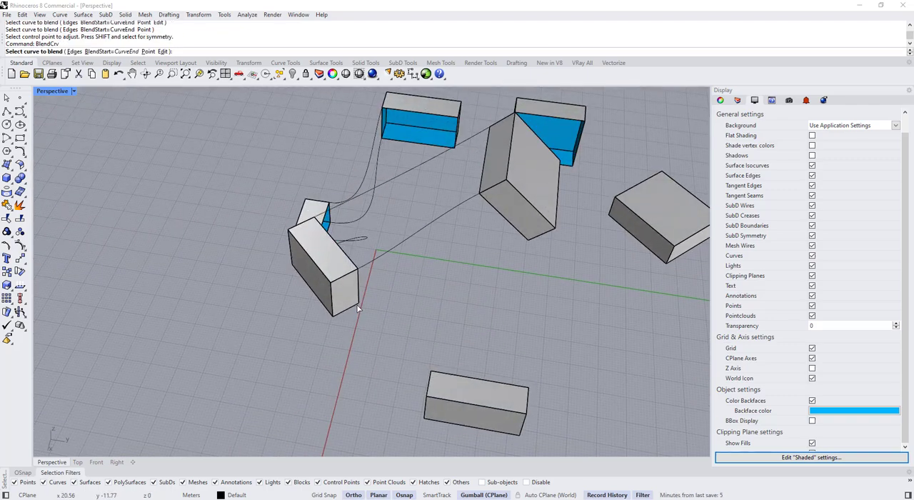
# Create tangent blend curves linking the front box to the large box near the origin and to the raised tilted box
pyautogui.rightClick(360, 308)
pyautogui.click(358, 305)
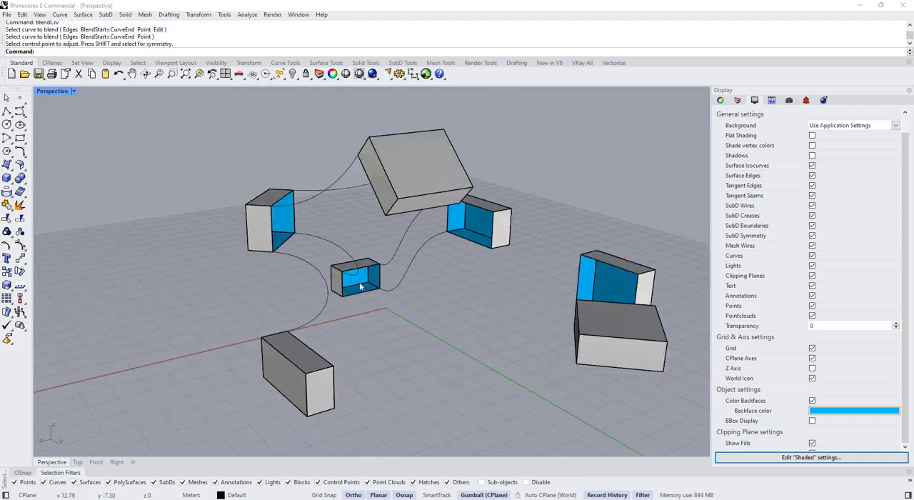
pyautogui.rightClick(331, 371)
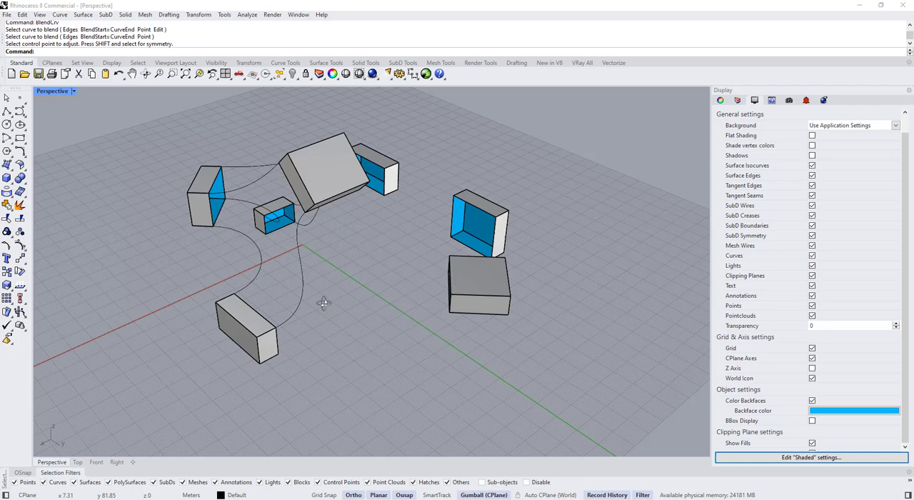
pyautogui.moveTo(322, 302); pyautogui.dragTo(421, 345, button='right')
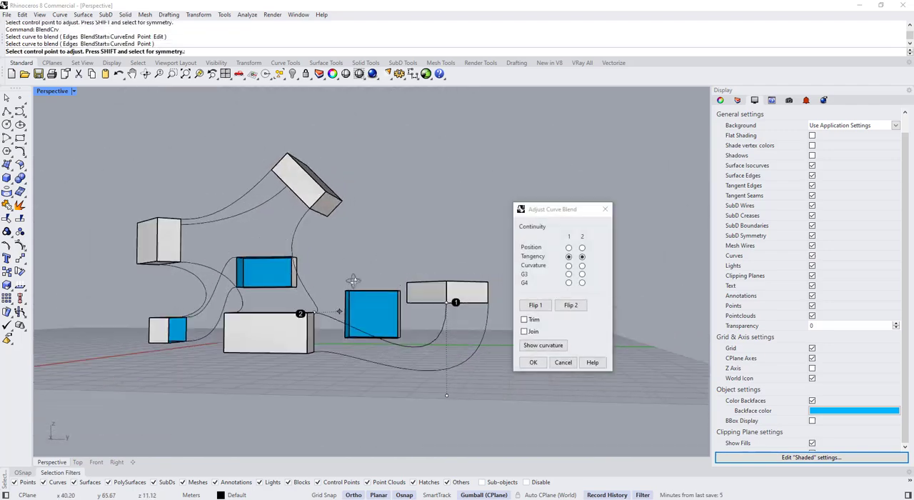
# Blend the flat box with the front box using tangency and shorten the curve handle below the flat box
pyautogui.moveTo(353, 281); pyautogui.dragTo(316, 274, button='right')
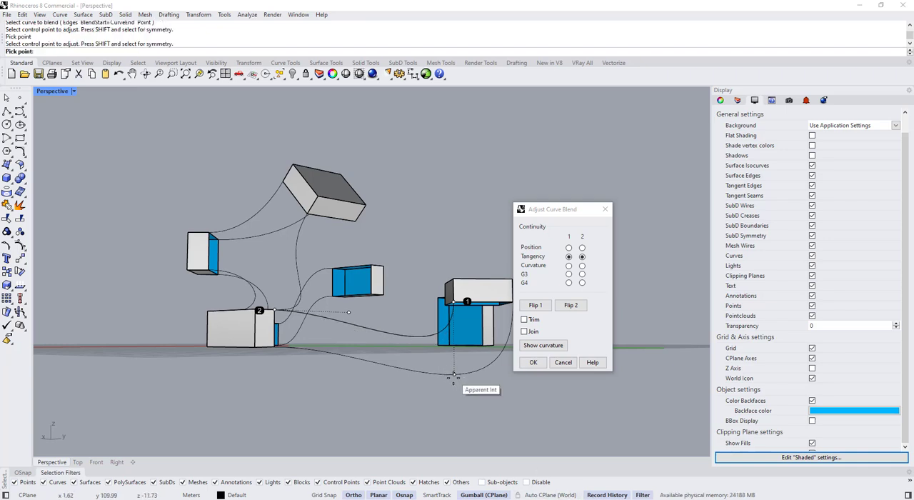
pyautogui.moveTo(454, 378); pyautogui.dragTo(443, 322, button='right')
pyautogui.rightClick(444, 321)
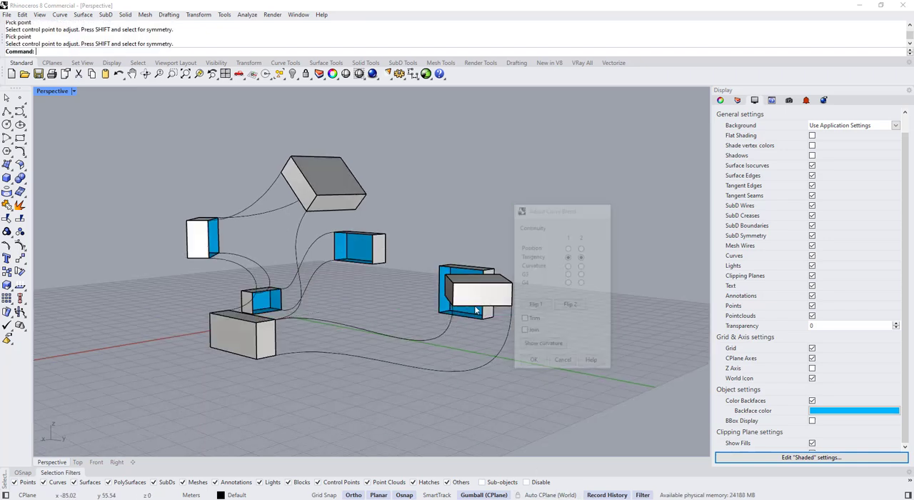
# Move the flat box to a new position so its history-linked blend curves follow
pyautogui.click(476, 303)
pyautogui.moveTo(473, 217); pyautogui.dragTo(362, 306, button='right')
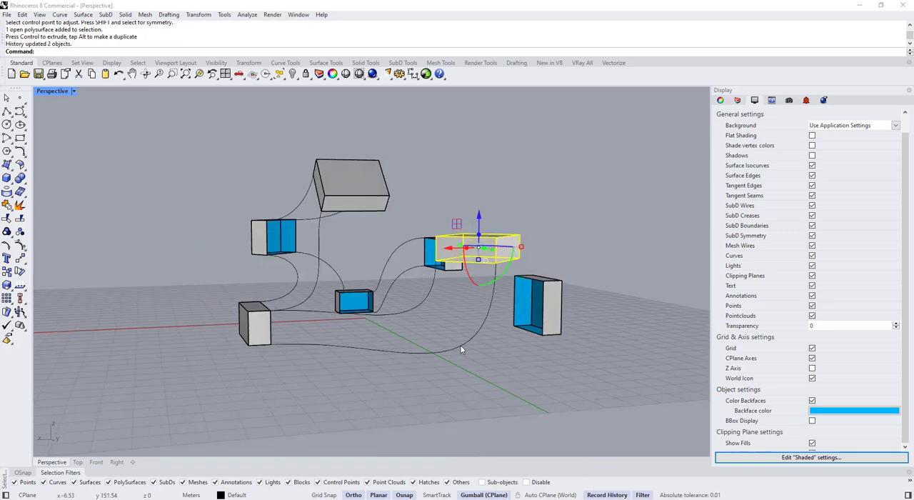
pyautogui.moveTo(461, 350); pyautogui.dragTo(447, 280, button='right')
# Blend the small box with the front box using tangent curves and scale the unconnected open box vertically
pyautogui.click(153, 290)
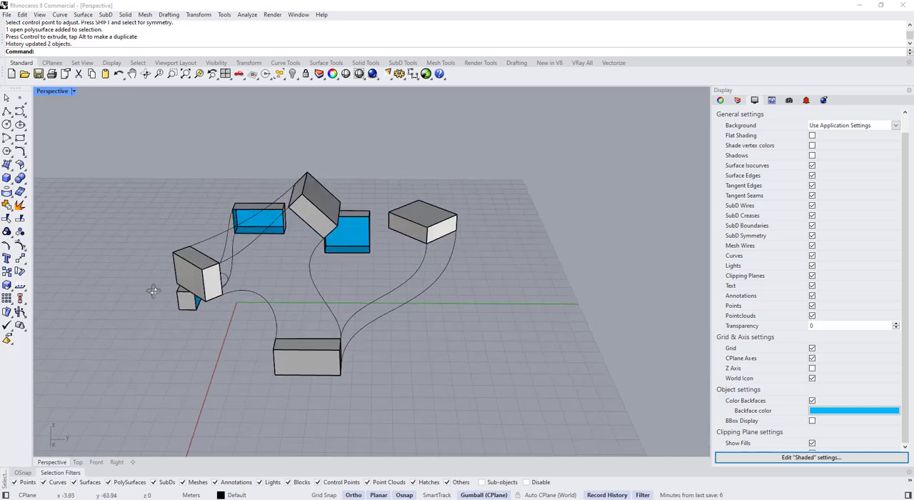
pyautogui.moveTo(153, 291); pyautogui.dragTo(317, 338, button='right')
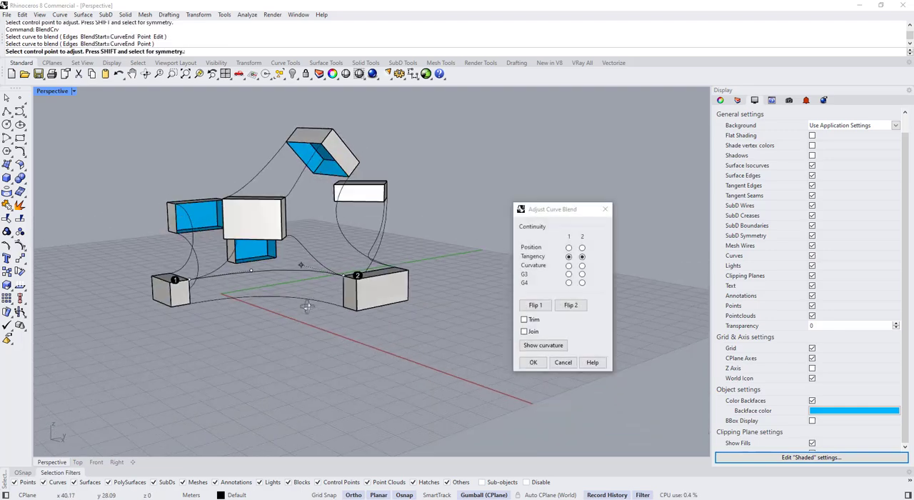
pyautogui.moveTo(506, 355); pyautogui.dragTo(504, 393)
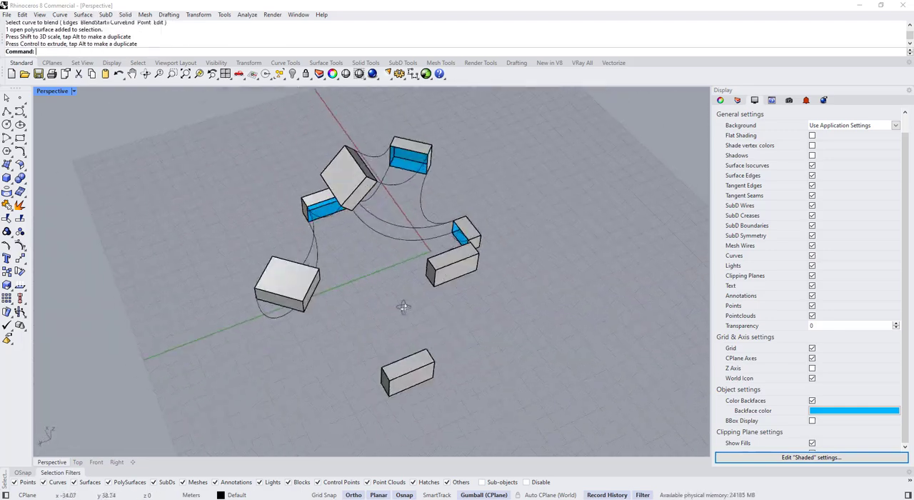
# Create a tangent blend curve between the box behind the small box and the raised tilted box
pyautogui.moveTo(402, 306); pyautogui.dragTo(240, 336, button='right')
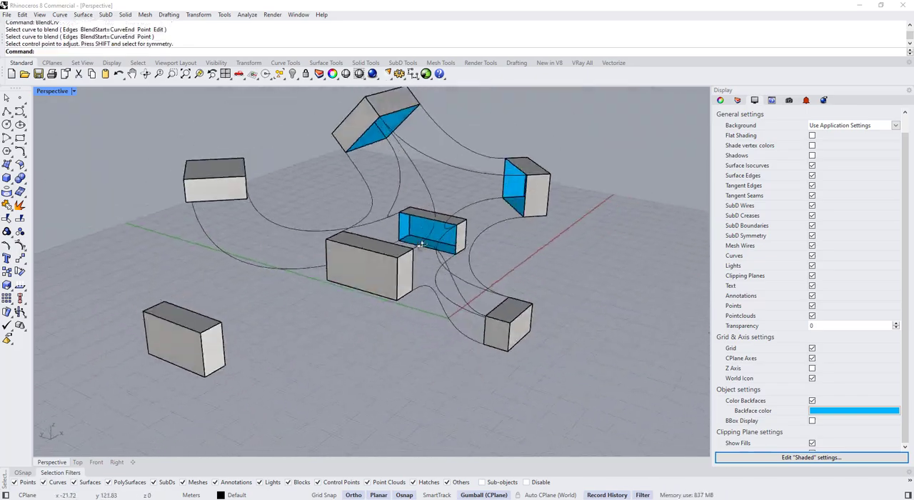
pyautogui.moveTo(421, 214); pyautogui.dragTo(238, 293, button='right')
pyautogui.press('Return')
# Add another tangent blend curve between the flat box and the outlying box, adjusting its handles
pyautogui.press('Return')
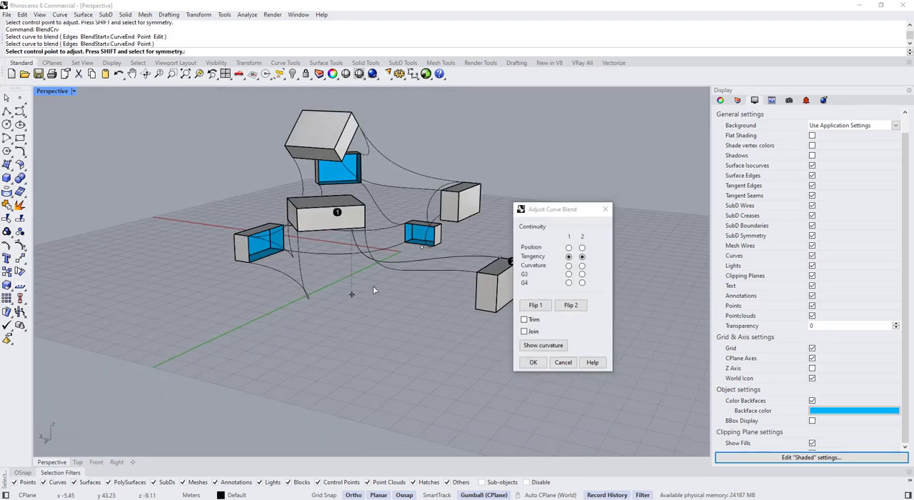
pyautogui.press('Return')
pyautogui.moveTo(373, 286); pyautogui.dragTo(428, 179, button='right')
pyautogui.press('Return')
pyautogui.click(357, 190)
pyautogui.click(468, 206)
pyautogui.moveTo(443, 228); pyautogui.dragTo(380, 247, button='right')
pyautogui.moveTo(379, 247); pyautogui.dragTo(390, 253)
pyautogui.moveTo(390, 253); pyautogui.dragTo(308, 286, button='right')
# Create a further blend curve starting from a side edge of the flat box and shape its handles
pyautogui.press('Return')
pyautogui.press('Return')
pyautogui.click(275, 225)
pyautogui.moveTo(286, 229); pyautogui.dragTo(480, 275, button='right')
pyautogui.click(384, 147)
pyautogui.moveTo(486, 305); pyautogui.dragTo(480, 289)
pyautogui.moveTo(480, 289); pyautogui.dragTo(457, 329, button='right')
# Blend an edge of the small box with the outlying box using a tangent curve
pyautogui.press('Return')
# Reposition and rotate the outlying box connected to the flat box
pyautogui.click(455, 316)
pyautogui.moveTo(426, 291); pyautogui.dragTo(431, 309)
pyautogui.moveTo(430, 314); pyautogui.dragTo(418, 357, button='right')
pyautogui.scroll(5, 418, 372)
pyautogui.click(429, 359)
pyautogui.moveTo(372, 323); pyautogui.dragTo(363, 330)
pyautogui.click(321, 325)
pyautogui.scroll(-3, 321, 325)
pyautogui.moveTo(321, 325); pyautogui.dragTo(264, 379, button='right')
# Create a tangent blend curve from the small box's upper edge to the outlying box
pyautogui.press('Return')
pyautogui.scroll(2, 444, 341)
pyautogui.click(473, 315)
pyautogui.click(185, 359)
pyautogui.click(533, 363)
pyautogui.moveTo(457, 350); pyautogui.dragTo(404, 386, button='right')
# Delete the two blend curves between the small box and the box behind it
pyautogui.click(412, 336)
pyautogui.press('Delete')
pyautogui.click(431, 348)
pyautogui.press('Delete')
# Create another tangent blend curve between the small box and the outlying box
pyautogui.press('Return')
pyautogui.click(482, 347)
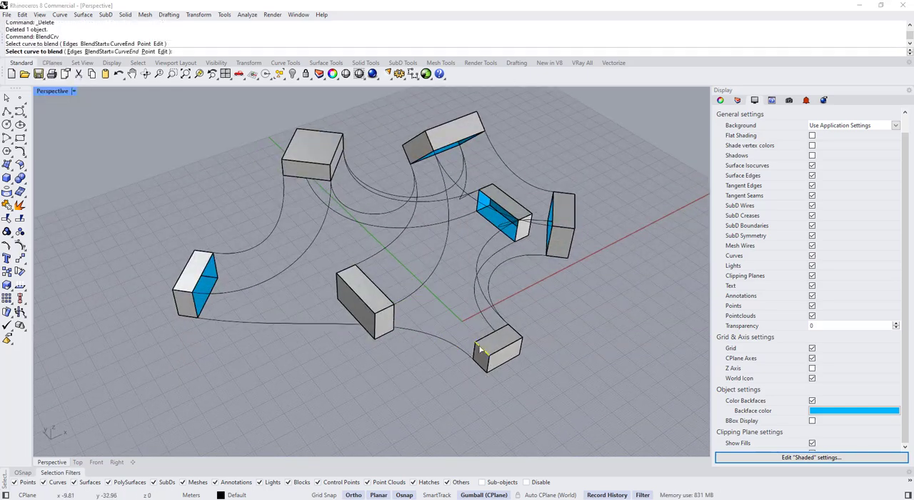
pyautogui.click(191, 380)
pyautogui.moveTo(429, 343); pyautogui.dragTo(375, 338, button='right')
pyautogui.click(533, 363)
# Complete the set of connections with one more blend curve ending at the outlying box's upper corner
pyautogui.press('Return')
pyautogui.click(364, 320)
pyautogui.click(448, 372)
pyautogui.click(532, 363)
pyautogui.scroll(-3, 375, 337)
pyautogui.press('Return')
pyautogui.click(353, 310)
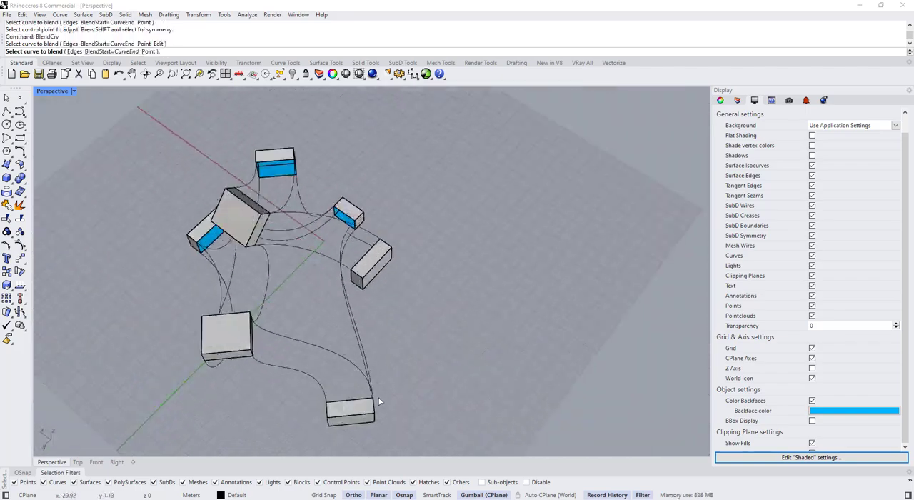
pyautogui.click(349, 400)
pyautogui.moveTo(349, 400); pyautogui.dragTo(357, 314, button='right')
pyautogui.click(532, 362)
# Move several connected boxes slightly to refine the flow of their history-linked blend curves
pyautogui.moveTo(400, 286); pyautogui.dragTo(315, 343, button='right')
pyautogui.click(312, 221)
pyautogui.moveTo(275, 245); pyautogui.dragTo(291, 239)
pyautogui.moveTo(315, 259); pyautogui.dragTo(331, 255)
pyautogui.click(335, 266)
pyautogui.moveTo(335, 266); pyautogui.dragTo(409, 236, button='right')
pyautogui.scroll(-3, 337, 307)
pyautogui.click(409, 236)
pyautogui.moveTo(402, 234); pyautogui.dragTo(394, 225)
pyautogui.moveTo(394, 226); pyautogui.dragTo(336, 285, button='right')
# Move the front box to adjust the curves running to the small, tilted and flat boxes
pyautogui.click(321, 361)
pyautogui.moveTo(312, 373); pyautogui.dragTo(300, 384)
pyautogui.moveTo(300, 342); pyautogui.dragTo(285, 386, button='right')
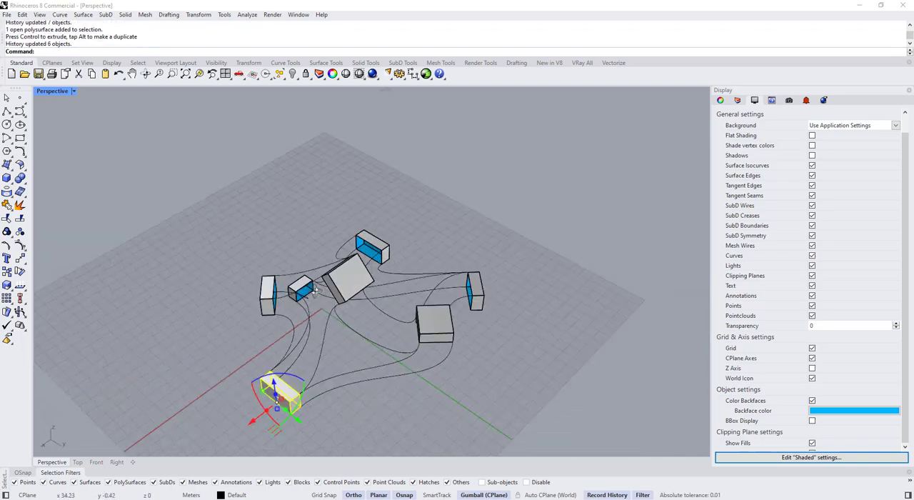
pyautogui.moveTo(286, 243); pyautogui.dragTo(296, 274, button='right')
pyautogui.scroll(3, 296, 274)
# Reposition the box behind the small box to adjust its linked blend curves
pyautogui.moveTo(371, 253); pyautogui.dragTo(443, 308, button='right')
pyautogui.click(381, 338)
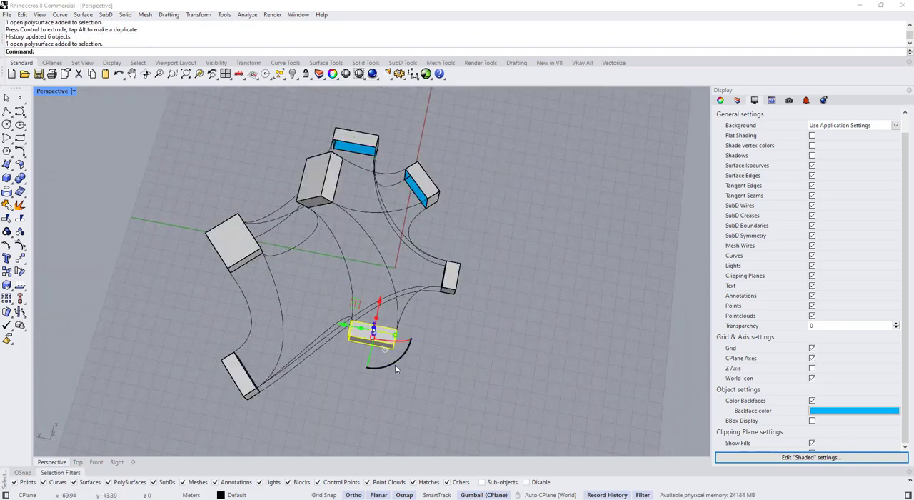
pyautogui.moveTo(459, 382); pyautogui.dragTo(472, 341, button='right')
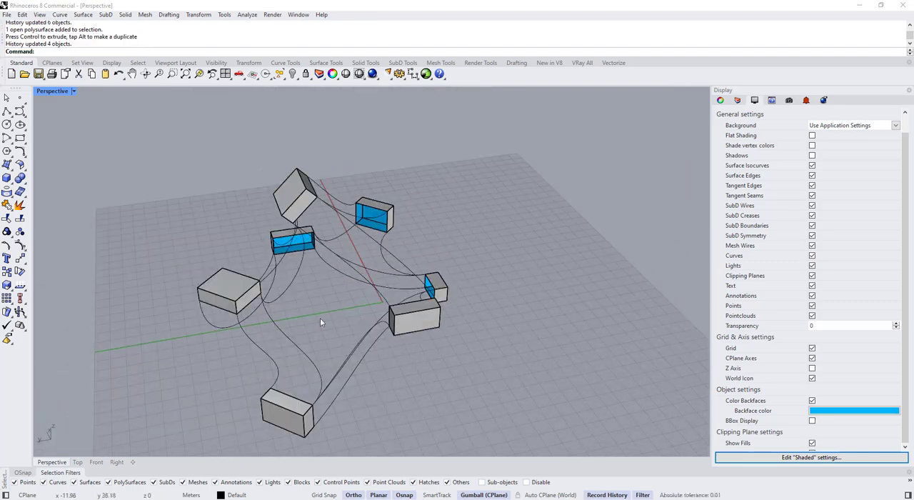
# SubDLoft the two blend curves between the flat box and the outlying box with Corners on and 4 adjusted shape segments
pyautogui.moveTo(321, 323); pyautogui.dragTo(380, 371, button='right')
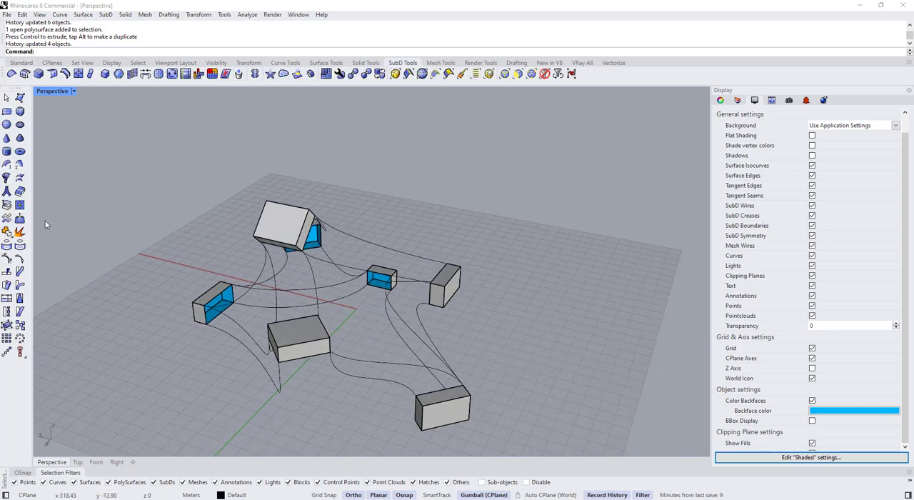
pyautogui.moveTo(399, 103); pyautogui.dragTo(397, 389, button='right')
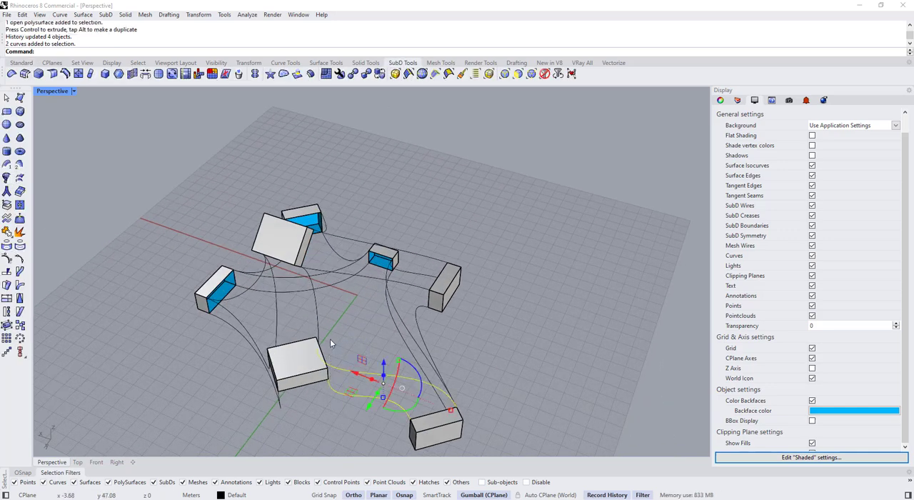
pyautogui.click(20, 179)
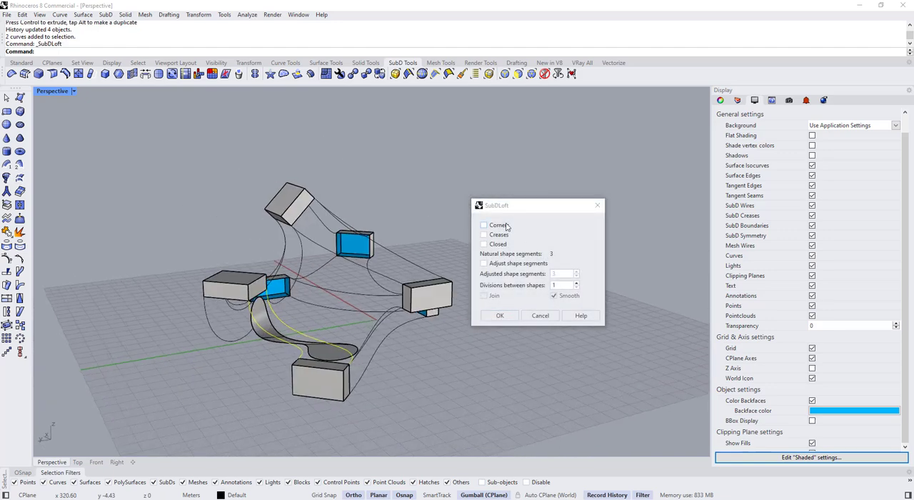
pyautogui.moveTo(460, 285); pyautogui.dragTo(567, 284, button='right')
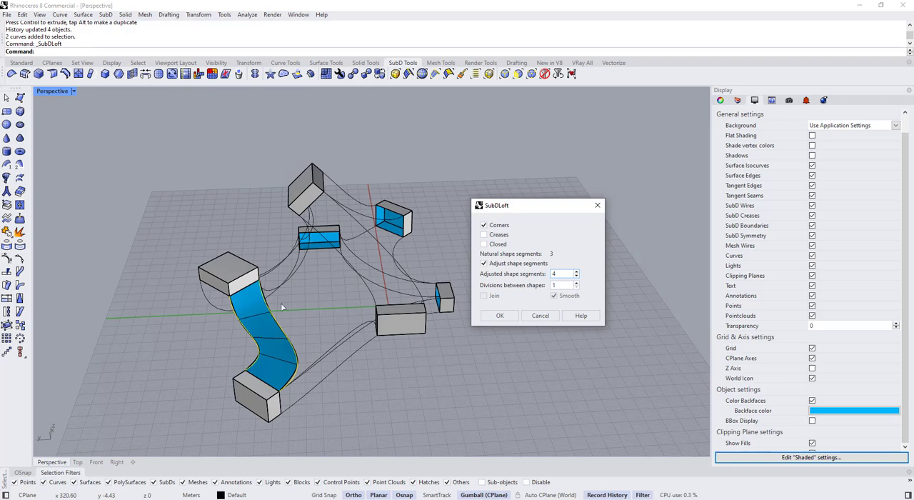
pyautogui.moveTo(280, 302); pyautogui.dragTo(199, 334, button='right')
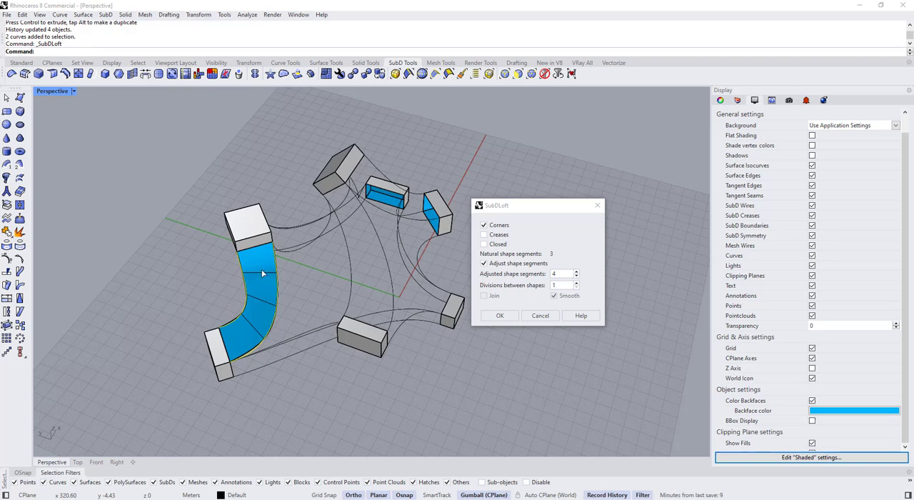
pyautogui.click(501, 318)
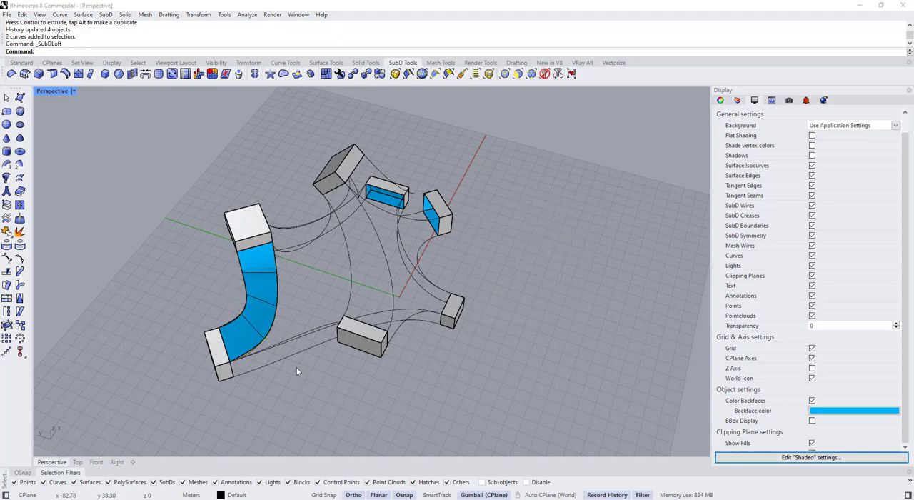
# SubDLoft the curve pair between the tilted box and the box behind the small box with Corners and adjusted shape segments
pyautogui.rightClick(298, 371)
pyautogui.moveTo(297, 370); pyautogui.dragTo(370, 263, button='right')
pyautogui.rightClick(370, 260)
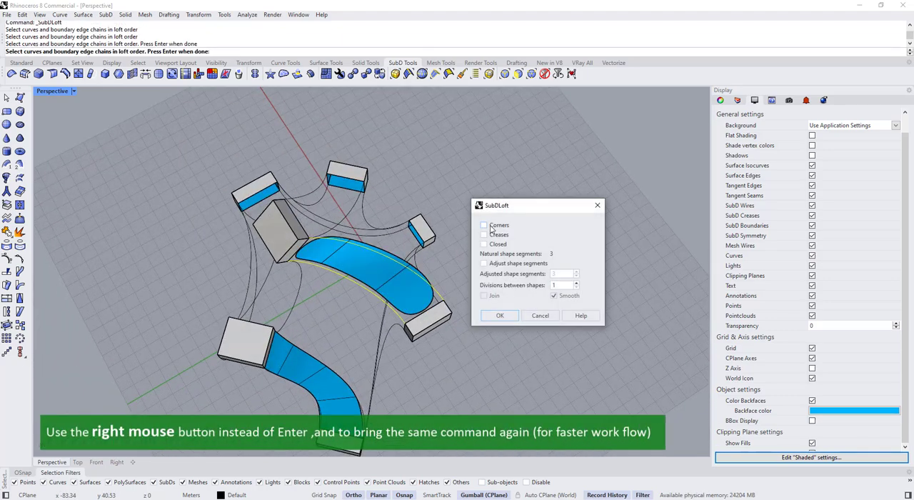
pyautogui.click(502, 315)
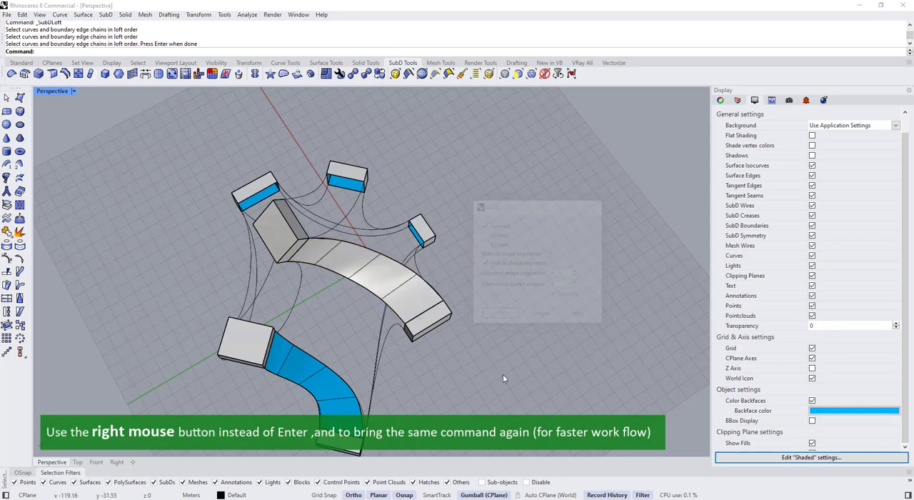
# SubDLoft the two curves between the front box and the flat box with Corners on and 4 adjusted shape segments
pyautogui.moveTo(503, 374); pyautogui.dragTo(439, 284, button='right')
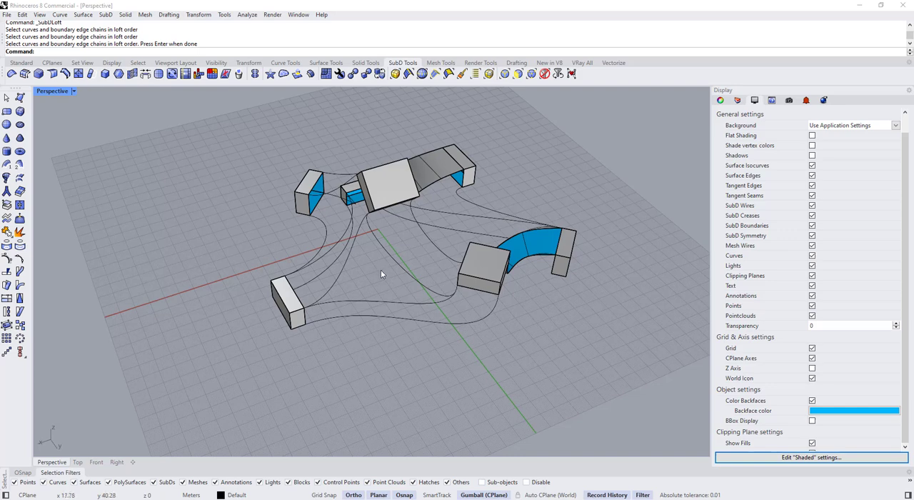
pyautogui.click(375, 302)
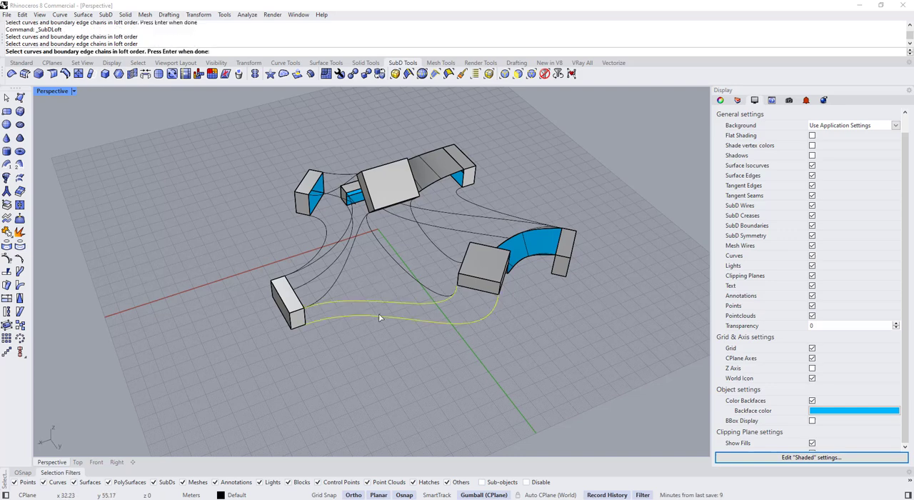
pyautogui.rightClick(345, 337)
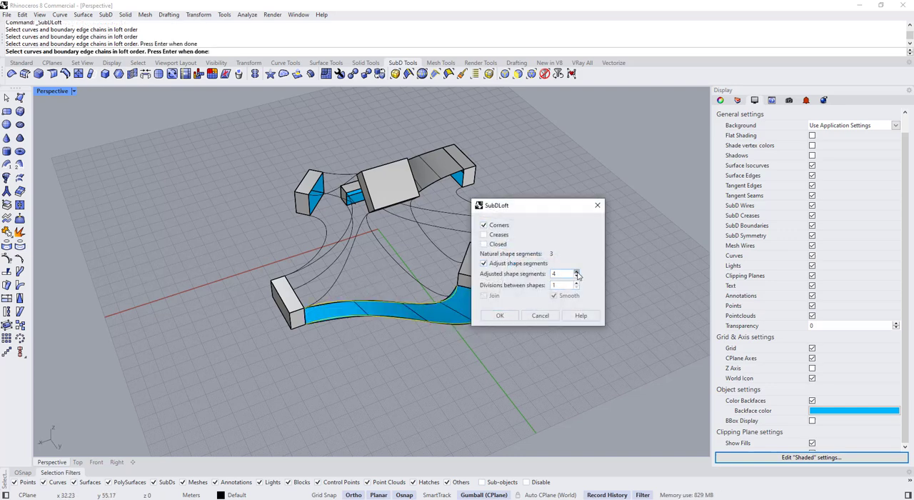
pyautogui.press('Return')
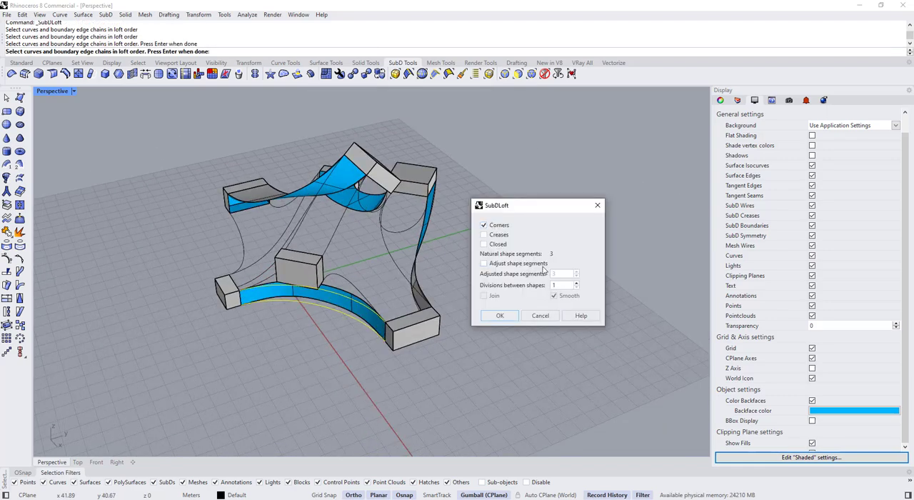
# Create SubD lofts from the small-to-front box curve pair and the tilted-to-front box curve pair
pyautogui.click(500, 315)
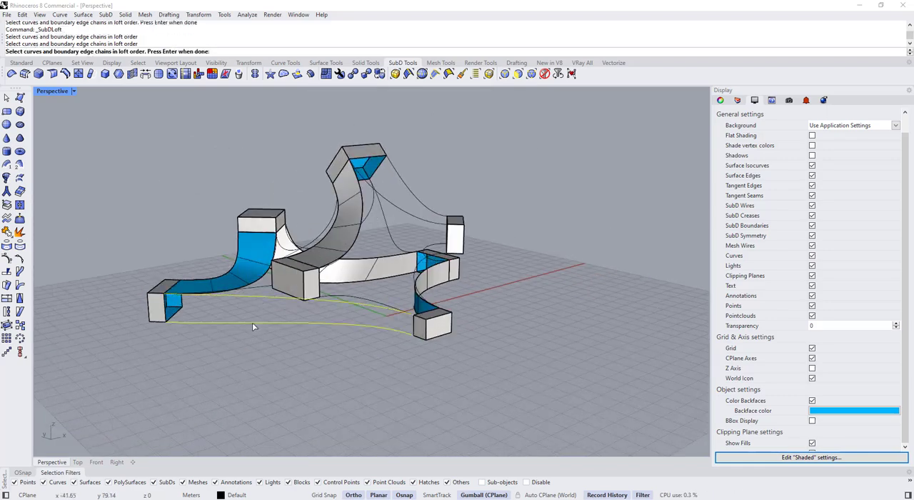
pyautogui.rightClick(252, 323)
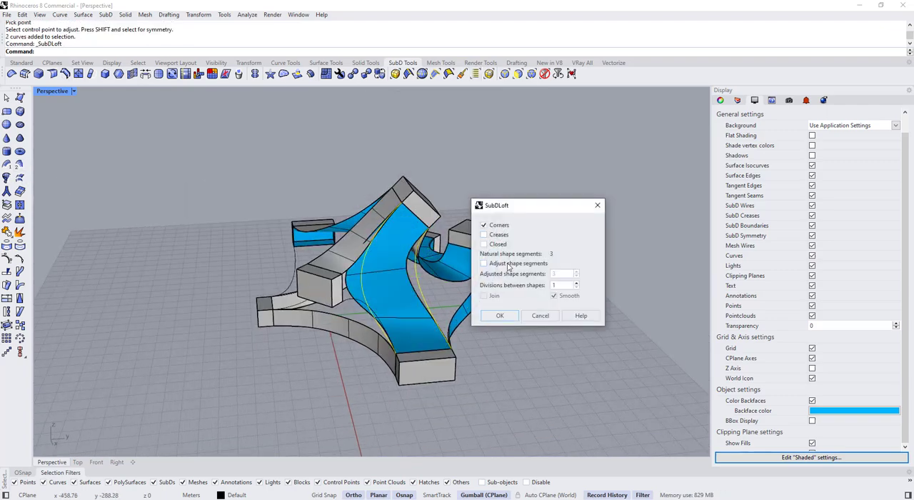
pyautogui.click(508, 264)
pyautogui.click(576, 272)
pyautogui.moveTo(358, 278); pyautogui.dragTo(489, 380, button='right')
pyautogui.press('Return')
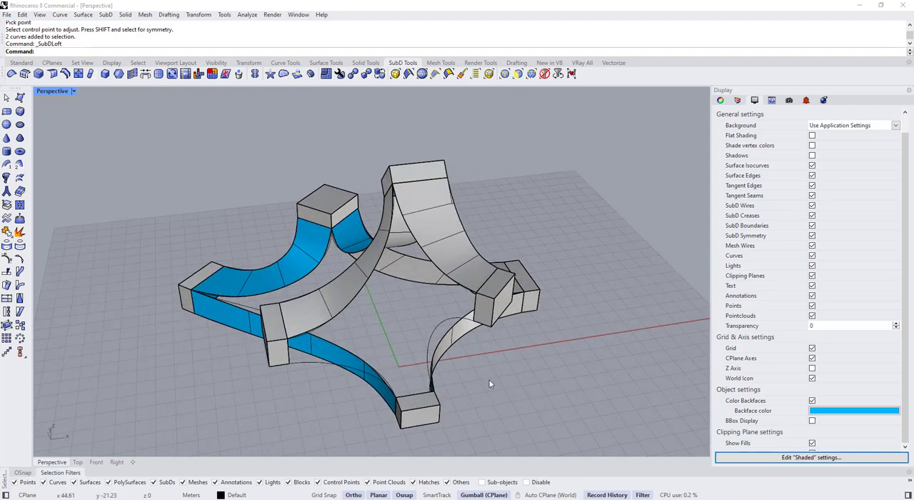
# Create a BlendCrv curve between the large raised box and the box behind the small box
pyautogui.write('BlendCrv')
pyautogui.press('Return')
pyautogui.click(484, 299)
pyautogui.click(437, 331)
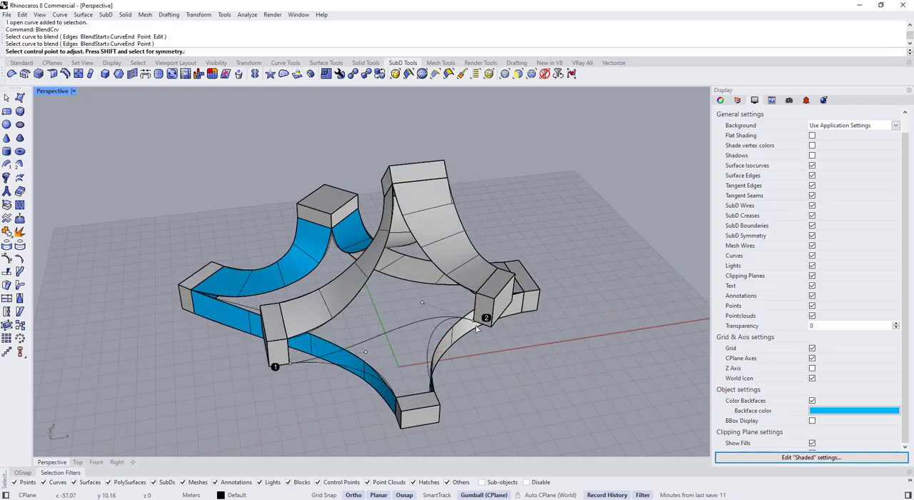
pyautogui.press('Return')
pyautogui.moveTo(477, 329); pyautogui.dragTo(457, 330, button='right')
# Add a second blend curve between the same two boxes to form a pair
pyautogui.press('Return')
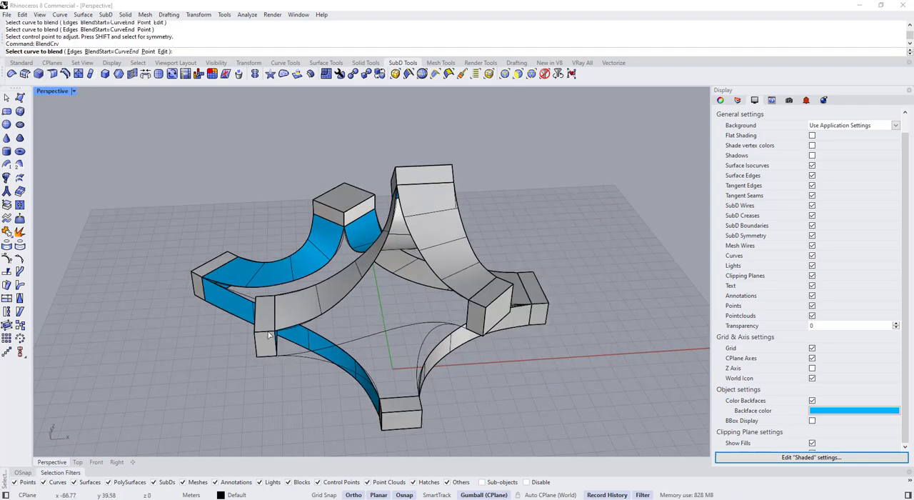
pyautogui.click(281, 340)
pyautogui.click(480, 298)
pyautogui.press('Return')
pyautogui.moveTo(359, 323); pyautogui.dragTo(417, 275, button='right')
# SubDLoft the new curve pair between the two boxes with adjusted shape segments enabled
pyautogui.click(380, 325)
pyautogui.keyDown('shift'); pyautogui.click(386, 304); pyautogui.keyUp('shift')
pyautogui.click(134, 75)
pyautogui.click(485, 264)
pyautogui.click(576, 271)
pyautogui.moveTo(325, 275); pyautogui.dragTo(314, 318, button='right')
pyautogui.click(500, 316)
# Place a copy of an open box in the gap beside the flat box and rotate it by -45 degrees
pyautogui.click(207, 388)
pyautogui.moveTo(207, 388); pyautogui.dragTo(374, 263, button='right')
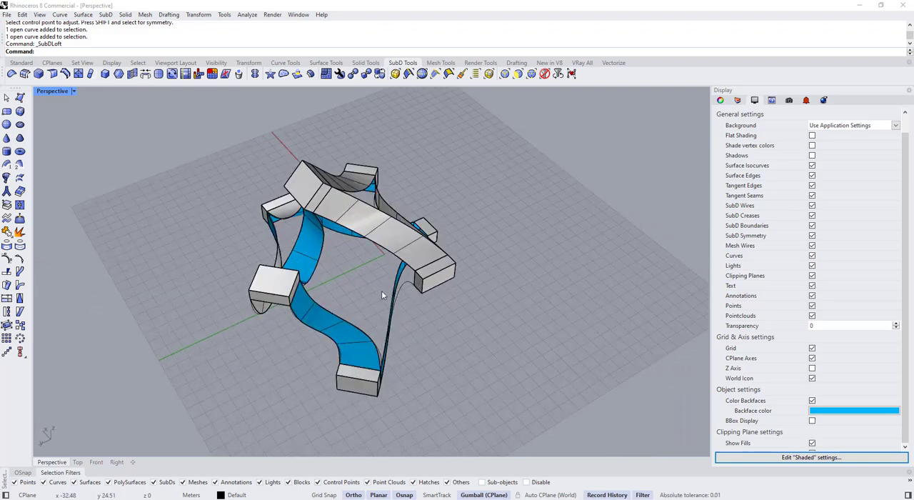
pyautogui.scroll(3, 382, 292)
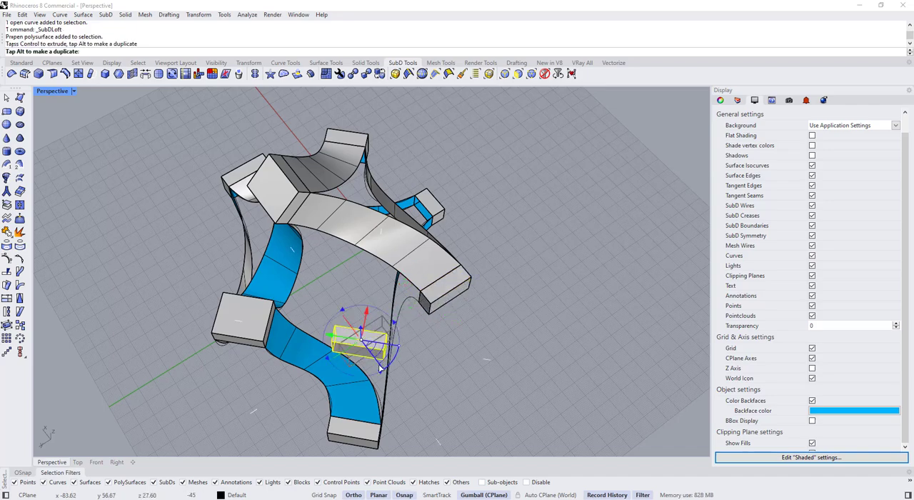
pyautogui.moveTo(398, 347); pyautogui.dragTo(293, 218, button='right')
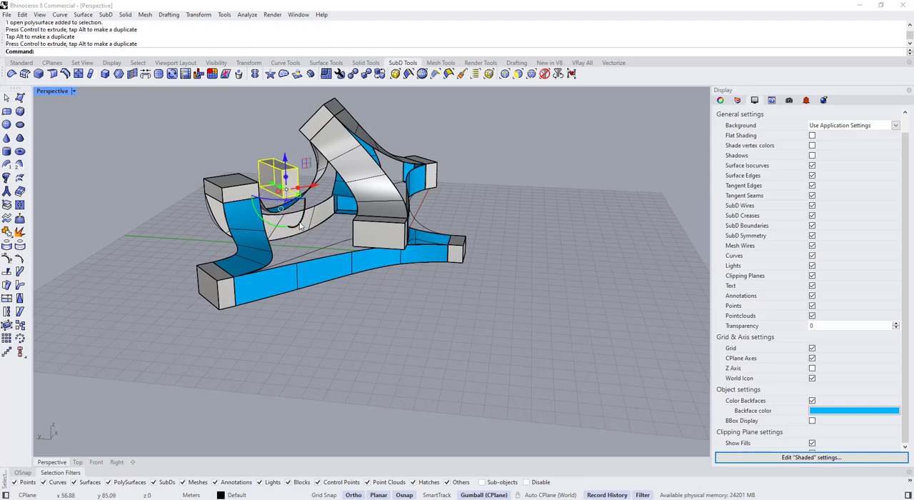
# Reposition the copied box in the open gap between the ribbons, raising it above the ground and leaving it tilted
pyautogui.moveTo(285, 224); pyautogui.dragTo(367, 341, button='right')
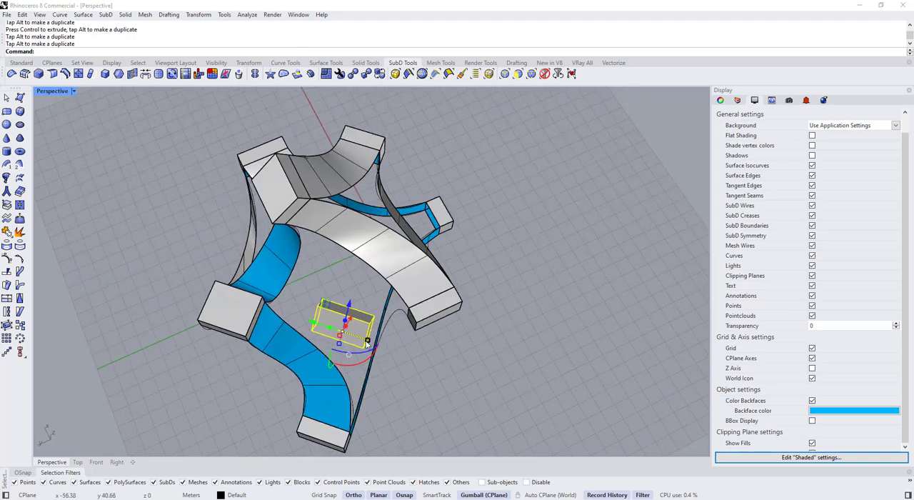
pyautogui.moveTo(298, 321); pyautogui.dragTo(295, 320)
pyautogui.moveTo(298, 336); pyautogui.dragTo(264, 333, button='right')
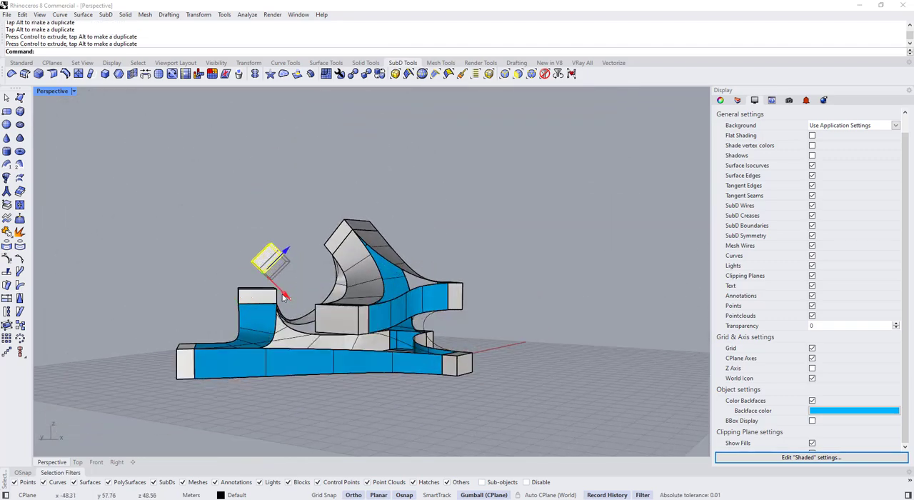
pyautogui.moveTo(284, 296); pyautogui.dragTo(450, 330, button='right')
# Create a BlendCrv curve between an edge of the tilted box and the box at the end of the wide curved ribbon
pyautogui.write('B')
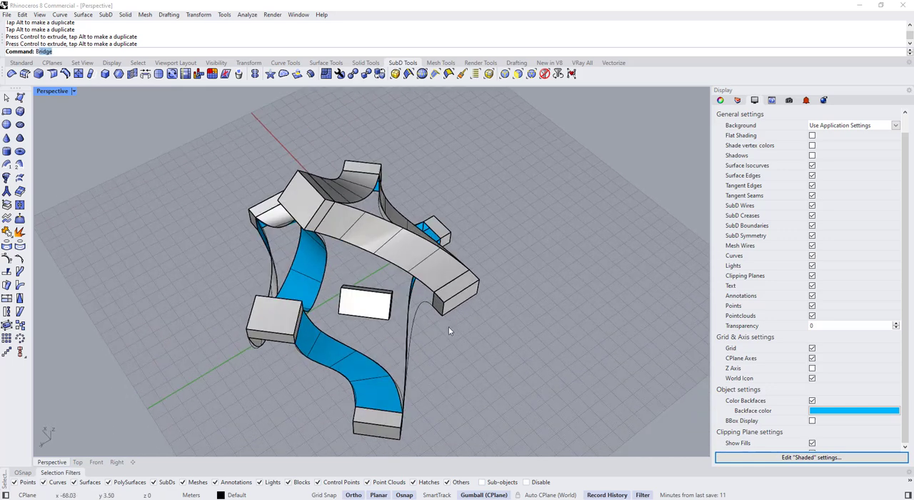
pyautogui.write('lendCrv')
pyautogui.scroll(4, 447, 275)
pyautogui.press('Return')
pyautogui.moveTo(423, 294); pyautogui.dragTo(347, 312, button='right')
pyautogui.scroll(4, 333, 302)
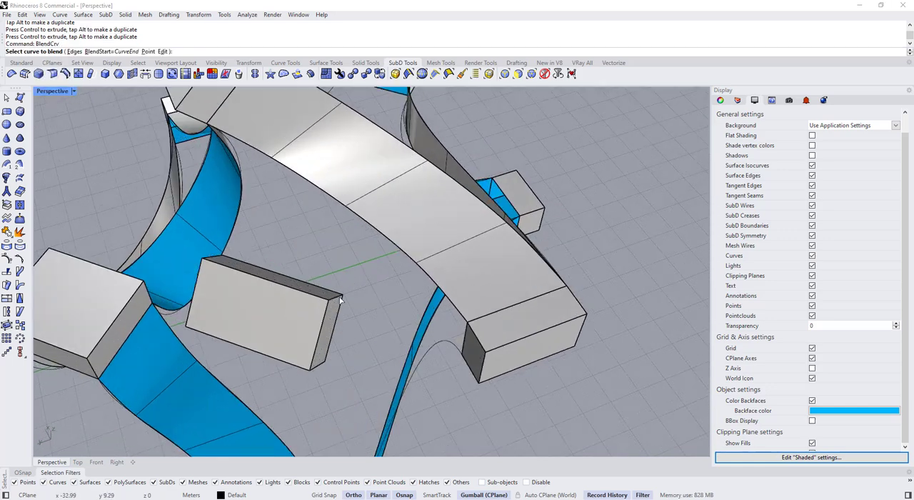
pyautogui.scroll(-5, 422, 317)
pyautogui.moveTo(408, 310); pyautogui.dragTo(460, 323, button='right')
pyautogui.press('Return')
# Add a second blend curve between the tilted box and the wide ribbon's end box to complete the pair
pyautogui.press('Return')
pyautogui.click(285, 292)
pyautogui.scroll(3, 463, 323)
pyautogui.scroll(-4, 418, 303)
# Create a BlendCrv curve from the other end of the tilted box to the neighbouring square-topped box and adjust its shape
pyautogui.press('Return')
pyautogui.moveTo(418, 303); pyautogui.dragTo(307, 343, button='right')
pyautogui.press('Return')
pyautogui.click(436, 321)
pyautogui.click(246, 356)
pyautogui.moveTo(246, 356); pyautogui.dragTo(237, 383, button='right')
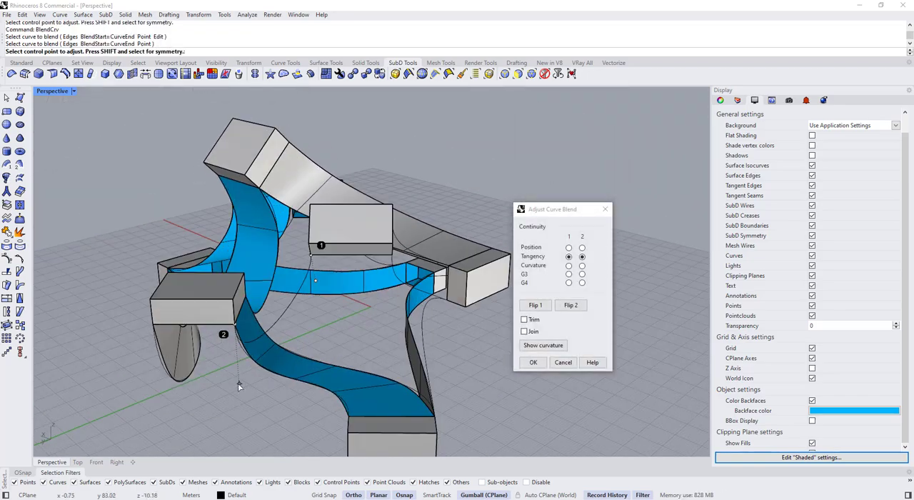
pyautogui.moveTo(238, 383); pyautogui.dragTo(240, 343)
pyautogui.moveTo(240, 343); pyautogui.dragTo(287, 376, button='right')
pyautogui.press('Return')
pyautogui.press('Return')
pyautogui.click(287, 377)
pyautogui.click(275, 344)
pyautogui.press('Return')
pyautogui.hotkey('ctrl', 'z')
# Add the second blend curve between the tilted box and the square-topped box
pyautogui.press('Return')
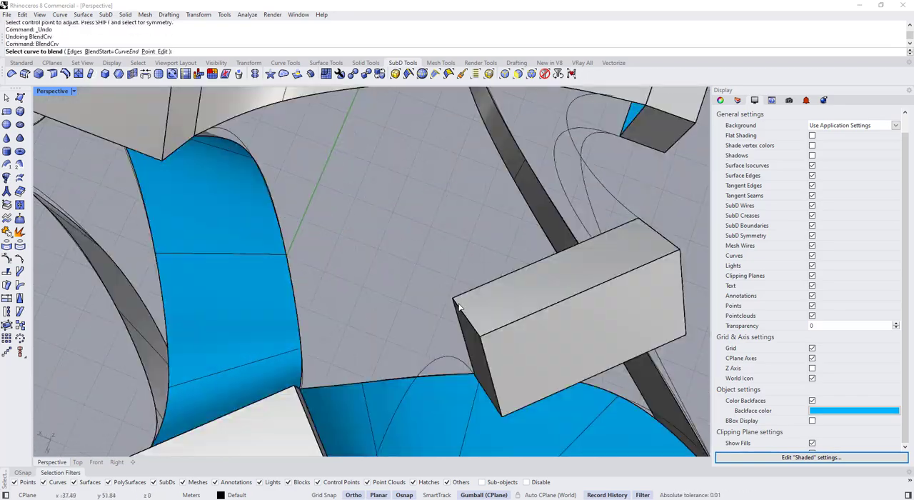
pyautogui.click(457, 305)
pyautogui.click(298, 253)
pyautogui.press('Return')
# SubDLoft the curve pair between the tilted box and the wide ribbon's end box
pyautogui.moveTo(300, 255); pyautogui.dragTo(435, 278, button='right')
pyautogui.moveTo(436, 277); pyautogui.dragTo(404, 304)
pyautogui.moveTo(404, 304); pyautogui.dragTo(440, 303, button='right')
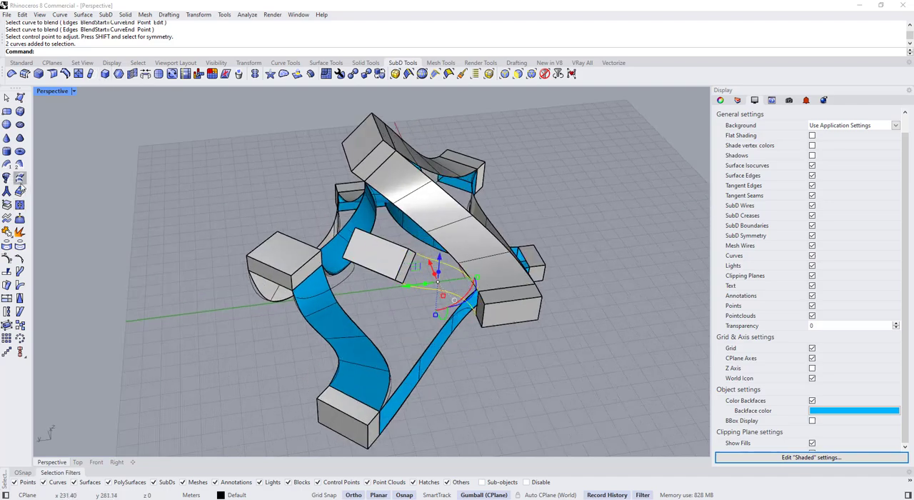
pyautogui.click(500, 316)
# SubDLoft the curve pair between the tilted box and the square-topped box with 3 adjusted shape segments and corners enabled
pyautogui.scroll(-3, 443, 314)
pyautogui.moveTo(428, 400); pyautogui.dragTo(500, 400, button='right')
pyautogui.scroll(4, 400, 278)
pyautogui.moveTo(444, 300); pyautogui.dragTo(412, 275)
pyautogui.press('Return')
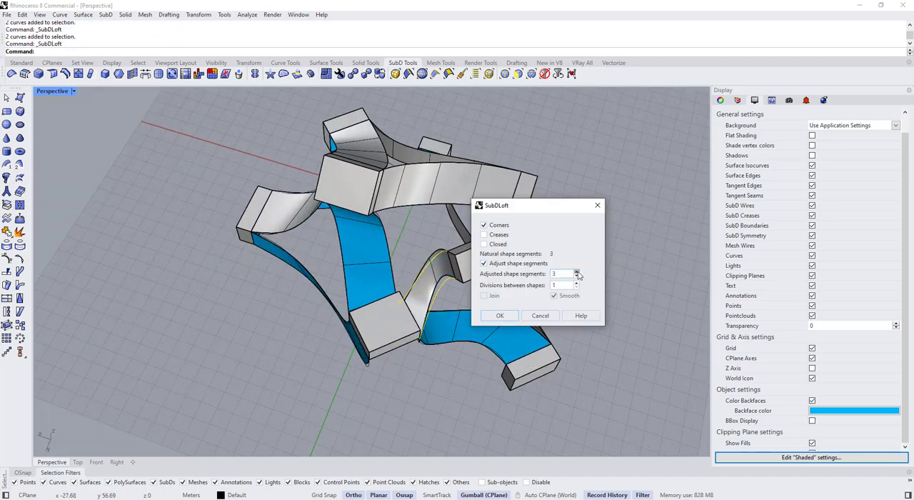
pyautogui.click(500, 316)
# Select the entire composition, place a duplicate beside the original grid area, and isolate the duplicate
pyautogui.moveTo(465, 343); pyautogui.dragTo(358, 320, button='right')
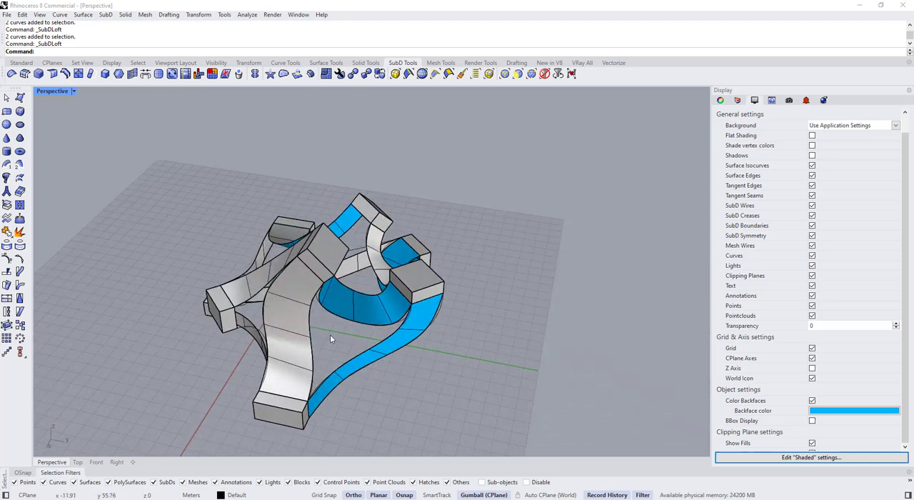
pyautogui.moveTo(351, 349); pyautogui.dragTo(321, 175, button='right')
pyautogui.moveTo(561, 391); pyautogui.dragTo(561, 390)
pyautogui.moveTo(561, 390); pyautogui.dragTo(255, 266, button='right')
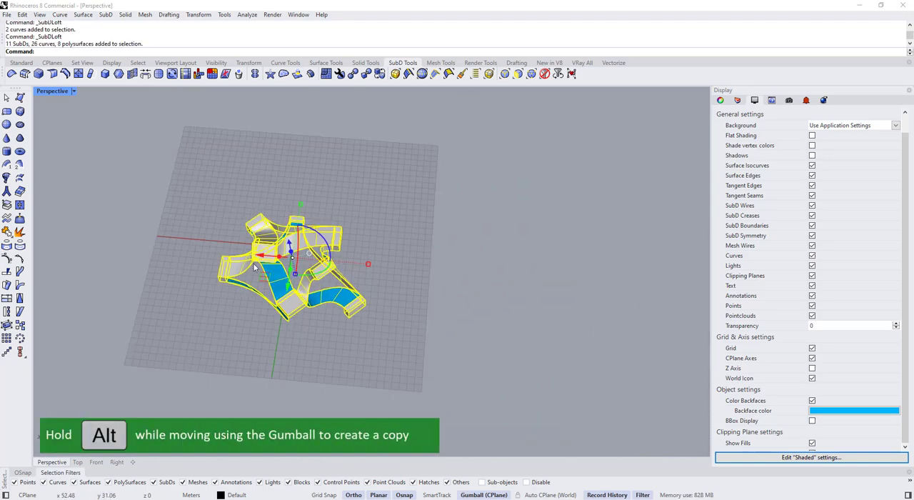
pyautogui.keyDown('alt'); pyautogui.moveTo(422, 276); pyautogui.dragTo(553, 283); pyautogui.keyUp('alt')
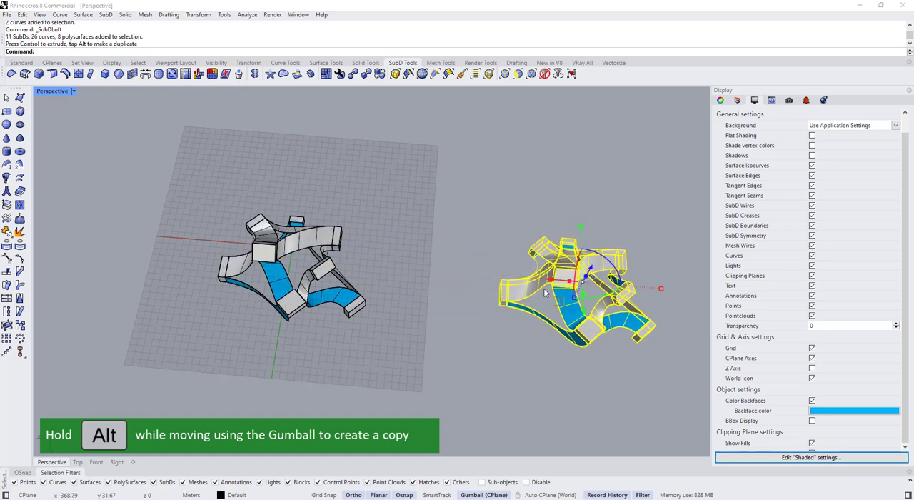
pyautogui.keyDown('shift'); pyautogui.moveTo(572, 379); pyautogui.dragTo(403, 385, button='right'); pyautogui.keyUp('shift')
pyautogui.scroll(3, 480, 322)
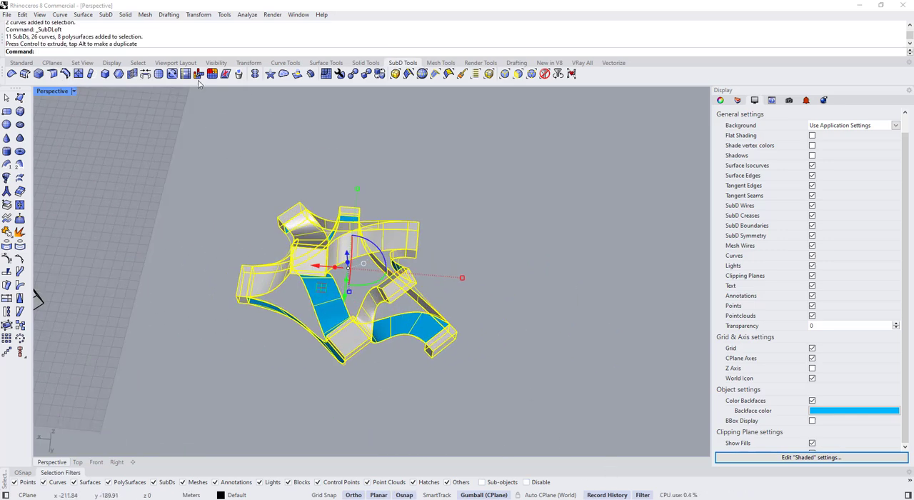
# Select the SubD ribbons and flip the direction of those showing blue backfaces outward with Dir
pyautogui.moveTo(113, 186); pyautogui.dragTo(346, 293, button='right')
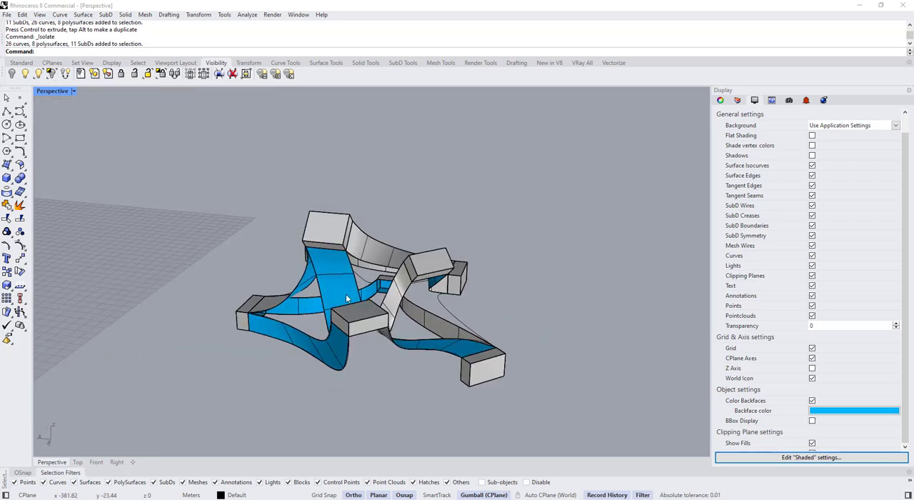
pyautogui.keyDown('shift'); pyautogui.click(431, 348); pyautogui.keyUp('shift')
pyautogui.moveTo(432, 349); pyautogui.dragTo(592, 436, button='right')
pyautogui.keyDown('shift'); pyautogui.moveTo(592, 435); pyautogui.dragTo(506, 349, button='right'); pyautogui.keyUp('shift')
pyautogui.scroll(4, 507, 349)
pyautogui.keyDown('shift'); pyautogui.click(391, 287); pyautogui.keyUp('shift')
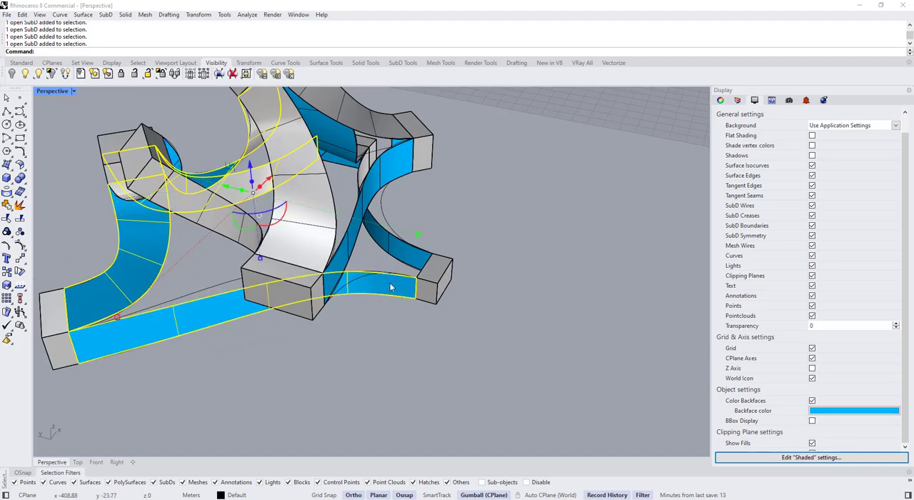
pyautogui.moveTo(391, 288); pyautogui.dragTo(47, 274, button='right')
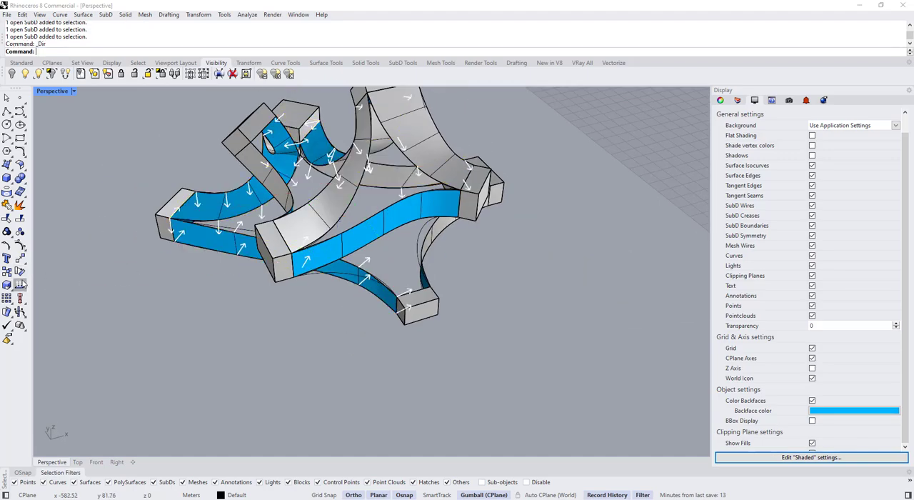
pyautogui.press('Return')
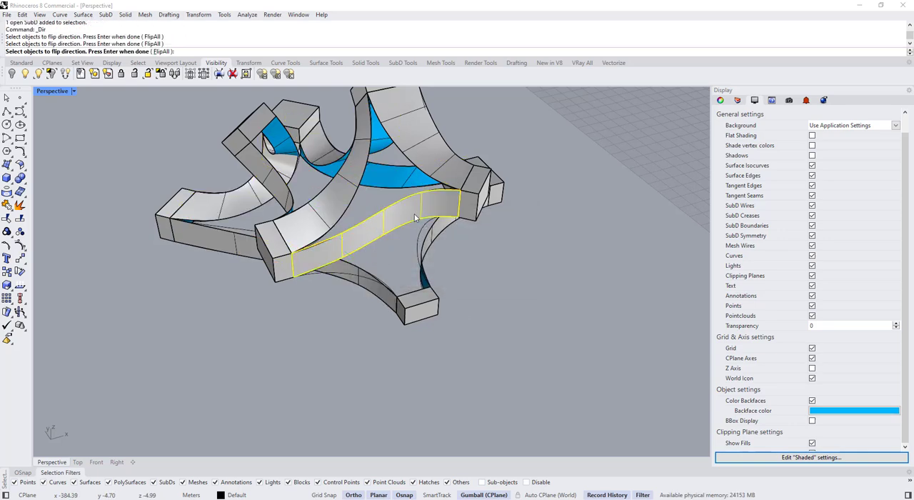
pyautogui.moveTo(351, 354); pyautogui.dragTo(445, 340, button='right')
pyautogui.moveTo(330, 337); pyautogui.dragTo(403, 303, button='right')
pyautogui.scroll(4, 288, 306)
pyautogui.click(284, 303)
pyautogui.scroll(-3, 293, 307)
pyautogui.press('Delete')
pyautogui.hotkey('ctrl', 'z')
# Try to stitch the two adjacent edge vertices of the neighbouring ribbons below the square-topped box
pyautogui.moveTo(247, 325); pyautogui.dragTo(514, 399, button='right')
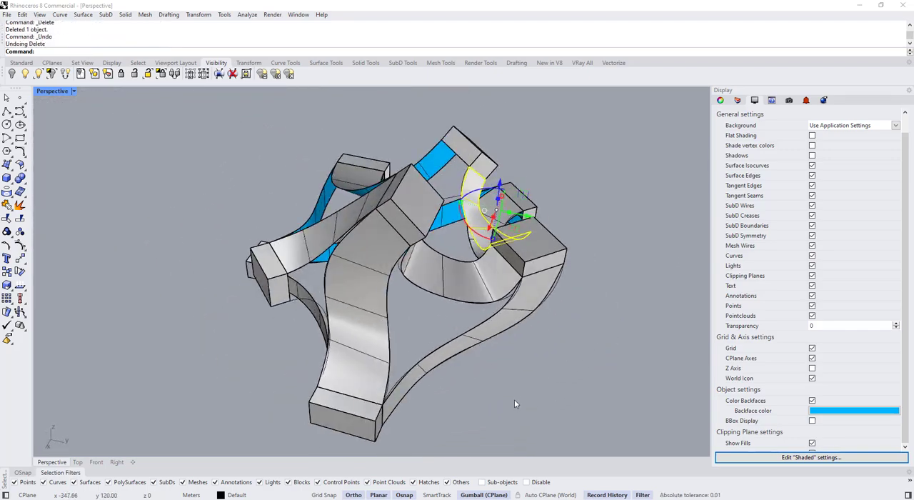
pyautogui.click(514, 399)
pyautogui.scroll(5, 424, 321)
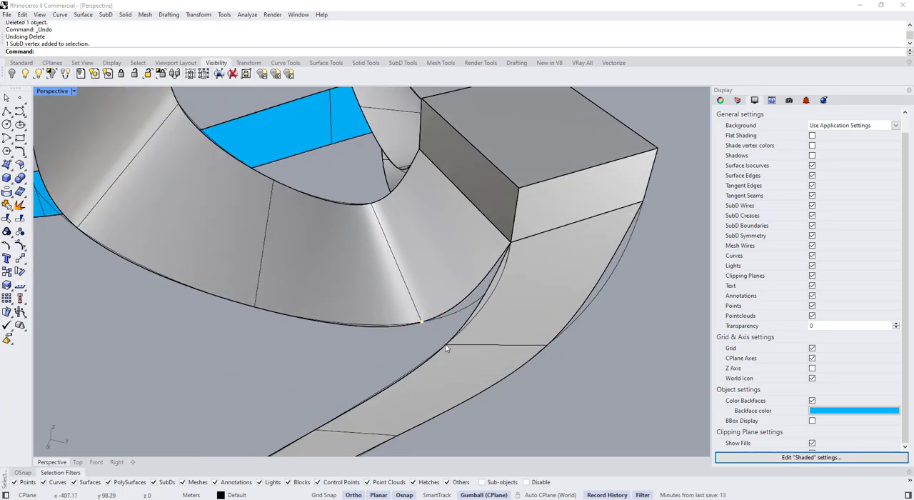
pyautogui.scroll(2, 427, 343)
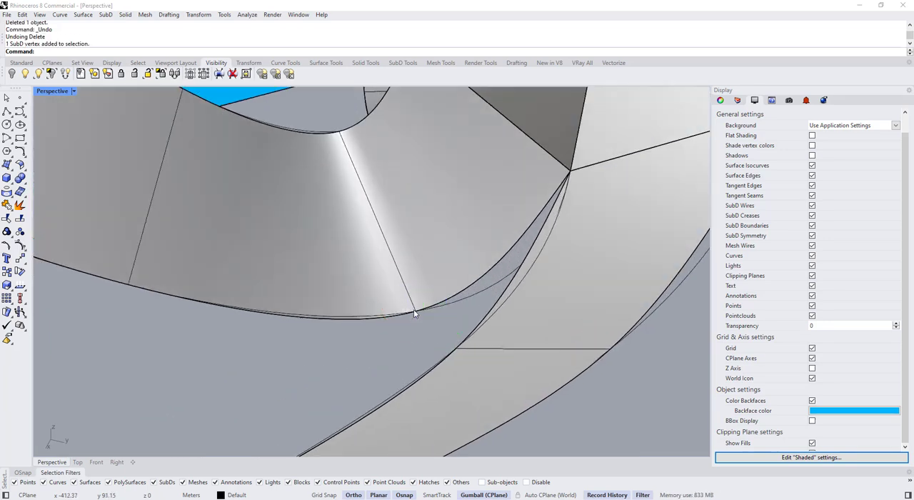
pyautogui.keyDown('ctrl'); pyautogui.keyDown('shift'); pyautogui.click(415, 313); pyautogui.keyUp('shift'); pyautogui.keyUp('ctrl')
pyautogui.keyDown('ctrl'); pyautogui.keyDown('shift'); pyautogui.click(459, 350); pyautogui.keyUp('shift'); pyautogui.keyUp('ctrl')
pyautogui.scroll(-4, 440, 272)
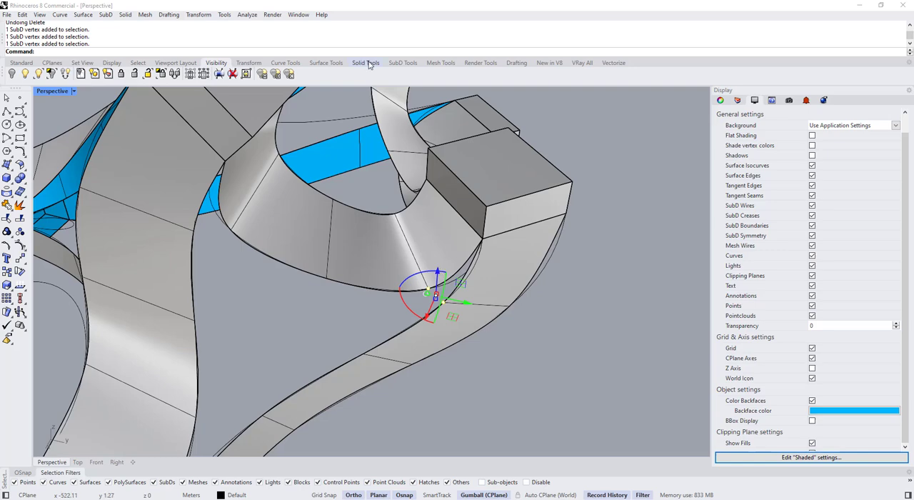
pyautogui.click(401, 66)
pyautogui.click(132, 73)
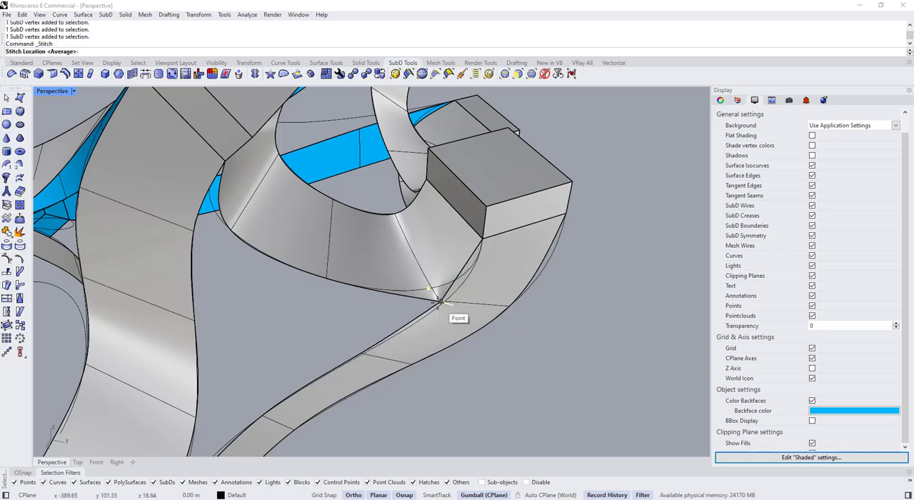
pyautogui.scroll(-4, 439, 290)
pyautogui.click(468, 367)
pyautogui.moveTo(468, 367); pyautogui.dragTo(411, 362, button='right')
# Undo the vertex stitch between the two ribbons
pyautogui.scroll(4, 235, 378)
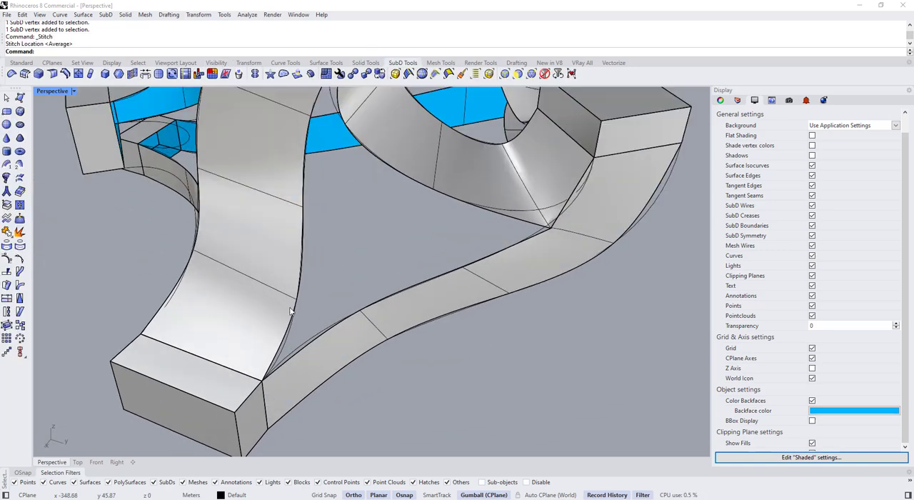
pyautogui.keyDown('ctrl'); pyautogui.keyDown('shift'); pyautogui.click(297, 300); pyautogui.keyUp('shift'); pyautogui.keyUp('ctrl')
pyautogui.keyDown('ctrl'); pyautogui.keyDown('shift'); pyautogui.click(342, 316); pyautogui.keyUp('shift'); pyautogui.keyUp('ctrl')
pyautogui.scroll(-5, 357, 320)
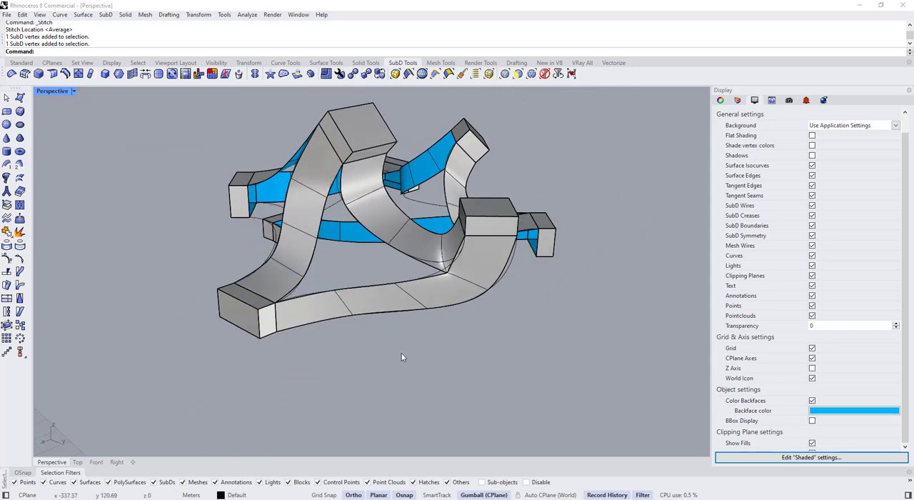
pyautogui.hotkey('ctrl', 'z')
# Select two consecutive facing edges on each of the two ribbons descending from the raised box and start a Bridge between them
pyautogui.scroll(2, 346, 205)
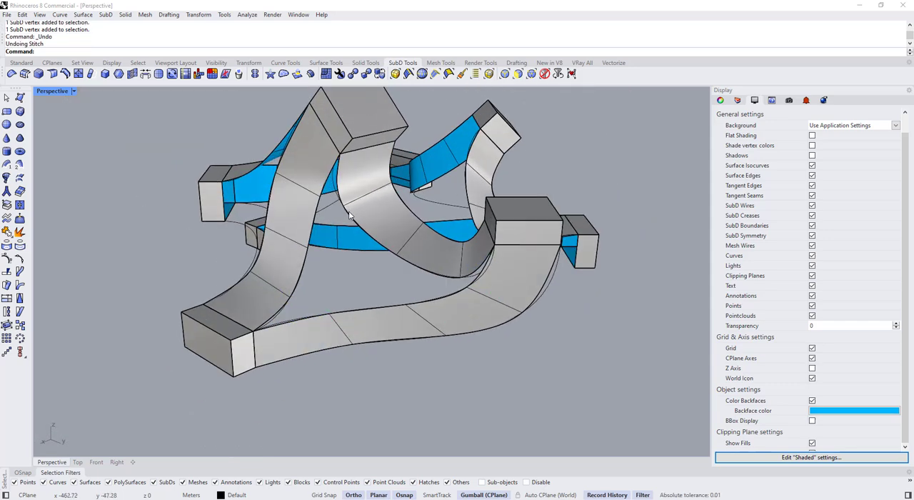
pyautogui.keyDown('ctrl'); pyautogui.keyDown('shift'); pyautogui.click(350, 214); pyautogui.keyUp('shift'); pyautogui.keyUp('ctrl')
pyautogui.keyDown('ctrl'); pyautogui.keyDown('shift'); pyautogui.click(422, 267); pyautogui.keyUp('shift'); pyautogui.keyUp('ctrl')
pyautogui.keyDown('ctrl'); pyautogui.keyDown('shift'); pyautogui.click(313, 234); pyautogui.keyUp('shift'); pyautogui.keyUp('ctrl')
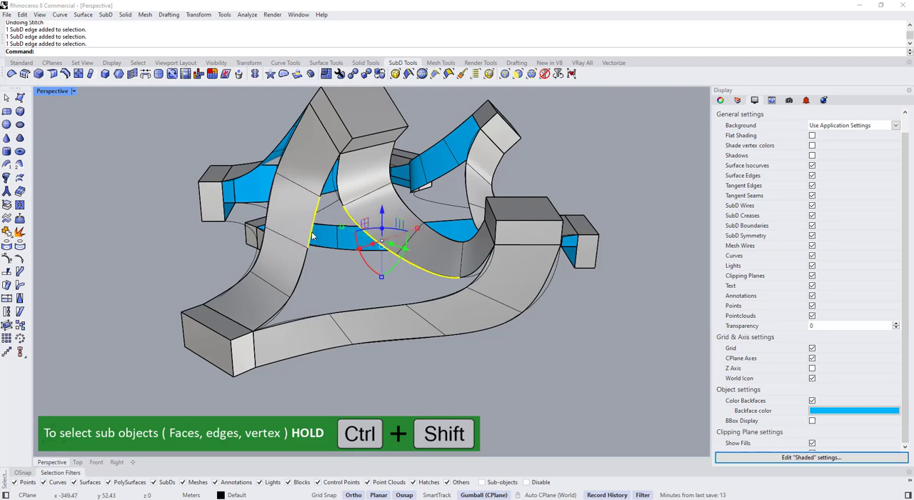
pyautogui.keyDown('ctrl'); pyautogui.keyDown('shift'); pyautogui.click(302, 270); pyautogui.keyUp('shift'); pyautogui.keyUp('ctrl')
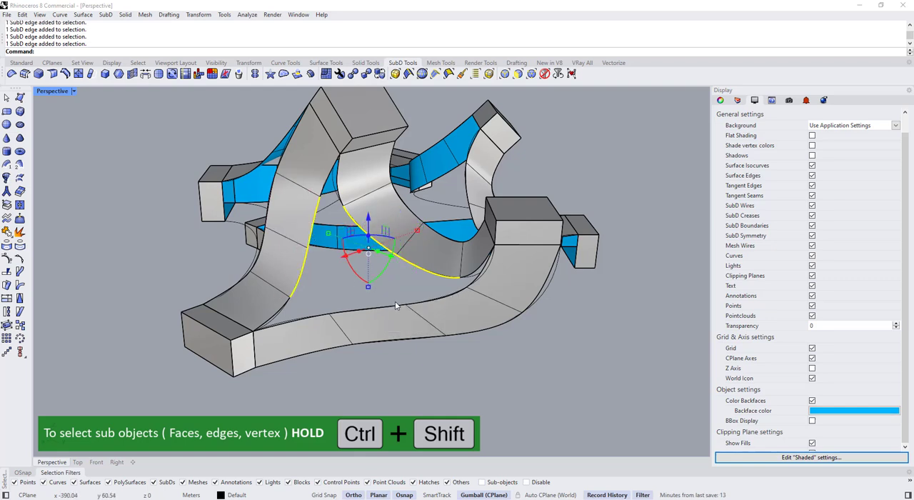
pyautogui.click(146, 74)
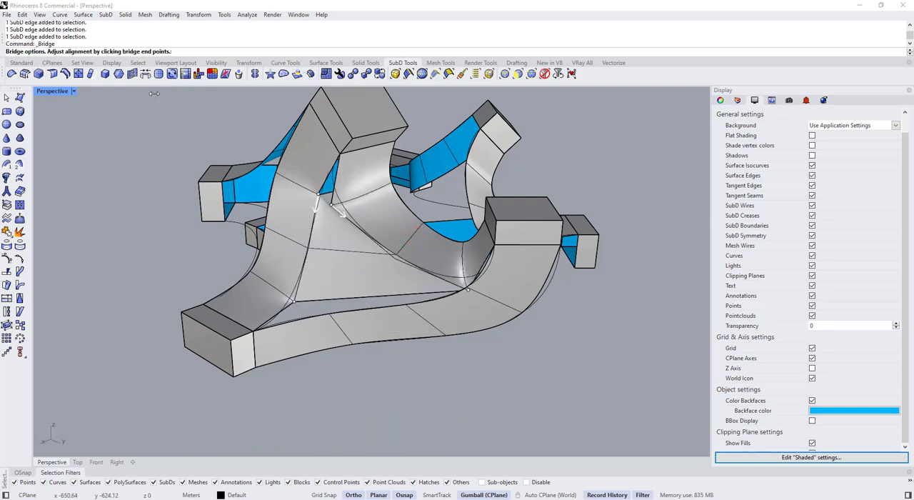
pyautogui.moveTo(340, 225)
pyautogui.mouseDown(button='right')
pyautogui.moveTo(417, 203)
pyautogui.moveTo(335, 166)
pyautogui.moveTo(343, 220)
pyautogui.mouseUp(button='right')
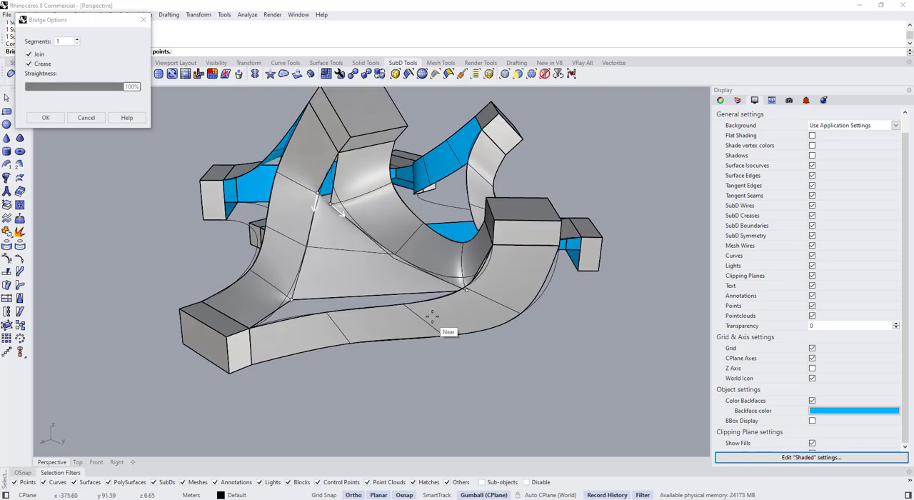
pyautogui.moveTo(466, 288); pyautogui.dragTo(443, 313, button='right')
# Finish the bridge with 2 segments, Join enabled, Crease disabled and 100% straightness
pyautogui.click(77, 40)
pyautogui.click(77, 39)
pyautogui.moveTo(302, 335); pyautogui.dragTo(419, 339, button='right')
pyautogui.click(29, 64)
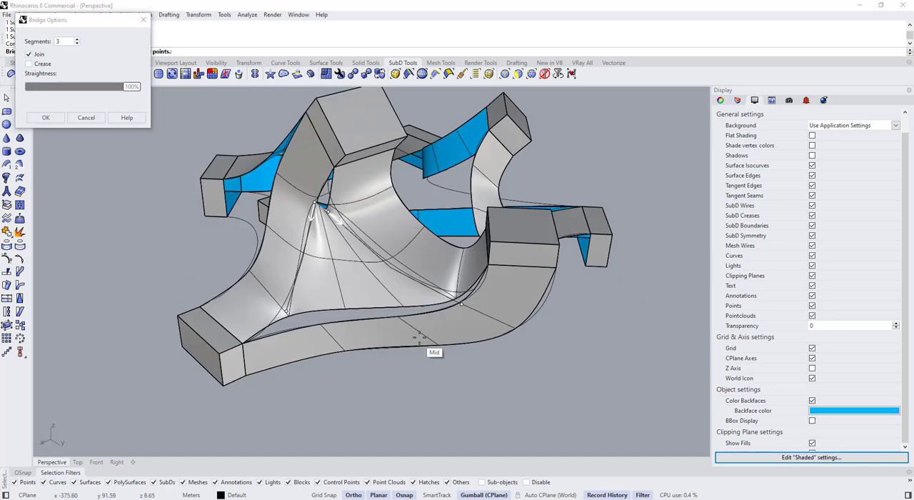
pyautogui.scroll(3, 468, 310)
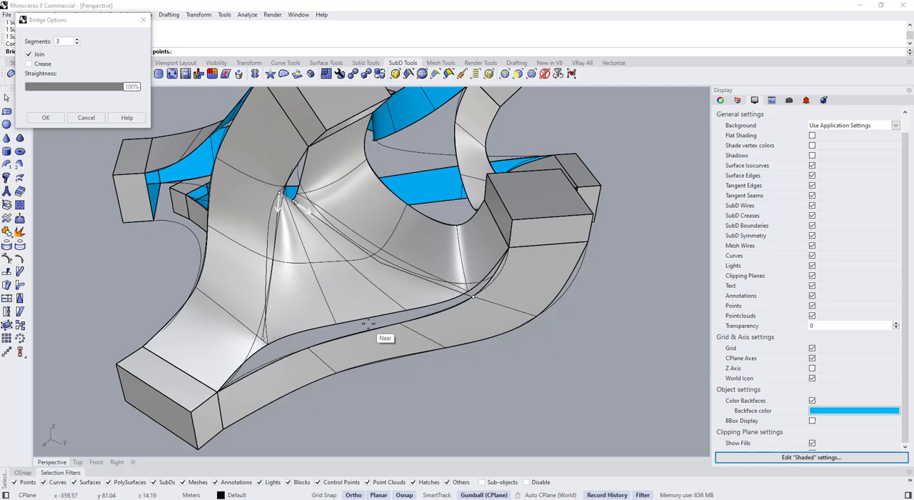
pyautogui.click(76, 44)
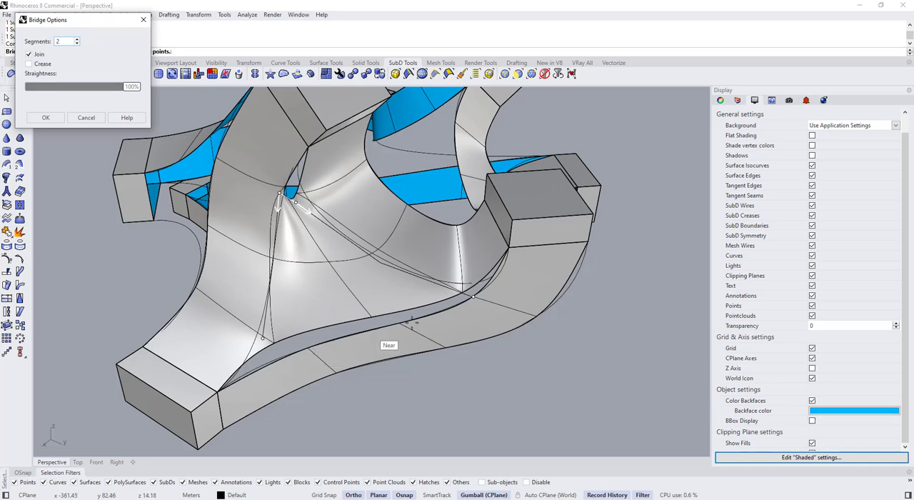
pyautogui.moveTo(462, 298); pyautogui.dragTo(348, 249, button='right')
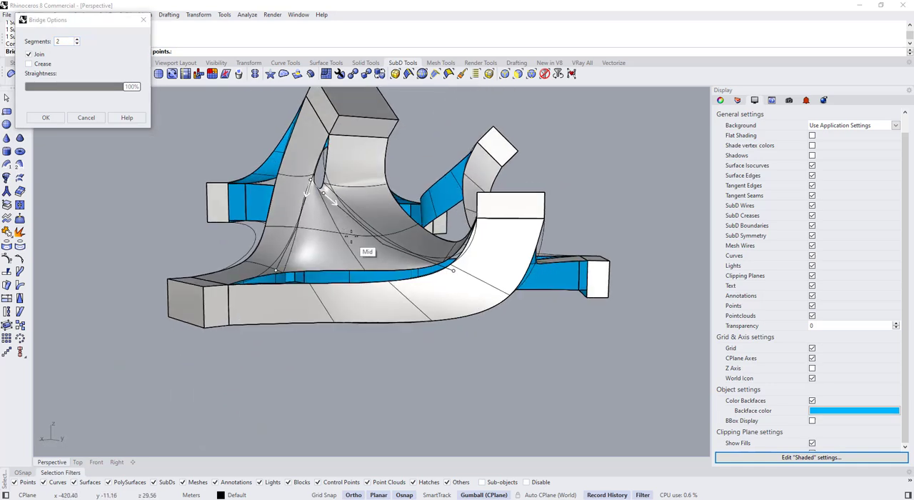
pyautogui.click(46, 118)
# Switch the SubDs to flat display and move the middle vertex at the bridge's upper end slightly downward
pyautogui.click(474, 280)
pyautogui.press('Tab')
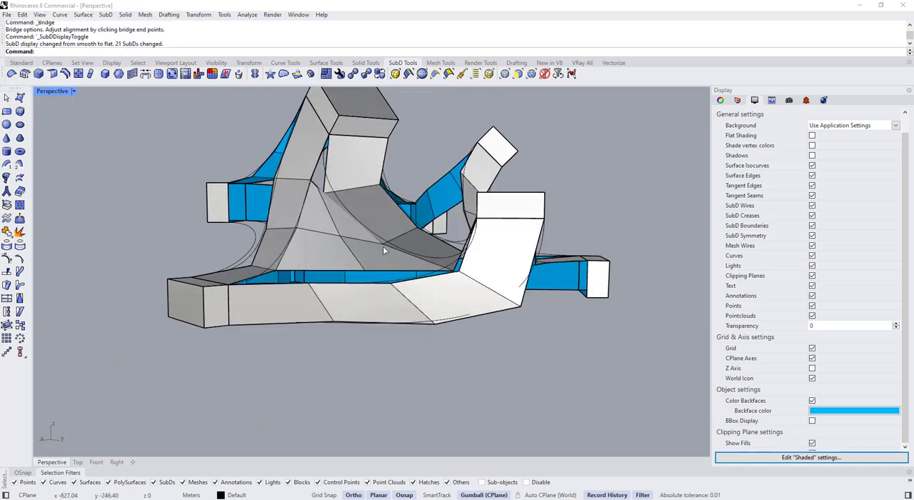
pyautogui.moveTo(457, 300); pyautogui.dragTo(403, 321, button='right')
pyautogui.moveTo(397, 363); pyautogui.dragTo(379, 379, button='right')
pyautogui.scroll(5, 331, 226)
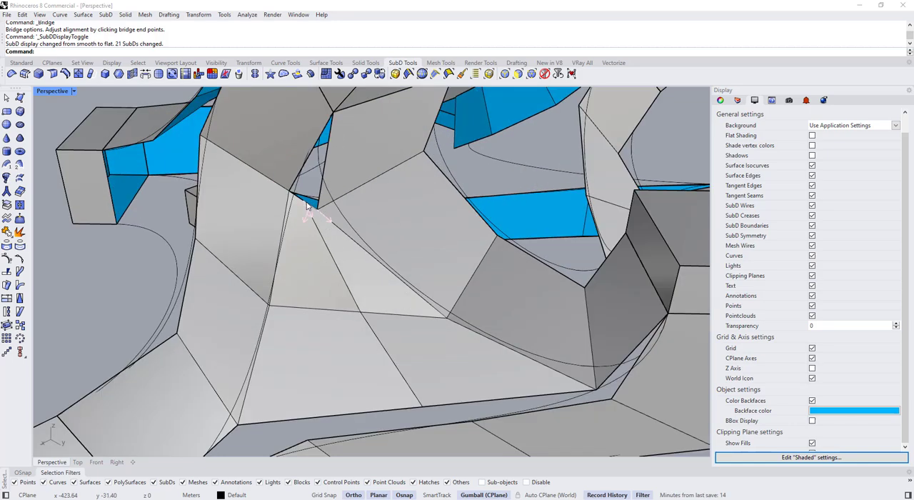
pyautogui.keyDown('ctrl'); pyautogui.keyDown('shift'); pyautogui.click(307, 204); pyautogui.keyUp('shift'); pyautogui.keyUp('ctrl')
pyautogui.moveTo(305, 197); pyautogui.dragTo(309, 214)
pyautogui.scroll(-5, 311, 221)
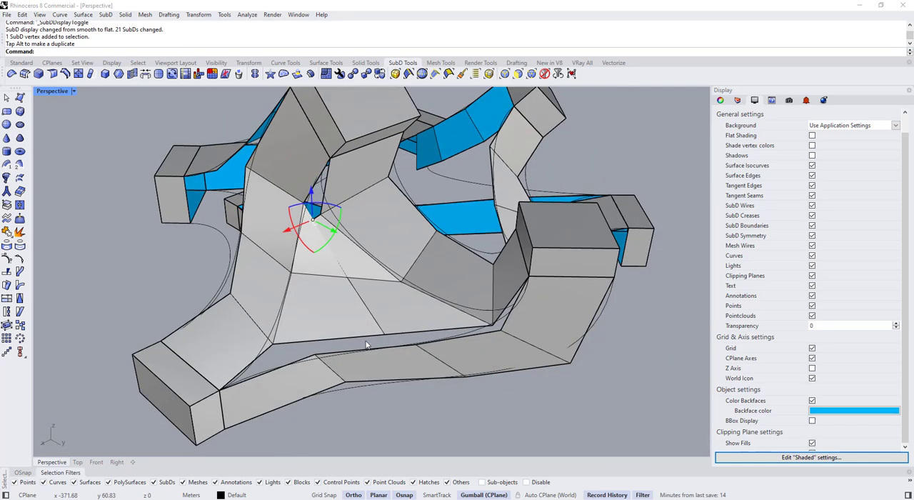
# Nudge the middle vertex at the bridge's upper end, then compare the shape in flat and smooth display
pyautogui.moveTo(367, 343); pyautogui.dragTo(248, 228, button='right')
pyautogui.scroll(5, 282, 180)
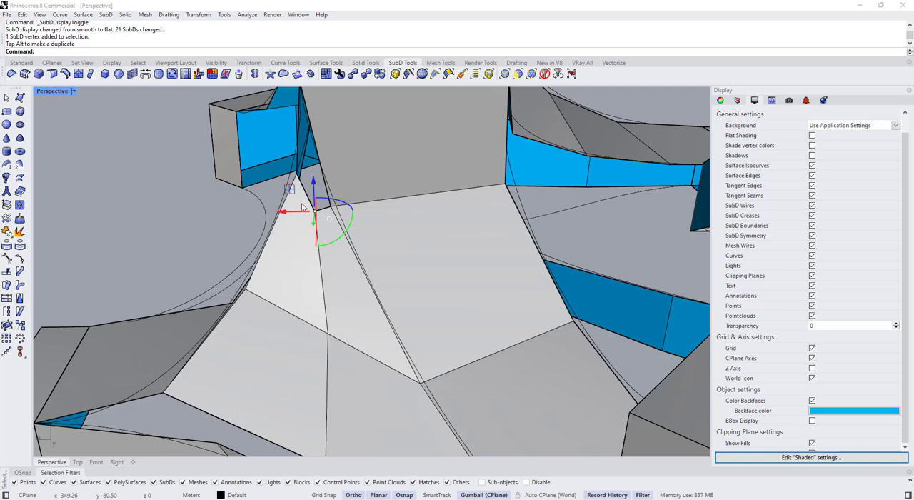
pyautogui.moveTo(302, 207); pyautogui.dragTo(301, 184, button='right')
pyautogui.moveTo(295, 179); pyautogui.dragTo(305, 184)
pyautogui.scroll(-4, 307, 187)
pyautogui.moveTo(311, 197); pyautogui.dragTo(557, 329, button='right')
pyautogui.press('Tab')
pyautogui.press('Tab')
pyautogui.press('Tab')
pyautogui.scroll(5, 550, 308)
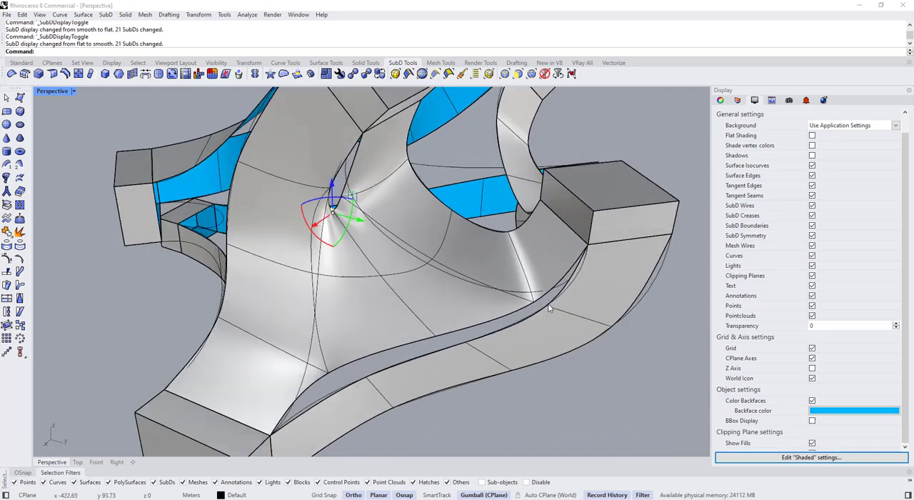
pyautogui.keyDown('ctrl'); pyautogui.keyDown('shift'); pyautogui.click(542, 296); pyautogui.keyUp('shift'); pyautogui.keyUp('ctrl')
pyautogui.keyDown('ctrl'); pyautogui.keyDown('shift'); pyautogui.click(507, 316); pyautogui.keyUp('shift'); pyautogui.keyUp('ctrl')
pyautogui.keyDown('ctrl'); pyautogui.keyDown('shift'); pyautogui.click(366, 357); pyautogui.keyUp('shift'); pyautogui.keyUp('ctrl')
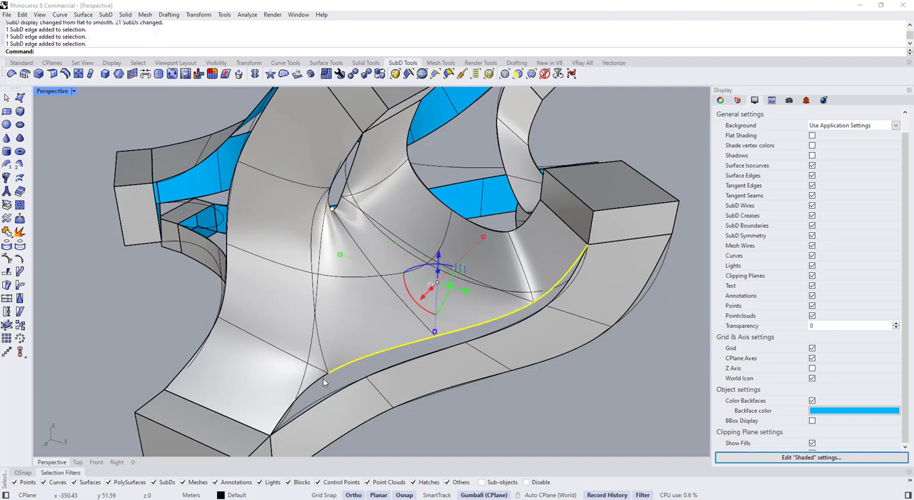
pyautogui.keyDown('ctrl'); pyautogui.keyDown('shift'); pyautogui.click(322, 377); pyautogui.keyUp('shift'); pyautogui.keyUp('ctrl')
pyautogui.keyDown('ctrl'); pyautogui.keyDown('shift'); pyautogui.click(338, 391); pyautogui.keyUp('shift'); pyautogui.keyUp('ctrl')
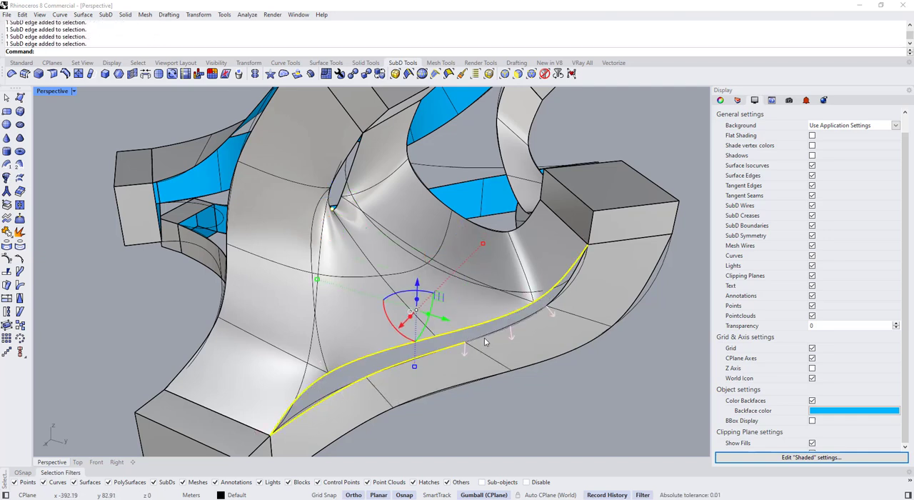
pyautogui.click(145, 74)
# Stitch the first two pairs of facing vertices across the gap between the bridge and the lower ribbon at their average location
pyautogui.keyDown('ctrl'); pyautogui.keyDown('shift'); pyautogui.click(328, 376); pyautogui.keyUp('shift'); pyautogui.keyUp('ctrl')
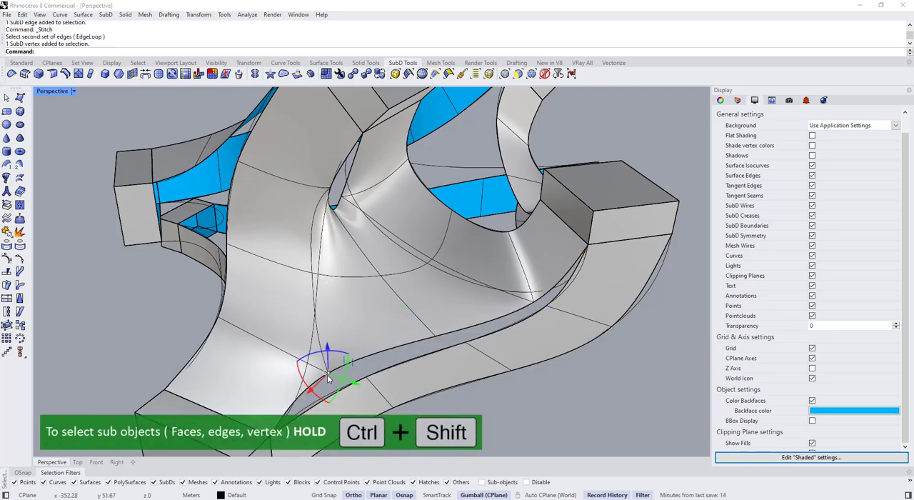
pyautogui.keyDown('ctrl'); pyautogui.keyDown('shift'); pyautogui.click(366, 378); pyautogui.keyUp('shift'); pyautogui.keyUp('ctrl')
pyautogui.click(132, 75)
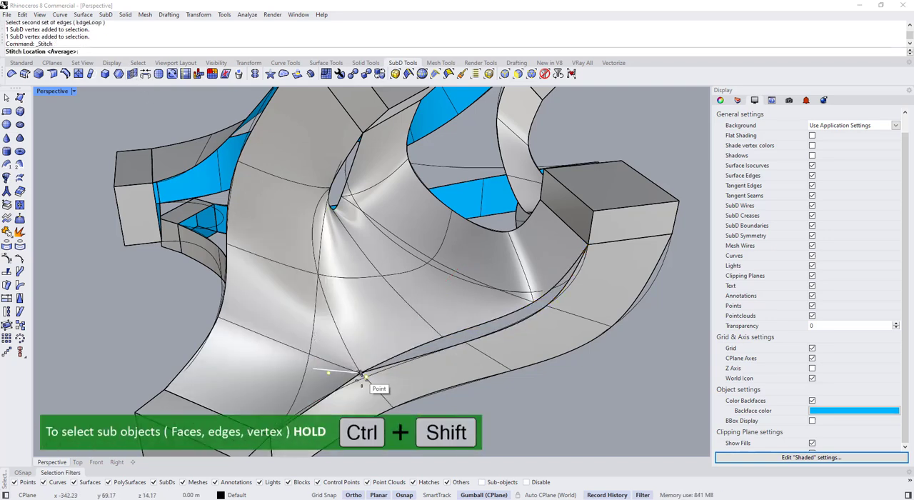
pyautogui.keyDown('ctrl'); pyautogui.keyDown('shift'); pyautogui.click(444, 336); pyautogui.keyUp('shift'); pyautogui.keyUp('ctrl')
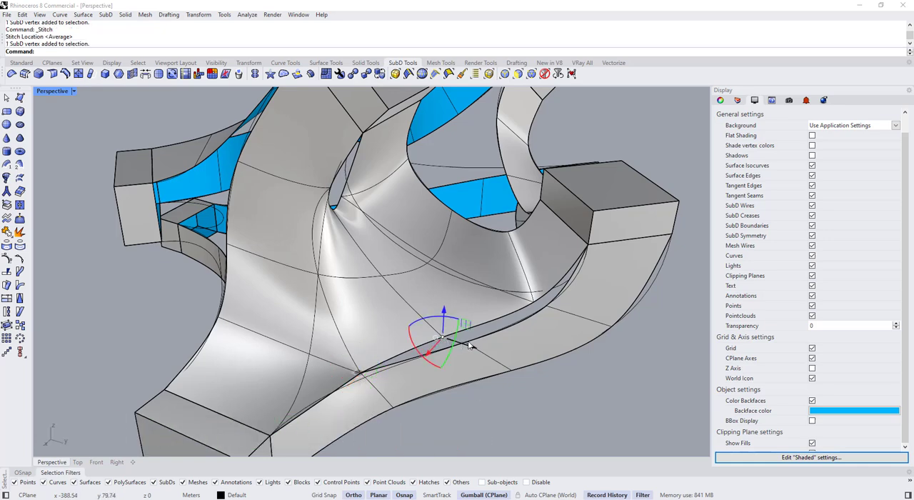
pyautogui.keyDown('ctrl'); pyautogui.keyDown('shift'); pyautogui.click(466, 343); pyautogui.keyUp('shift'); pyautogui.keyUp('ctrl')
pyautogui.rightClick(472, 370)
pyautogui.rightClick(466, 343)
# Stitch the remaining vertex pair across the gap, nearest the box on the far end of the lower ribbon, at the average location
pyautogui.scroll(2, 545, 298)
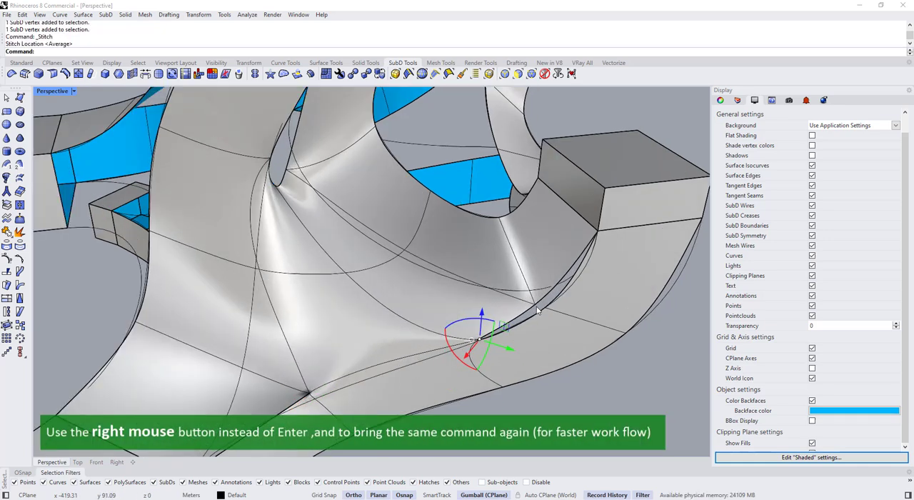
pyautogui.keyDown('ctrl'); pyautogui.keyDown('shift'); pyautogui.click(537, 308); pyautogui.keyUp('shift'); pyautogui.keyUp('ctrl')
pyautogui.scroll(3, 545, 310)
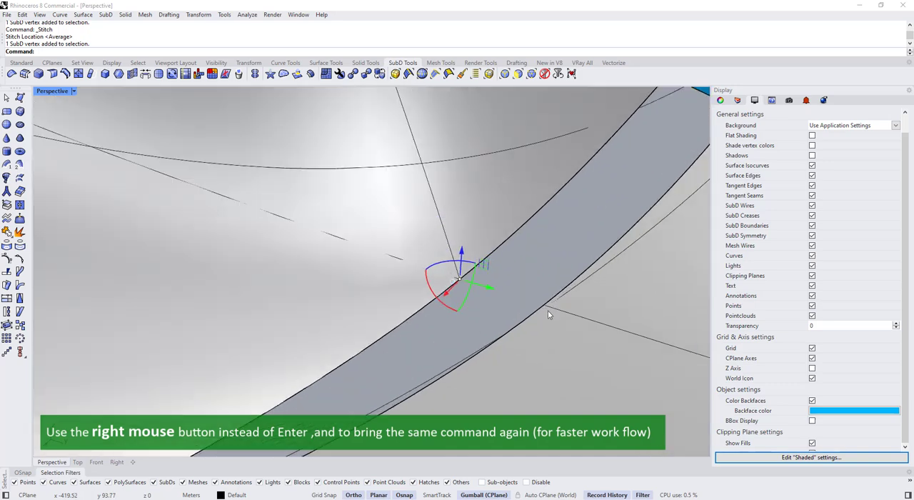
pyautogui.keyDown('ctrl'); pyautogui.keyDown('shift'); pyautogui.click(548, 311); pyautogui.keyUp('shift'); pyautogui.keyUp('ctrl')
pyautogui.rightClick(547, 311)
pyautogui.rightClick(533, 297)
pyautogui.scroll(-6, 536, 305)
# Examine the stitched seam from several angles in both flat and smooth SubD display
pyautogui.press('Tab')
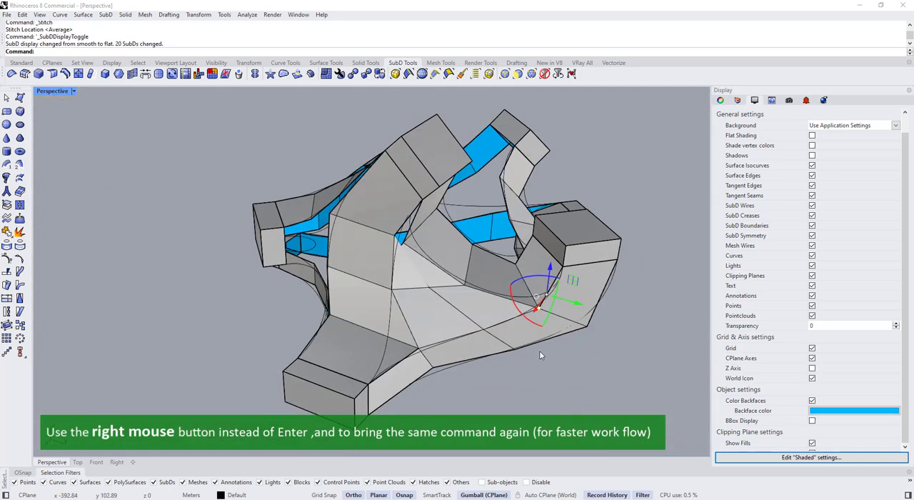
pyautogui.click(540, 352)
pyautogui.moveTo(540, 352); pyautogui.dragTo(465, 359, button='right')
pyautogui.press('Tab')
pyautogui.press('Tab')
pyautogui.moveTo(410, 343); pyautogui.dragTo(397, 297, button='right')
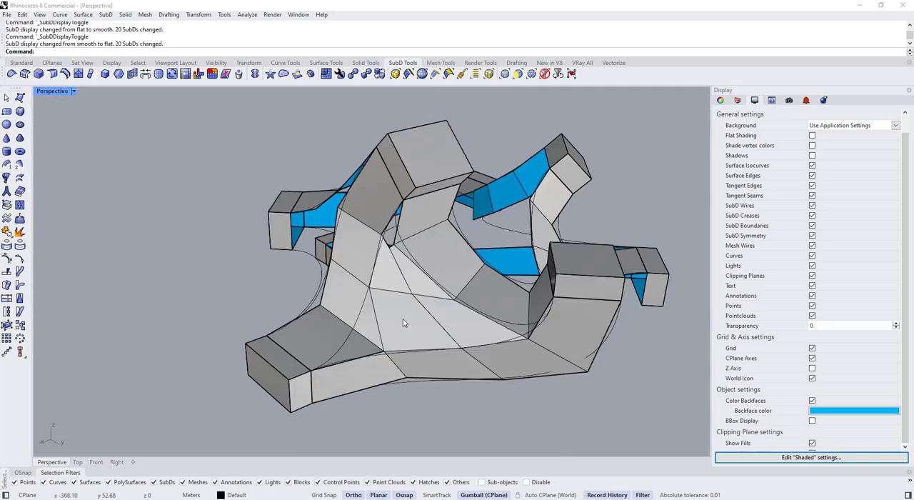
pyautogui.press('Tab')
pyautogui.scroll(3, 404, 257)
pyautogui.press('Tab')
pyautogui.scroll(-5, 400, 273)
# Fill the opening above the bridge, below the raised box, with a quad face using 3DFace with SubD output, and show it smooth
pyautogui.click(397, 267)
pyautogui.scroll(5, 397, 250)
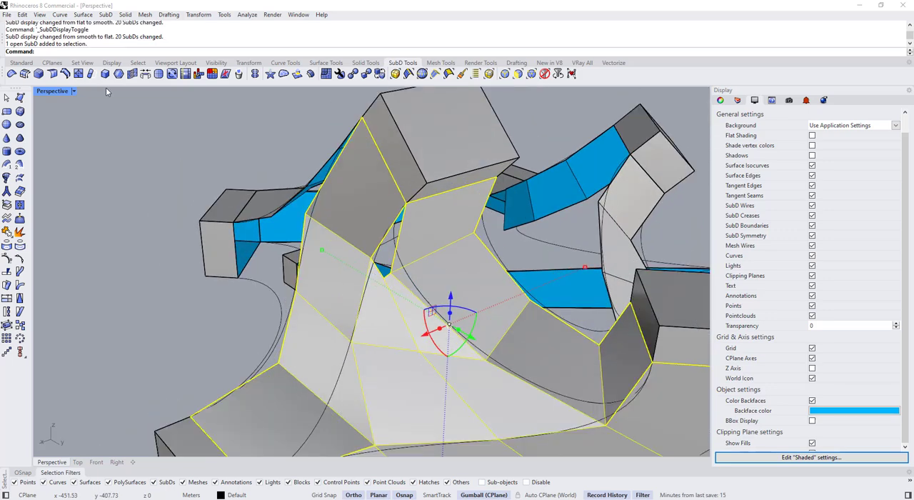
pyautogui.click(19, 98)
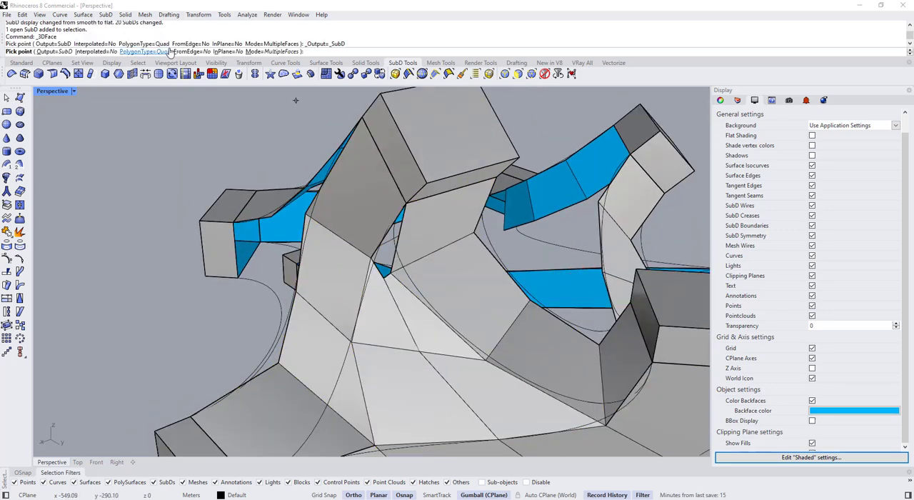
pyautogui.scroll(2, 383, 213)
pyautogui.click(412, 200)
pyautogui.click(368, 270)
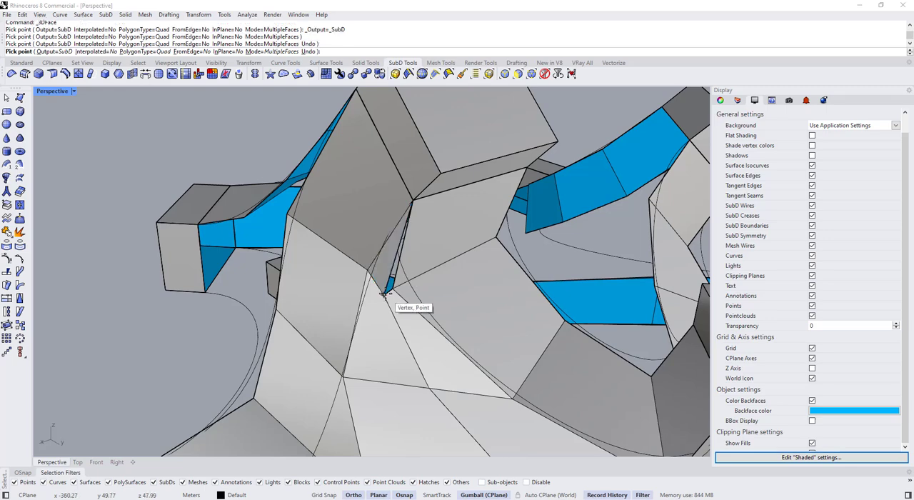
pyautogui.click(384, 295)
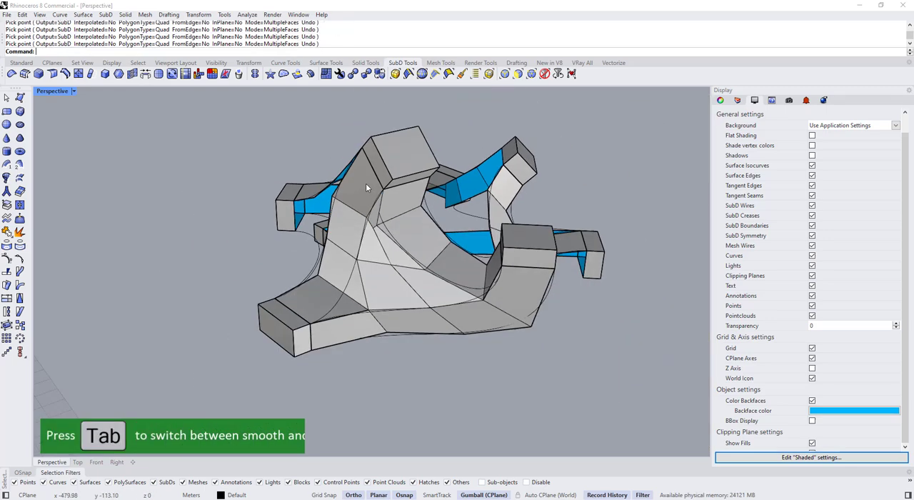
pyautogui.press('Tab')
pyautogui.moveTo(366, 183); pyautogui.dragTo(415, 282, button='right')
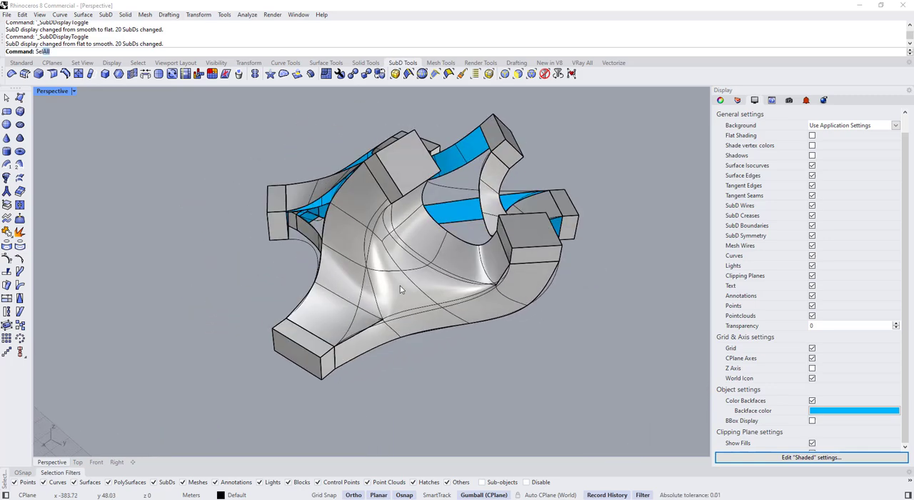
# Select all curves with SelCrv and hide them, leaving the SubD forms in smooth display
pyautogui.press('Return')
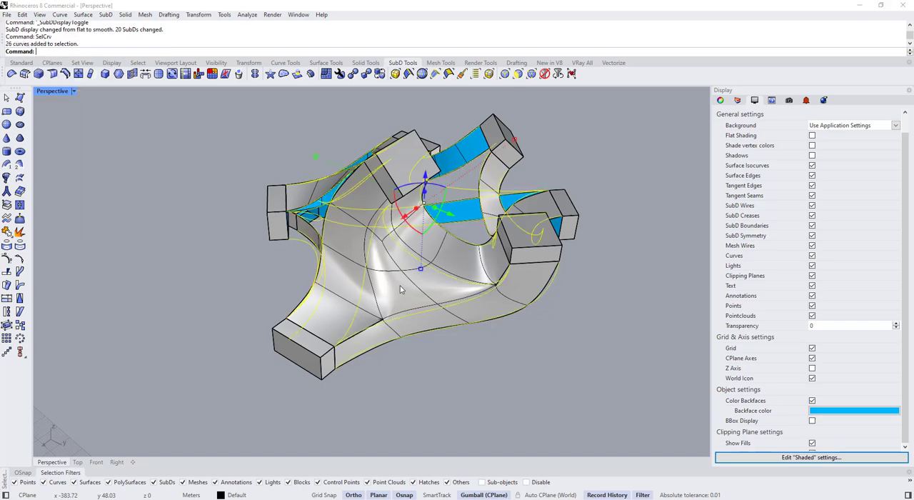
pyautogui.moveTo(401, 289); pyautogui.dragTo(354, 307, button='right')
pyautogui.press('Tab')
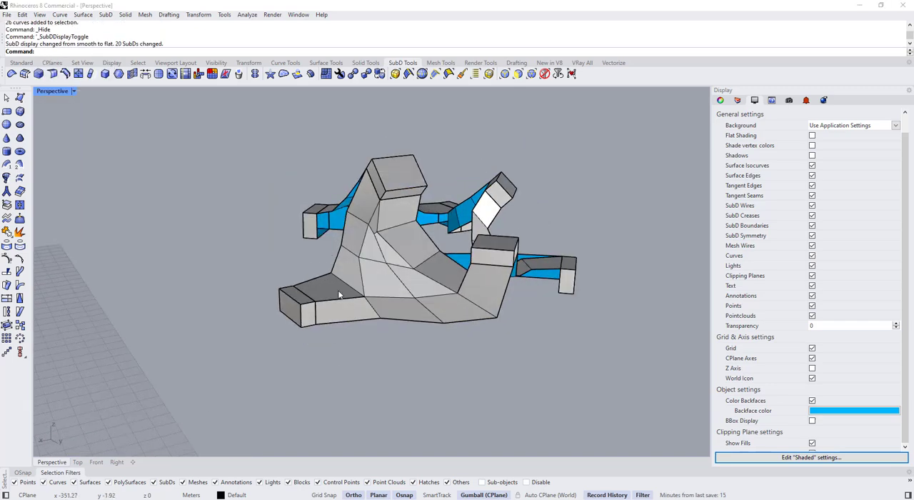
pyautogui.scroll(2, 353, 305)
pyautogui.press('Tab')
pyautogui.scroll(4, 368, 304)
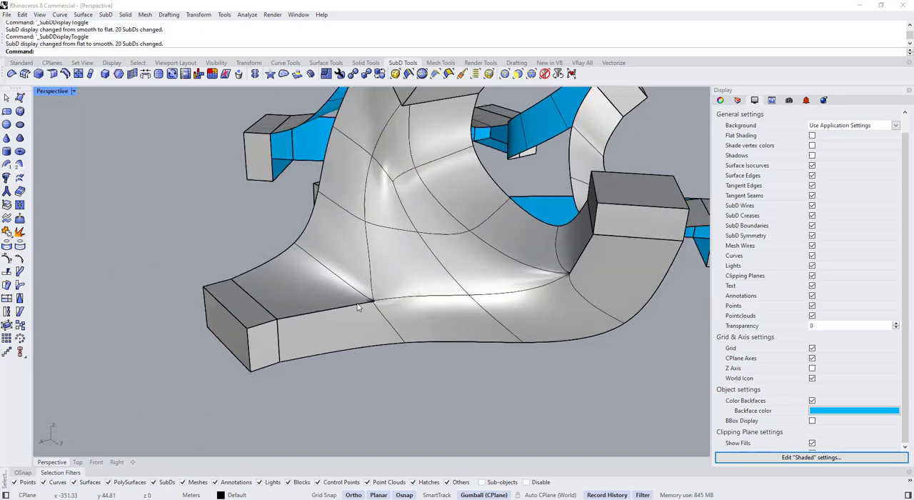
# Crease the two edge chains descending from the raised box to the stitched corners on either side of the bridge
pyautogui.keyDown('ctrl'); pyautogui.keyDown('shift'); pyautogui.click(367, 290); pyautogui.keyUp('shift'); pyautogui.keyUp('ctrl')
pyautogui.keyDown('ctrl'); pyautogui.keyDown('shift'); pyautogui.click(373, 229); pyautogui.keyUp('shift'); pyautogui.keyUp('ctrl')
pyautogui.keyDown('ctrl'); pyautogui.keyDown('shift'); pyautogui.click(390, 161); pyautogui.keyUp('shift'); pyautogui.keyUp('ctrl')
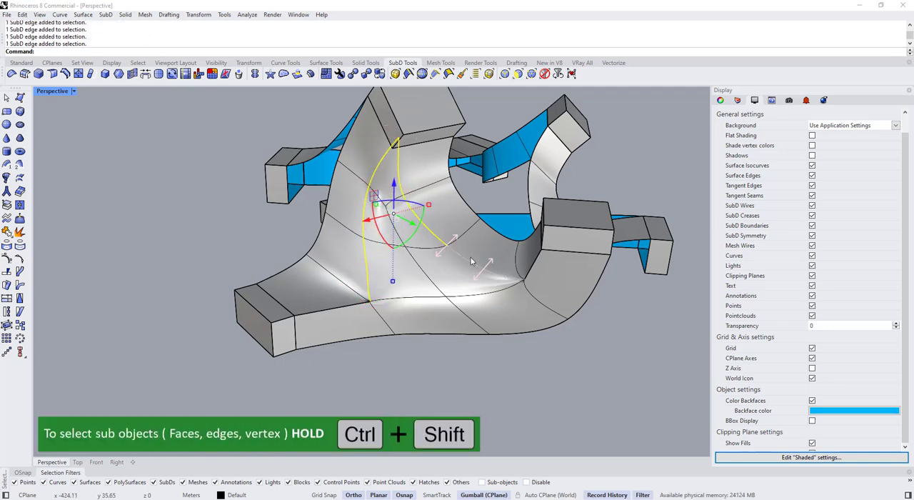
pyautogui.keyDown('ctrl'); pyautogui.keyDown('shift'); pyautogui.click(409, 243); pyautogui.keyUp('shift'); pyautogui.keyUp('ctrl')
pyautogui.click(65, 76)
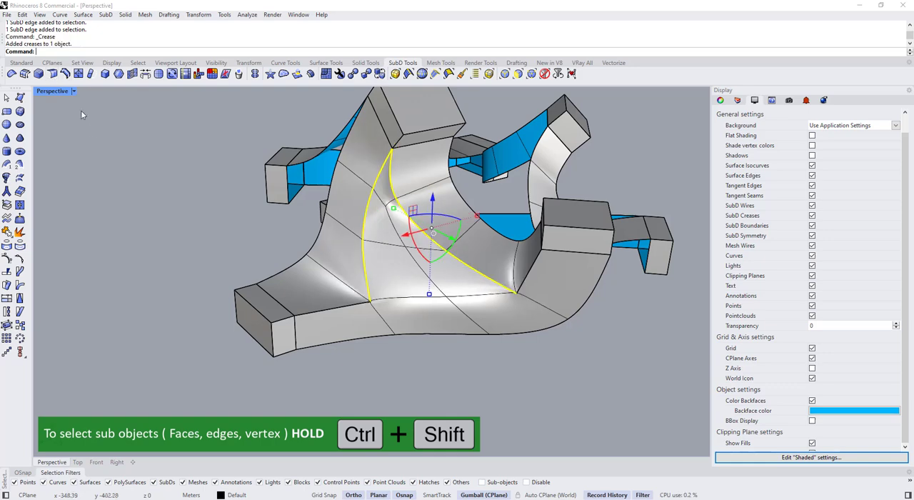
pyautogui.click(146, 204)
pyautogui.press('Tab')
# Try to remove the crease from the ribbon edge between the lower box and the stitched corner, then undo it
pyautogui.press('Tab')
pyautogui.press('Tab')
pyautogui.moveTo(341, 286); pyautogui.dragTo(415, 298, button='right')
pyautogui.press('Tab')
pyautogui.scroll(3, 414, 300)
pyautogui.keyDown('ctrl'); pyautogui.keyDown('shift'); pyautogui.click(415, 299); pyautogui.keyUp('shift'); pyautogui.keyUp('ctrl')
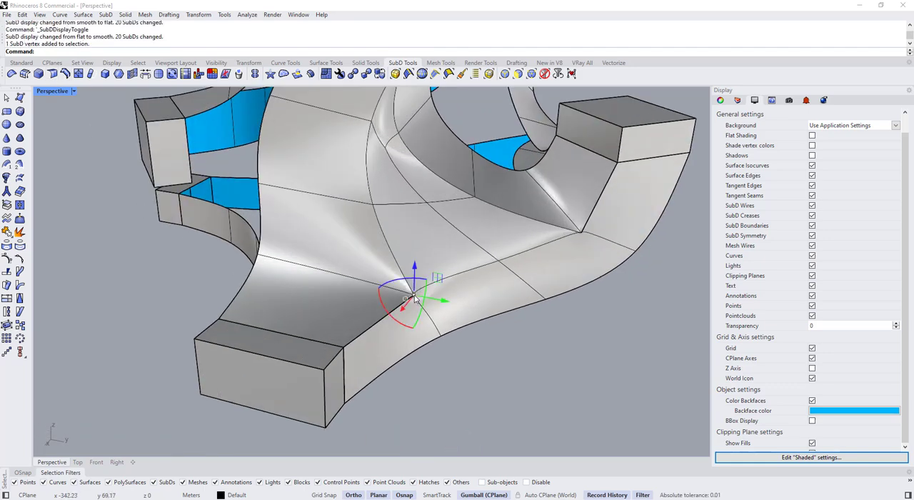
pyautogui.keyDown('ctrl'); pyautogui.keyDown('shift'); pyautogui.click(398, 307); pyautogui.keyUp('shift'); pyautogui.keyUp('ctrl')
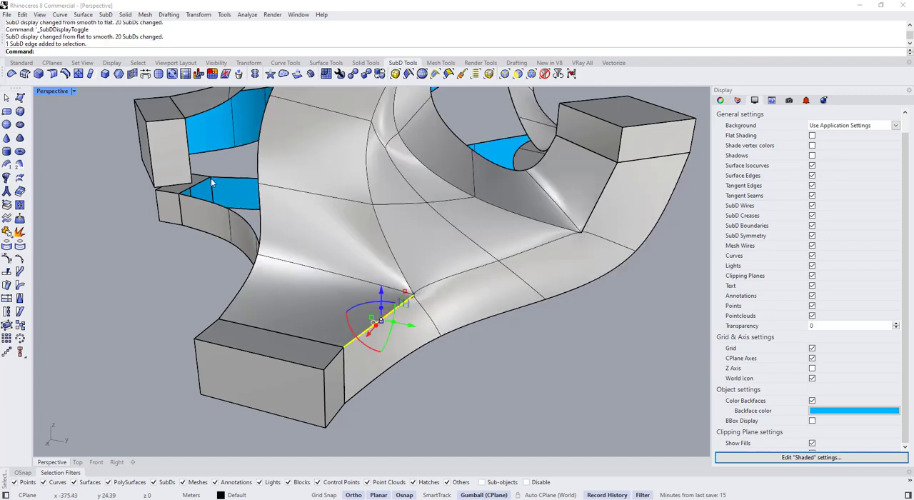
pyautogui.press('Escape')
pyautogui.press('Tab')
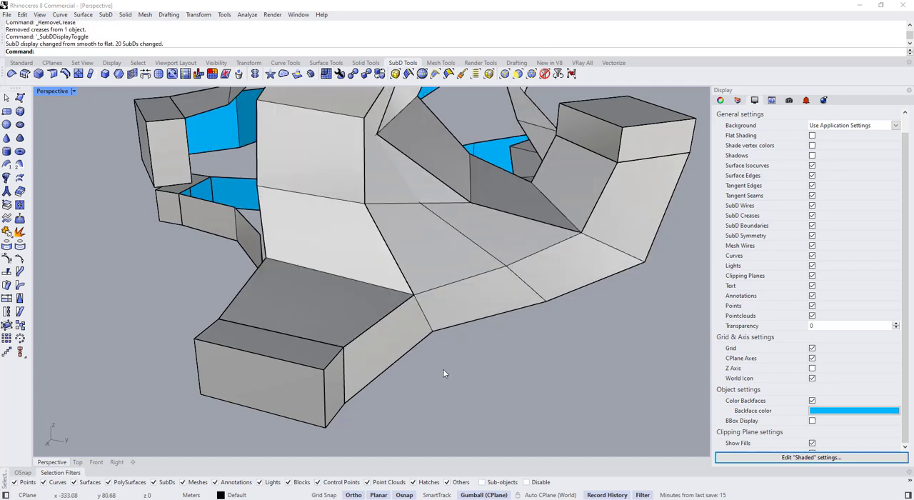
pyautogui.press('Tab')
pyautogui.hotkey('ctrl', 'z')
# Extract the side ribbon face next to the lower box and join it back to the SubD with smooth joined edges
pyautogui.click(415, 339)
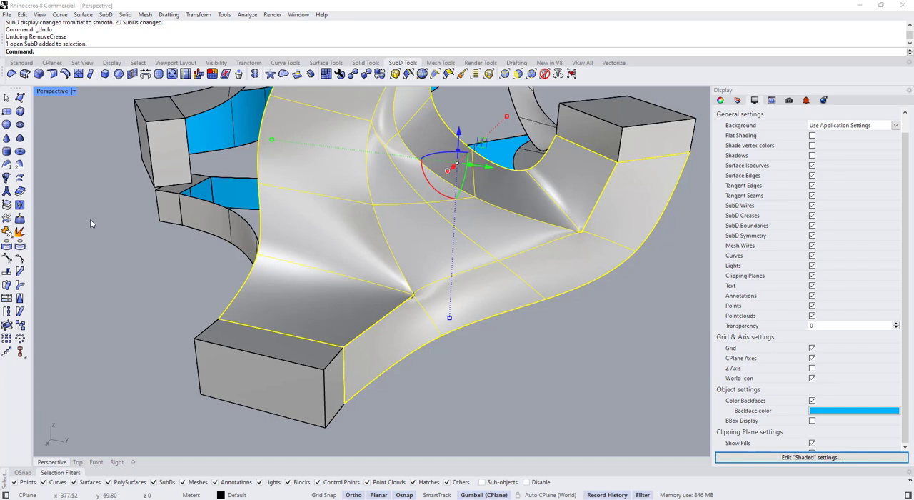
pyautogui.press('Escape')
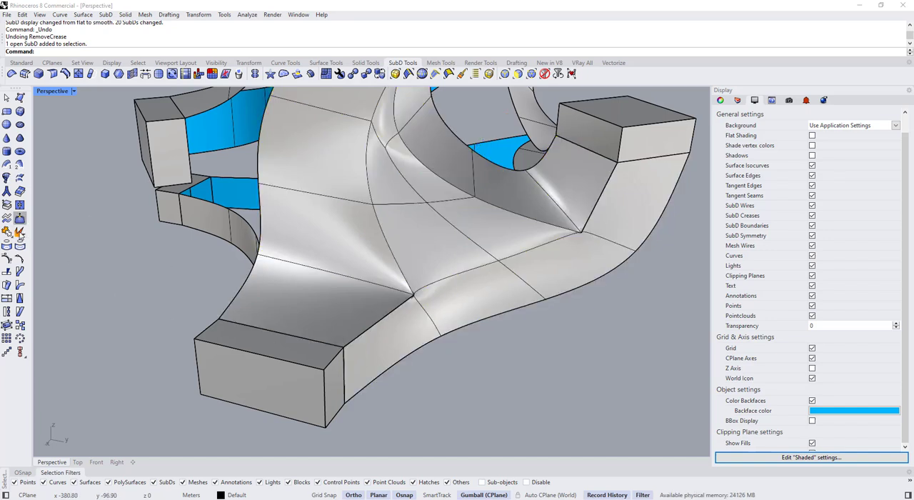
pyautogui.click(8, 207)
pyautogui.click(358, 315)
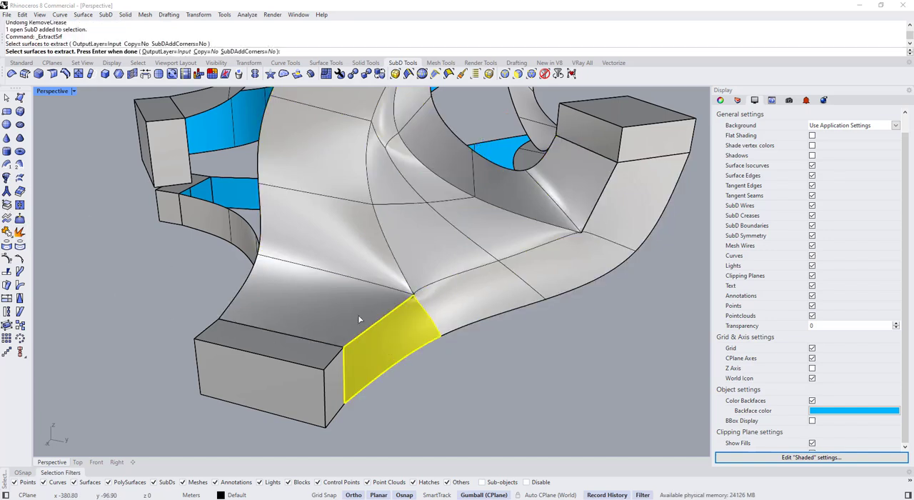
pyautogui.press('Return')
pyautogui.keyDown('shift'); pyautogui.click(449, 303); pyautogui.keyUp('shift')
pyautogui.hotkey('ctrl', 'j')
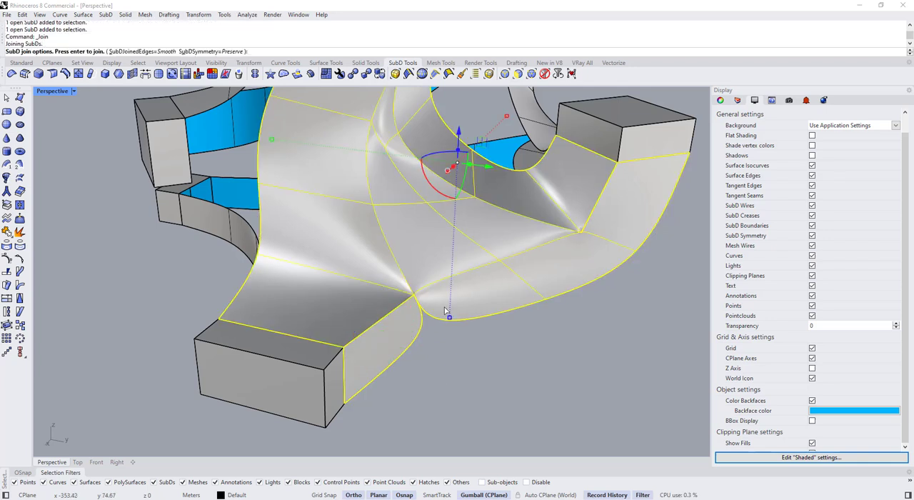
pyautogui.press('Return')
pyautogui.press('Escape')
pyautogui.keyDown('ctrl'); pyautogui.keyDown('shift'); pyautogui.click(390, 301); pyautogui.keyUp('shift'); pyautogui.keyUp('ctrl')
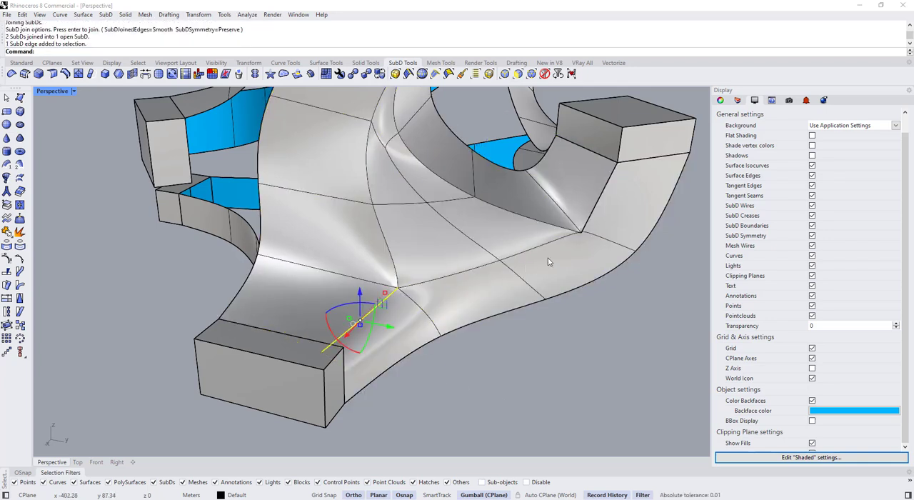
pyautogui.hotkey('ctrl', 'j')
pyautogui.click(600, 208)
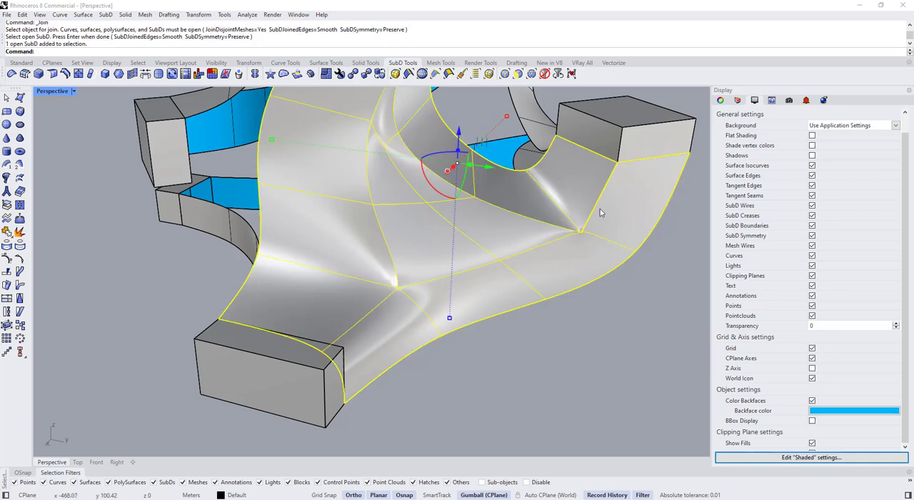
pyautogui.press('Escape')
# Extract the ribbon face below the box at the seam's other end and rejoin it to the SubD with smooth joined edges
pyautogui.click(7, 206)
pyautogui.click(628, 207)
pyautogui.press('Return')
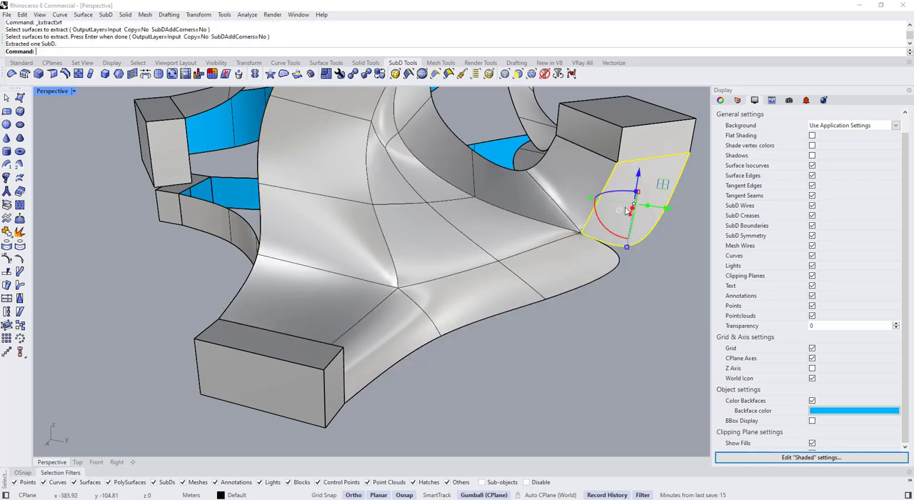
pyautogui.press('Escape')
pyautogui.click(592, 219)
pyautogui.keyDown('shift'); pyautogui.click(572, 279); pyautogui.keyUp('shift')
pyautogui.hotkey('ctrl', 'j')
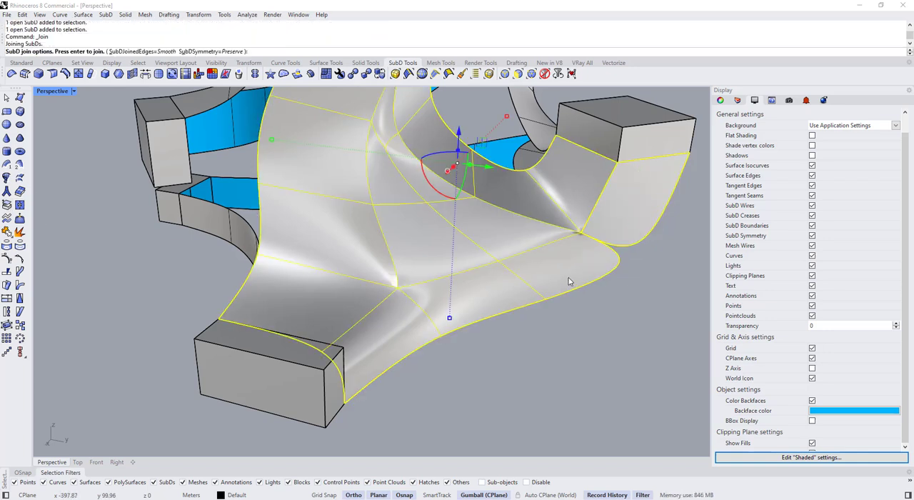
pyautogui.press('Return')
pyautogui.press('Escape')
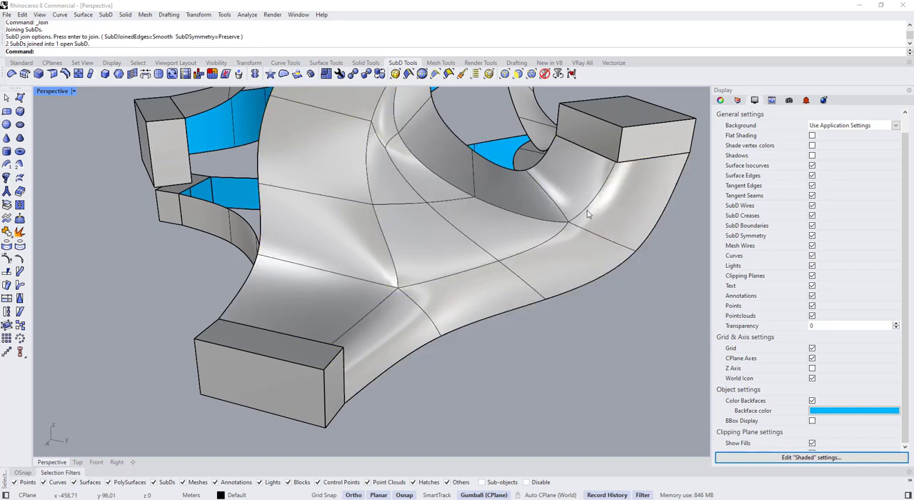
# Crease the two rejoined edges running from the boxes to the stitched corners and check the form in smooth display
pyautogui.press('Tab')
pyautogui.keyDown('ctrl'); pyautogui.keyDown('shift'); pyautogui.click(585, 226); pyautogui.keyUp('shift'); pyautogui.keyUp('ctrl')
pyautogui.keyDown('ctrl'); pyautogui.keyDown('shift'); pyautogui.click(402, 305); pyautogui.keyUp('shift'); pyautogui.keyUp('ctrl')
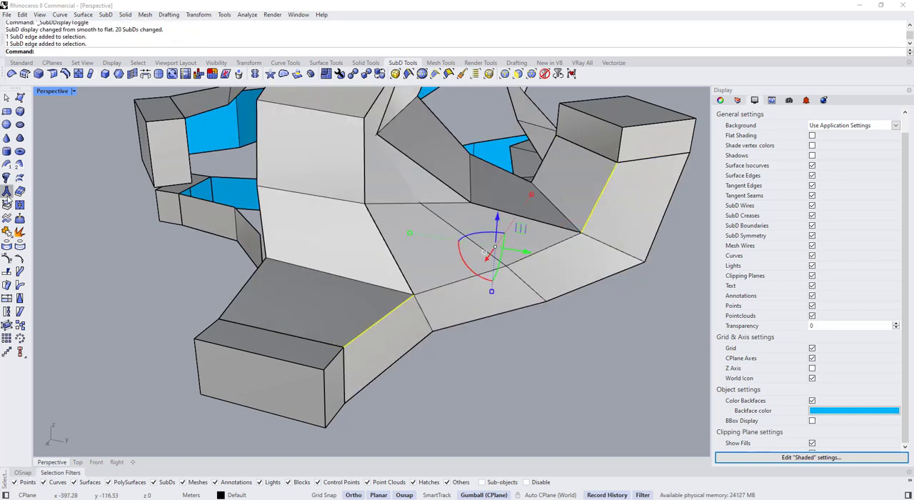
pyautogui.click(52, 73)
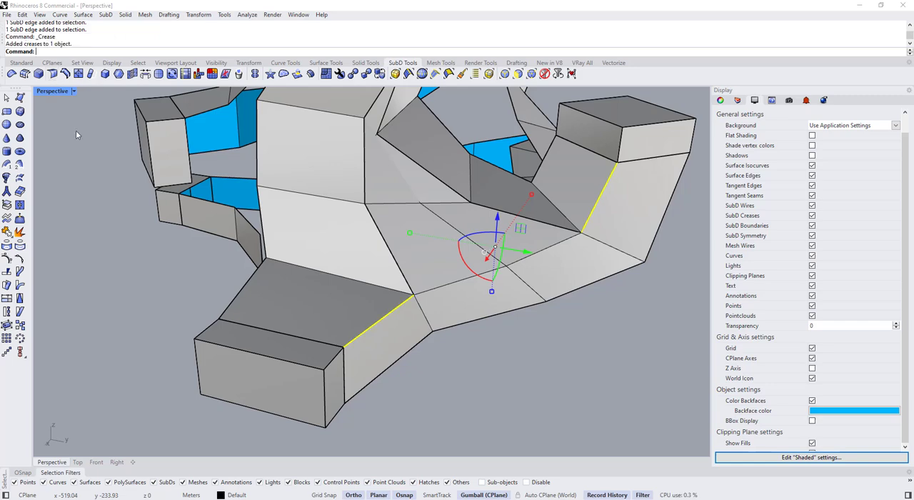
pyautogui.press('Tab')
pyautogui.moveTo(345, 308); pyautogui.dragTo(371, 305, button='right')
pyautogui.press('Tab')
pyautogui.press('Tab')
pyautogui.moveTo(382, 266); pyautogui.dragTo(419, 256, button='right')
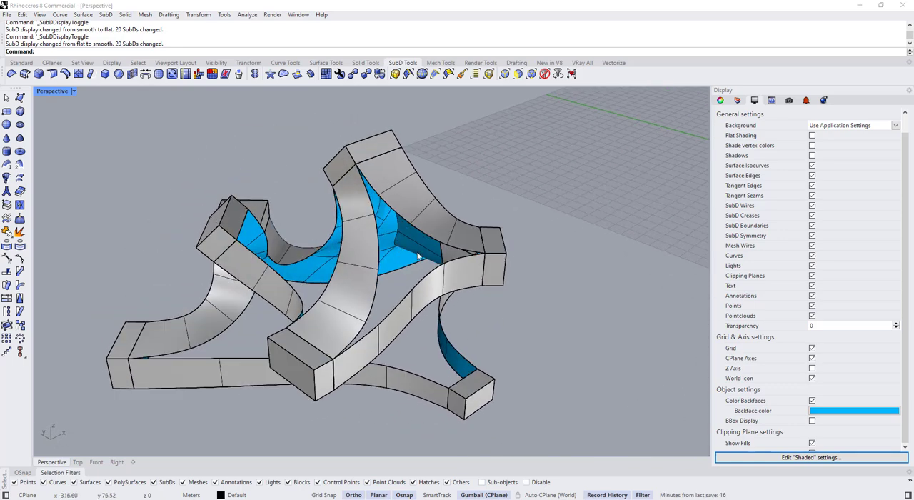
# Try to bridge three side edges of the middle ribbon to the upper ribbon's side edges with 2 segments, joined
pyautogui.keyDown('ctrl'); pyautogui.keyDown('shift'); pyautogui.click(371, 206); pyautogui.keyUp('shift'); pyautogui.keyUp('ctrl')
pyautogui.keyDown('ctrl'); pyautogui.keyDown('shift'); pyautogui.click(378, 246); pyautogui.keyUp('shift'); pyautogui.keyUp('ctrl')
pyautogui.keyDown('ctrl'); pyautogui.keyDown('shift'); pyautogui.click(376, 287); pyautogui.keyUp('shift'); pyautogui.keyUp('ctrl')
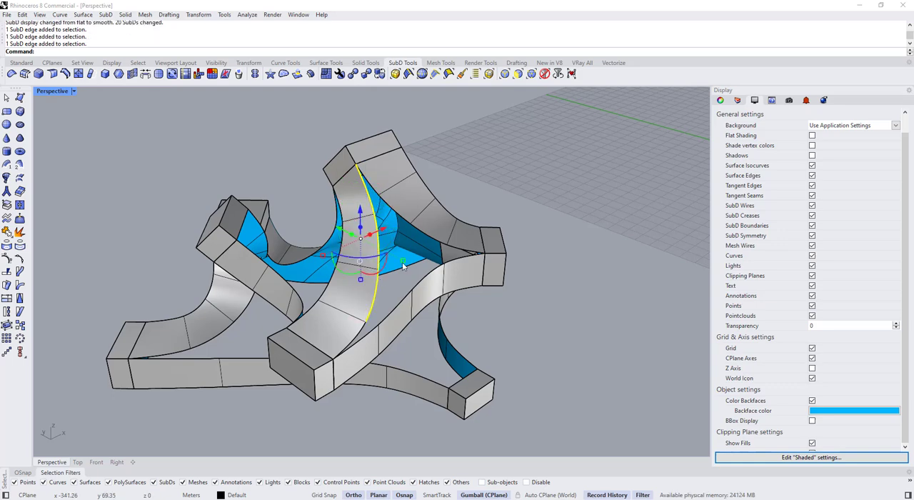
pyautogui.keyDown('ctrl'); pyautogui.keyDown('shift'); pyautogui.click(428, 235); pyautogui.keyUp('shift'); pyautogui.keyUp('ctrl')
pyautogui.keyDown('ctrl'); pyautogui.keyDown('shift'); pyautogui.click(398, 213); pyautogui.keyUp('shift'); pyautogui.keyUp('ctrl')
pyautogui.click(66, 75)
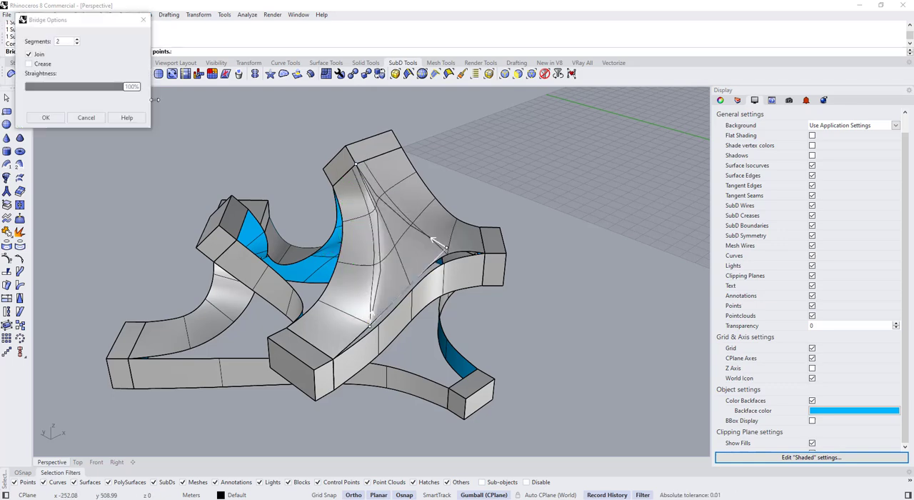
pyautogui.moveTo(370, 262); pyautogui.dragTo(171, 185, button='right')
pyautogui.click(45, 118)
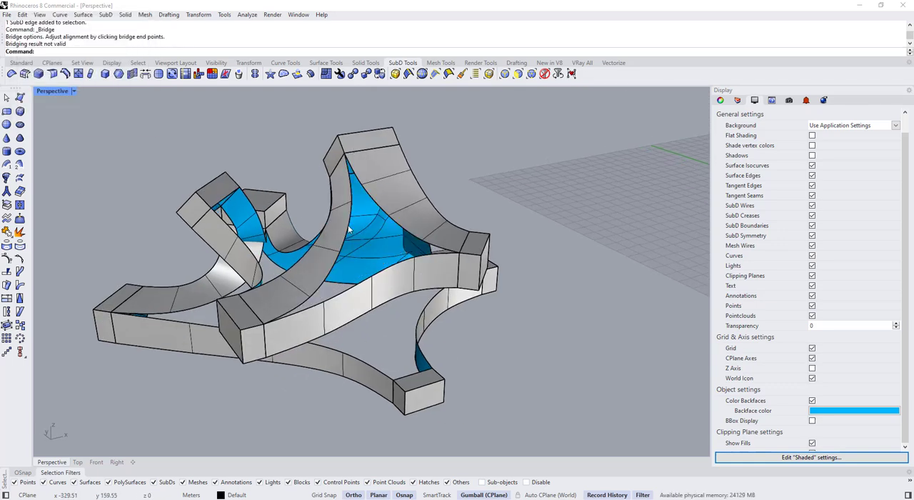
# Reselect the facing edges of the middle and upper ribbons from another angle and retry the joined bridge
pyautogui.press('Tab')
pyautogui.press('Tab')
pyautogui.scroll(5, 372, 214)
pyautogui.keyDown('ctrl'); pyautogui.keyDown('shift'); pyautogui.click(342, 183); pyautogui.keyUp('shift'); pyautogui.keyUp('ctrl')
pyautogui.keyDown('ctrl'); pyautogui.keyDown('shift'); pyautogui.click(402, 223); pyautogui.keyUp('shift'); pyautogui.keyUp('ctrl')
pyautogui.keyDown('ctrl'); pyautogui.keyDown('shift'); pyautogui.click(350, 289); pyautogui.keyUp('shift'); pyautogui.keyUp('ctrl')
pyautogui.scroll(-4, 492, 293)
pyautogui.keyDown('ctrl'); pyautogui.keyDown('shift'); pyautogui.click(392, 366); pyautogui.keyUp('shift'); pyautogui.keyUp('ctrl')
pyautogui.click(65, 74)
pyautogui.click(46, 118)
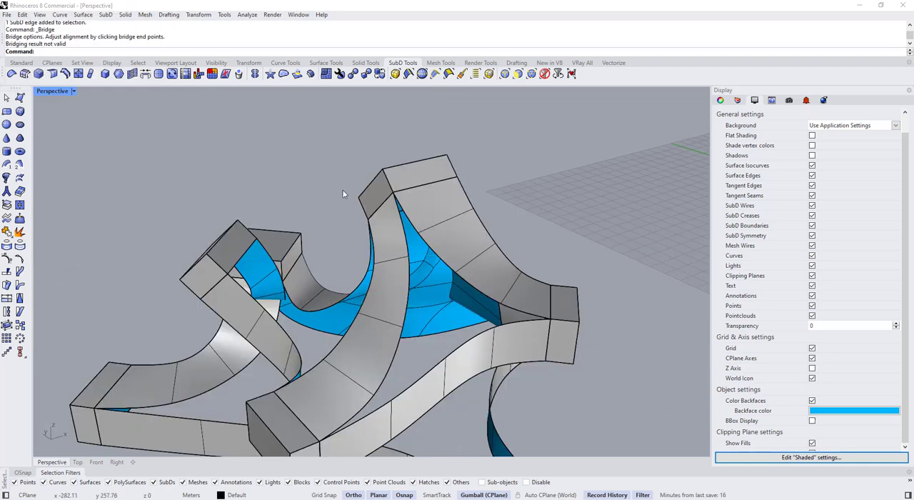
# Bridge two lower side edges of the middle ribbon to the facing edges of the upper ribbon
pyautogui.keyDown('ctrl'); pyautogui.keyDown('shift'); pyautogui.click(409, 286); pyautogui.keyUp('shift'); pyautogui.keyUp('ctrl')
pyautogui.keyDown('ctrl'); pyautogui.keyDown('shift'); pyautogui.click(393, 363); pyautogui.keyUp('shift'); pyautogui.keyUp('ctrl')
pyautogui.keyDown('ctrl'); pyautogui.keyDown('shift'); pyautogui.click(490, 300); pyautogui.keyUp('shift'); pyautogui.keyUp('ctrl')
pyautogui.rightClick(491, 302)
pyautogui.click(46, 118)
# Adjust the vertex at the tip of the open gap between the bridged ribbons in flat display
pyautogui.press('Tab')
pyautogui.scroll(5, 406, 240)
pyautogui.keyDown('ctrl'); pyautogui.keyDown('shift'); pyautogui.click(517, 247); pyautogui.keyUp('shift'); pyautogui.keyUp('ctrl')
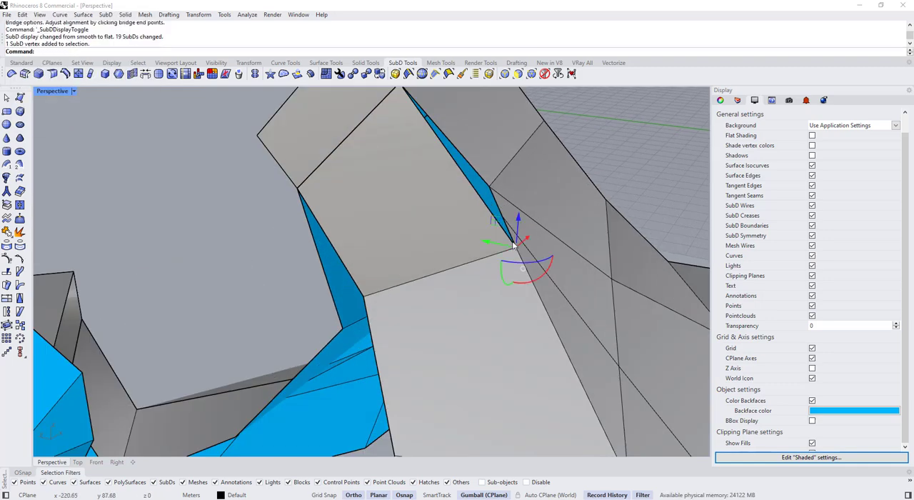
pyautogui.keyDown('ctrl'); pyautogui.keyDown('shift'); pyautogui.click(527, 258); pyautogui.keyUp('shift'); pyautogui.keyUp('ctrl')
pyautogui.keyDown('ctrl'); pyautogui.keyDown('shift'); pyautogui.click(517, 248); pyautogui.keyUp('shift'); pyautogui.keyUp('ctrl')
pyautogui.moveTo(514, 250); pyautogui.dragTo(429, 254, button='right')
pyautogui.moveTo(390, 268); pyautogui.dragTo(393, 266)
pyautogui.keyDown('ctrl'); pyautogui.keyDown('shift'); pyautogui.click(400, 305); pyautogui.keyUp('shift'); pyautogui.keyUp('ctrl')
pyautogui.scroll(-6, 404, 292)
pyautogui.moveTo(422, 275); pyautogui.dragTo(408, 254, button='right')
pyautogui.press('Escape')
pyautogui.press('Tab')
pyautogui.press('Tab')
# Fill the narrow gap below the upper box between the two ribbons with a SubD face
pyautogui.click(408, 260)
pyautogui.click(20, 98)
pyautogui.click(340, 165)
pyautogui.click(340, 165)
pyautogui.click(374, 229)
pyautogui.click(377, 253)
pyautogui.scroll(-5, 382, 259)
# Stitch the bridge's corner vertex to the side ribbon's corner vertex at their average location in flat display
pyautogui.press('Tab')
pyautogui.press('Tab')
pyautogui.press('Tab')
pyautogui.press('Tab')
pyautogui.scroll(5, 414, 277)
pyautogui.keyDown('ctrl'); pyautogui.keyDown('shift'); pyautogui.click(420, 278); pyautogui.keyUp('shift'); pyautogui.keyUp('ctrl')
pyautogui.keyDown('ctrl'); pyautogui.keyDown('shift'); pyautogui.click(399, 298); pyautogui.keyUp('shift'); pyautogui.keyUp('ctrl')
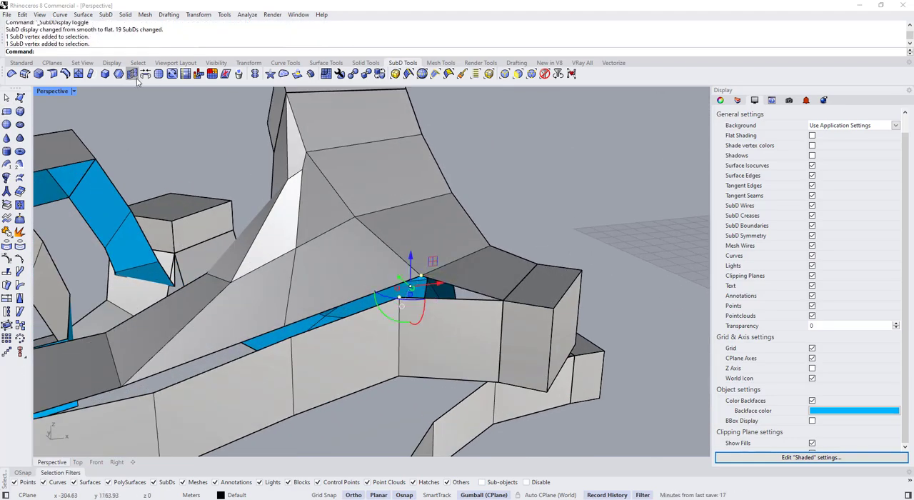
pyautogui.click(135, 76)
pyautogui.rightClick(420, 298)
# Stitch the remaining vertices along the side ribbon to the bridge at their average location and return to smooth display
pyautogui.scroll(5, 342, 311)
pyautogui.keyDown('ctrl'); pyautogui.keyDown('shift'); pyautogui.click(302, 306); pyautogui.keyUp('shift'); pyautogui.keyUp('ctrl')
pyautogui.scroll(5, 432, 371)
pyautogui.moveTo(314, 318); pyautogui.dragTo(361, 341, button='right')
pyautogui.scroll(-8, 432, 372)
pyautogui.press('Escape')
pyautogui.press('Tab')
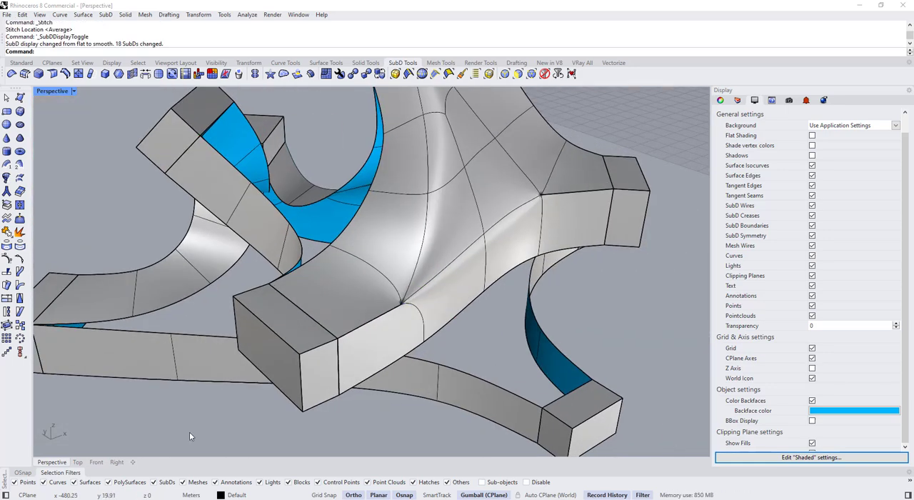
# Rejoin the side ribbon's end faces next to the boxes with smooth edges and check the seam to the lower box
pyautogui.click(572, 220)
pyautogui.click(414, 326)
pyautogui.rightClick(415, 326)
pyautogui.keyDown('shift'); pyautogui.click(424, 261); pyautogui.keyUp('shift')
pyautogui.hotkey('ctrl', 'j')
pyautogui.scroll(-3, 425, 263)
pyautogui.press('Tab')
pyautogui.press('Tab')
pyautogui.keyDown('ctrl'); pyautogui.keyDown('shift'); pyautogui.doubleClick(400, 119); pyautogui.keyUp('shift'); pyautogui.keyUp('ctrl')
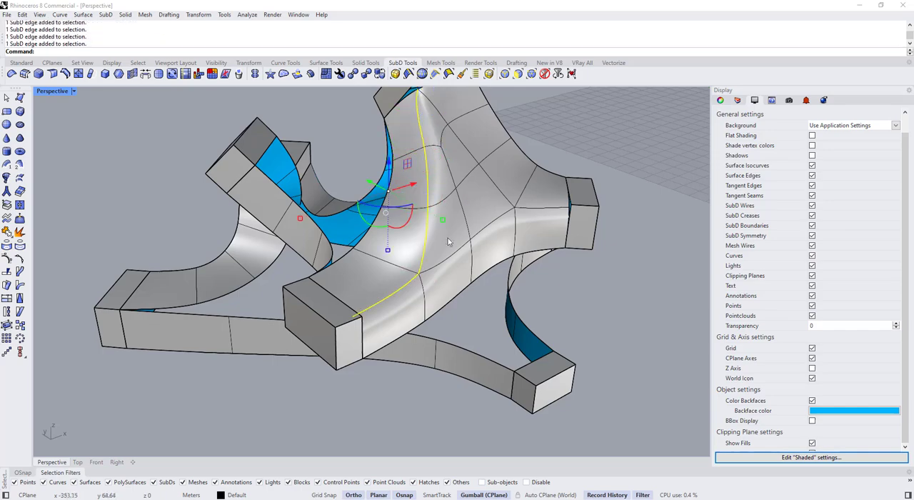
pyautogui.moveTo(400, 143); pyautogui.dragTo(429, 164, button='right')
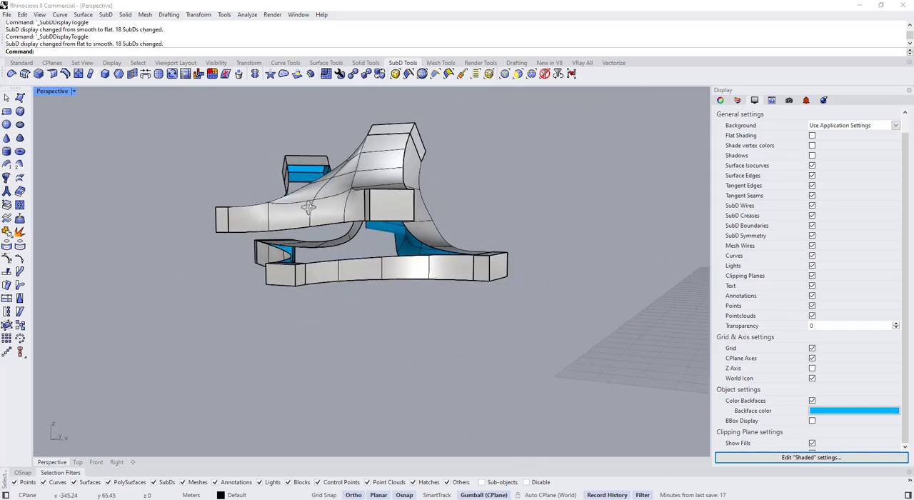
pyautogui.moveTo(307, 208); pyautogui.dragTo(427, 246, button='right')
pyautogui.scroll(4, 426, 247)
# Delete the two ribbons connecting the side box to the neighbouring middle box and to the lower box
pyautogui.click(427, 246)
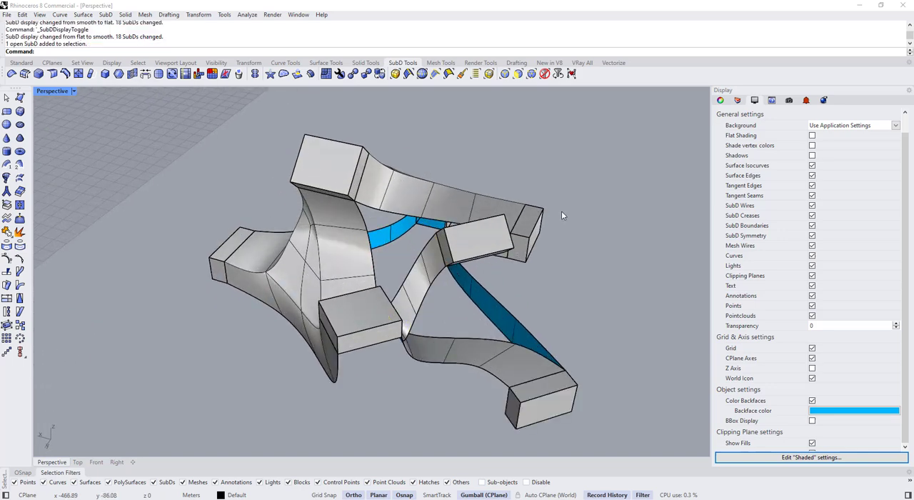
pyautogui.moveTo(562, 211); pyautogui.dragTo(452, 311, button='right')
pyautogui.scroll(3, 452, 312)
pyautogui.click(431, 292)
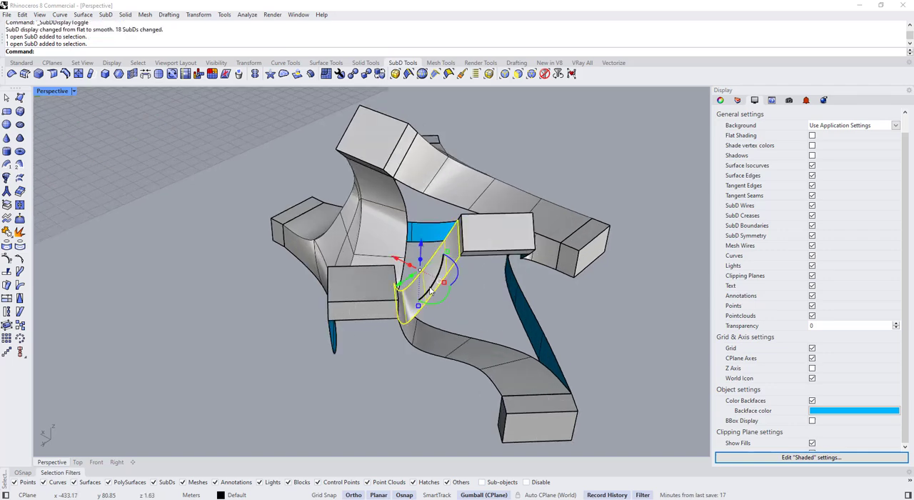
pyautogui.press('Delete')
pyautogui.scroll(-4, 407, 278)
pyautogui.moveTo(406, 280)
pyautogui.mouseDown(button='right')
pyautogui.moveTo(314, 291)
pyautogui.moveTo(414, 362)
pyautogui.moveTo(351, 316)
pyautogui.moveTo(391, 278)
pyautogui.mouseUp(button='right')
pyautogui.click(366, 326)
pyautogui.press('Delete')
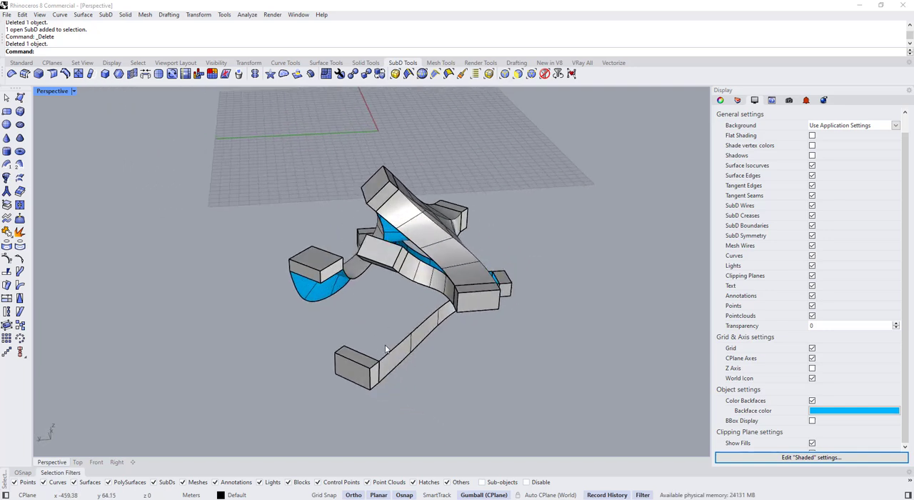
# Draw two tangent blend curves from the middle box's bottom corners to the lower box
pyautogui.write('BlendCrv')
pyautogui.press('Return')
pyautogui.scroll(5, 417, 286)
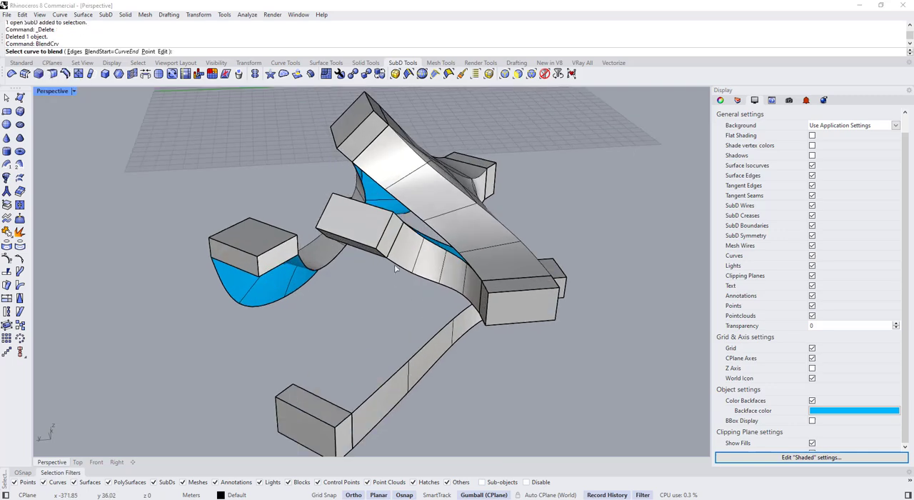
pyautogui.click(386, 256)
pyautogui.click(346, 421)
pyautogui.rightClick(349, 318)
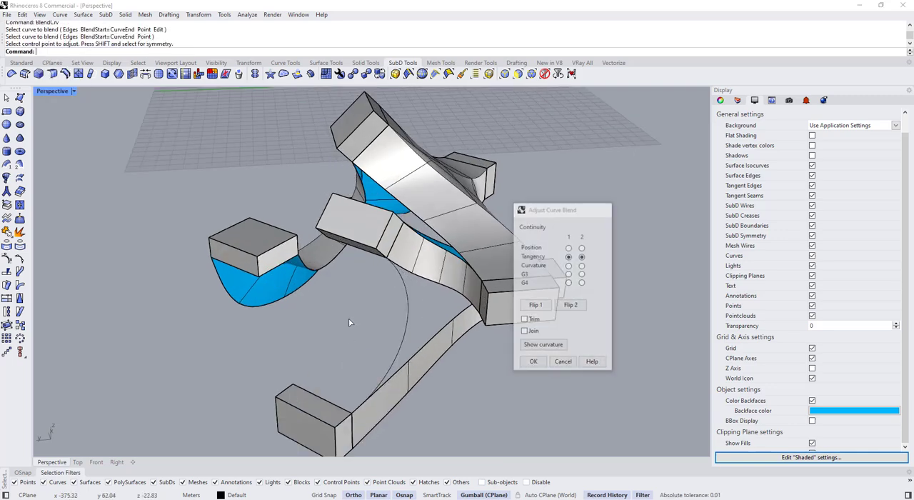
pyautogui.moveTo(349, 318); pyautogui.dragTo(310, 225, button='right')
pyautogui.rightClick(462, 307)
pyautogui.click(518, 218)
pyautogui.click(588, 347)
pyautogui.rightClick(496, 321)
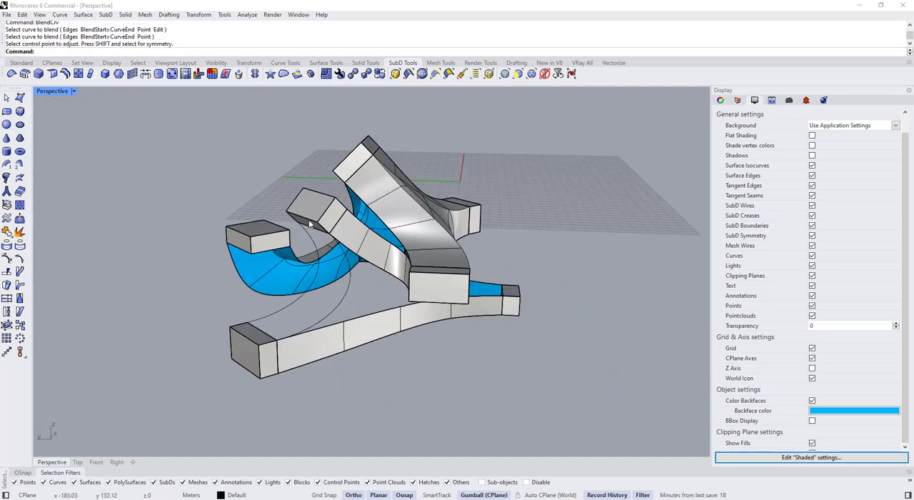
# Draw two tangent blend curves connecting the middle box to the side box
pyautogui.moveTo(279, 345); pyautogui.dragTo(376, 263, button='right')
pyautogui.moveTo(433, 285); pyautogui.dragTo(537, 389, button='right')
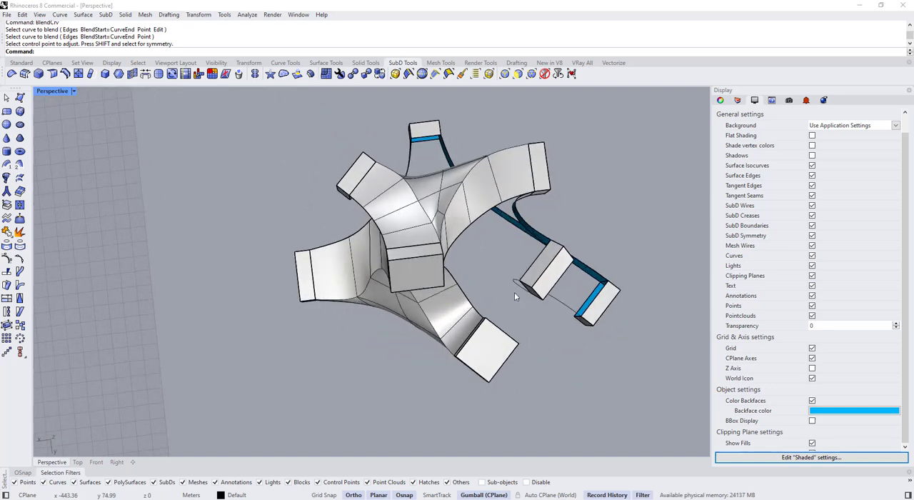
pyautogui.moveTo(514, 292); pyautogui.dragTo(286, 241, button='right')
pyautogui.rightClick(521, 265)
pyautogui.scroll(4, 521, 265)
pyautogui.click(527, 255)
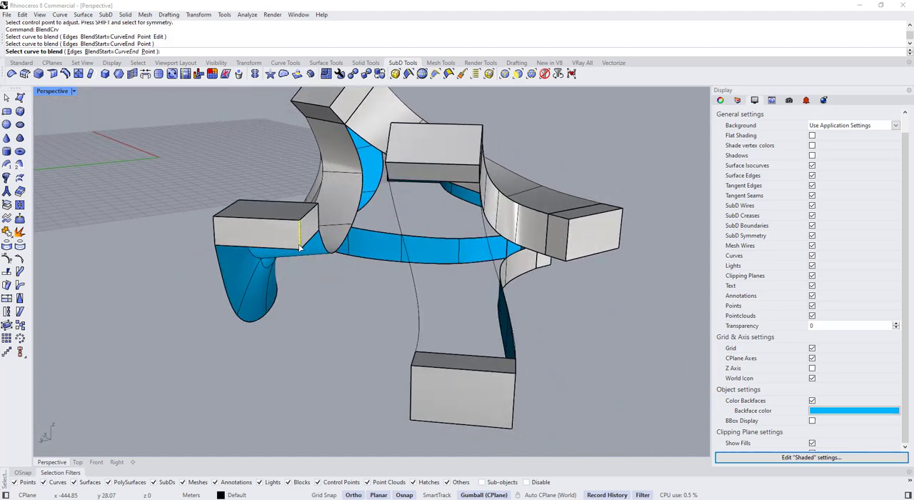
pyautogui.click(300, 248)
pyautogui.moveTo(302, 285); pyautogui.dragTo(437, 307, button='right')
pyautogui.rightClick(440, 302)
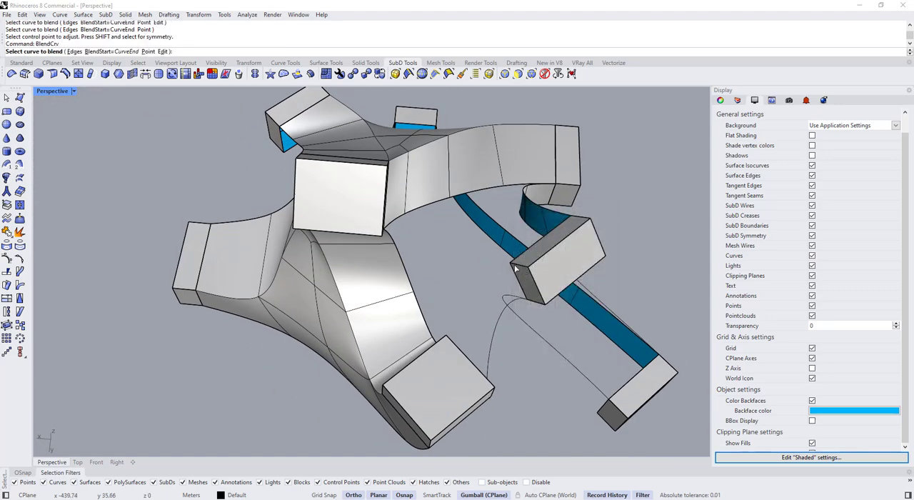
pyautogui.moveTo(495, 302); pyautogui.dragTo(386, 233, button='right')
pyautogui.scroll(5, 298, 244)
pyautogui.click(277, 235)
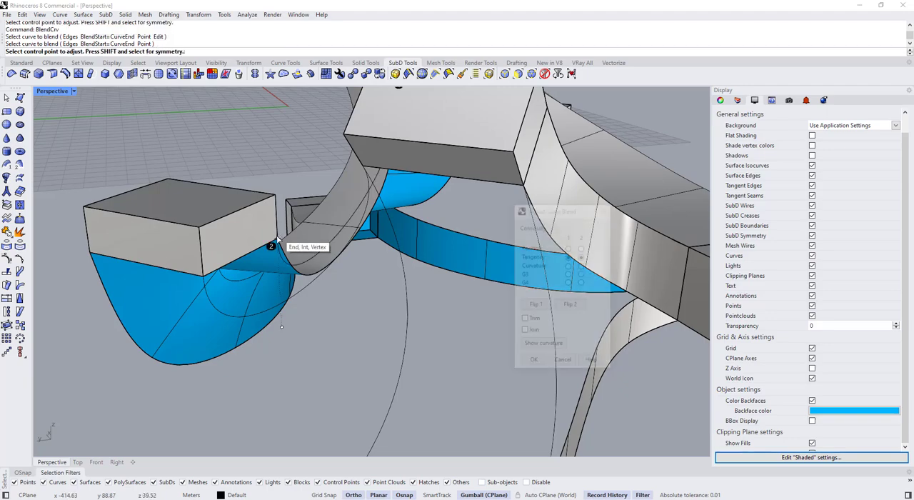
pyautogui.moveTo(276, 237); pyautogui.dragTo(349, 316, button='right')
pyautogui.rightClick(367, 305)
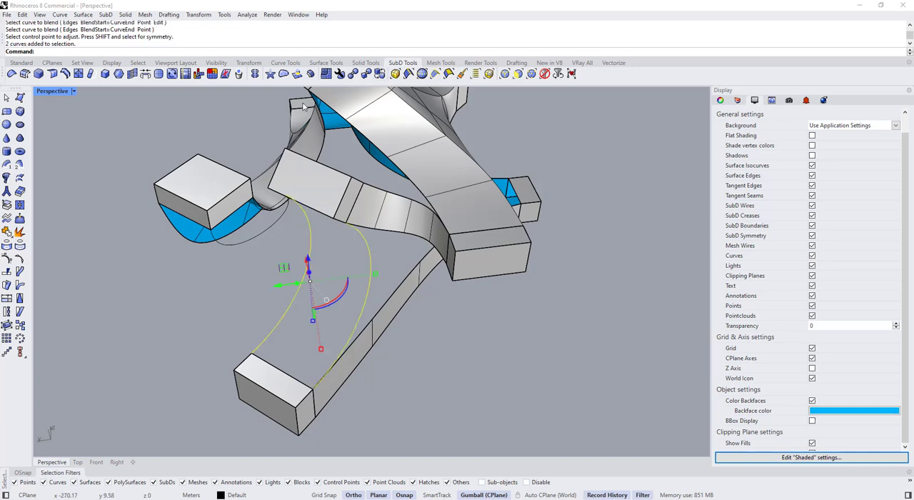
# SubD loft the two blend curves between the middle and lower boxes with corners and 4 adjusted shape segments
pyautogui.click(20, 178)
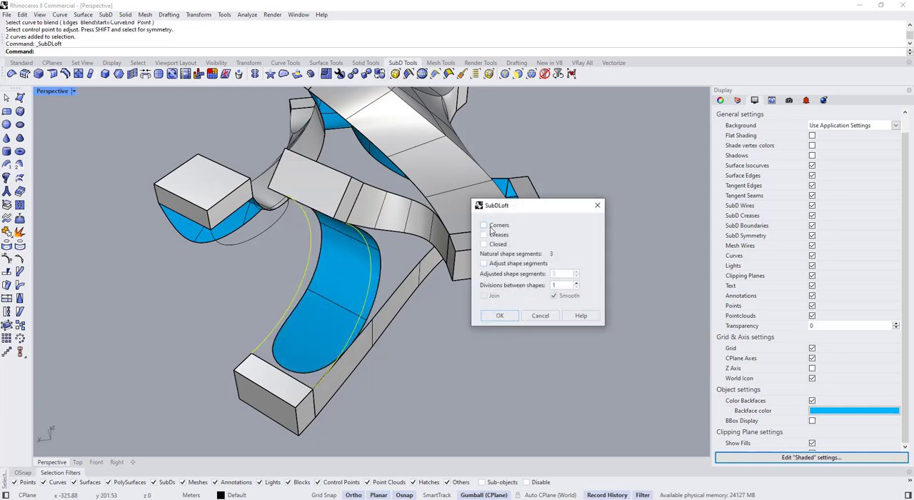
pyautogui.click(484, 264)
pyautogui.click(577, 272)
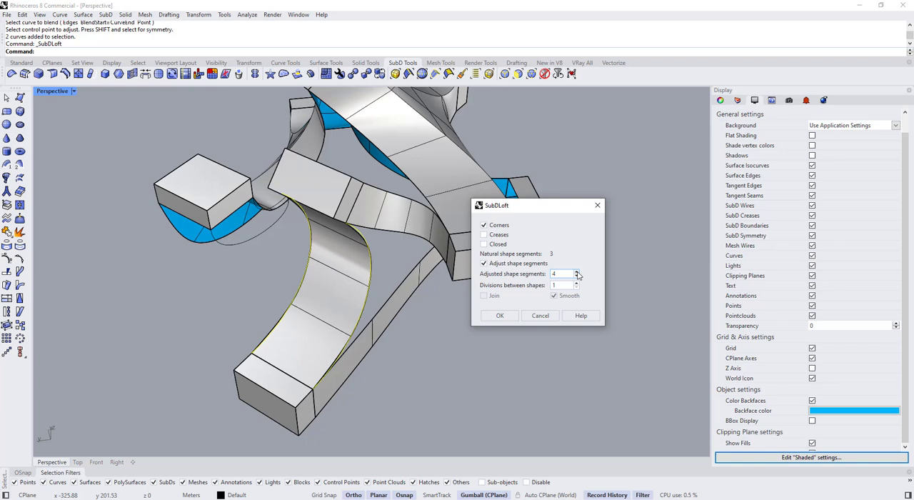
pyautogui.click(503, 317)
# SubD loft the two blend curves between the middle and side boxes with corners and 3 adjusted shape segments
pyautogui.click(196, 320)
pyautogui.moveTo(197, 320); pyautogui.dragTo(313, 290, button='right')
pyautogui.rightClick(313, 290)
pyautogui.press('Escape')
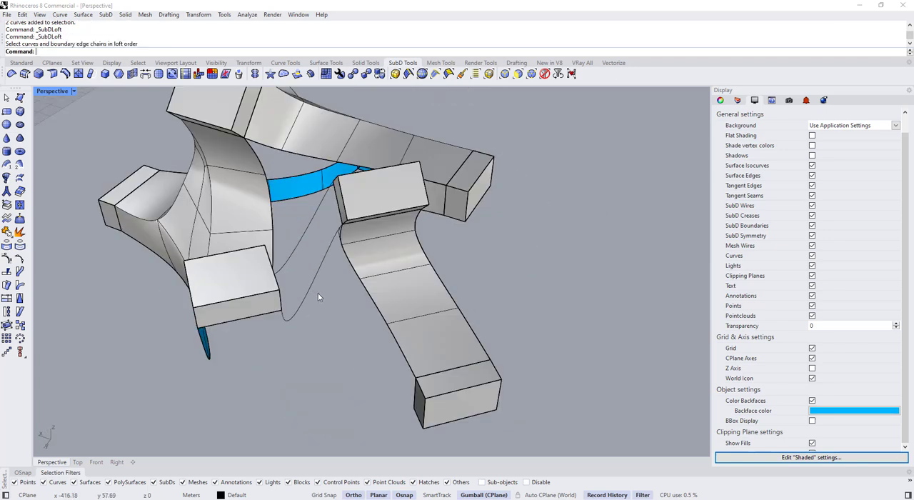
pyautogui.click(319, 297)
pyautogui.moveTo(300, 233); pyautogui.dragTo(300, 233)
pyautogui.press('Return')
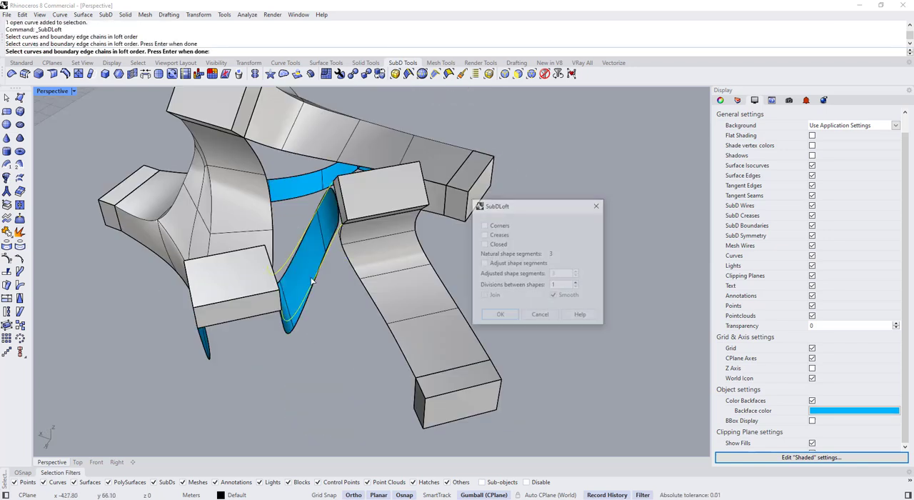
pyautogui.click(530, 264)
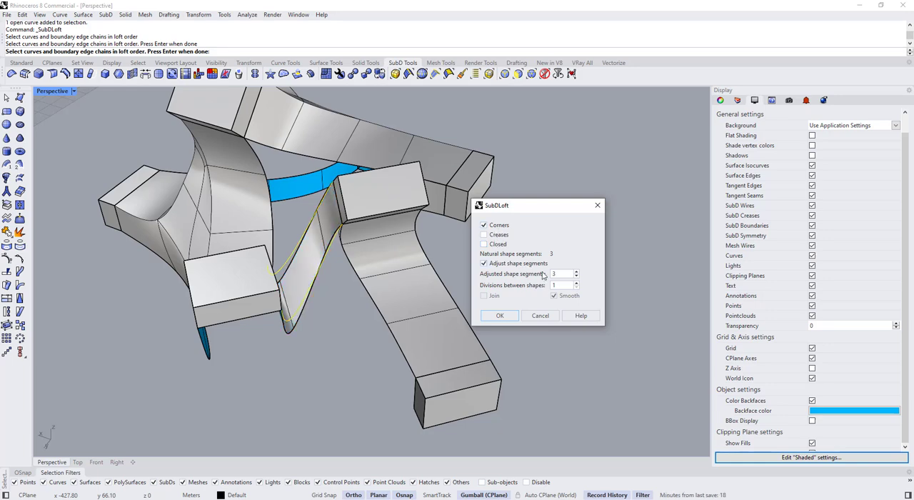
pyautogui.click(501, 316)
# Bridge two facing side edges of the two new ribbons with 2 segments, joined
pyautogui.moveTo(307, 343); pyautogui.dragTo(271, 367, button='right')
pyautogui.scroll(-5, 339, 241)
pyautogui.moveTo(339, 241); pyautogui.dragTo(471, 250, button='right')
pyautogui.scroll(9, 340, 248)
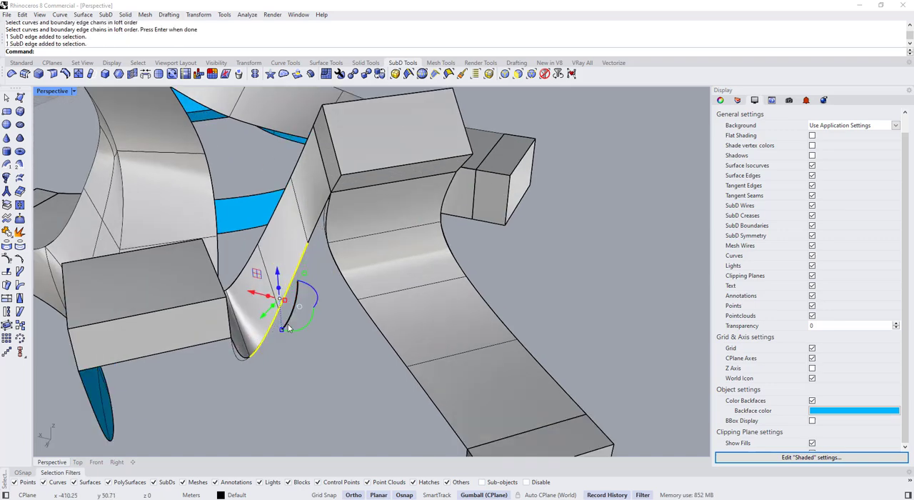
pyautogui.scroll(-4, 372, 303)
pyautogui.moveTo(372, 303); pyautogui.dragTo(322, 245, button='right')
pyautogui.click(145, 74)
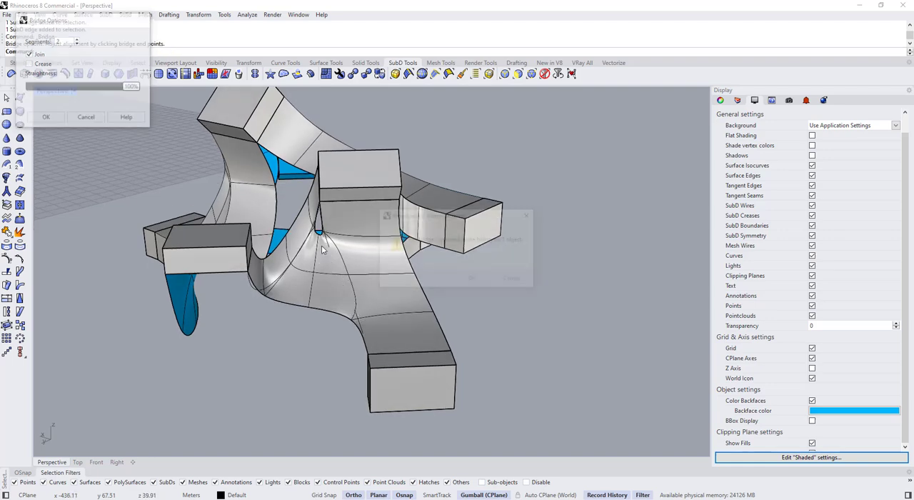
pyautogui.click(473, 279)
# Move the bridge's middle vertex slightly down at the gap below the middle box in flat display
pyautogui.press('Tab')
pyautogui.moveTo(512, 302); pyautogui.dragTo(371, 275, button='right')
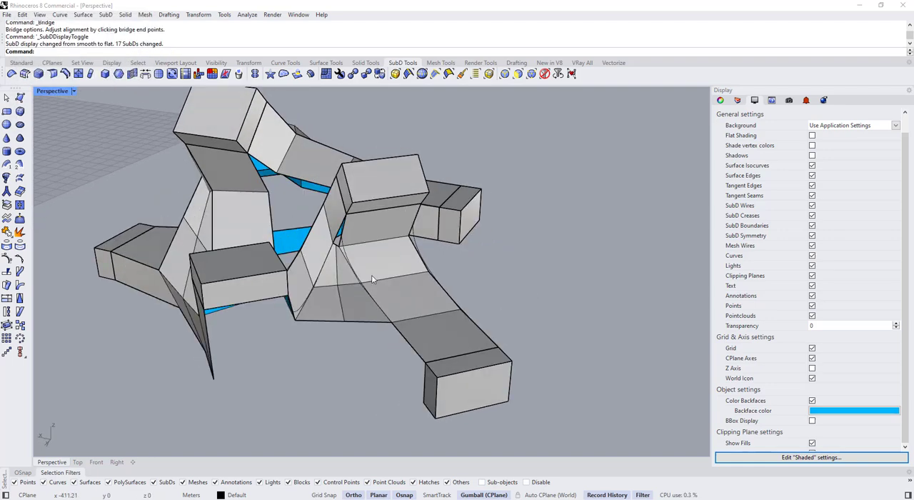
pyautogui.scroll(3, 371, 278)
pyautogui.click(353, 235)
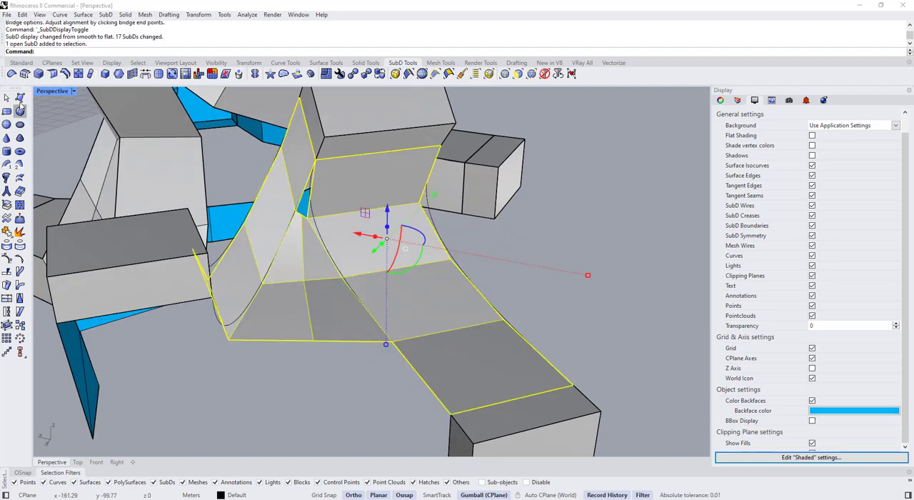
pyautogui.click(20, 100)
pyautogui.press('Escape')
pyautogui.scroll(8, 307, 196)
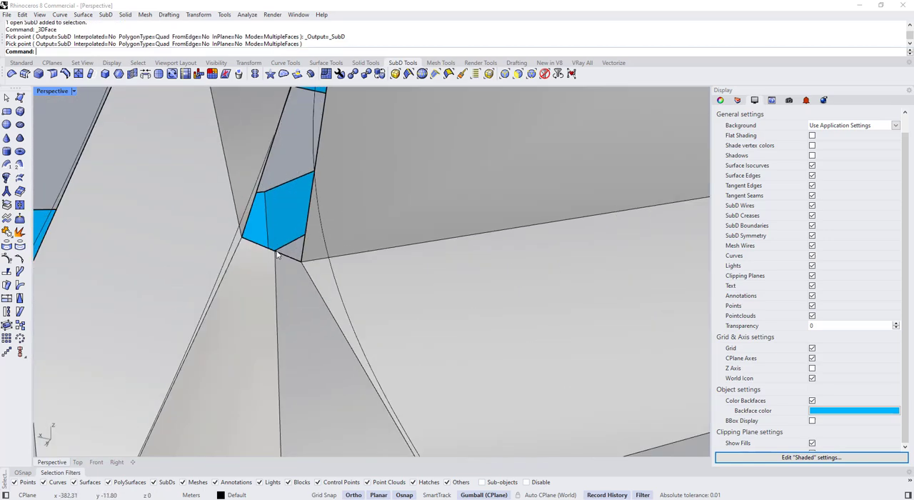
pyautogui.keyDown('ctrl'); pyautogui.keyDown('shift'); pyautogui.click(277, 252); pyautogui.keyUp('shift'); pyautogui.keyUp('ctrl')
pyautogui.moveTo(276, 237); pyautogui.dragTo(277, 264)
pyautogui.scroll(-8, 296, 240)
pyautogui.press('Escape')
pyautogui.moveTo(339, 242); pyautogui.dragTo(436, 264, button='right')
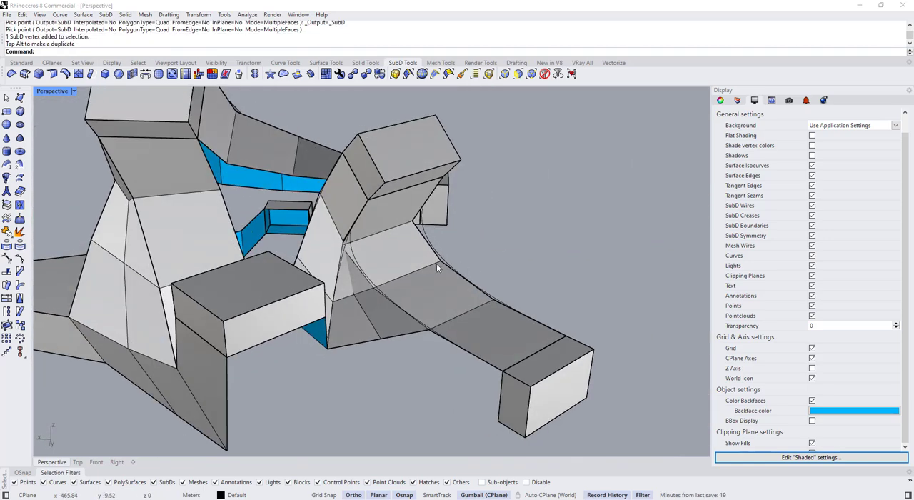
# Fill the gap below the middle box between the two bridged ribbons with a SubD face and check the smooth form
pyautogui.scroll(8, 321, 262)
pyautogui.press('Tab')
pyautogui.click(184, 227)
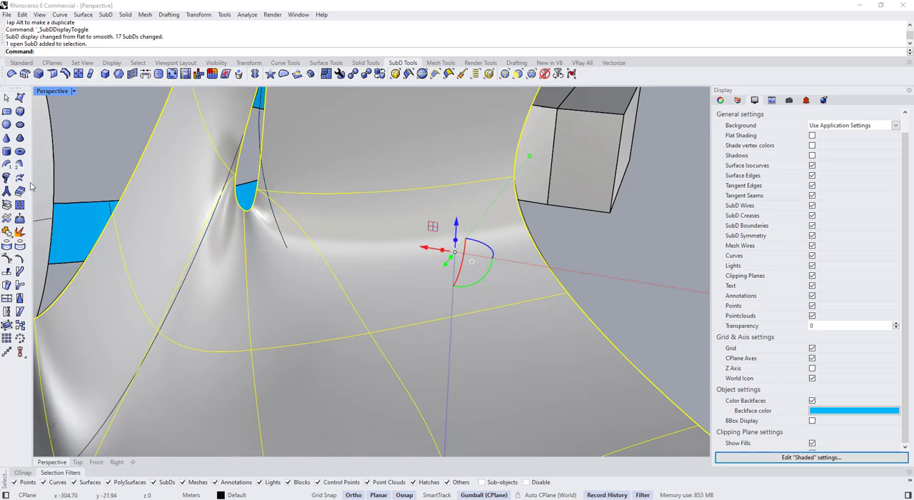
pyautogui.press('Tab')
pyautogui.click(20, 99)
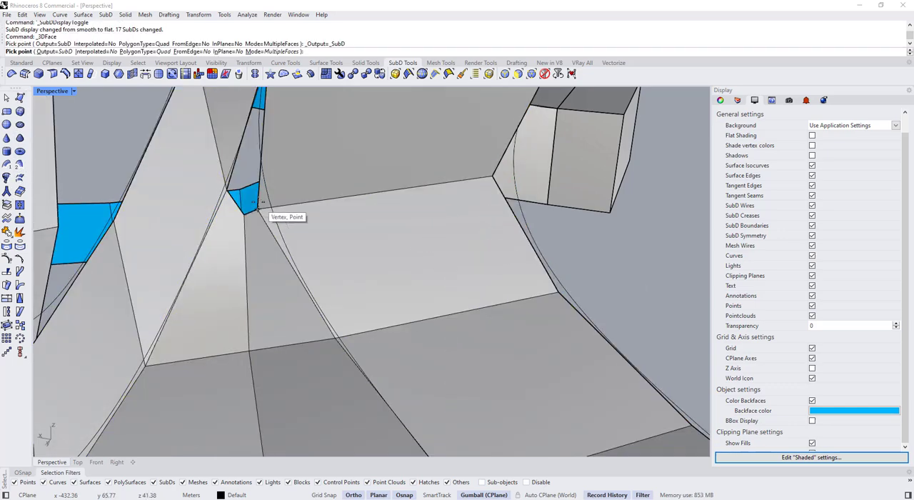
pyautogui.click(227, 189)
pyautogui.scroll(-5, 228, 194)
pyautogui.scroll(4, 245, 148)
pyautogui.click(246, 152)
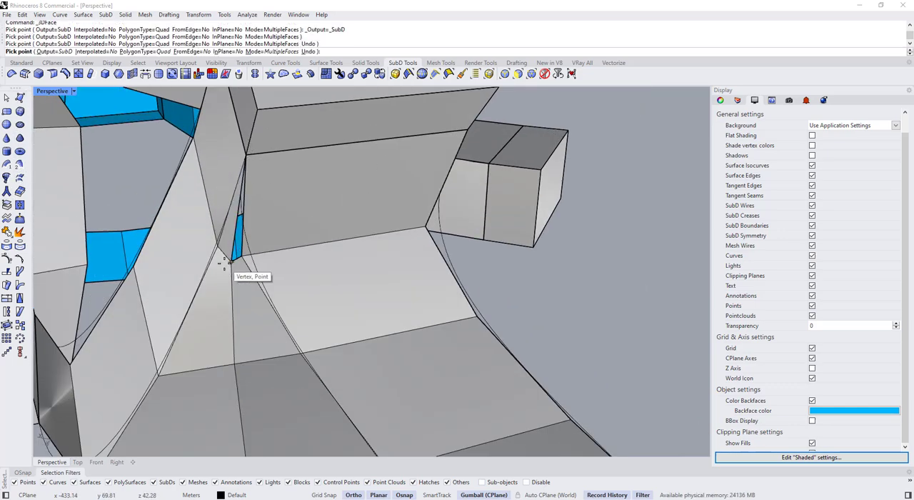
pyautogui.rightClick(231, 262)
pyautogui.scroll(-5, 289, 226)
pyautogui.press('Tab')
pyautogui.moveTo(293, 224); pyautogui.dragTo(336, 347, button='right')
pyautogui.press('Tab')
pyautogui.press('Tab')
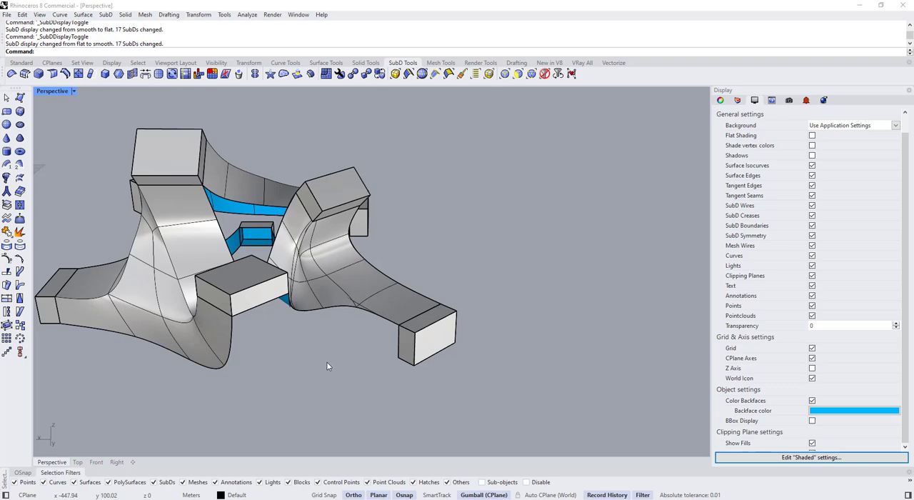
# Blend a curve from the middle box's lower front corner to the lower corner of the facing side box
pyautogui.press('Return')
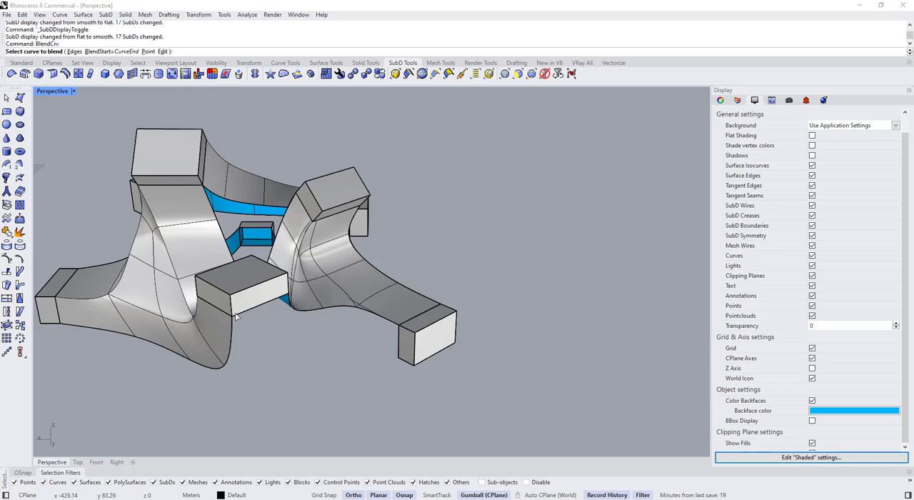
pyautogui.click(402, 367)
pyautogui.moveTo(347, 362); pyautogui.dragTo(404, 338, button='right')
pyautogui.rightClick(234, 282)
# SubD loft the ribbon's side edges to the new blend curve with corners and 4 adjusted shape segments
pyautogui.scroll(6, 233, 282)
pyautogui.click(241, 271)
pyautogui.click(276, 285)
pyautogui.click(399, 336)
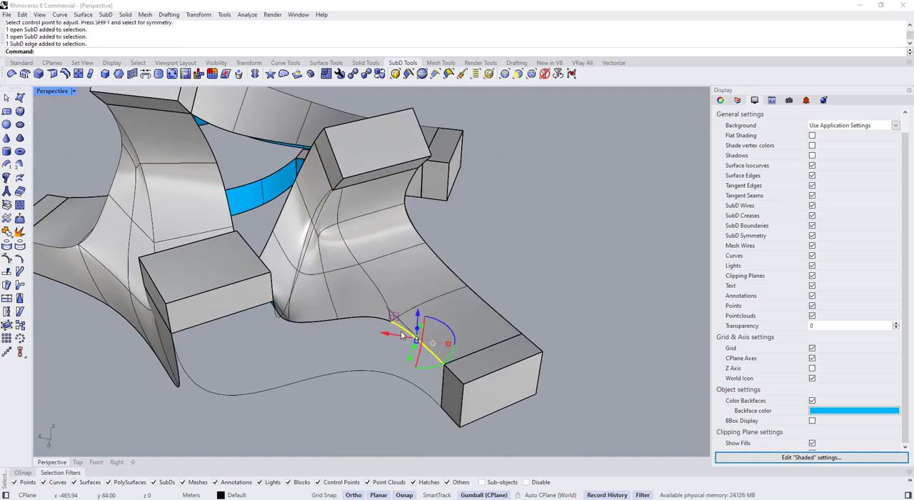
pyautogui.keyDown('shift'); pyautogui.click(317, 325); pyautogui.keyUp('shift')
pyautogui.moveTo(263, 325); pyautogui.dragTo(394, 378, button='right')
pyautogui.keyDown('shift'); pyautogui.click(394, 378); pyautogui.keyUp('shift')
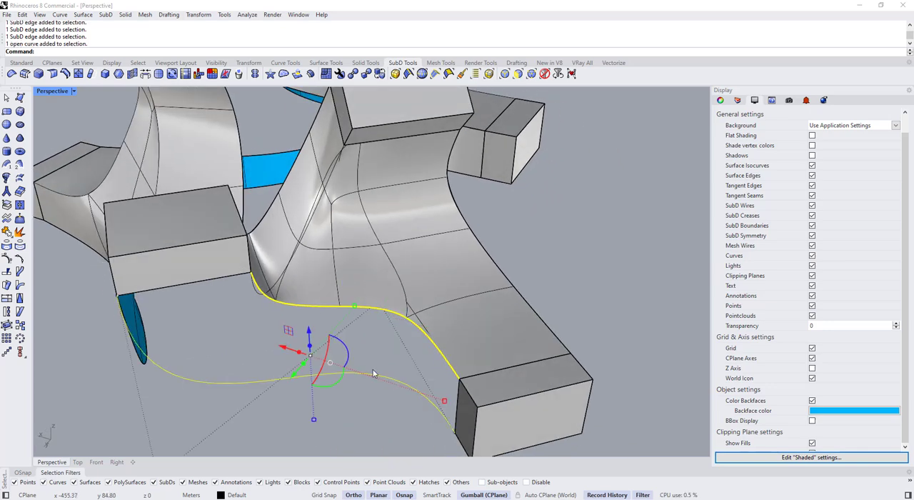
pyautogui.click(20, 179)
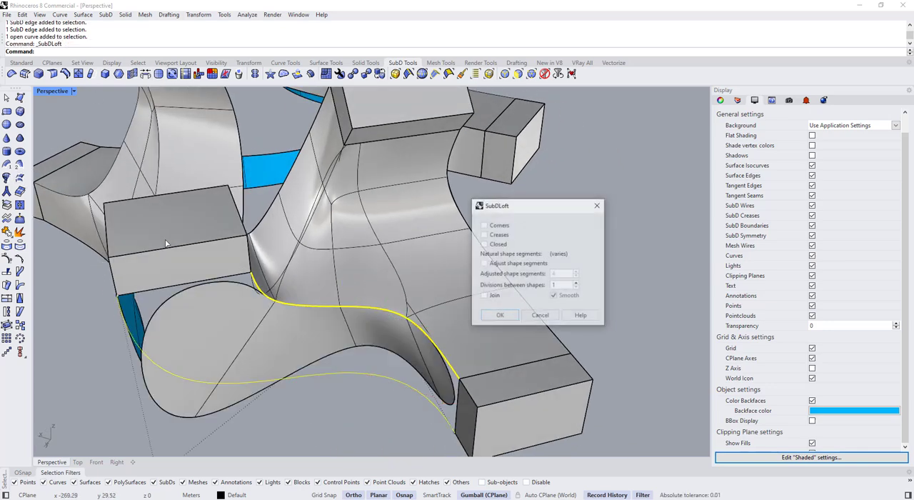
pyautogui.scroll(-5, 360, 293)
pyautogui.scroll(7, 360, 293)
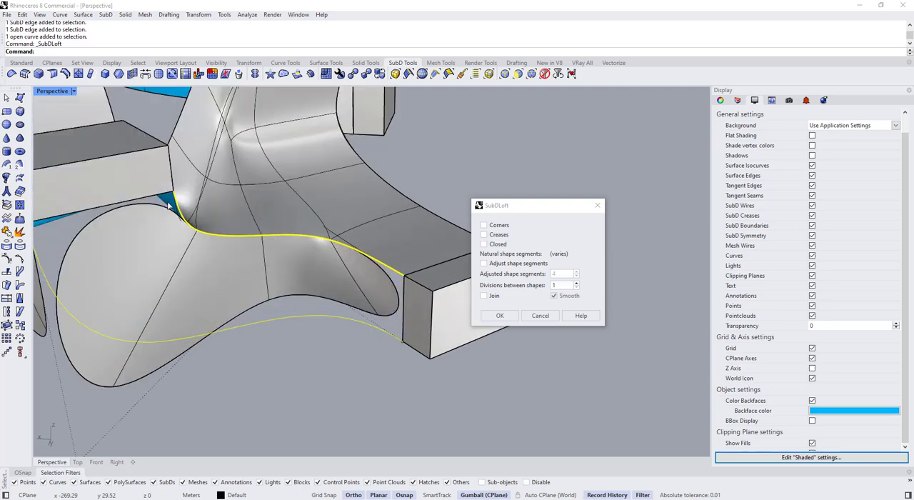
pyautogui.scroll(-5, 199, 195)
pyautogui.scroll(8, 308, 215)
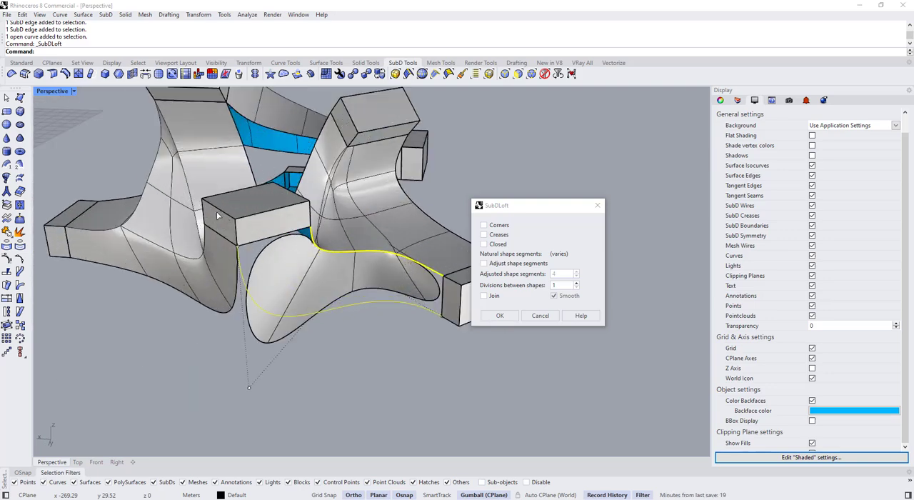
pyautogui.click(503, 228)
pyautogui.scroll(-9, 242, 233)
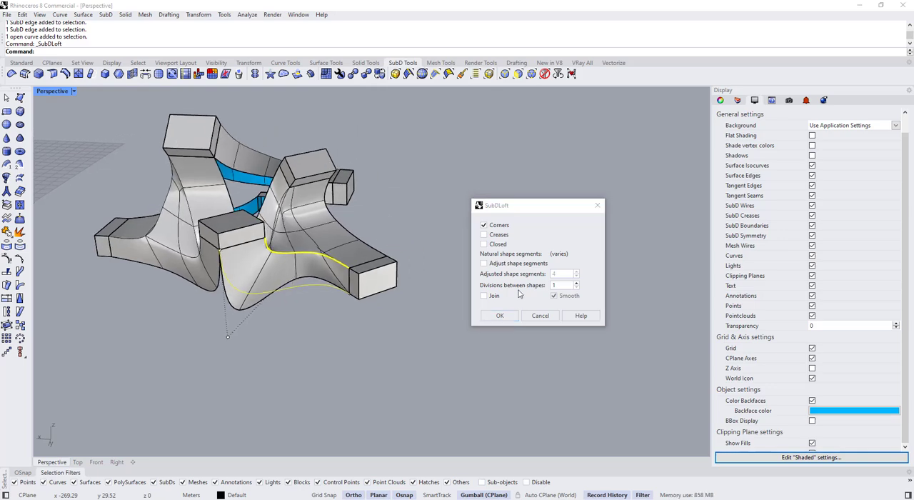
pyautogui.click(492, 264)
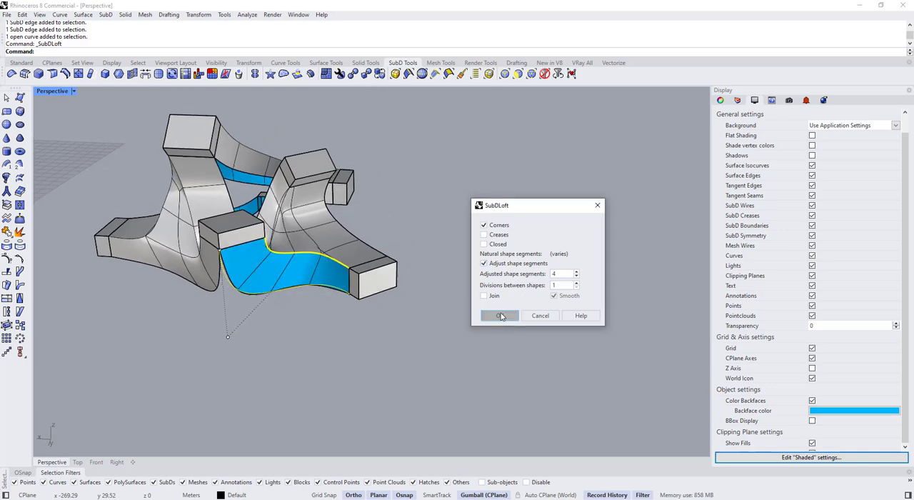
pyautogui.click(501, 316)
# Flip the normal direction of the new lofted ribbon below the middle box
pyautogui.moveTo(200, 313); pyautogui.dragTo(220, 293, button='right')
pyautogui.scroll(4, 245, 267)
pyautogui.click(245, 267)
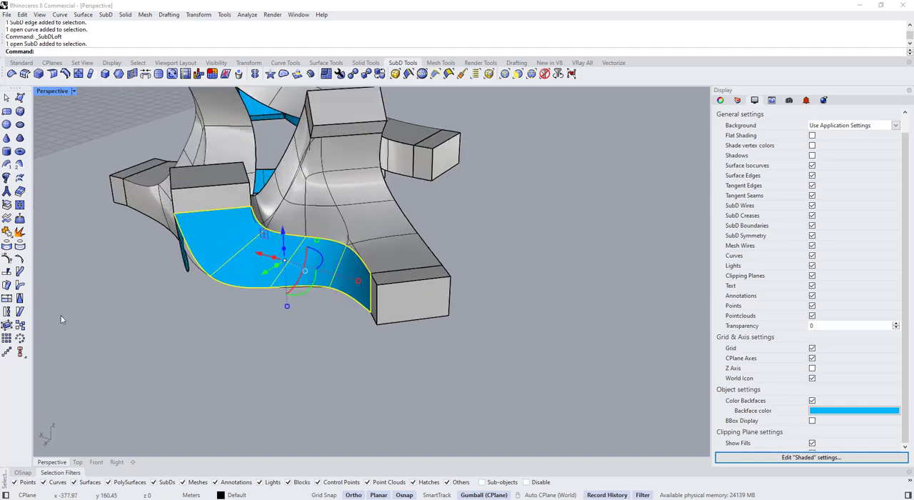
pyautogui.click(18, 62)
pyautogui.click(21, 286)
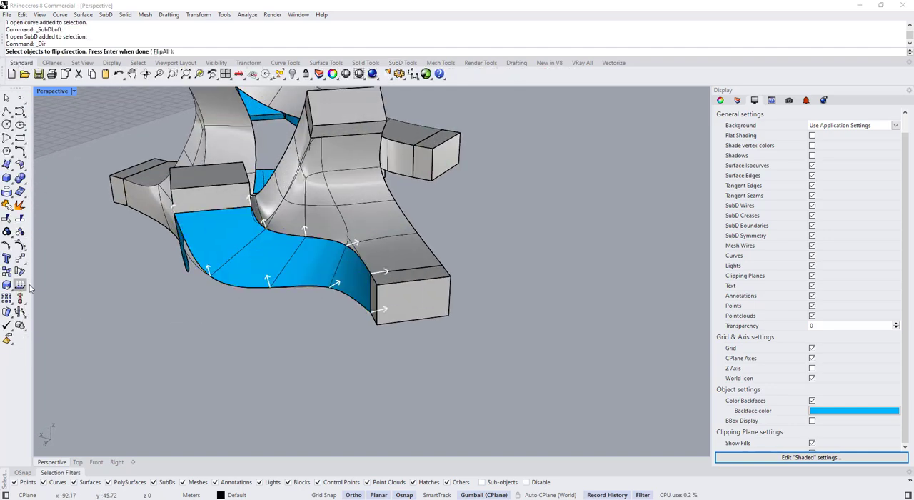
pyautogui.click(245, 265)
pyautogui.rightClick(259, 309)
# Mesh all eight boxes with minimum and maximum edge lengths of 10000 and simple planes, and delete the original polysurfaces
pyautogui.scroll(-5, 266, 328)
pyautogui.moveTo(266, 331); pyautogui.dragTo(339, 325, button='right')
pyautogui.click(260, 330)
pyautogui.press('Escape')
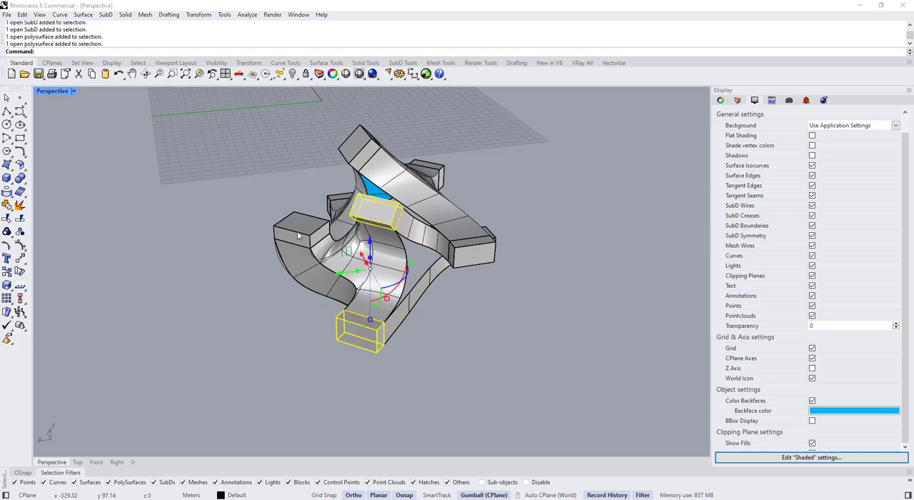
pyautogui.keyDown('shift'); pyautogui.click(298, 235); pyautogui.keyUp('shift')
pyautogui.moveTo(300, 236); pyautogui.dragTo(382, 225, button='right')
pyautogui.keyDown('shift'); pyautogui.click(265, 177); pyautogui.keyUp('shift')
pyautogui.keyDown('shift'); pyautogui.click(170, 273); pyautogui.keyUp('shift')
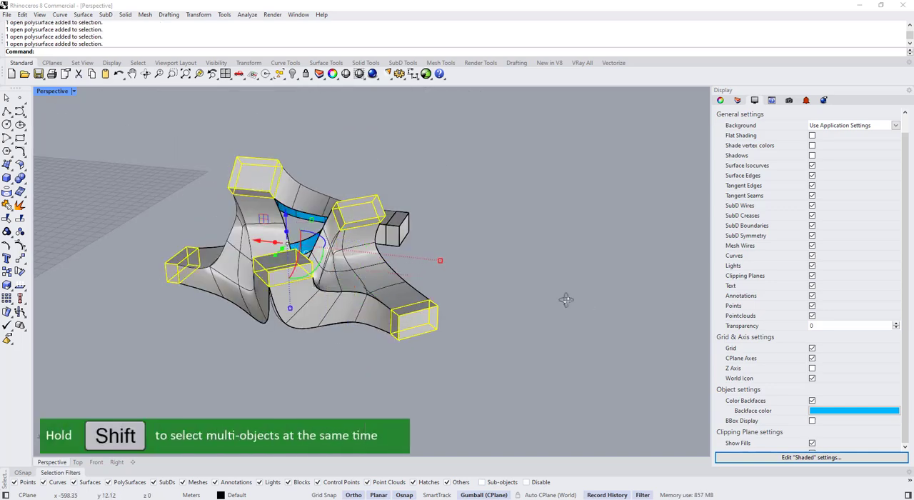
pyautogui.moveTo(566, 299); pyautogui.dragTo(521, 198, button='right')
pyautogui.scroll(-4, 471, 205)
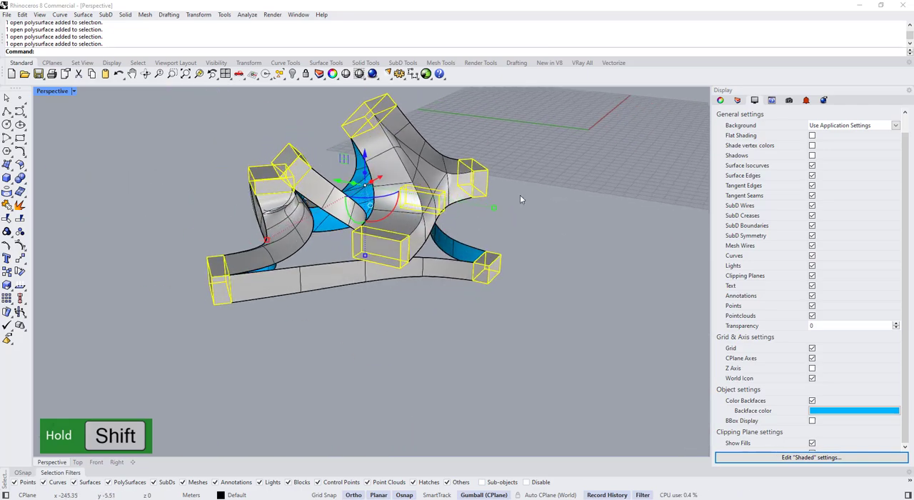
pyautogui.moveTo(400, 210)
pyautogui.mouseDown(button='right')
pyautogui.moveTo(343, 190)
pyautogui.moveTo(453, 261)
pyautogui.moveTo(445, 224)
pyautogui.moveTo(414, 207)
pyautogui.mouseUp(button='right')
pyautogui.click(145, 15)
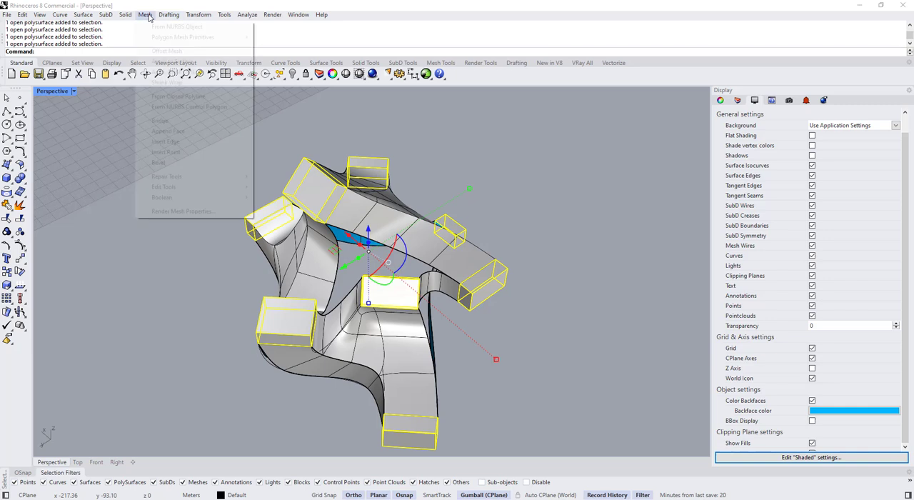
pyautogui.click(156, 28)
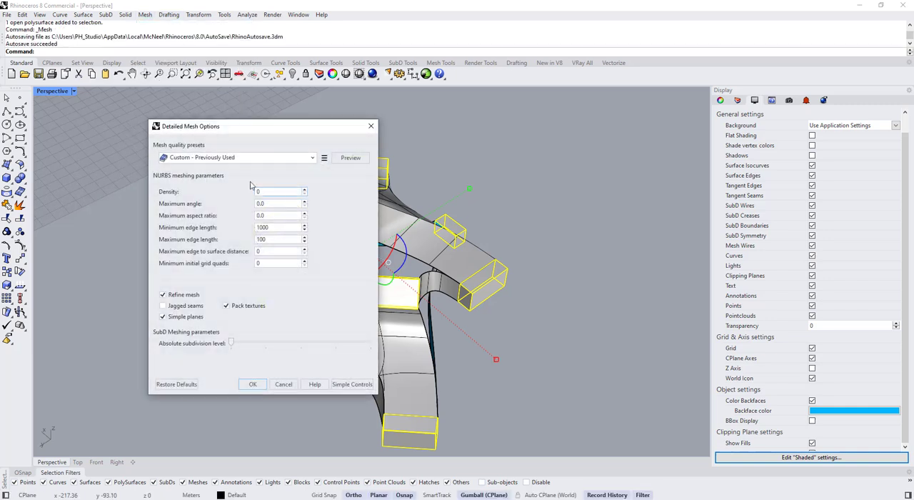
pyautogui.moveTo(289, 136); pyautogui.dragTo(566, 123)
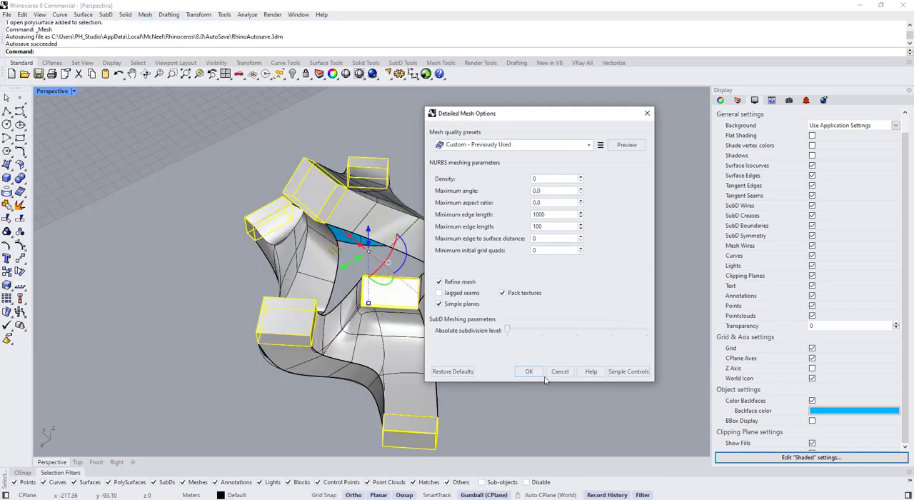
pyautogui.click(617, 147)
pyautogui.moveTo(340, 261); pyautogui.dragTo(255, 213, button='right')
pyautogui.scroll(-4, 283, 184)
pyautogui.scroll(8, 322, 387)
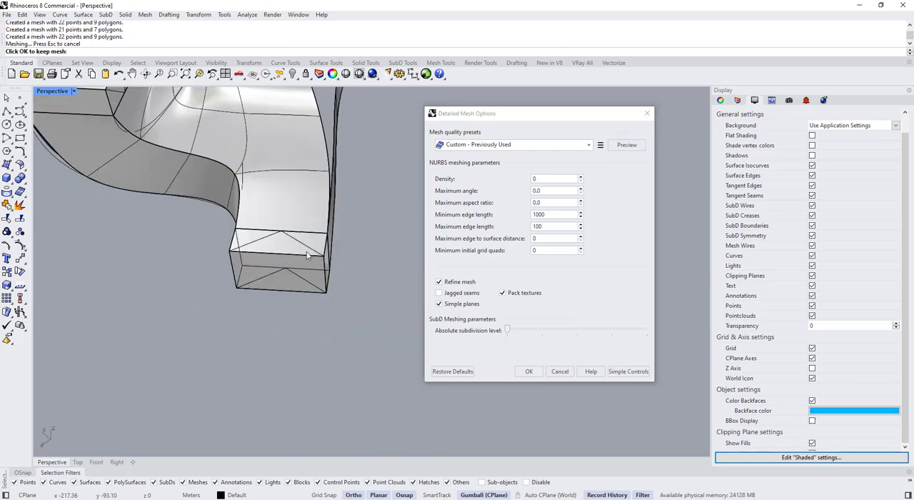
pyautogui.scroll(-8, 307, 261)
pyautogui.moveTo(292, 313); pyautogui.dragTo(284, 143, button='right')
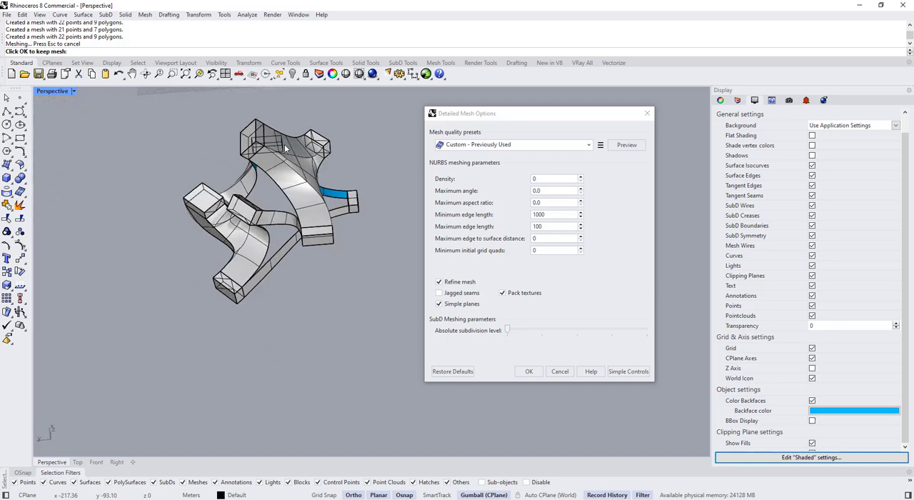
pyautogui.scroll(3, 285, 163)
pyautogui.scroll(-4, 288, 190)
pyautogui.moveTo(273, 209); pyautogui.dragTo(350, 195, button='right')
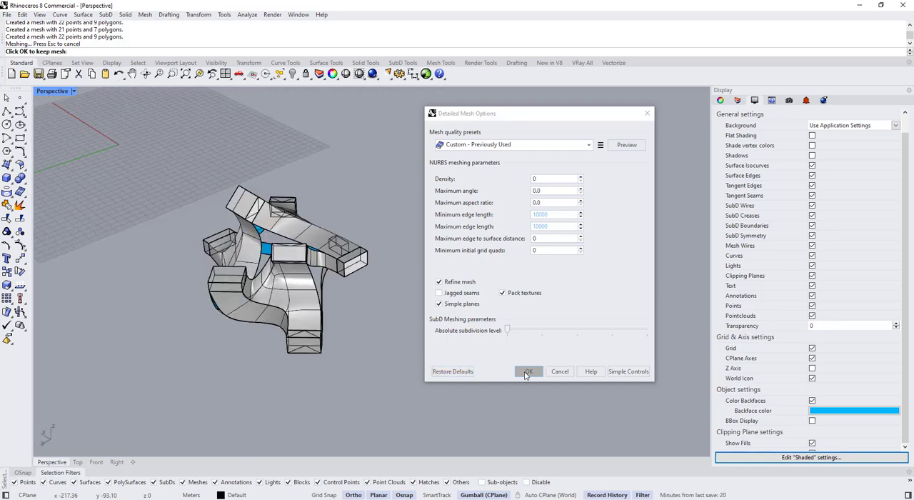
pyautogui.click(526, 373)
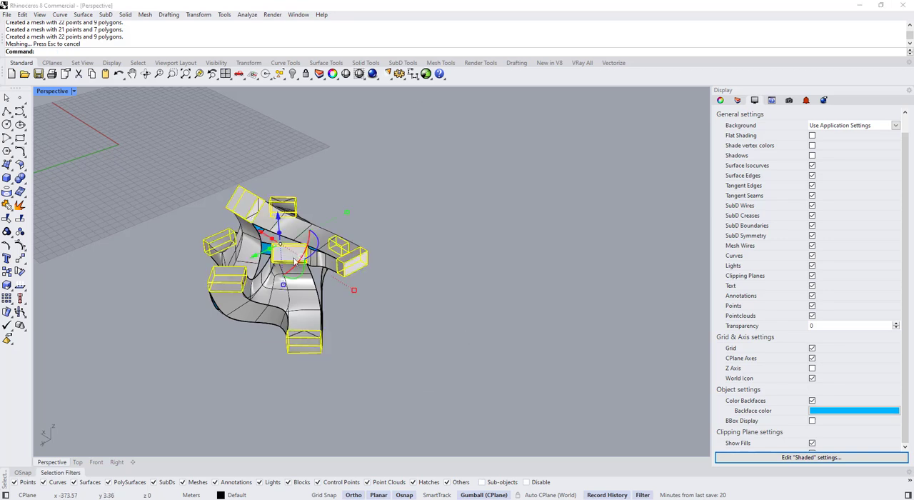
pyautogui.press('Delete')
pyautogui.click(472, 280)
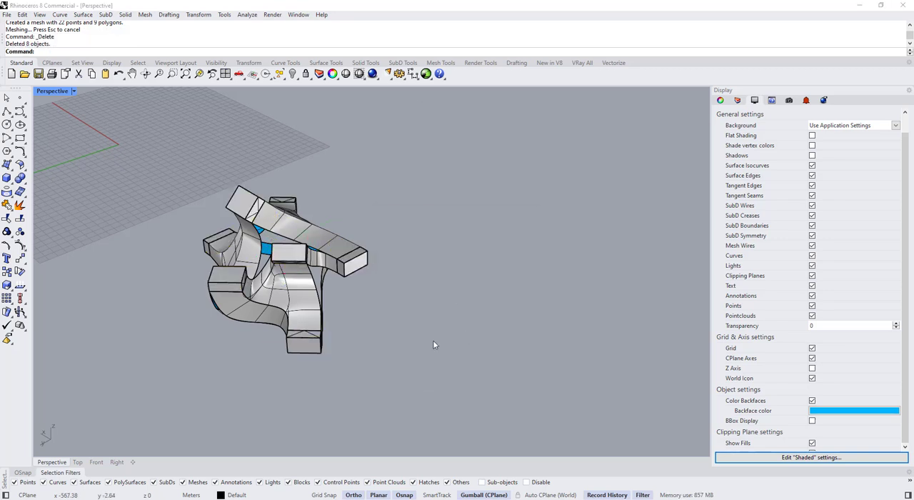
# Delete the extra diagonal mesh edges on the faces of the box meshes all around the model
pyautogui.scroll(5, 266, 227)
pyautogui.scroll(-4, 283, 233)
pyautogui.moveTo(283, 233); pyautogui.dragTo(254, 250, button='right')
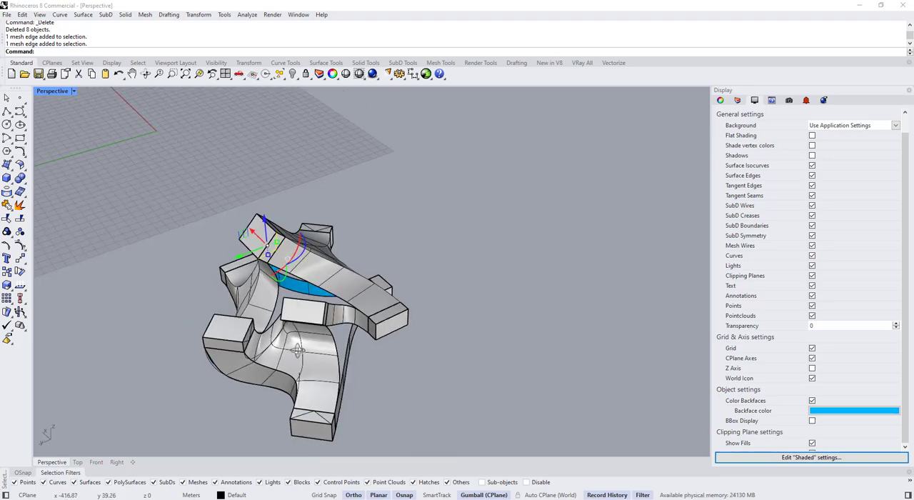
pyautogui.scroll(6, 253, 396)
pyautogui.scroll(-4, 295, 391)
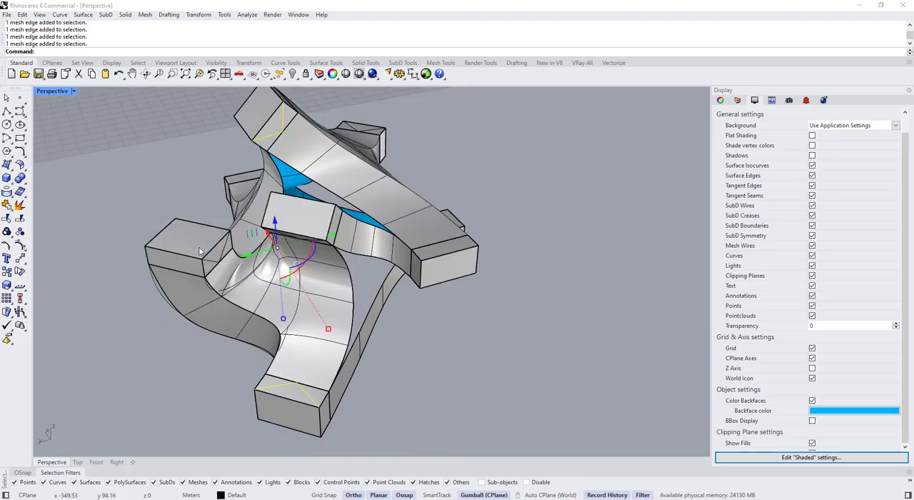
pyautogui.scroll(6, 232, 291)
pyautogui.keyDown('ctrl'); pyautogui.keyDown('shift'); pyautogui.click(264, 280); pyautogui.keyUp('shift'); pyautogui.keyUp('ctrl')
pyautogui.scroll(-5, 264, 280)
pyautogui.moveTo(265, 278); pyautogui.dragTo(360, 193, button='right')
pyautogui.scroll(5, 332, 188)
pyautogui.scroll(-7, 331, 188)
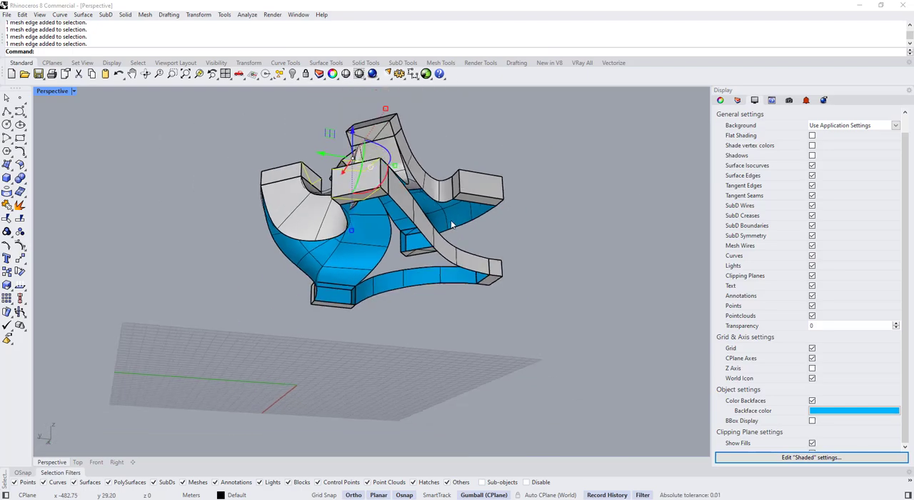
pyautogui.moveTo(451, 221); pyautogui.dragTo(311, 298, button='right')
pyautogui.scroll(8, 461, 225)
pyautogui.keyDown('ctrl'); pyautogui.keyDown('shift'); pyautogui.click(451, 212); pyautogui.keyUp('shift'); pyautogui.keyUp('ctrl')
pyautogui.scroll(-7, 451, 214)
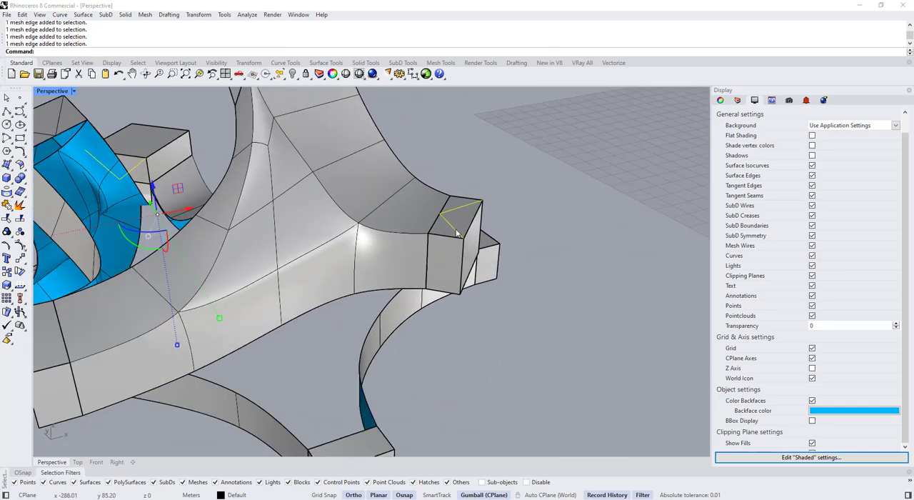
pyautogui.moveTo(449, 219); pyautogui.dragTo(394, 173, button='right')
pyautogui.scroll(5, 392, 178)
pyautogui.scroll(-7, 409, 196)
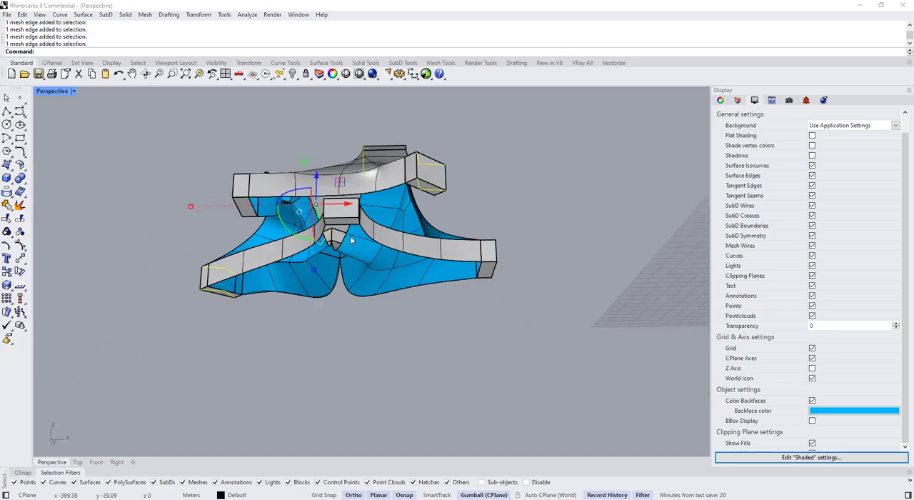
pyautogui.moveTo(351, 239); pyautogui.dragTo(362, 321, button='right')
pyautogui.press('Delete')
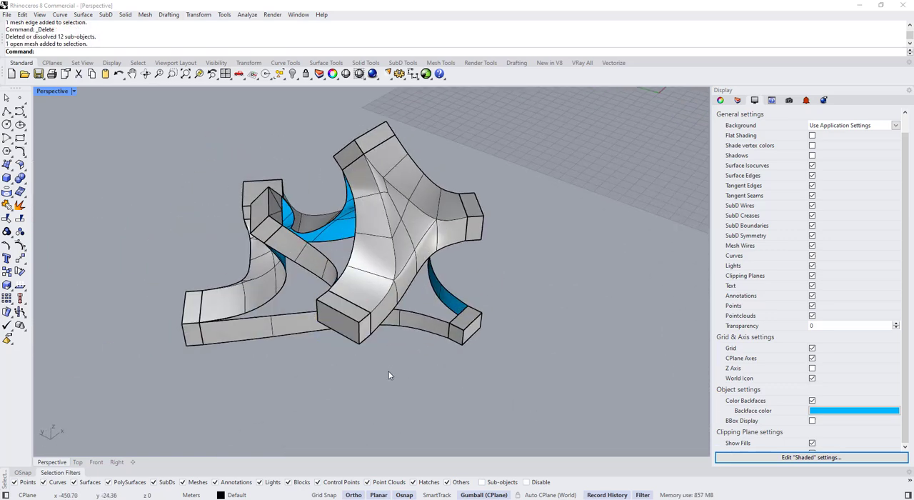
# Select all the box meshes and convert them to SubD with mesh creases, mesh corners and input deletion enabled
pyautogui.write('Mesh')
pyautogui.press('Return')
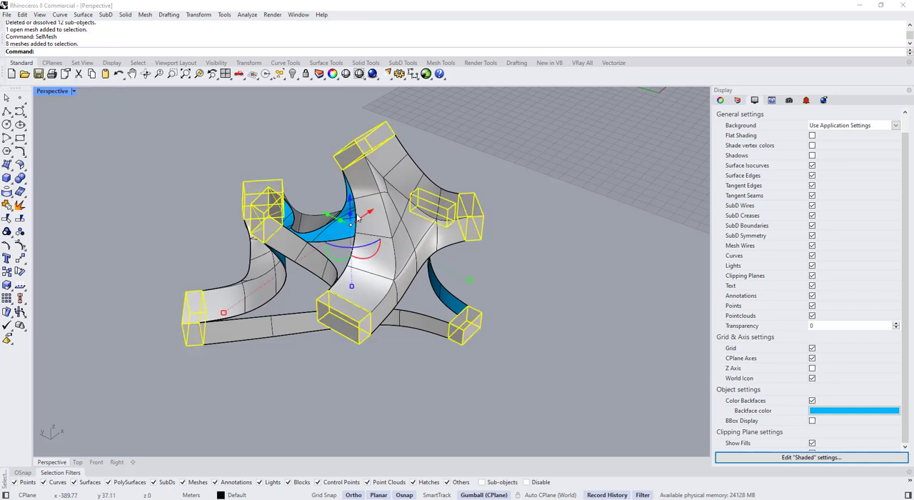
pyautogui.click(403, 62)
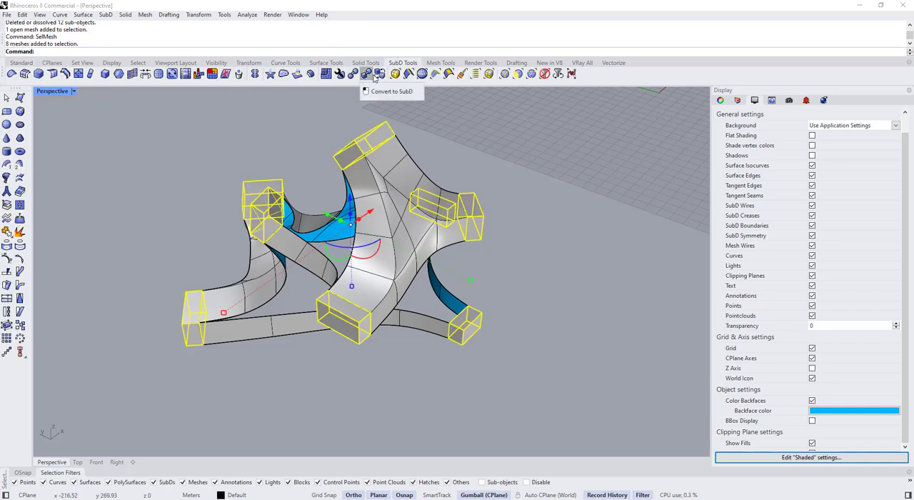
pyautogui.click(366, 75)
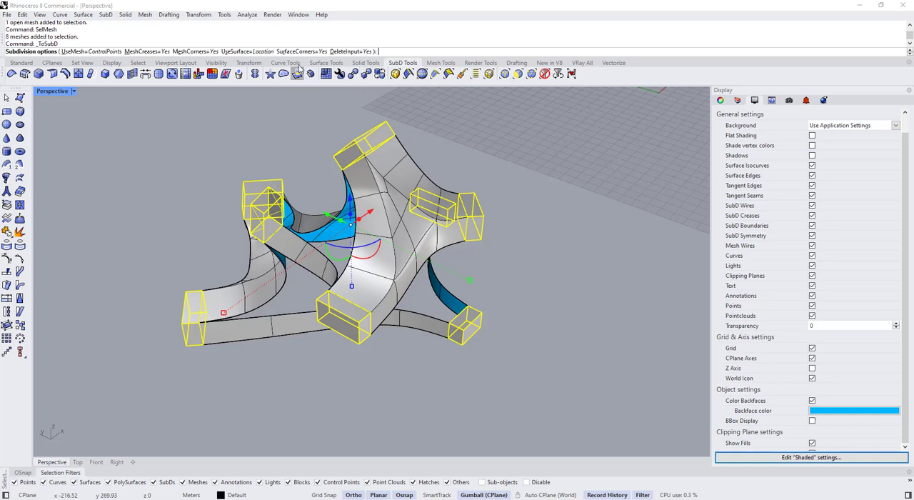
pyautogui.click(349, 52)
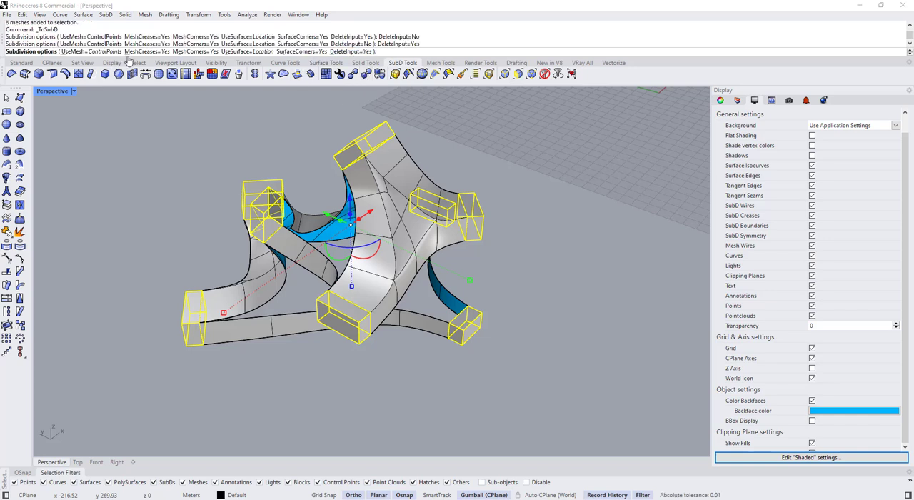
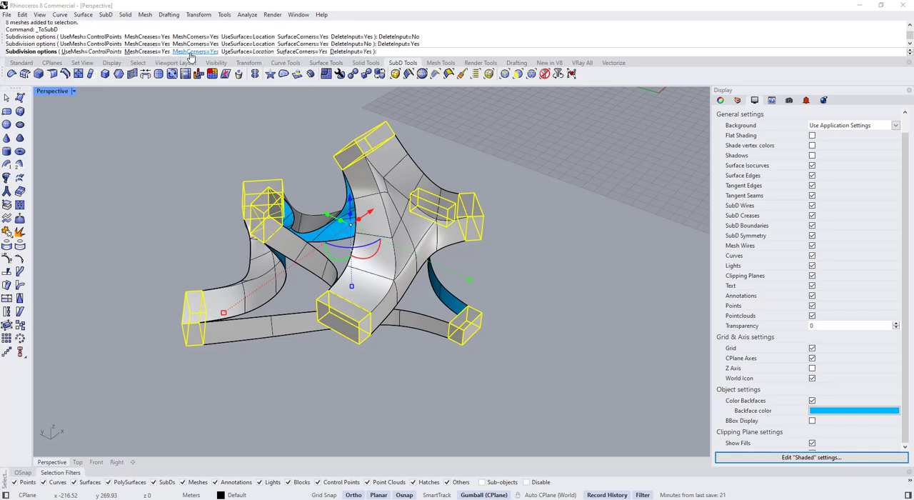
# Accept the SubD conversion of the box meshes and toggle the SubD display between flat and smooth
pyautogui.rightClick(348, 165)
pyautogui.moveTo(347, 199); pyautogui.dragTo(436, 164, button='right')
pyautogui.click(436, 164)
pyautogui.press('Tab')
pyautogui.press('Tab')
pyautogui.press('Tab')
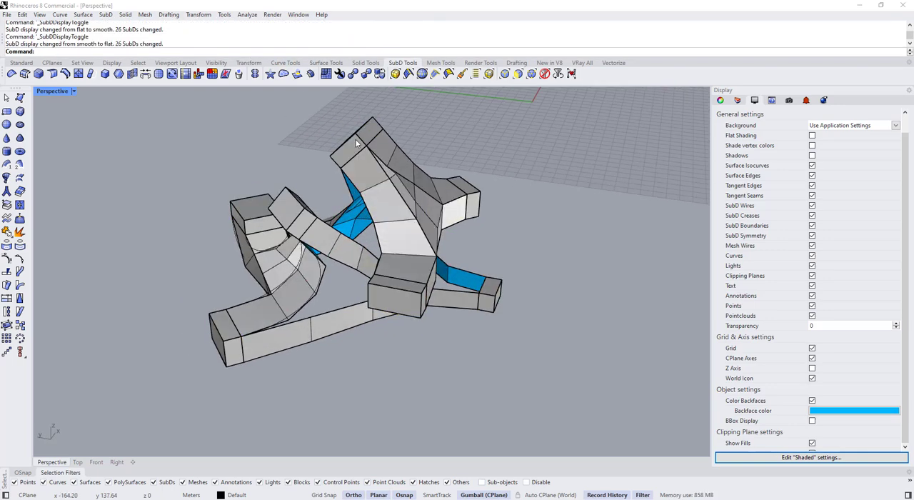
pyautogui.press('Tab')
pyautogui.click(377, 147)
pyautogui.moveTo(344, 164); pyautogui.dragTo(373, 333, button='right')
pyautogui.write('BlendCrv')
pyautogui.press('Return')
pyautogui.scroll(4, 373, 332)
pyautogui.click(350, 318)
pyautogui.scroll(-4, 402, 318)
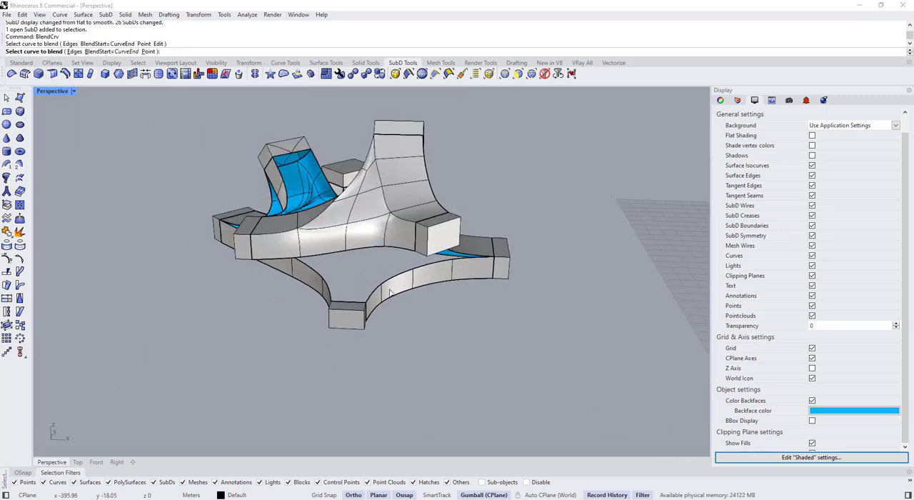
pyautogui.moveTo(421, 307); pyautogui.dragTo(382, 187, button='right')
pyautogui.scroll(4, 387, 184)
pyautogui.click(419, 206)
pyautogui.moveTo(361, 228); pyautogui.dragTo(444, 323, button='right')
pyautogui.scroll(-3, 390, 220)
pyautogui.press('Escape')
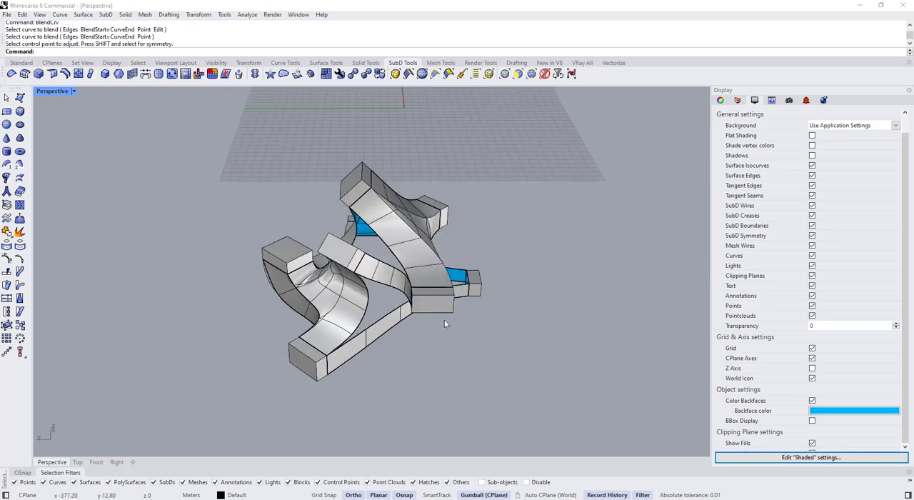
# Select all the leftover curves in the model and hide them
pyautogui.moveTo(225, 148); pyautogui.dragTo(227, 152)
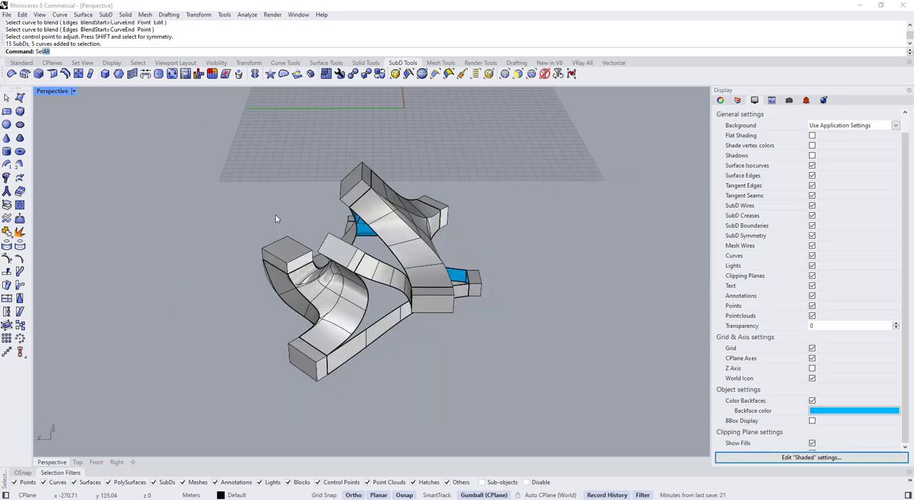
pyautogui.write('SelCrv')
pyautogui.press('Return')
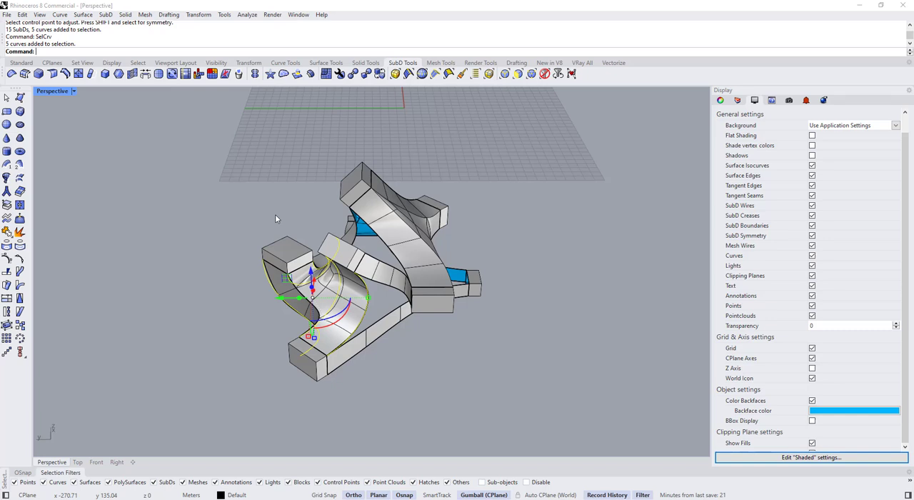
pyautogui.hotkey('ctrl', 'h')
# Join all the box and ribbon SubDs with smooth joined edges and preserved symmetry, and compare flat and smooth display
pyautogui.moveTo(538, 400); pyautogui.dragTo(198, 131)
pyautogui.hotkey('ctrl', 'j')
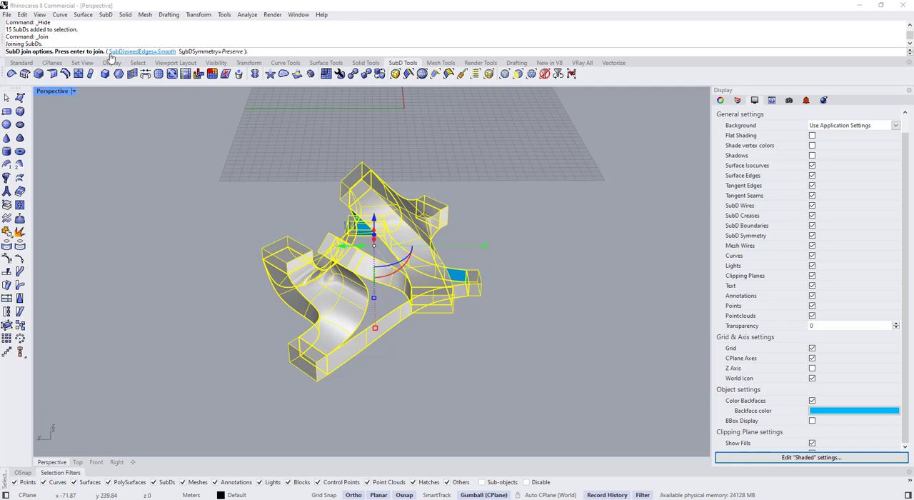
pyautogui.press('Return')
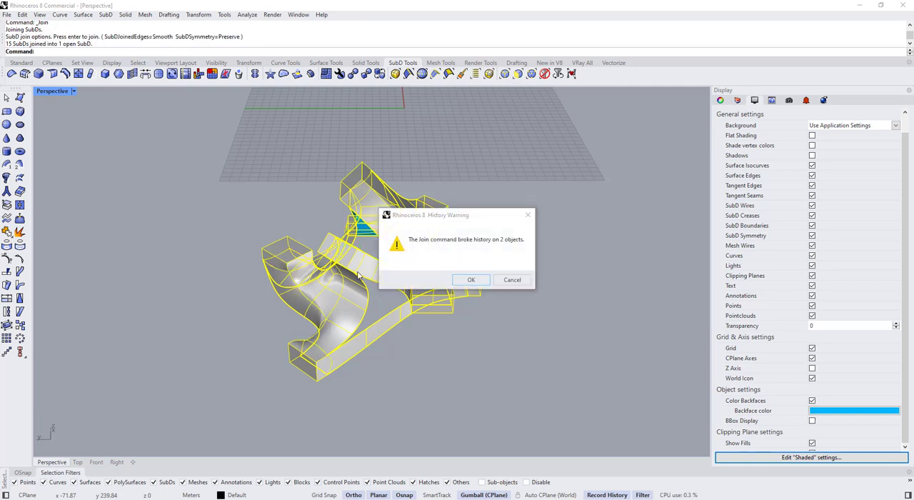
pyautogui.press('Tab')
pyautogui.press('Tab')
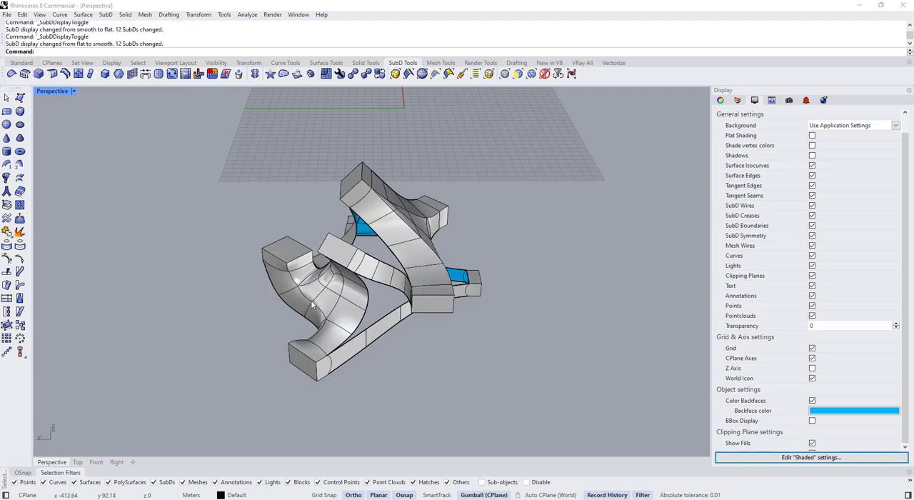
# Examine the joined composition around the box where two ribbons meet, in both flat and smooth display
pyautogui.moveTo(478, 365); pyautogui.dragTo(445, 284, button='right')
pyautogui.scroll(3, 445, 284)
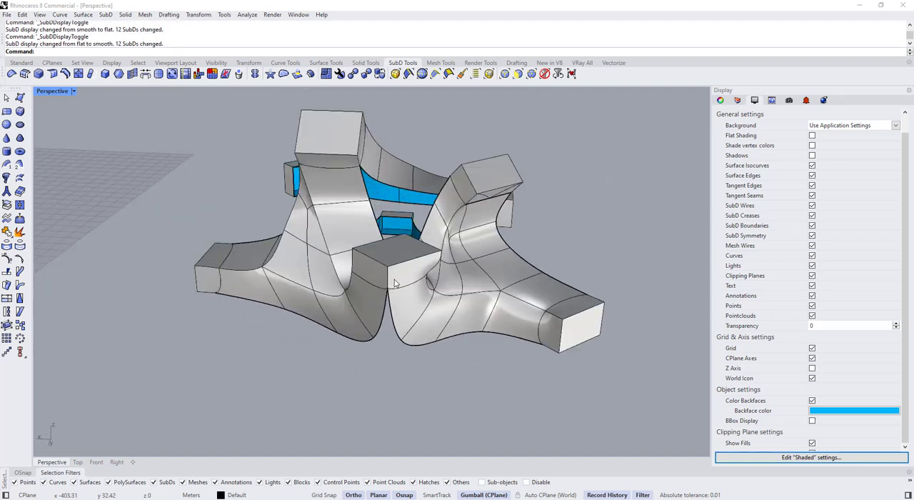
pyautogui.press('Tab')
pyautogui.press('Tab')
pyautogui.press('Tab')
pyautogui.scroll(5, 391, 287)
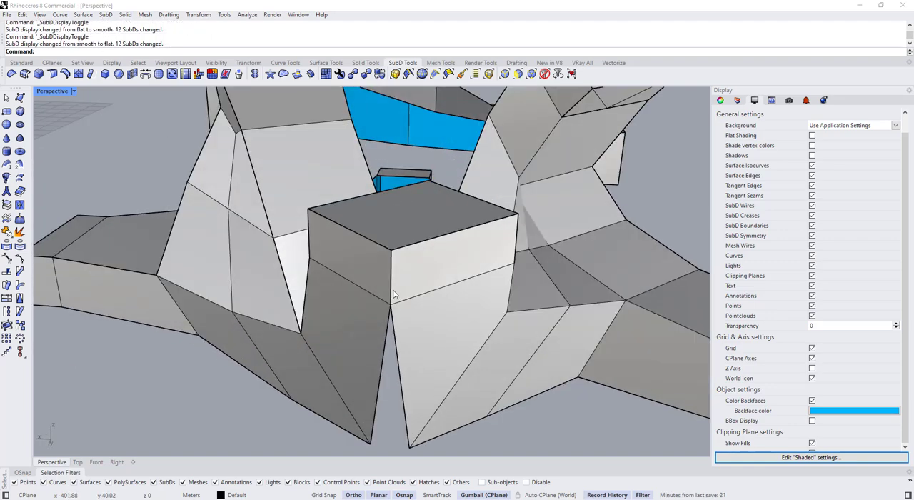
pyautogui.scroll(-6, 392, 295)
pyautogui.press('Tab')
pyautogui.press('Tab')
pyautogui.press('Tab')
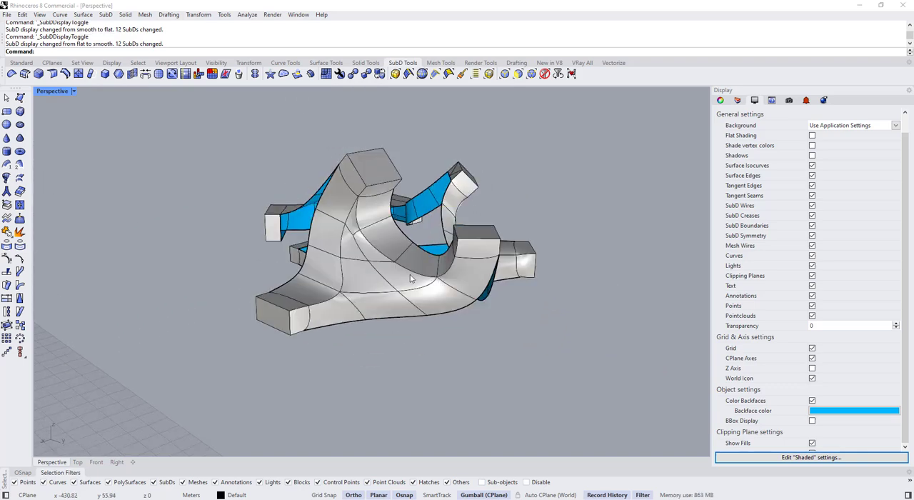
# Adjust the position of the wide ribbon's outer boundary vertex near the gap to the narrow ribbon, using the flat SubD display
pyautogui.moveTo(410, 279); pyautogui.dragTo(303, 274, button='right')
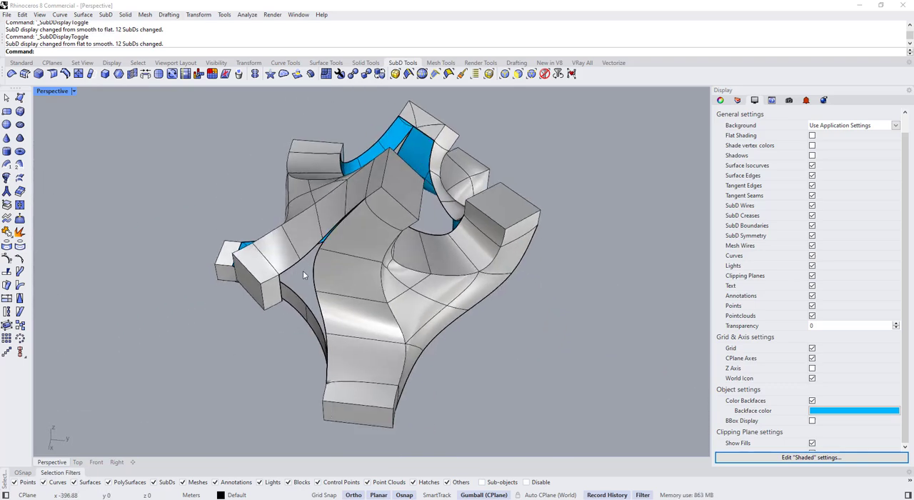
pyautogui.scroll(3, 312, 261)
pyautogui.press('Tab')
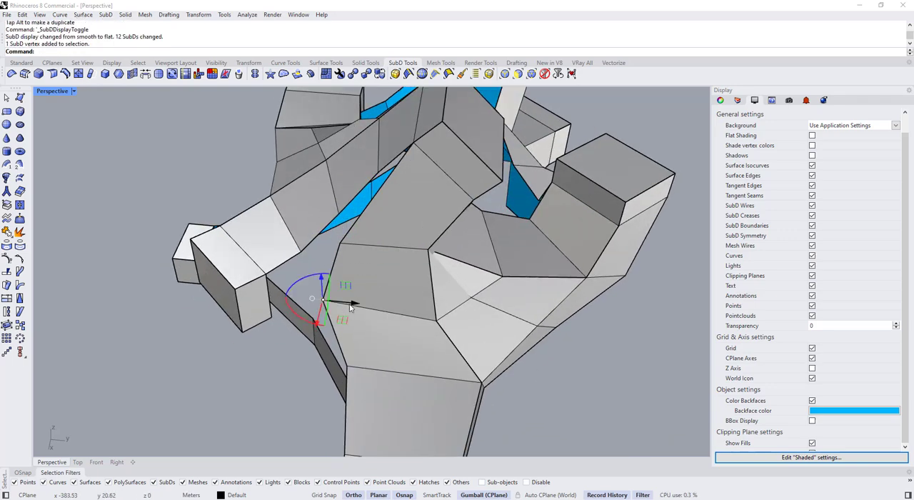
pyautogui.moveTo(350, 306); pyautogui.dragTo(366, 280)
pyautogui.click(329, 237)
pyautogui.scroll(-5, 329, 237)
pyautogui.press('Tab')
pyautogui.press('Tab')
pyautogui.moveTo(350, 247); pyautogui.dragTo(268, 204, button='right')
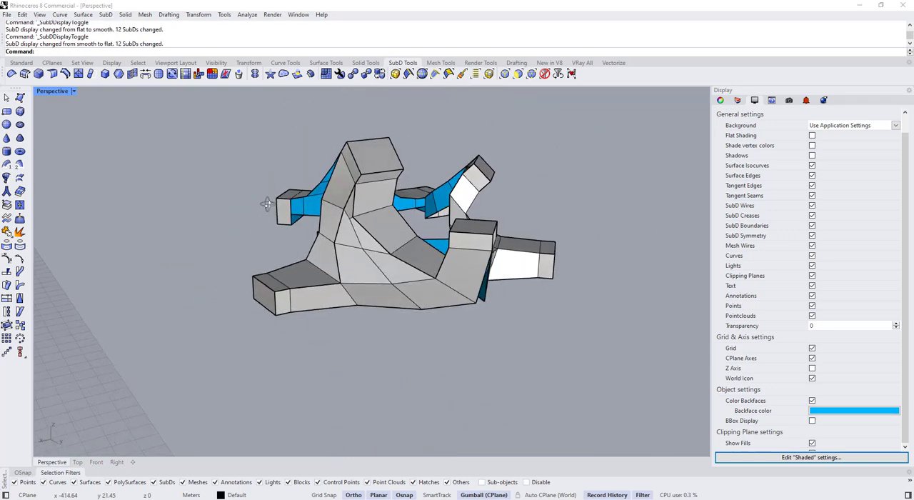
# Move the narrow ribbon's cross edge closer to the neighbouring wide ribbon's corner
pyautogui.moveTo(345, 218); pyautogui.dragTo(366, 378, button='right')
pyautogui.scroll(5, 368, 336)
pyautogui.scroll(5, 392, 339)
pyautogui.keyDown('ctrl'); pyautogui.keyDown('shift'); pyautogui.click(393, 339); pyautogui.keyUp('shift'); pyautogui.keyUp('ctrl')
pyautogui.scroll(-4, 394, 337)
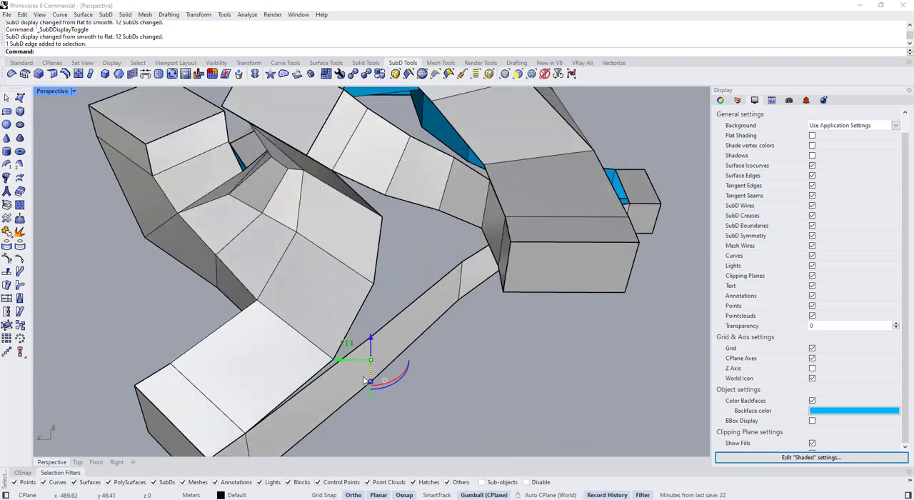
pyautogui.scroll(3, 365, 381)
pyautogui.moveTo(347, 363); pyautogui.dragTo(339, 374)
pyautogui.moveTo(374, 380); pyautogui.dragTo(402, 336, button='right')
pyautogui.moveTo(370, 354); pyautogui.dragTo(335, 384)
pyautogui.moveTo(416, 366)
pyautogui.mouseDown(button='right')
pyautogui.moveTo(434, 385)
pyautogui.moveTo(417, 362)
pyautogui.mouseUp(button='right')
pyautogui.press('Escape')
# Stitch the facing corner vertices of the wide and narrow ribbons together at their average location
pyautogui.scroll(3, 373, 324)
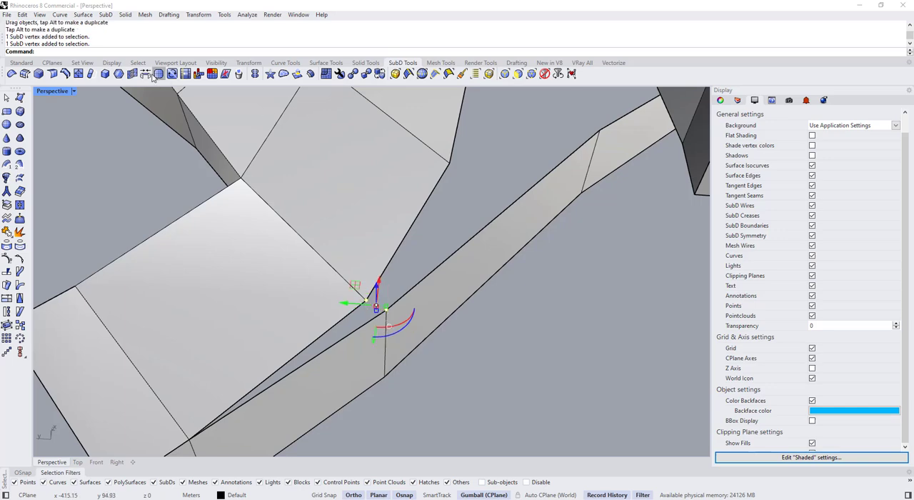
pyautogui.click(147, 74)
pyautogui.rightClick(376, 307)
pyautogui.scroll(-5, 376, 308)
pyautogui.press('Escape')
# Create a tangent blend curve from beneath the upper box's ribbon to the lower ribbon's cross edge, adjusting its control point
pyautogui.moveTo(397, 303); pyautogui.dragTo(360, 175, button='right')
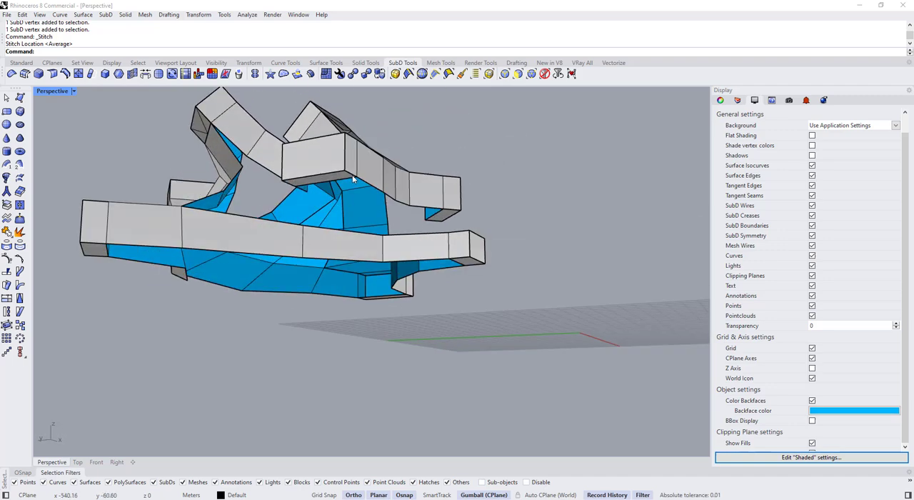
pyautogui.moveTo(302, 184); pyautogui.dragTo(328, 185, button='right')
pyautogui.scroll(3, 328, 185)
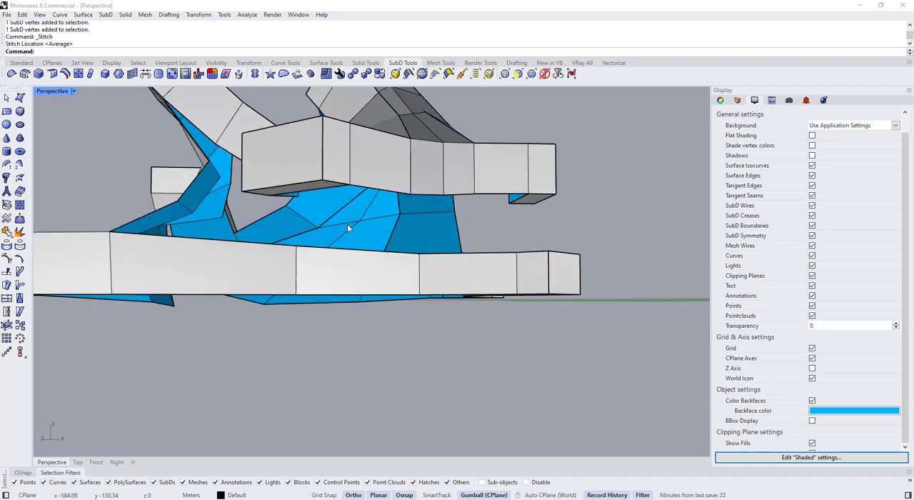
pyautogui.write('BlendCrv')
pyautogui.press('Return')
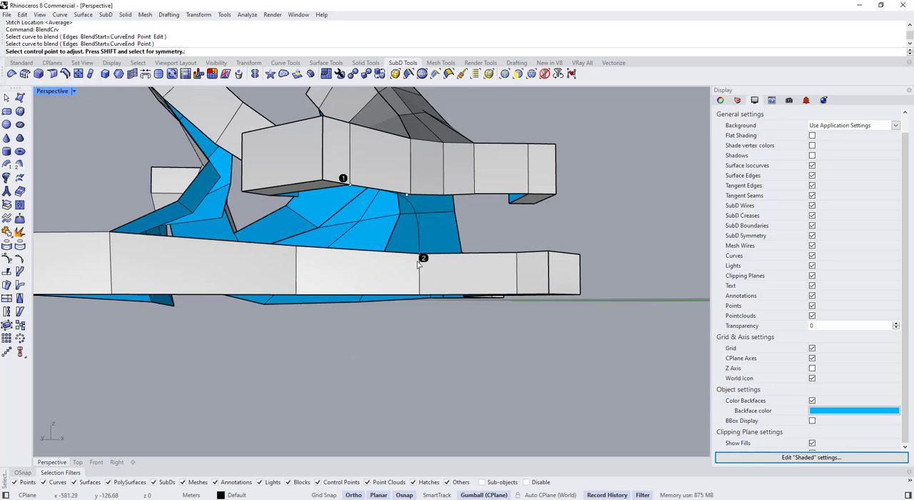
pyautogui.moveTo(420, 264); pyautogui.dragTo(296, 189, button='right')
pyautogui.moveTo(357, 202); pyautogui.dragTo(357, 203)
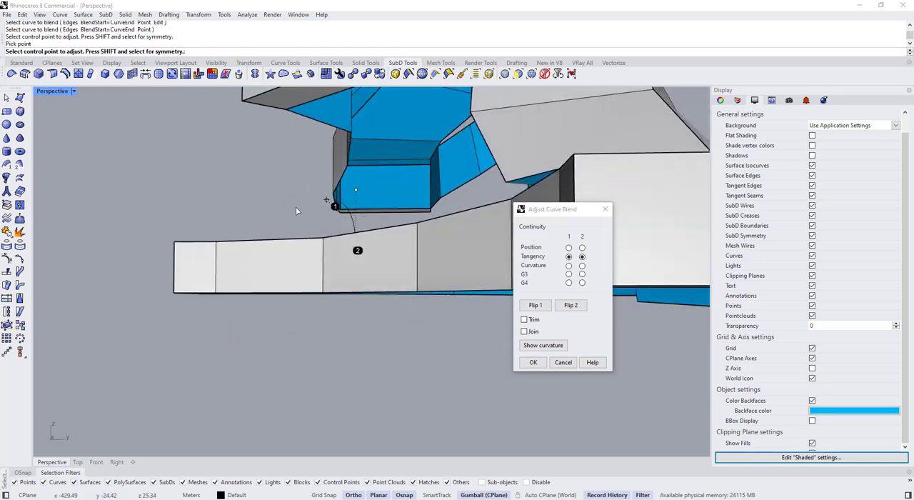
pyautogui.moveTo(296, 206); pyautogui.dragTo(514, 212, button='right')
pyautogui.press('Return')
# Create a second blend curve from the upper box's underside to the next cross edge of the lower ribbon and adjust its bend
pyautogui.moveTo(400, 239); pyautogui.dragTo(301, 182, button='right')
pyautogui.press('Return')
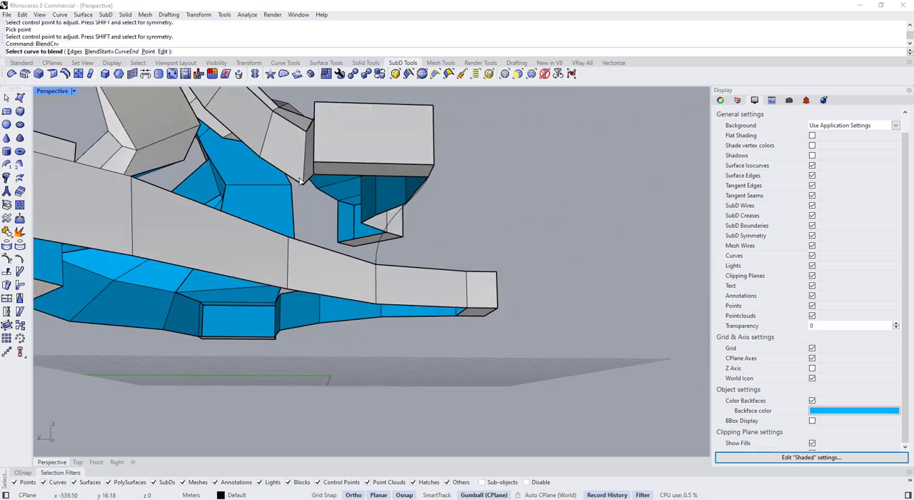
pyautogui.scroll(2, 291, 235)
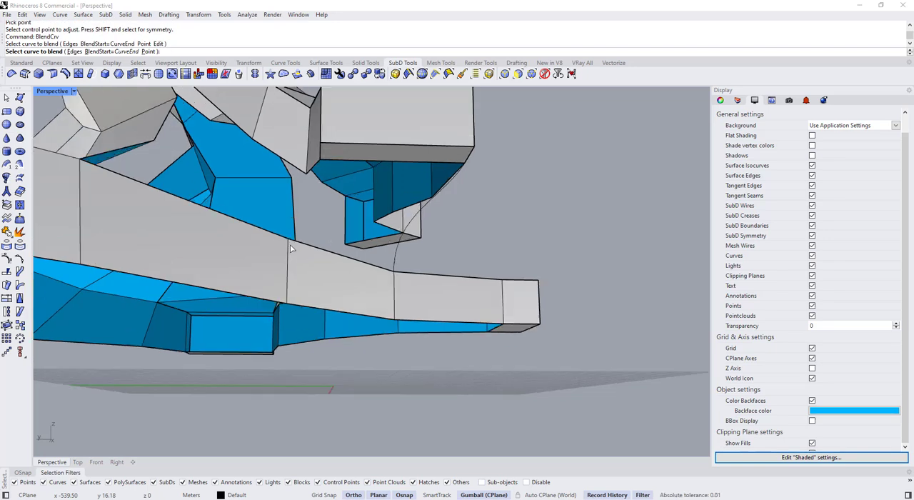
pyautogui.click(288, 244)
pyautogui.moveTo(303, 259); pyautogui.dragTo(310, 226, button='right')
pyautogui.rightClick(310, 226)
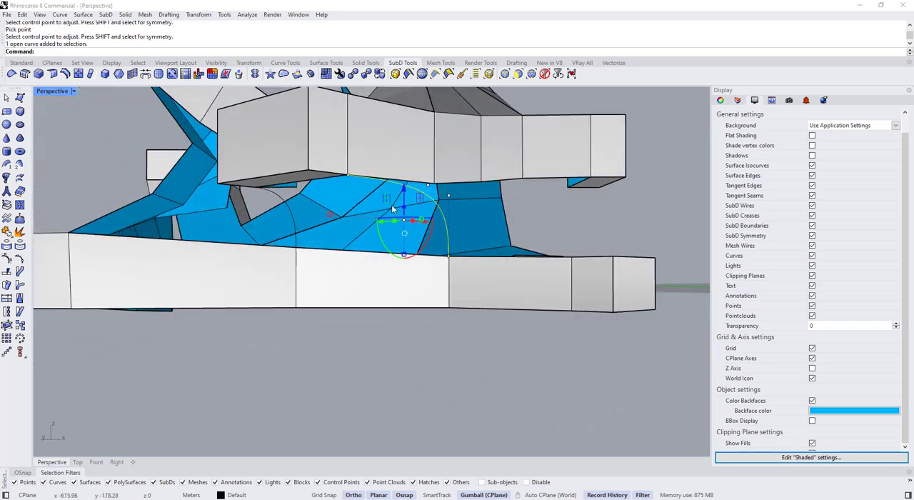
# Create a SubD loft between the two new blend curves with corners enabled and the shape segments adjusted to 2
pyautogui.keyDown('shift'); pyautogui.click(287, 207); pyautogui.keyUp('shift')
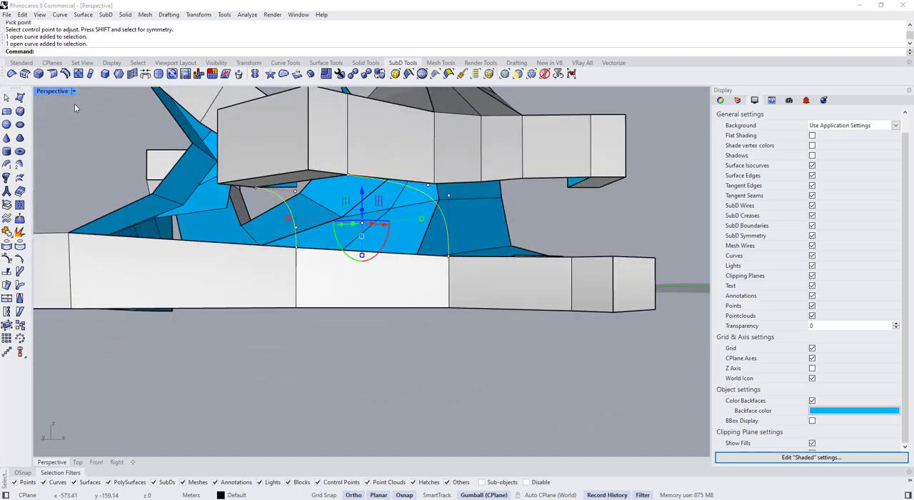
pyautogui.click(22, 179)
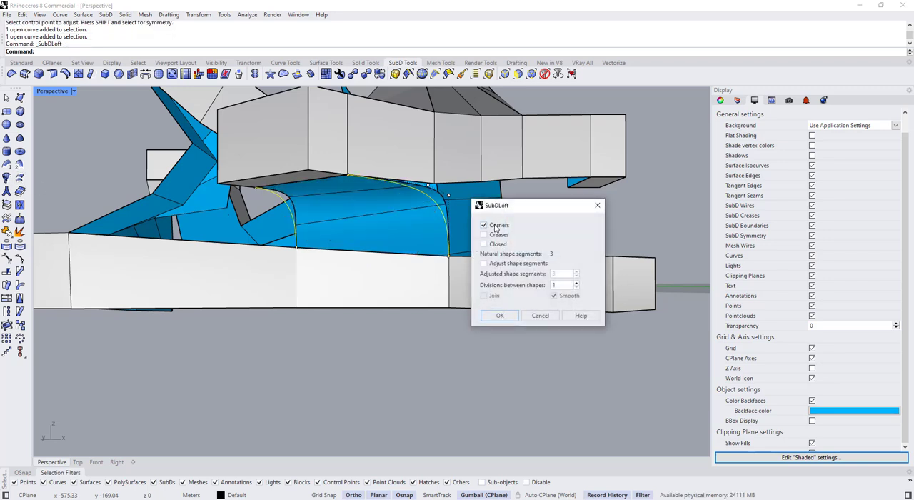
pyautogui.click(504, 264)
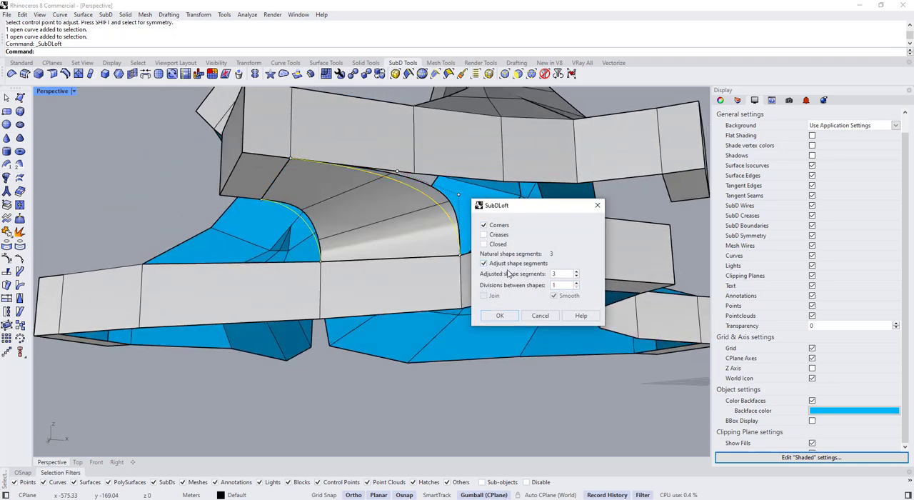
pyautogui.click(577, 277)
pyautogui.moveTo(429, 271)
pyautogui.mouseDown(button='right')
pyautogui.moveTo(364, 240)
pyautogui.moveTo(326, 261)
pyautogui.moveTo(337, 279)
pyautogui.moveTo(223, 265)
pyautogui.mouseUp(button='right')
pyautogui.scroll(-5, 351, 262)
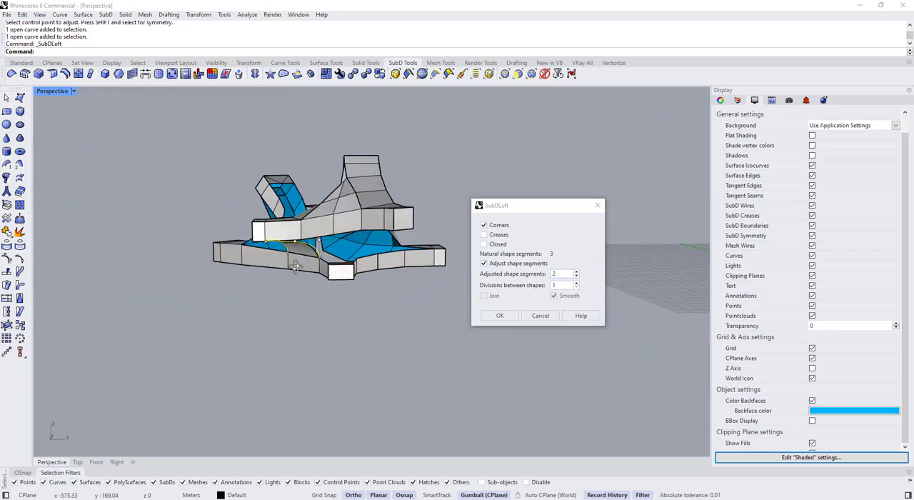
pyautogui.moveTo(350, 263)
pyautogui.mouseDown(button='right')
pyautogui.moveTo(261, 288)
pyautogui.moveTo(286, 257)
pyautogui.moveTo(314, 244)
pyautogui.moveTo(357, 251)
pyautogui.mouseUp(button='right')
pyautogui.scroll(6, 320, 273)
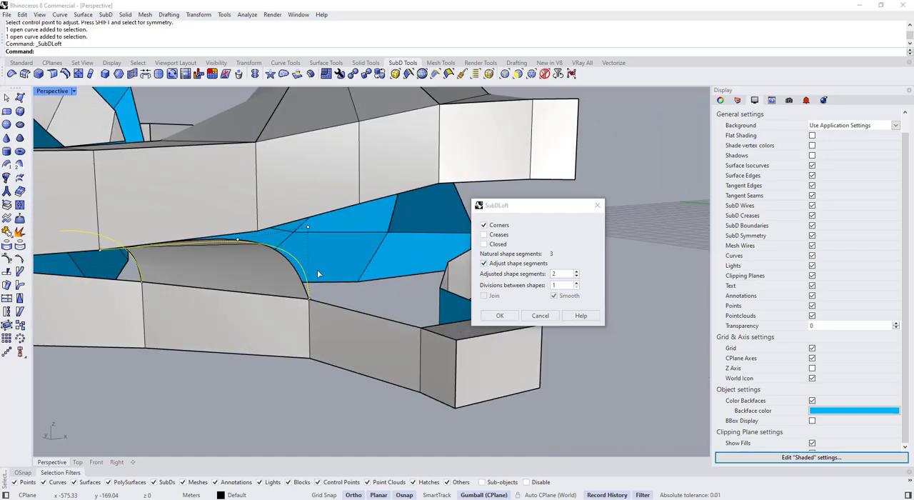
pyautogui.scroll(-5, 319, 275)
pyautogui.press('Escape')
pyautogui.press('Escape')
# Create a tangent blend curve from the other upper box's lower corner to the cross edge of the ribbon below it
pyautogui.moveTo(359, 337); pyautogui.dragTo(229, 310, button='right')
pyautogui.scroll(6, 455, 218)
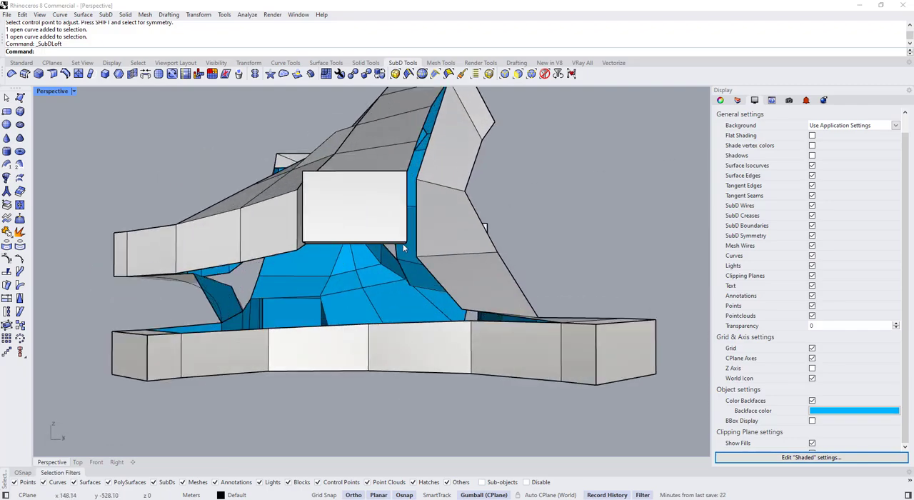
pyautogui.moveTo(454, 218)
pyautogui.mouseDown(button='right')
pyautogui.moveTo(378, 227)
pyautogui.moveTo(306, 276)
pyautogui.moveTo(388, 208)
pyautogui.moveTo(364, 245)
pyautogui.mouseUp(button='right')
pyautogui.write('Block')
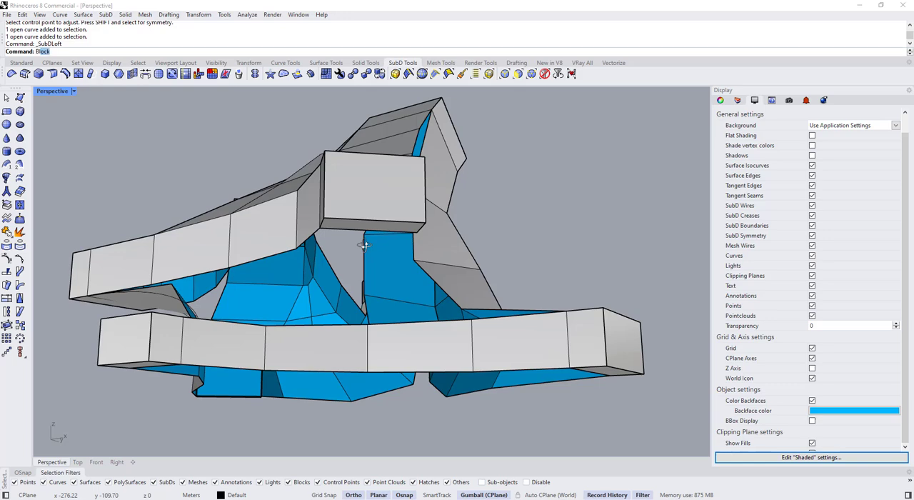
pyautogui.press('Return')
pyautogui.scroll(4, 357, 239)
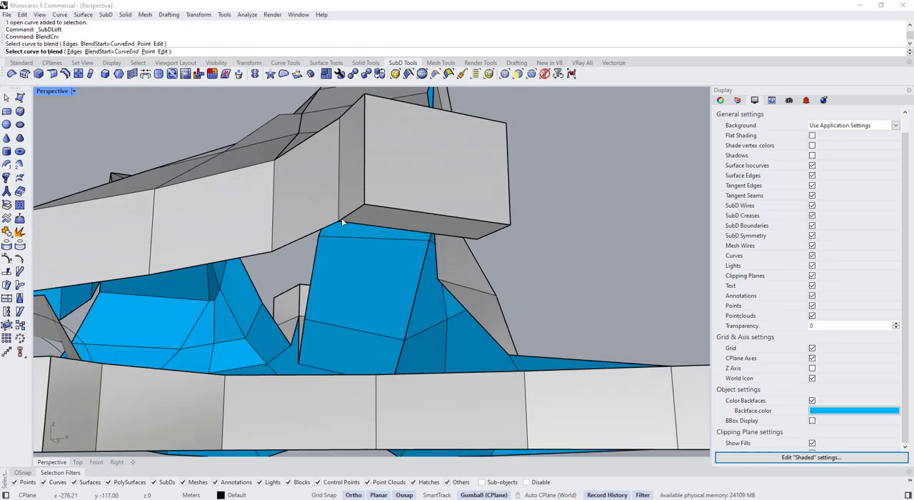
pyautogui.click(341, 221)
pyautogui.scroll(-4, 342, 221)
pyautogui.moveTo(341, 222); pyautogui.dragTo(269, 348, button='right')
pyautogui.scroll(4, 269, 321)
pyautogui.scroll(-3, 269, 300)
pyautogui.click(269, 323)
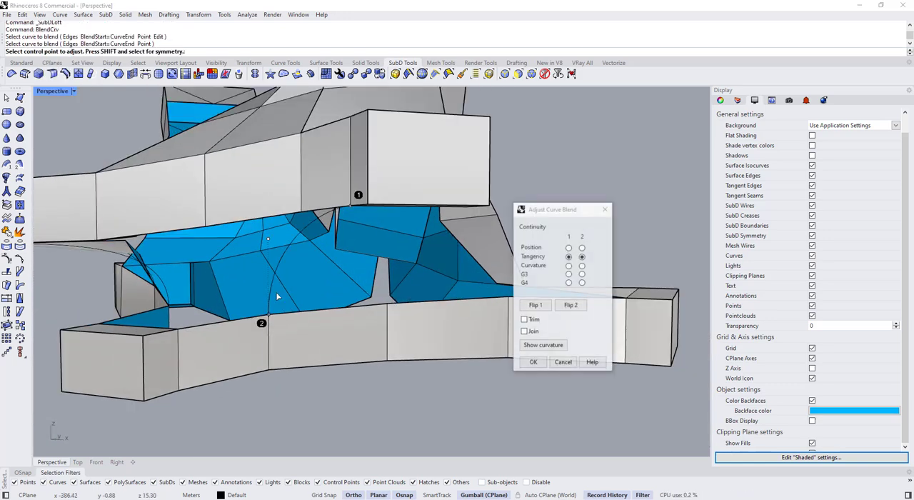
pyautogui.moveTo(277, 296); pyautogui.dragTo(336, 238, button='right')
pyautogui.press('Return')
pyautogui.press('Return')
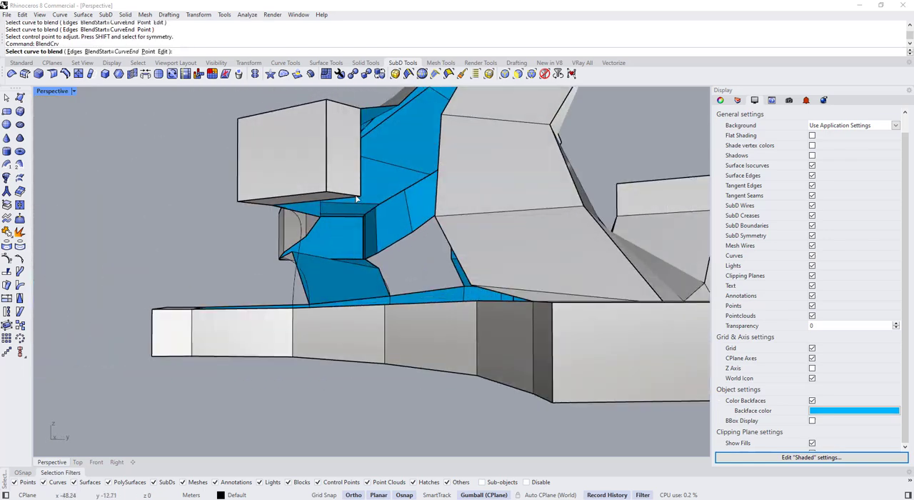
# Create a parallel tangent blend curve from the same upper box to the lower ribbon's next cross edge, adjusting its control point
pyautogui.click(385, 316)
pyautogui.moveTo(385, 316); pyautogui.dragTo(382, 247, button='right')
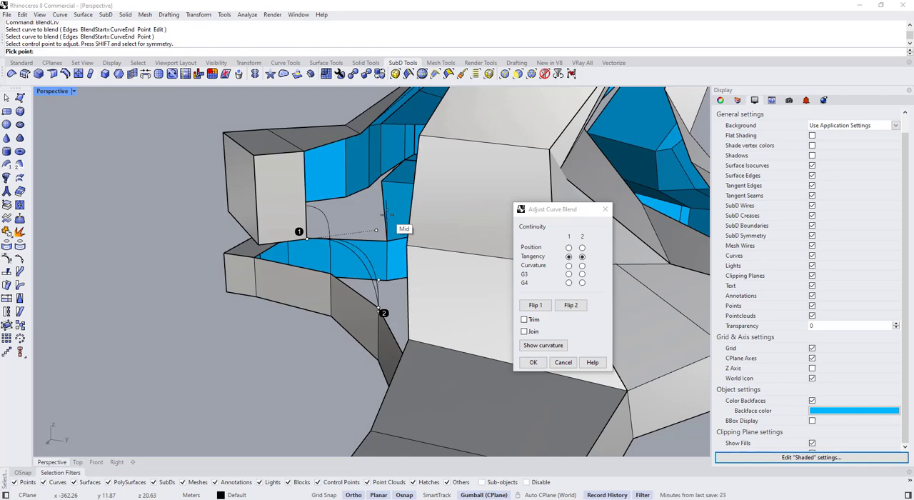
pyautogui.click(387, 214)
pyautogui.moveTo(387, 214); pyautogui.dragTo(300, 274, button='right')
pyautogui.press('Return')
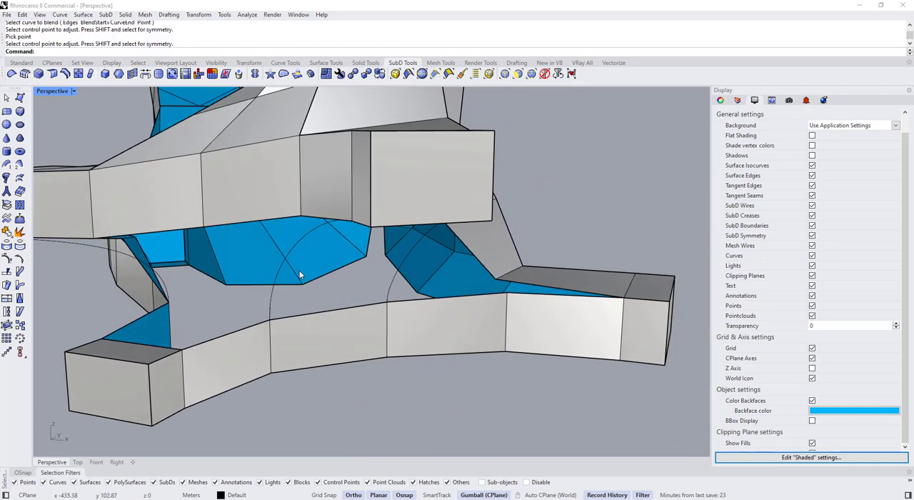
# Create a SubD loft between the two blend curves under the upper box, with corners and adjusted shape segments
pyautogui.click(283, 280)
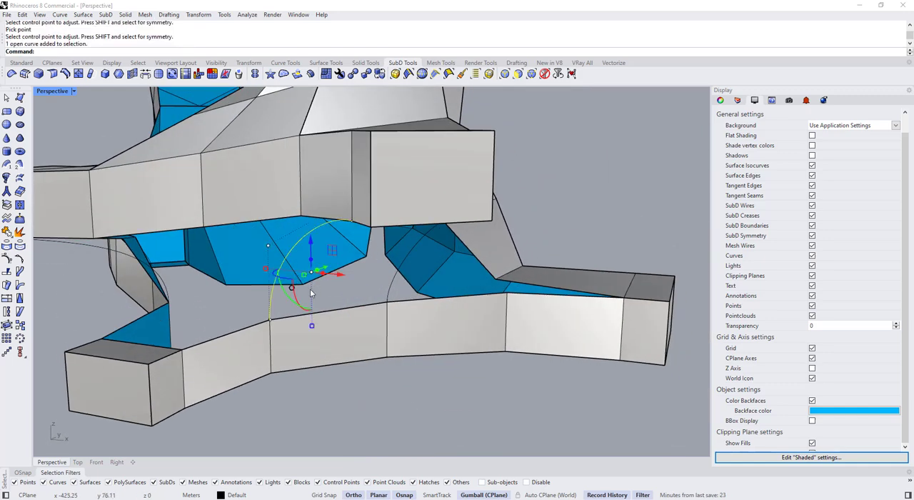
pyautogui.click(20, 178)
pyautogui.moveTo(328, 294); pyautogui.dragTo(341, 276, button='right')
pyautogui.click(483, 263)
pyautogui.click(577, 275)
pyautogui.click(577, 272)
pyautogui.scroll(-5, 341, 276)
pyautogui.moveTo(404, 277); pyautogui.dragTo(363, 280, button='right')
pyautogui.scroll(4, 363, 280)
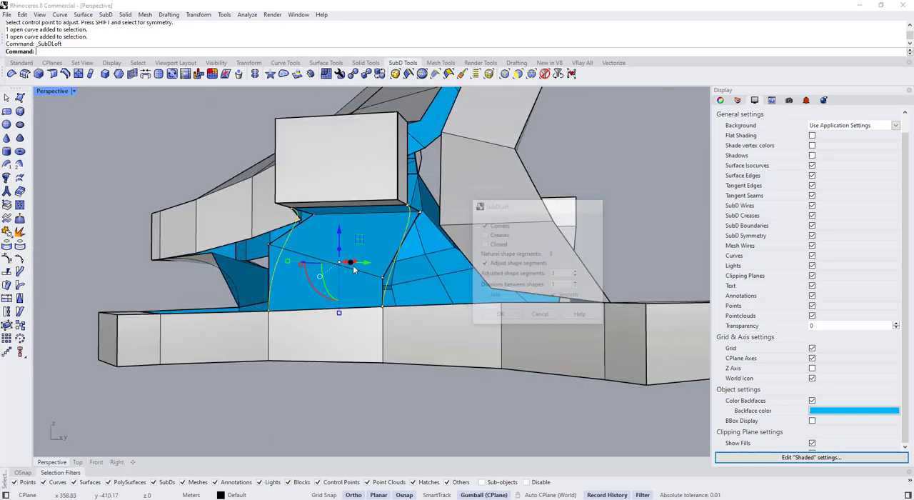
pyautogui.press('Return')
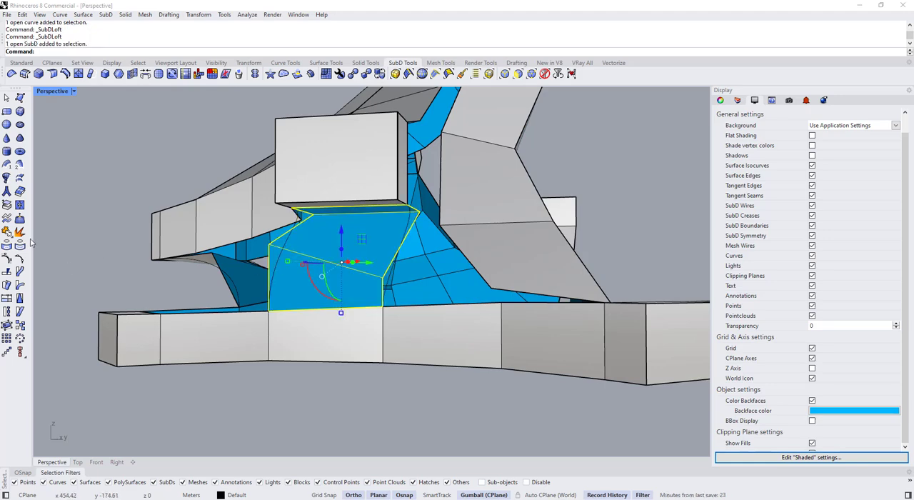
# Flip the direction of the new lofted bridge so its front side faces outward
pyautogui.click(26, 63)
pyautogui.click(20, 285)
pyautogui.click(359, 269)
pyautogui.rightClick(359, 269)
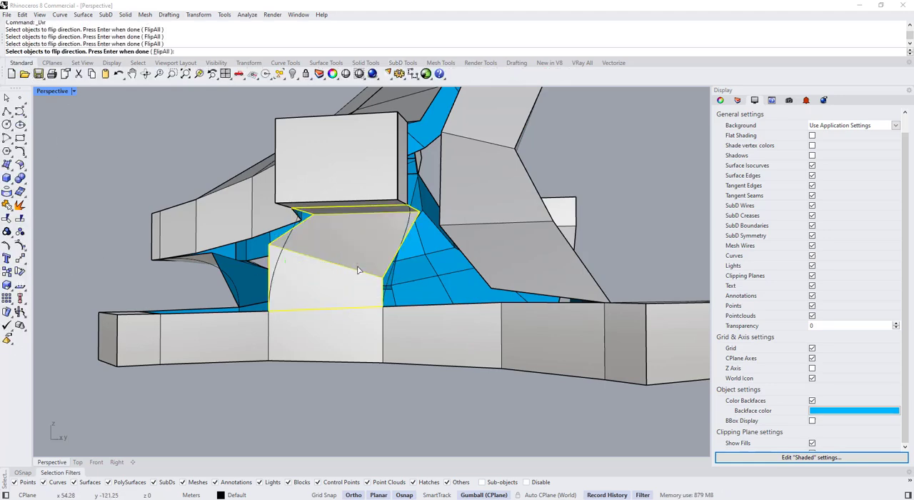
pyautogui.moveTo(279, 279); pyautogui.dragTo(239, 275, button='right')
pyautogui.scroll(-4, 342, 286)
pyautogui.press('Escape')
# Join the lofted bridge with the upper and lower SubDs using smooth joined edges, and switch to smooth display
pyautogui.click(239, 275)
pyautogui.keyDown('shift'); pyautogui.click(308, 275); pyautogui.keyUp('shift')
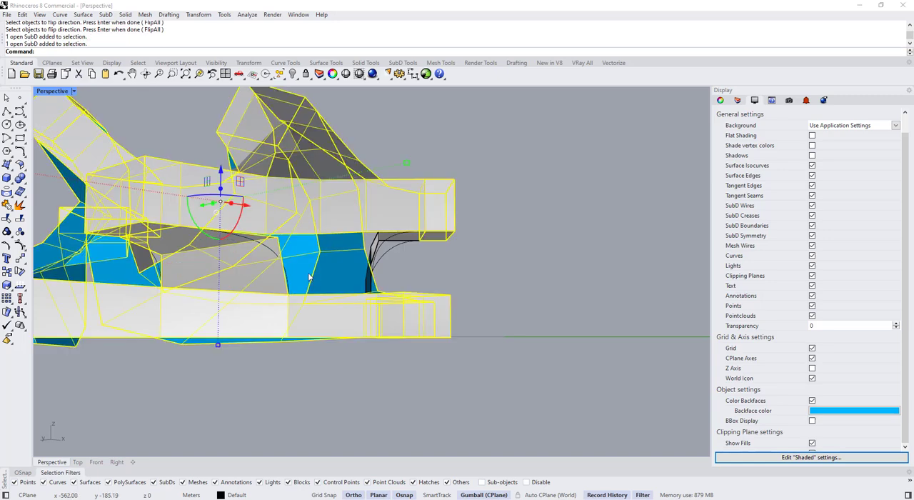
pyautogui.moveTo(425, 300); pyautogui.dragTo(310, 275, button='right')
pyautogui.scroll(3, 322, 280)
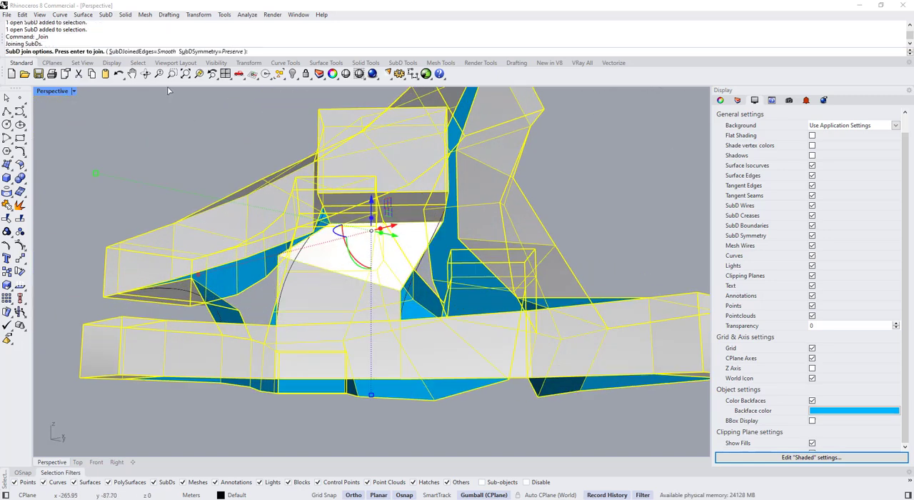
pyautogui.press('Return')
pyautogui.click(468, 280)
pyautogui.press('Tab')
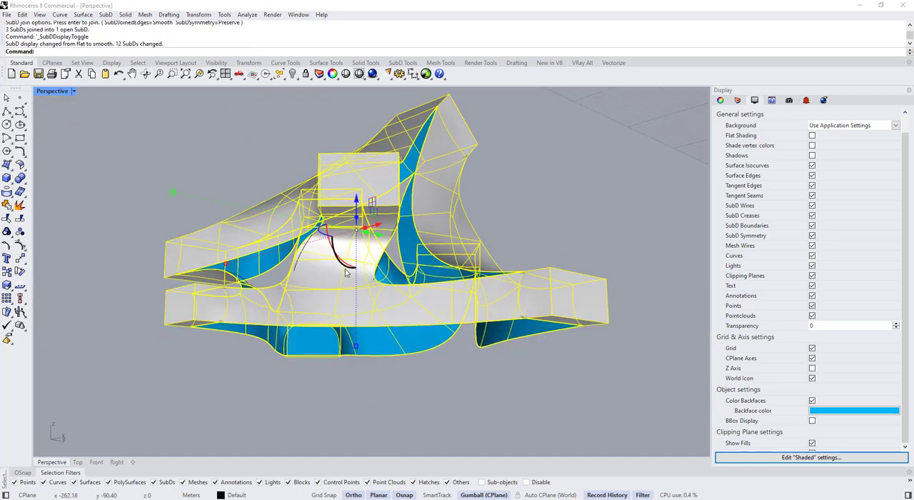
pyautogui.click(343, 380)
pyautogui.press('Tab')
pyautogui.moveTo(343, 380); pyautogui.dragTo(313, 259, button='right')
pyautogui.click(312, 249)
pyautogui.press('Tab')
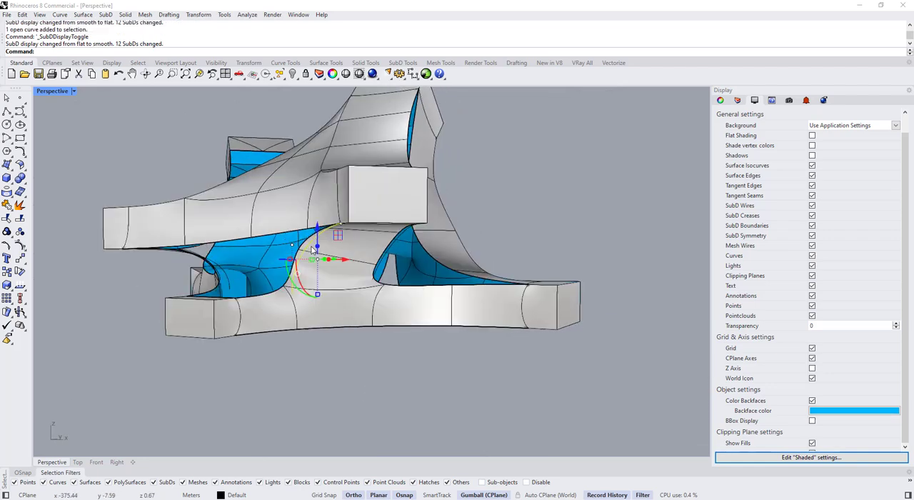
pyautogui.keyDown('shift'); pyautogui.click(383, 271); pyautogui.keyUp('shift')
pyautogui.moveTo(237, 292); pyautogui.dragTo(343, 290, button='right')
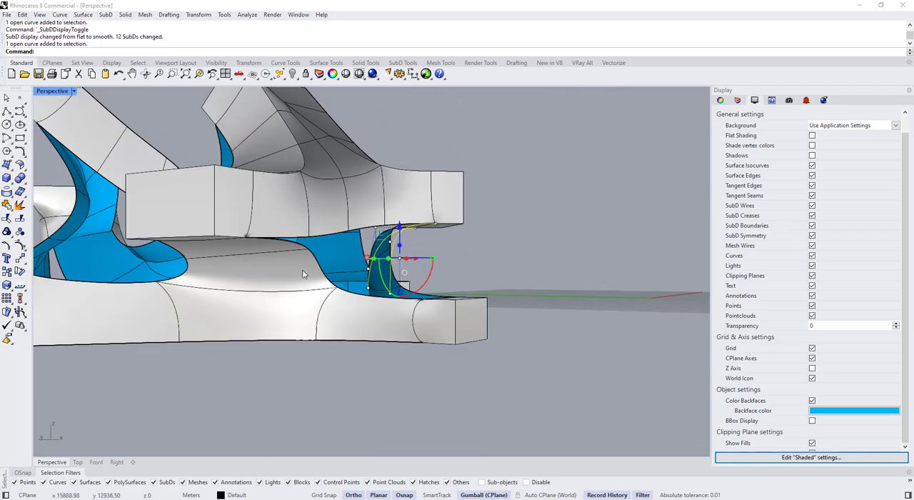
pyautogui.moveTo(302, 269); pyautogui.dragTo(276, 308, button='right')
pyautogui.keyDown('shift'); pyautogui.click(273, 310); pyautogui.keyUp('shift')
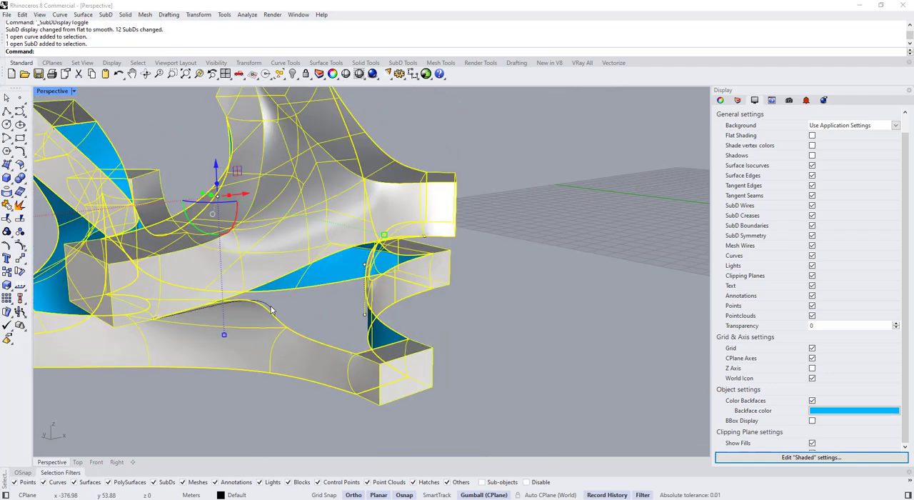
pyautogui.keyDown('ctrl'); pyautogui.click(286, 341); pyautogui.keyUp('ctrl')
pyautogui.moveTo(286, 340); pyautogui.dragTo(340, 328, button='right')
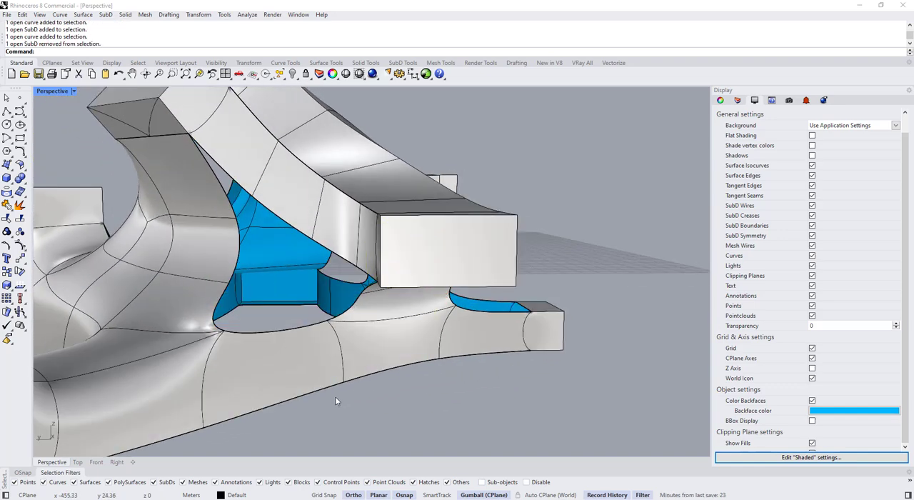
# Select all curves with SelCrv and hide them
pyautogui.write('SelCrv')
pyautogui.press('Return')
pyautogui.hotkey('ctrl', 'h')
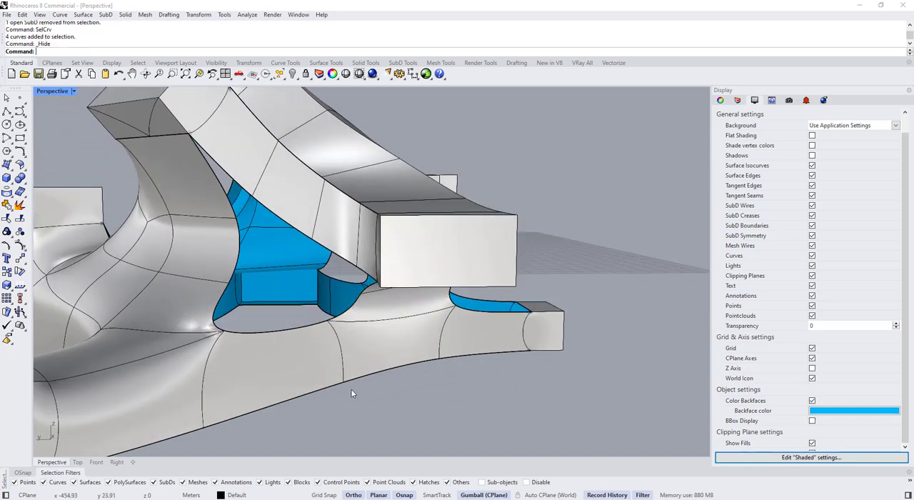
# Stitch the first bridge's top corner vertex to the adjacent vertex on the upper ribbon's lower edge at their average location
pyautogui.press('Tab')
pyautogui.moveTo(422, 300); pyautogui.dragTo(196, 255, button='right')
pyautogui.press('Tab')
pyautogui.press('Tab')
pyautogui.scroll(4, 228, 244)
pyautogui.scroll(8, 189, 285)
pyautogui.keyDown('ctrl'); pyautogui.keyDown('shift'); pyautogui.click(190, 285); pyautogui.keyUp('shift'); pyautogui.keyUp('ctrl')
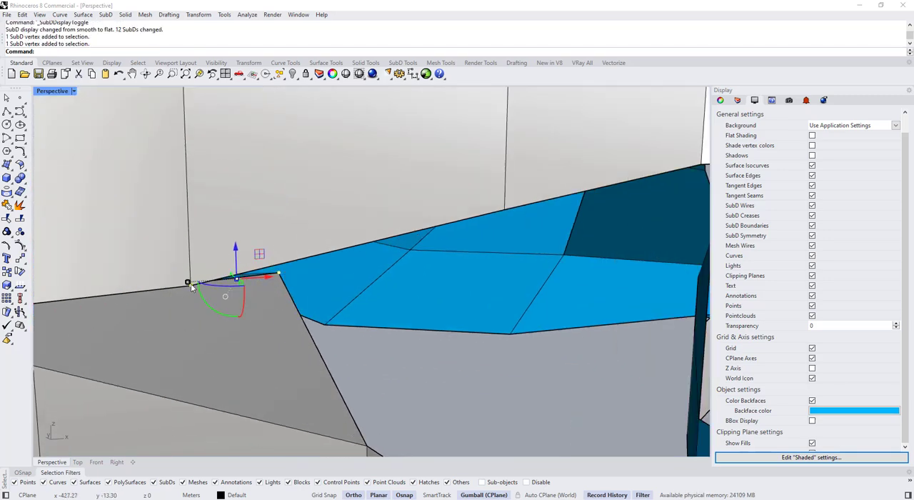
pyautogui.scroll(-8, 278, 237)
pyautogui.click(402, 63)
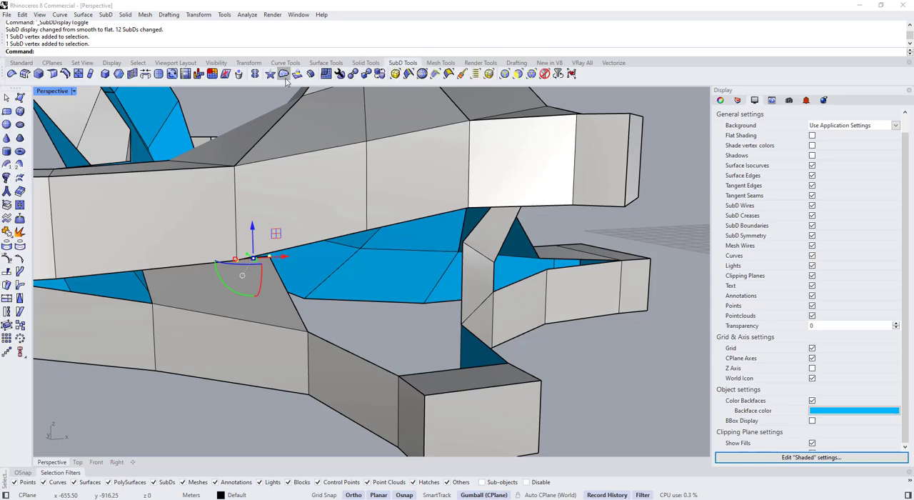
pyautogui.click(133, 77)
pyautogui.rightClick(235, 248)
pyautogui.scroll(-8, 234, 248)
pyautogui.press('Escape')
# Inspect the bridges and ribbons from several sides in both smooth and flat SubD display
pyautogui.moveTo(237, 255); pyautogui.dragTo(375, 311, button='right')
pyautogui.press('Tab')
pyautogui.press('Tab')
pyautogui.scroll(3, 401, 257)
pyautogui.scroll(-7, 408, 230)
pyautogui.press('Escape')
pyautogui.press('Tab')
pyautogui.press('Tab')
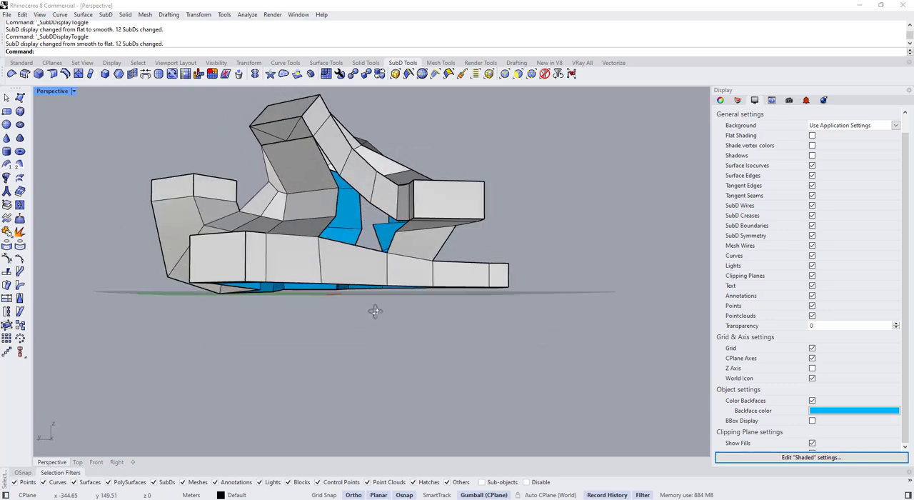
pyautogui.scroll(3, 413, 237)
pyautogui.moveTo(413, 238); pyautogui.dragTo(199, 245, button='right')
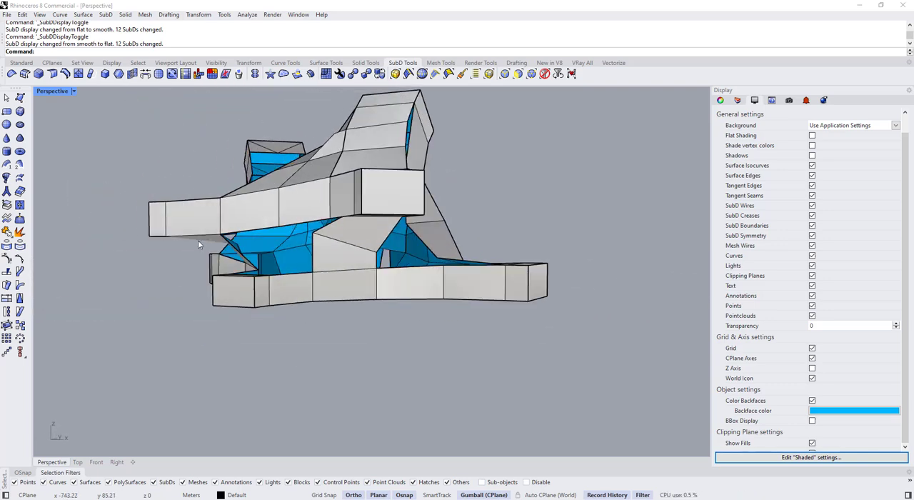
# Stitch the second bridge's loose top vertex to the neighbouring corner vertex of the upper ribbon at their average location
pyautogui.scroll(4, 342, 206)
pyautogui.moveTo(309, 226); pyautogui.dragTo(296, 202, button='right')
pyautogui.scroll(4, 335, 211)
pyautogui.keyDown('ctrl'); pyautogui.keyDown('shift'); pyautogui.click(326, 224); pyautogui.keyUp('shift'); pyautogui.keyUp('ctrl')
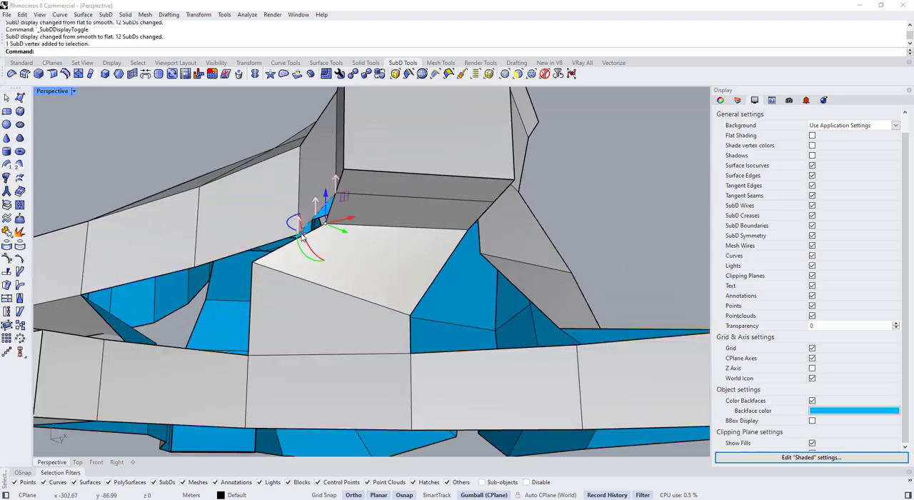
pyautogui.moveTo(301, 238); pyautogui.dragTo(314, 246, button='right')
pyautogui.scroll(2, 315, 247)
pyautogui.keyDown('ctrl'); pyautogui.keyDown('shift'); pyautogui.click(294, 237); pyautogui.keyUp('shift'); pyautogui.keyUp('ctrl')
pyautogui.rightClick(295, 236)
pyautogui.rightClick(293, 237)
pyautogui.scroll(-4, 293, 237)
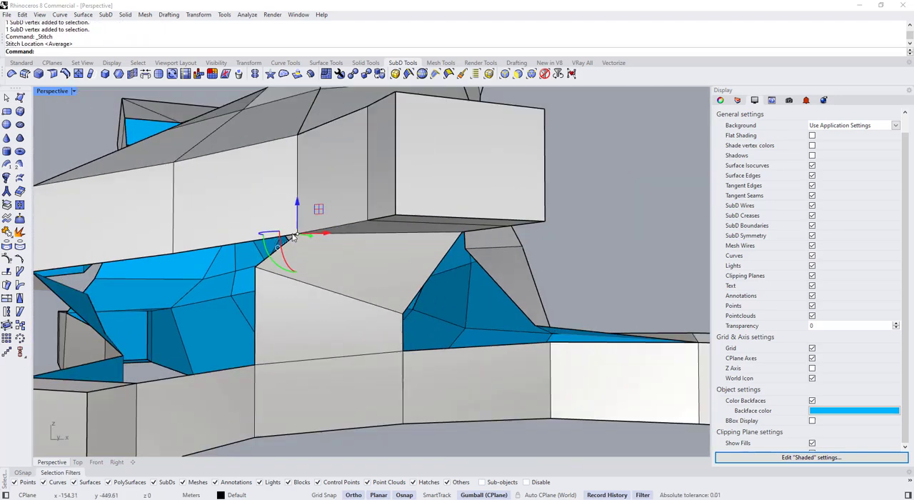
pyautogui.scroll(-2, 294, 237)
pyautogui.moveTo(375, 251); pyautogui.dragTo(424, 297, button='right')
pyautogui.press('Escape')
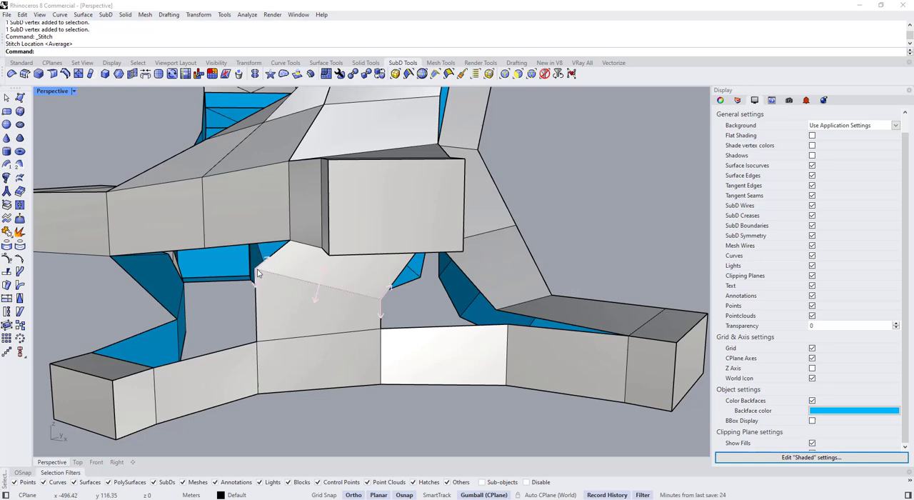
# Move the two side vertices of the second bridge's middle edge to narrow it, using object gumball alignment for the second vertex
pyautogui.moveTo(270, 276); pyautogui.dragTo(286, 250)
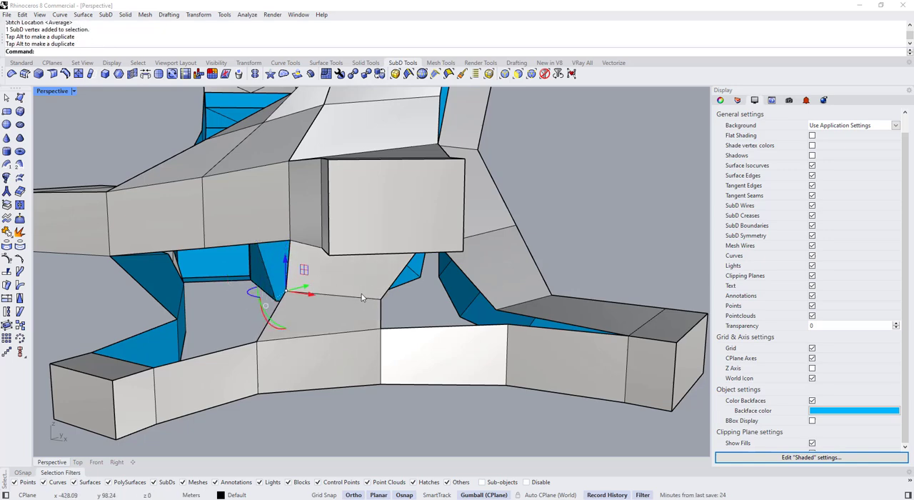
pyautogui.press('Escape')
pyautogui.moveTo(361, 297); pyautogui.dragTo(364, 307, button='right')
pyautogui.moveTo(430, 237); pyautogui.dragTo(377, 292, button='right')
pyautogui.click(383, 267)
pyautogui.click(420, 343)
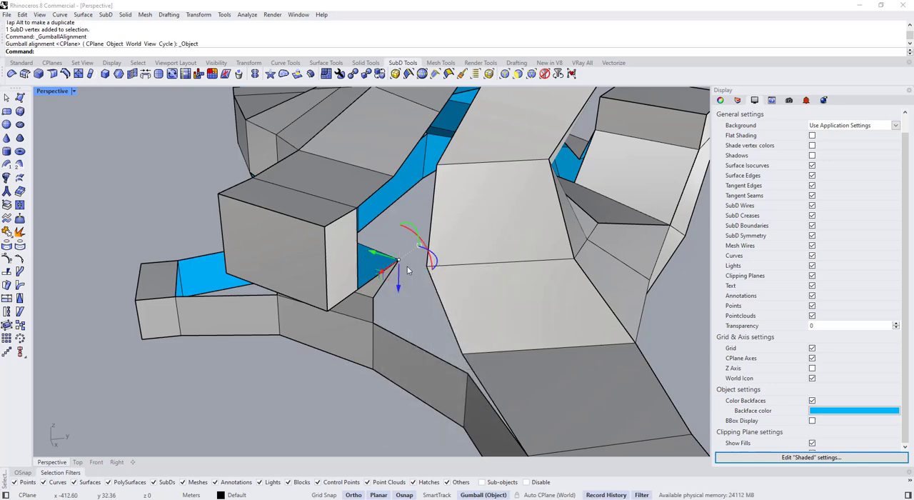
pyautogui.moveTo(382, 257); pyautogui.dragTo(378, 255)
pyautogui.moveTo(381, 267); pyautogui.dragTo(392, 241, button='right')
pyautogui.moveTo(392, 250); pyautogui.dragTo(393, 260)
pyautogui.scroll(-5, 392, 260)
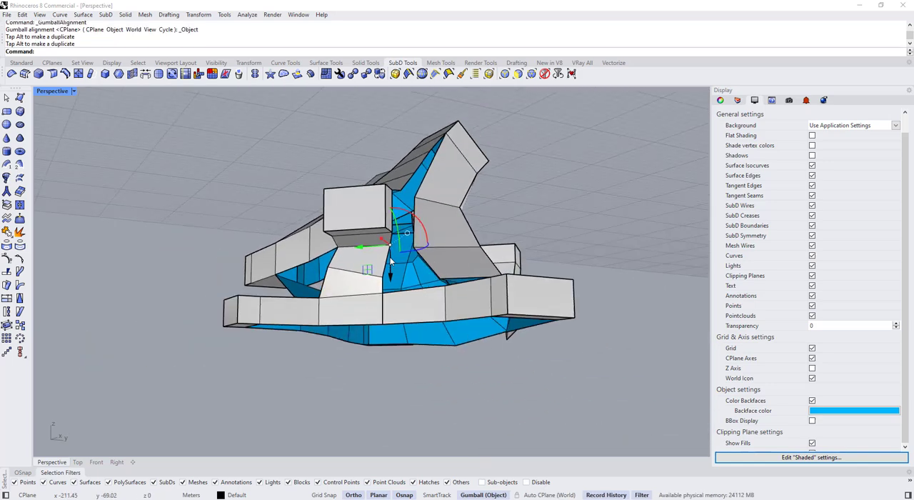
# Delete the two diagonal edges on the face under the tall upper box and check the result in smooth display
pyautogui.press('Escape')
pyautogui.press('Tab')
pyautogui.press('Tab')
pyautogui.moveTo(377, 343); pyautogui.dragTo(449, 188, button='right')
pyautogui.press('Tab')
pyautogui.press('Tab')
pyautogui.keyDown('ctrl'); pyautogui.keyDown('shift'); pyautogui.click(485, 171); pyautogui.keyUp('shift'); pyautogui.keyUp('ctrl')
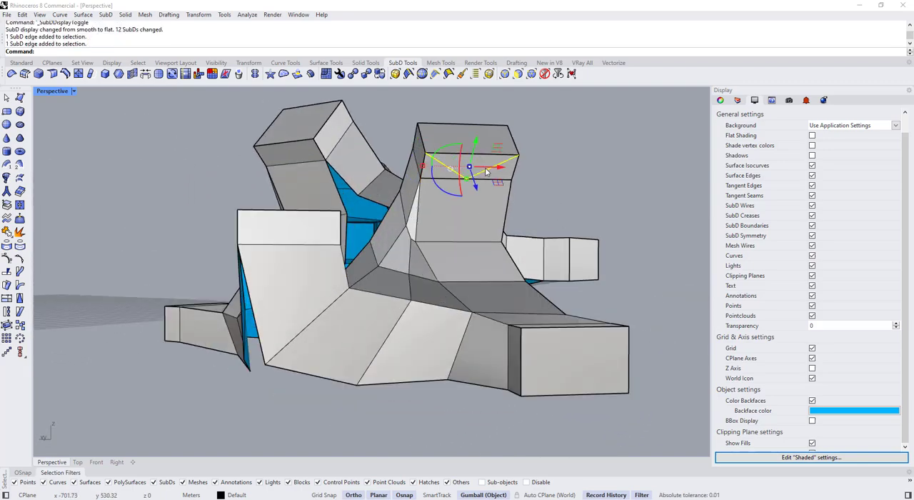
pyautogui.scroll(5, 464, 186)
pyautogui.click(462, 191)
pyautogui.press('Escape')
# Extract the cleaned face under the tall box and join it back to the SubD with smooth edges
pyautogui.press('Tab')
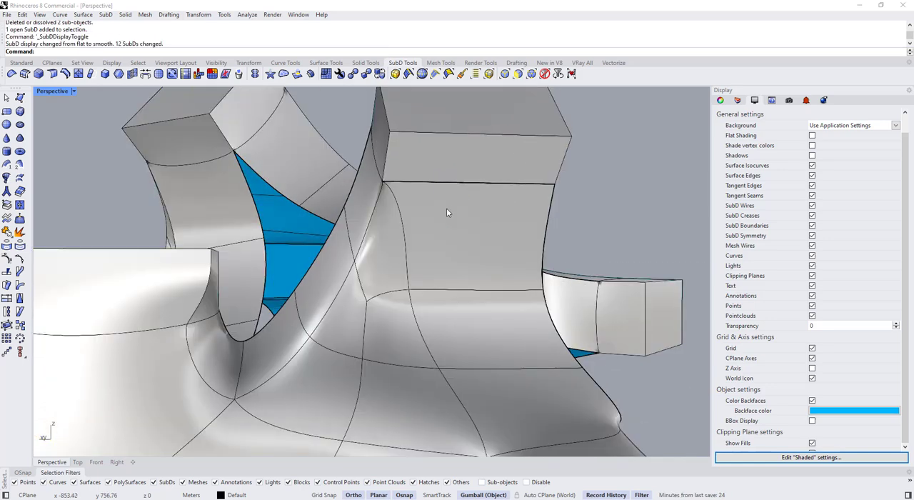
pyautogui.press('Tab')
pyautogui.click(11, 206)
pyautogui.click(408, 172)
pyautogui.press('Return')
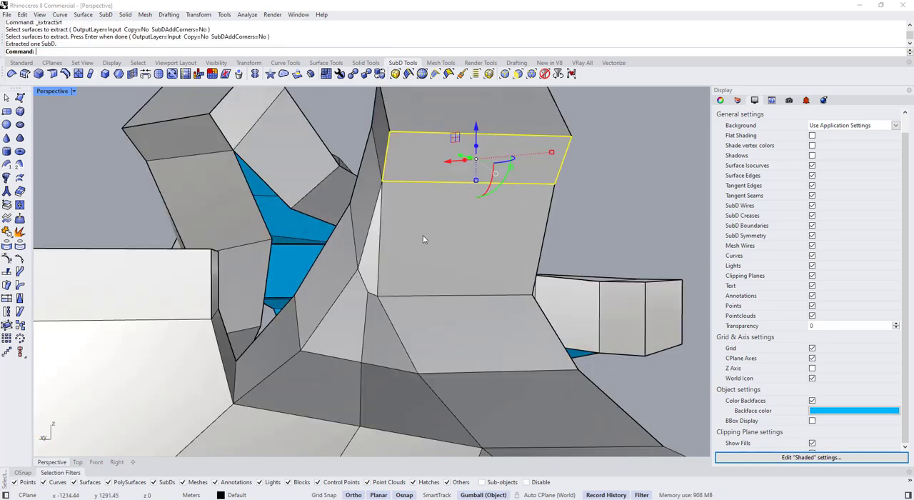
pyautogui.keyDown('shift'); pyautogui.click(423, 233); pyautogui.keyUp('shift')
pyautogui.hotkey('ctrl', 'j')
pyautogui.scroll(-5, 479, 214)
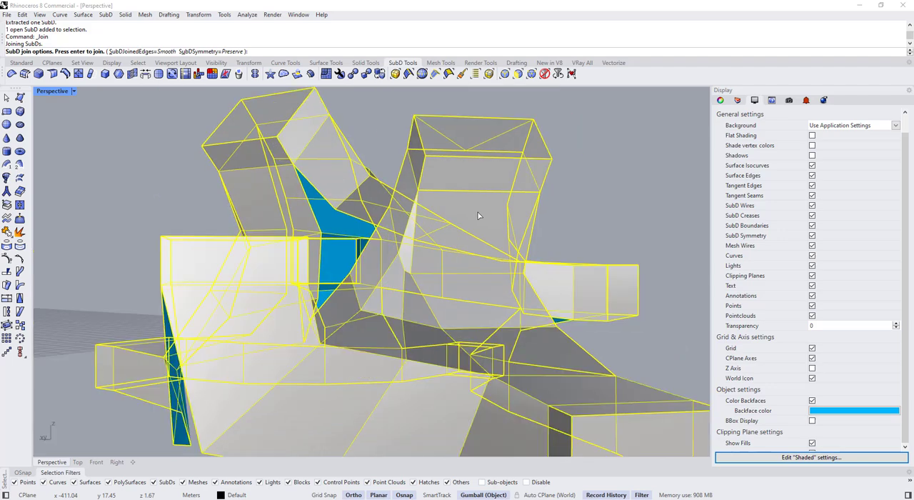
pyautogui.press('Return')
pyautogui.press('Tab')
# Try to join the other upper box's ribbon across the creased edge under the box
pyautogui.press('Tab')
pyautogui.moveTo(553, 205); pyautogui.dragTo(329, 214, button='right')
pyautogui.press('Tab')
pyautogui.press('Tab')
pyautogui.press('Tab')
pyautogui.press('Tab')
pyautogui.click(330, 215)
pyautogui.hotkey('ctrl', 'j')
pyautogui.press('Return')
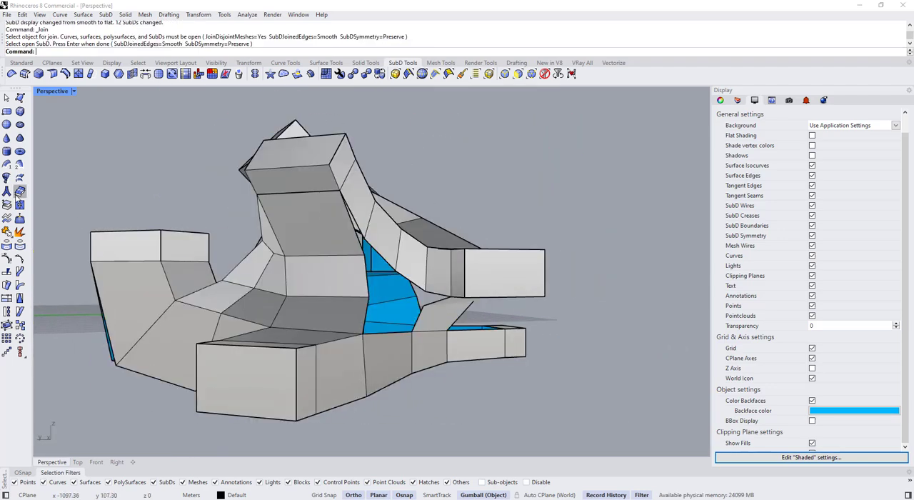
pyautogui.click(352, 223)
pyautogui.hotkey('ctrl', 'j')
pyautogui.press('Return')
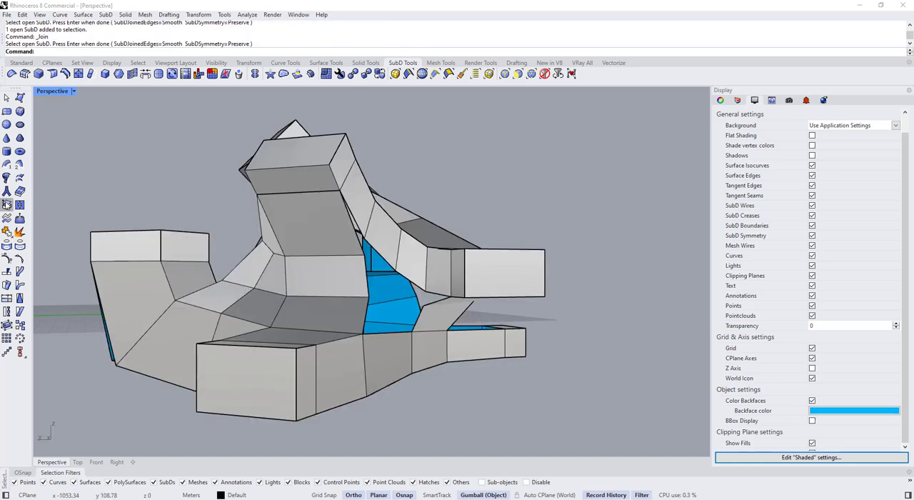
# Extract the ribbon face below the upper box's creased edge and join it back to the SubD with smooth edges
pyautogui.click(6, 205)
pyautogui.click(290, 213)
pyautogui.press('Return')
pyautogui.click(393, 177)
pyautogui.click(319, 213)
pyautogui.keyDown('shift'); pyautogui.click(314, 184); pyautogui.keyUp('shift')
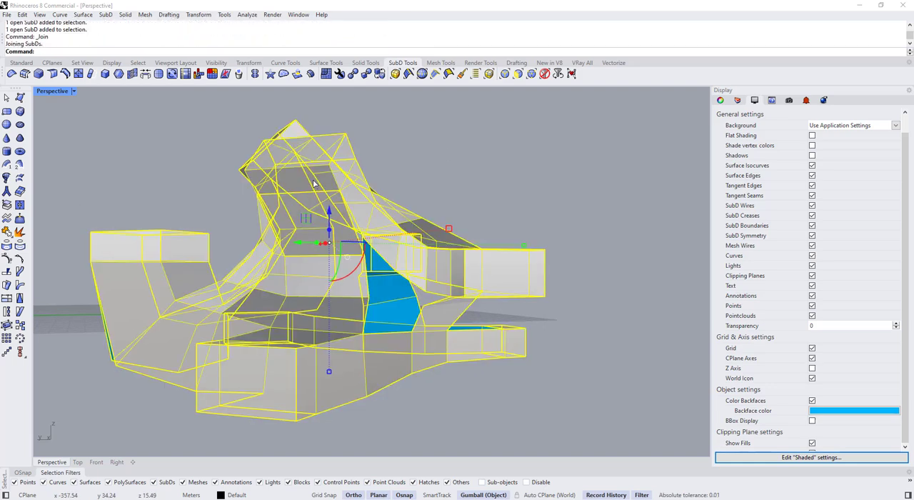
pyautogui.press('Return')
pyautogui.click(411, 164)
pyautogui.press('Tab')
# Delete the ribbon face directly below the upper box's creased edge
pyautogui.press('Tab')
pyautogui.scroll(6, 332, 189)
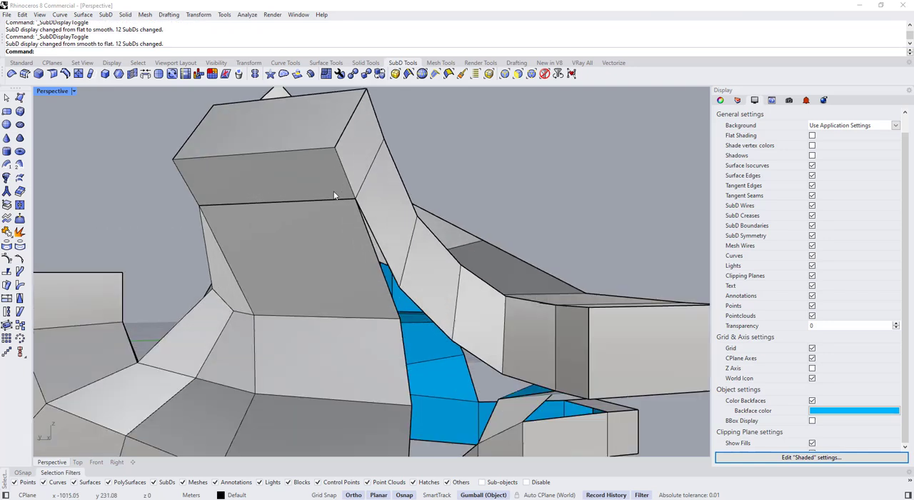
pyautogui.press('Tab')
pyautogui.press('Tab')
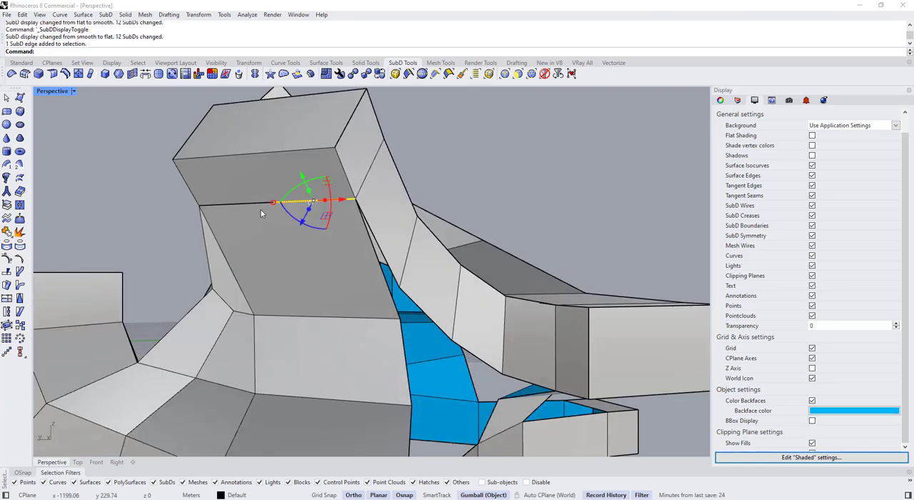
pyautogui.press('Escape')
pyautogui.keyDown('ctrl'); pyautogui.keyDown('shift'); pyautogui.click(313, 241); pyautogui.keyUp('shift'); pyautogui.keyUp('ctrl')
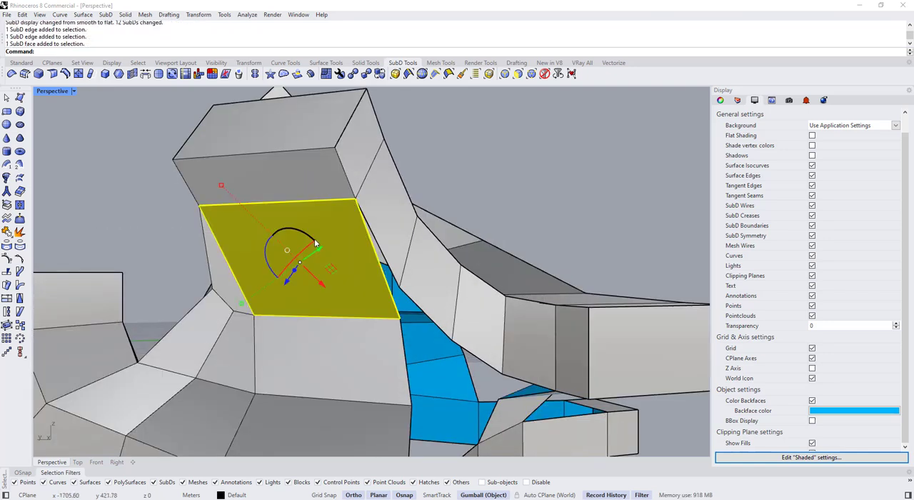
pyautogui.press('Delete')
pyautogui.click(318, 357)
# Fill the opening below the upper box with a quad SubD 3D face snapped to its corners, and switch to smooth display
pyautogui.click(20, 110)
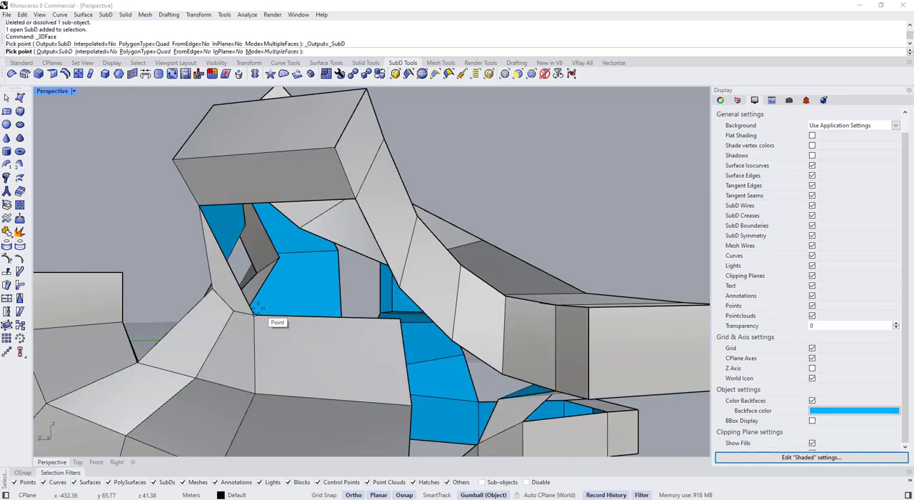
pyautogui.click(195, 200)
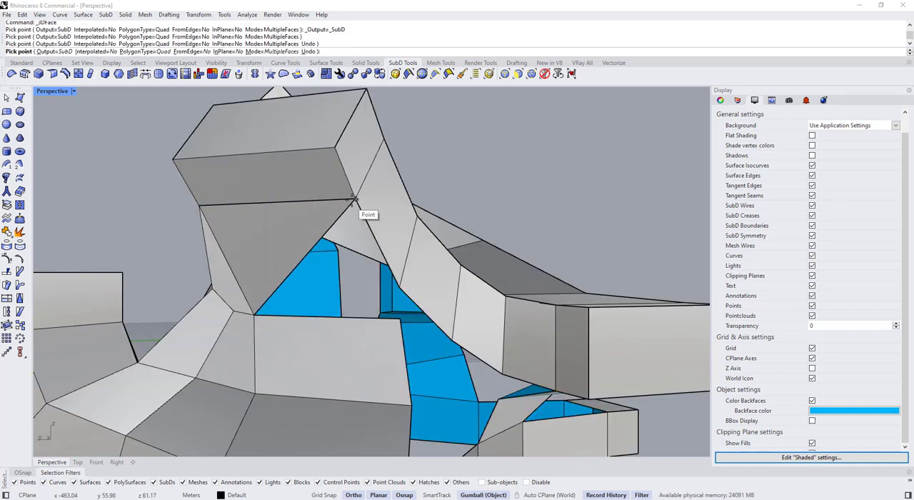
pyautogui.click(352, 199)
pyautogui.press('Tab')
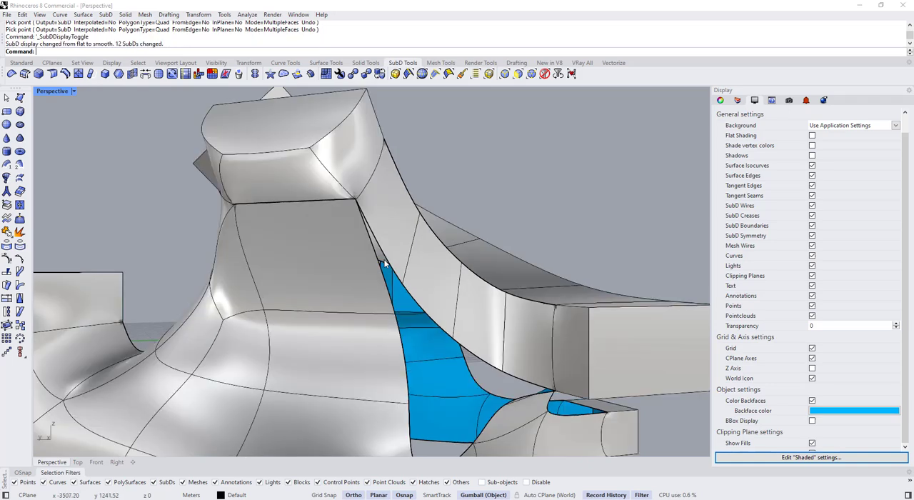
# Delete the quad face under the upper box, between its base edge and the ribbon below
pyautogui.press('Tab')
pyautogui.moveTo(312, 208); pyautogui.dragTo(334, 191, button='right')
pyautogui.moveTo(262, 194); pyautogui.dragTo(247, 182, button='right')
pyautogui.keyDown('ctrl'); pyautogui.keyDown('shift'); pyautogui.click(246, 182); pyautogui.keyUp('shift'); pyautogui.keyUp('ctrl')
pyautogui.press('Delete')
pyautogui.click(295, 222)
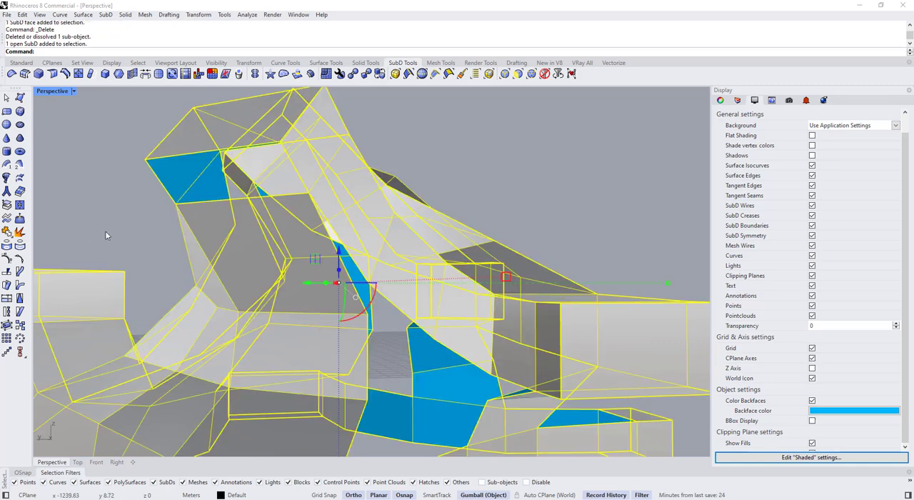
pyautogui.click(7, 218)
pyautogui.press('Return')
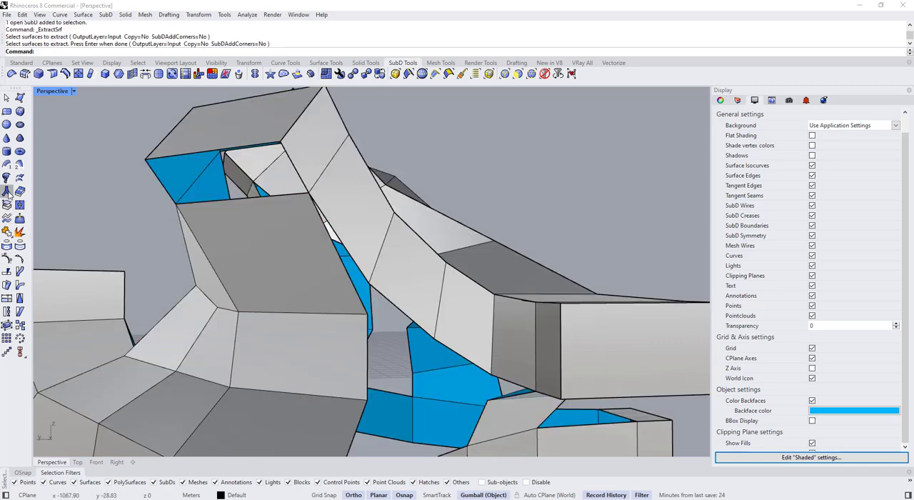
# Refill the opening between the upper box and its ribbon with a quad SubD 3D face snapped to the four corners
pyautogui.click(208, 245)
pyautogui.click(20, 99)
pyautogui.click(176, 202)
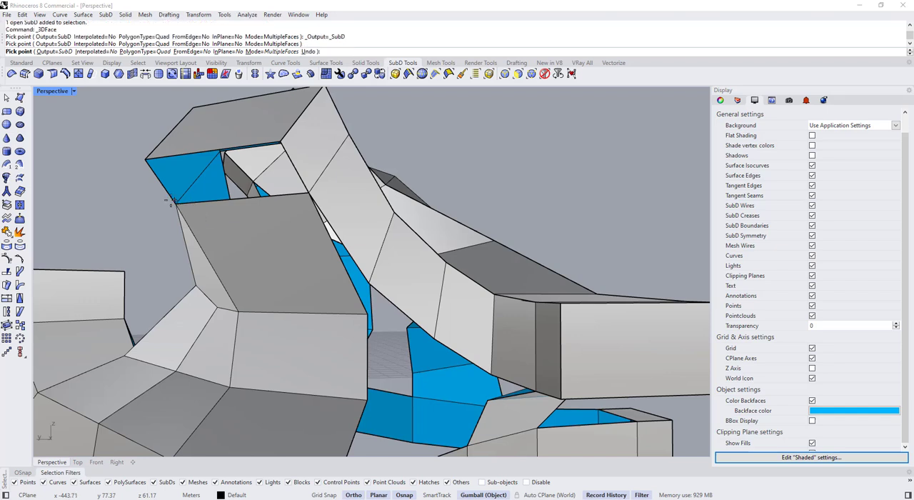
pyautogui.click(145, 159)
pyautogui.click(280, 142)
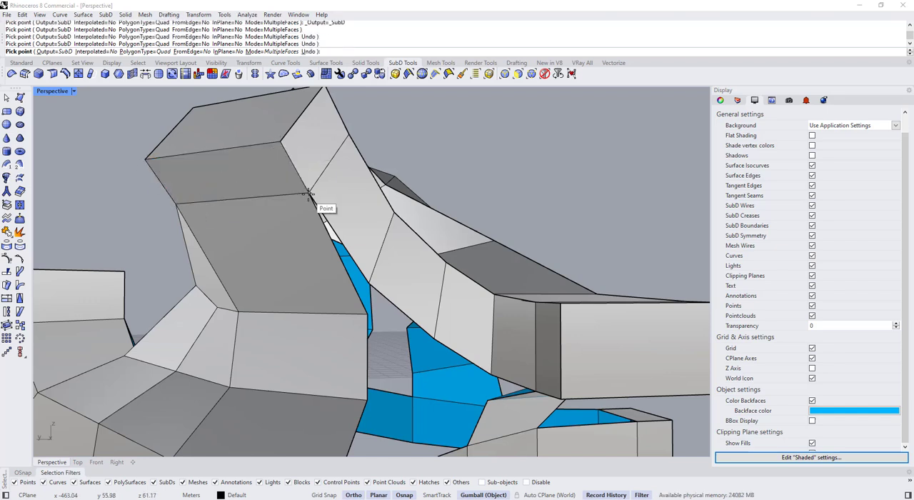
# Crease the SubD edges at the upper box's new face and check the shape in smooth display
pyautogui.press('Tab')
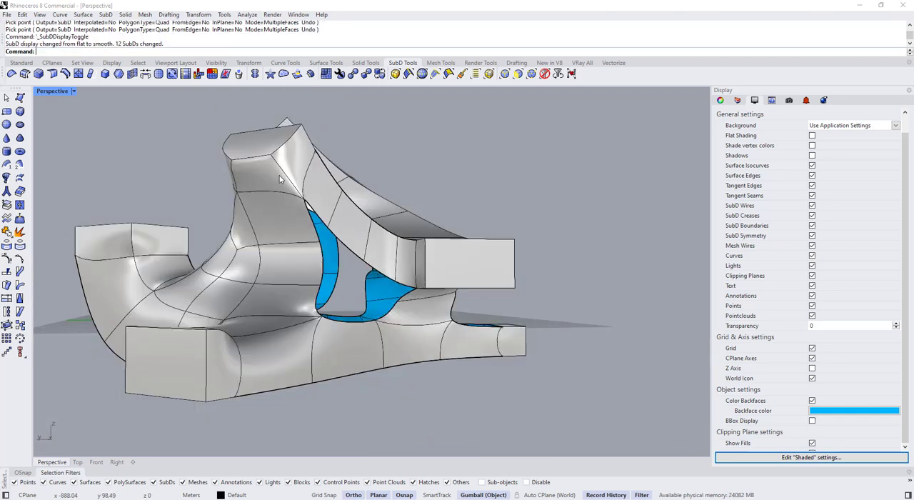
pyautogui.press('Tab')
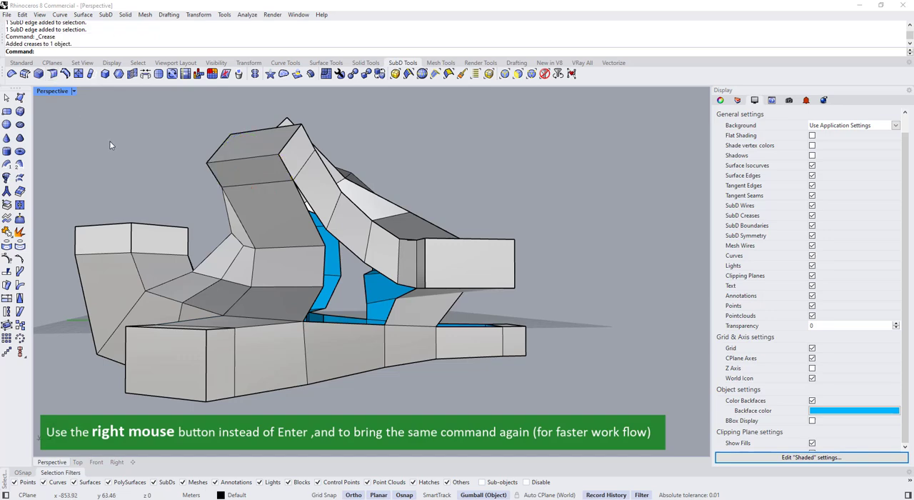
pyautogui.press('Tab')
pyautogui.scroll(-2, 109, 145)
pyautogui.press('Tab')
pyautogui.click(141, 166)
pyautogui.press('Tab')
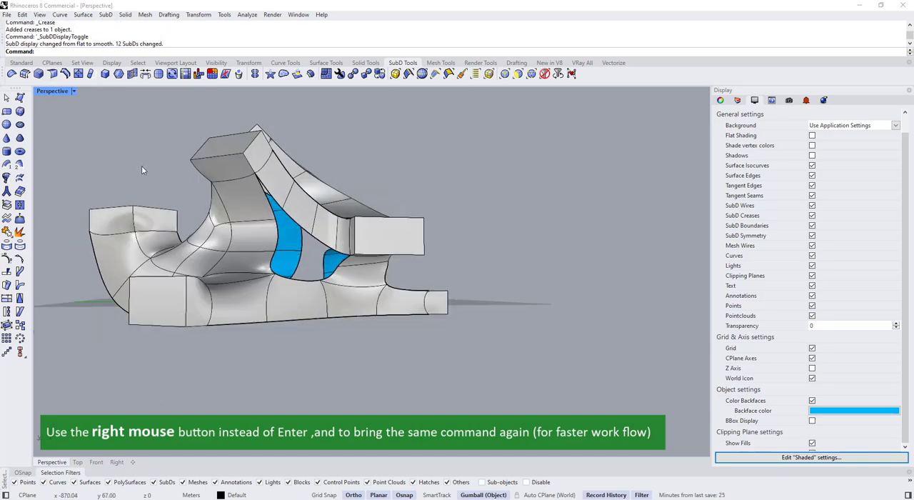
# Crease the edge chain running from the second upper box down the ribbon joint to the neighbouring corner box
pyautogui.moveTo(142, 166); pyautogui.dragTo(392, 228, button='right')
pyautogui.press('Tab')
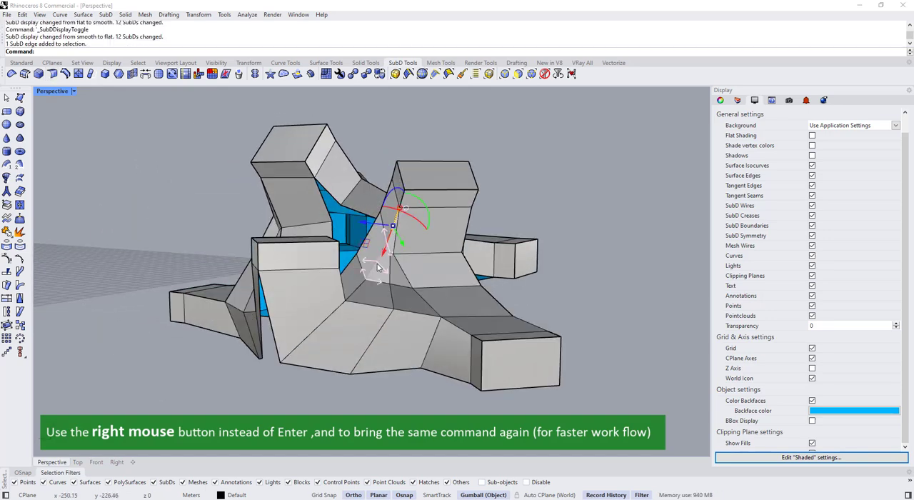
pyautogui.moveTo(363, 292); pyautogui.dragTo(193, 339, button='right')
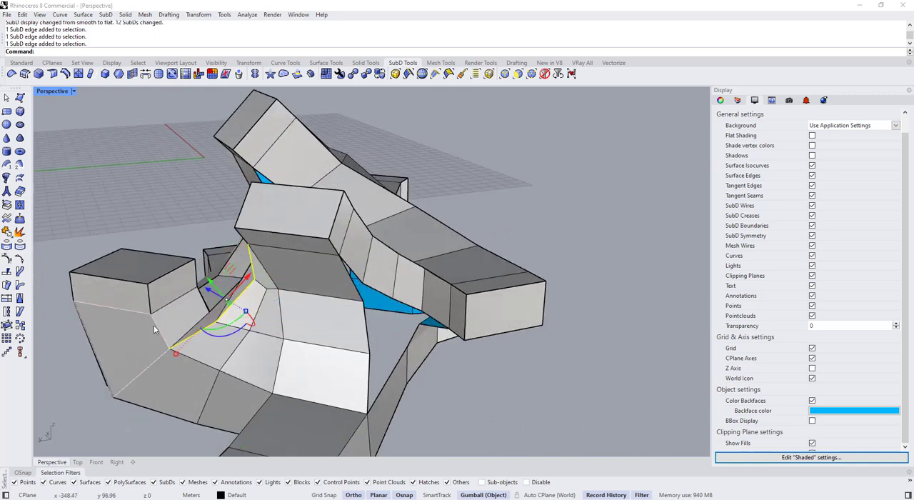
pyautogui.click(148, 230)
pyautogui.press('Tab')
pyautogui.moveTo(157, 195); pyautogui.dragTo(393, 335, button='right')
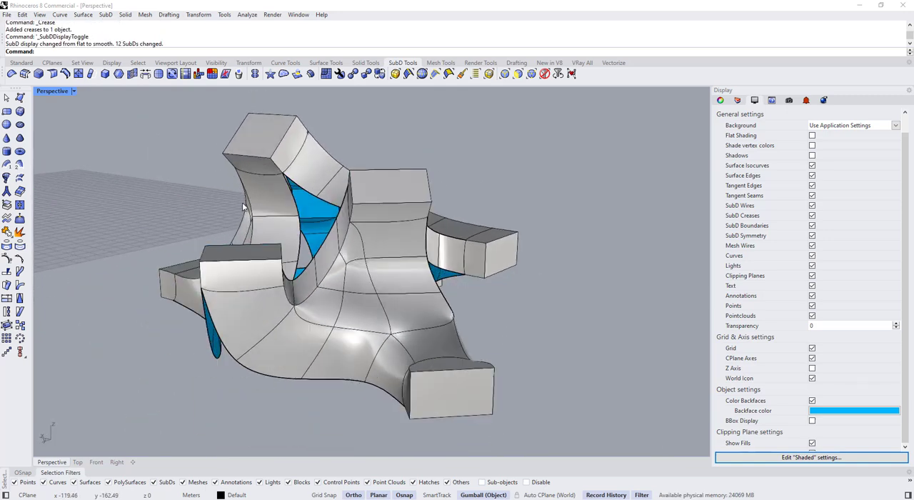
# Crease the ribbon edge chain from the second upper box down to the low end box, and check it smoothed
pyautogui.press('Tab')
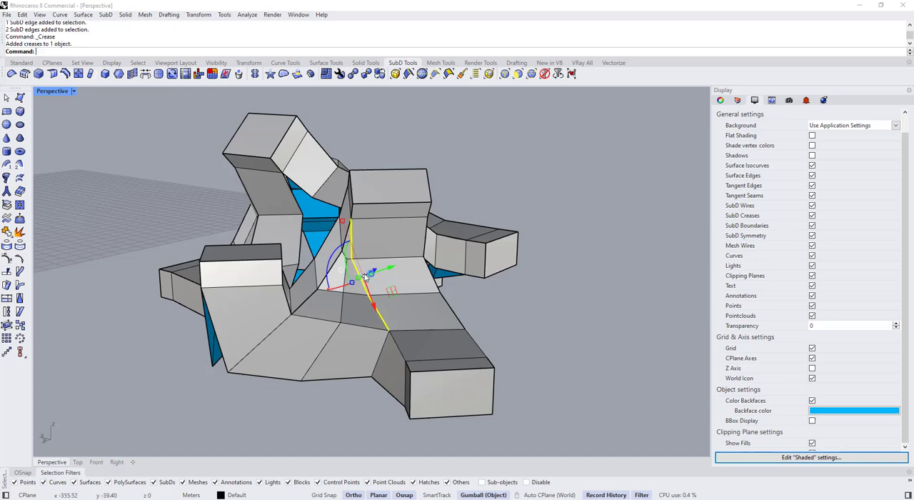
pyautogui.press('Tab')
pyautogui.press('Tab')
pyautogui.moveTo(449, 343); pyautogui.dragTo(434, 364, button='right')
pyautogui.press('Escape')
# Stitch the two separated bottom vertices of the ribbons below the corner box at their average location
pyautogui.press('Tab')
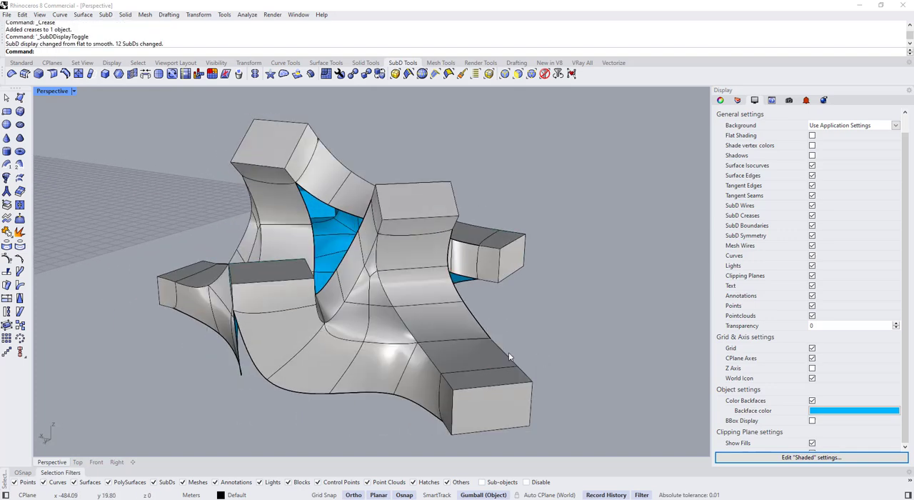
pyautogui.moveTo(509, 352); pyautogui.dragTo(395, 337, button='right')
pyautogui.press('Tab')
pyautogui.press('Tab')
pyautogui.moveTo(321, 304); pyautogui.dragTo(351, 260, button='right')
pyautogui.press('Tab')
pyautogui.press('Tab')
pyautogui.press('Tab')
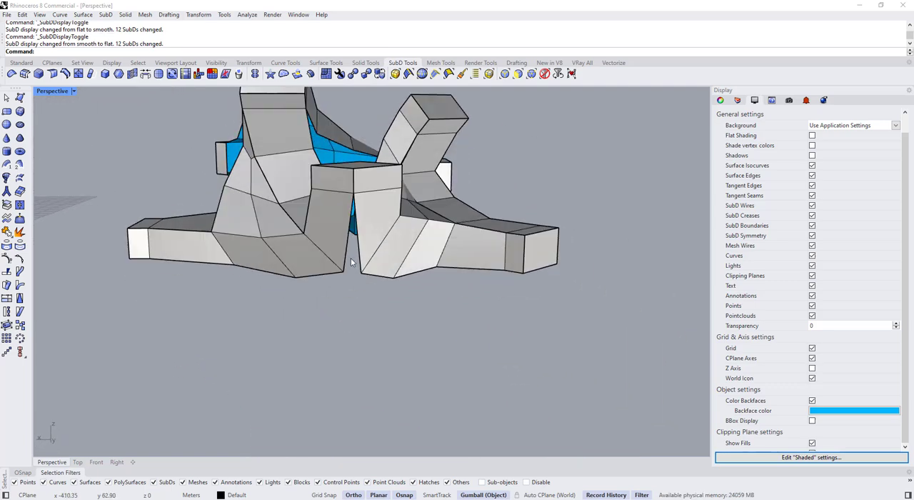
pyautogui.scroll(3, 340, 281)
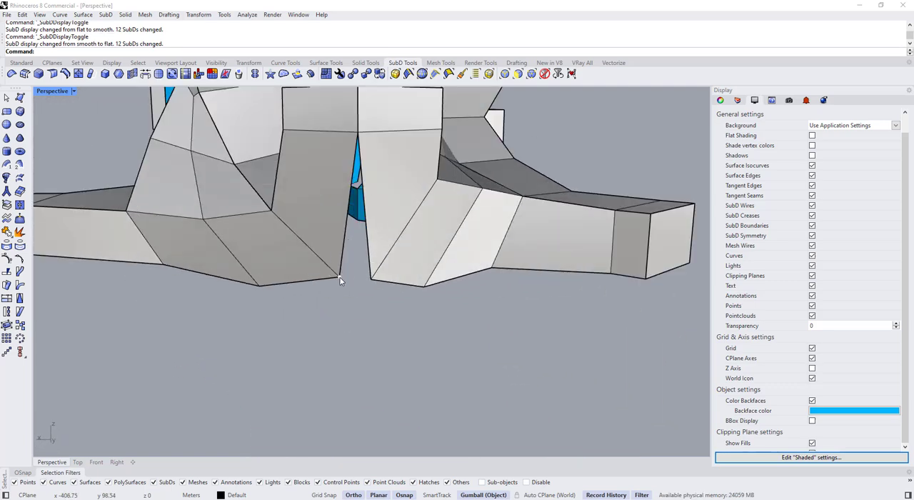
pyautogui.click(120, 74)
pyautogui.scroll(-5, 361, 306)
pyautogui.press('Tab')
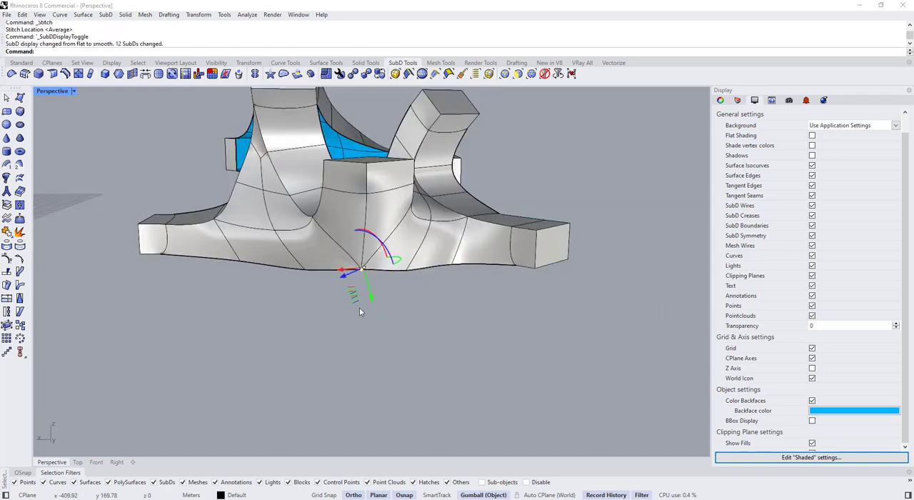
# Crease the stitched edge between the two ribbons below the corner box and return to smooth display
pyautogui.moveTo(362, 306); pyautogui.dragTo(205, 248, button='right')
pyautogui.press('Tab')
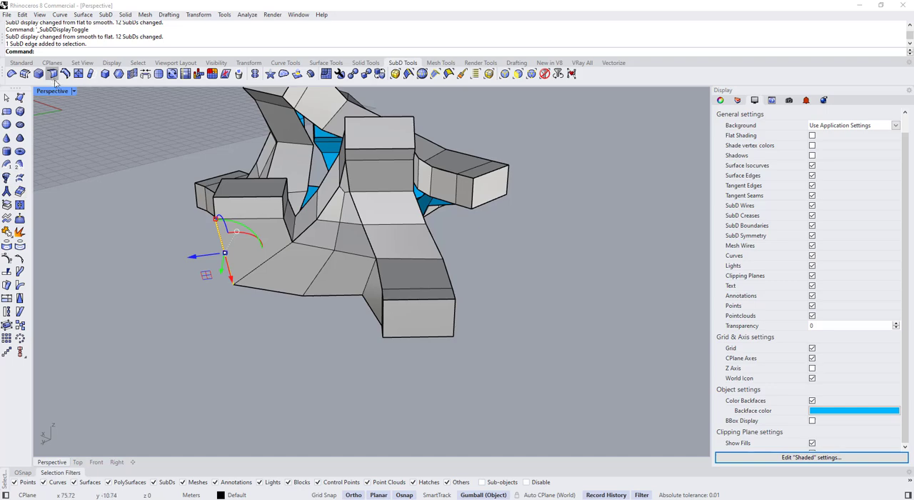
pyautogui.press('Tab')
# Stitch the adjacent vertices where the upper box's ribbon meets the descending side ribbon at their average location
pyautogui.moveTo(130, 254); pyautogui.dragTo(381, 166, button='right')
pyautogui.press('Tab')
pyautogui.scroll(5, 357, 175)
pyautogui.keyDown('ctrl'); pyautogui.keyDown('shift'); pyautogui.click(343, 172); pyautogui.keyUp('shift'); pyautogui.keyUp('ctrl')
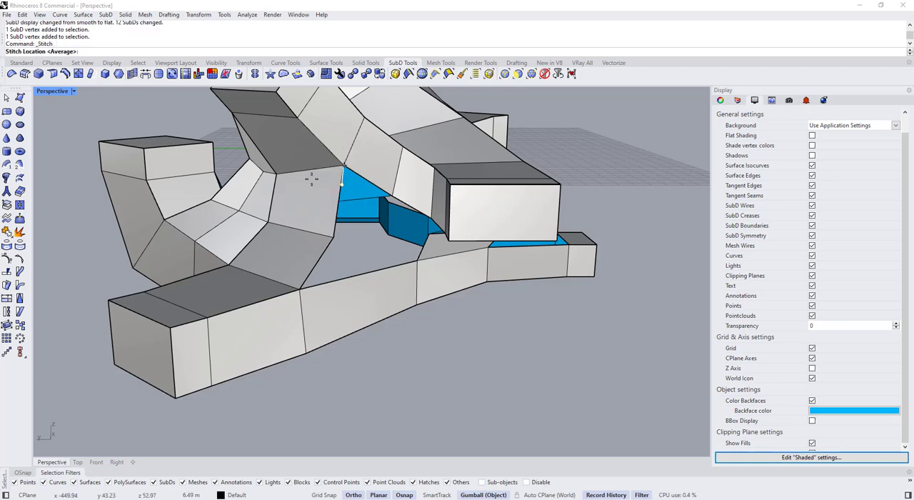
pyautogui.scroll(-4, 343, 182)
pyautogui.click(443, 310)
pyautogui.moveTo(443, 310); pyautogui.dragTo(442, 287, button='right')
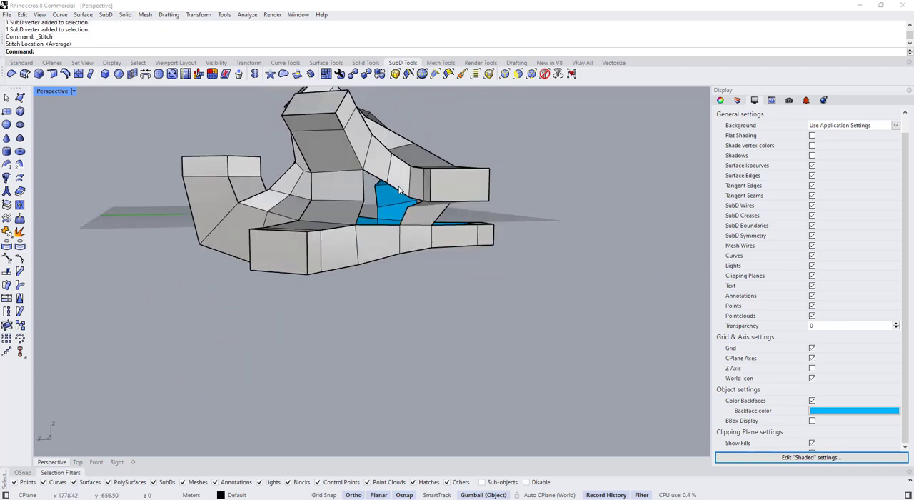
# Stitch the vertices where the descending side ribbon meets the lower connecting ribbon, and check the smoothed result
pyautogui.scroll(6, 357, 190)
pyautogui.press('Return')
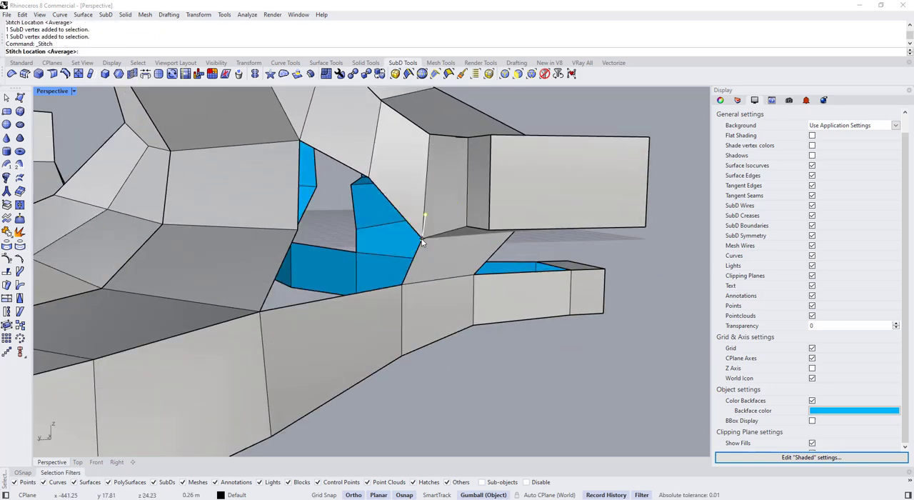
pyautogui.moveTo(421, 227); pyautogui.dragTo(500, 336, button='right')
pyautogui.scroll(6, 465, 322)
pyautogui.keyDown('ctrl'); pyautogui.keyDown('shift'); pyautogui.click(485, 320); pyautogui.keyUp('shift'); pyautogui.keyUp('ctrl')
pyautogui.scroll(-6, 571, 379)
pyautogui.press('Tab')
pyautogui.press('Tab')
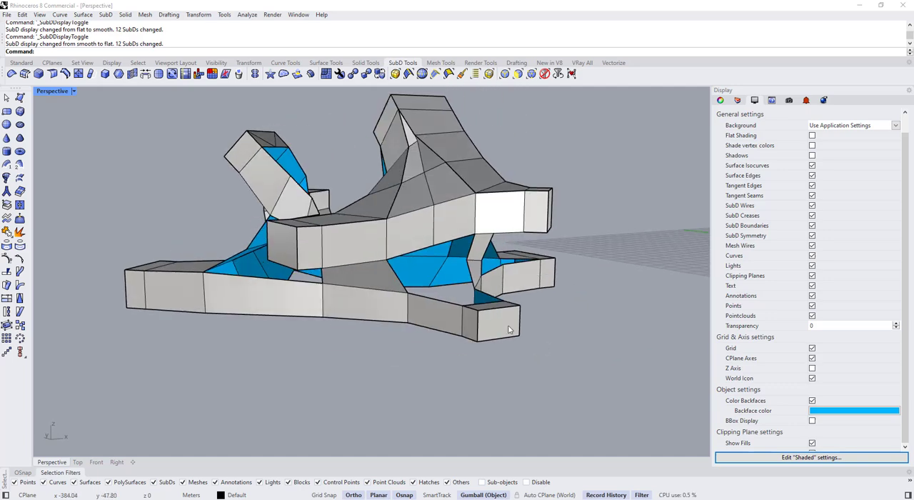
# Bridge the two facing edge chains above the low box with 1 segment, Join enabled and 100% straightness
pyautogui.scroll(5, 380, 276)
pyautogui.keyDown('ctrl'); pyautogui.keyDown('shift'); pyautogui.click(441, 313); pyautogui.keyUp('shift'); pyautogui.keyUp('ctrl')
pyautogui.moveTo(441, 313); pyautogui.dragTo(410, 355, button='right')
pyautogui.scroll(3, 394, 381)
pyautogui.keyDown('ctrl'); pyautogui.keyDown('shift'); pyautogui.click(418, 349); pyautogui.keyUp('shift'); pyautogui.keyUp('ctrl')
pyautogui.moveTo(359, 368); pyautogui.dragTo(267, 263, button='right')
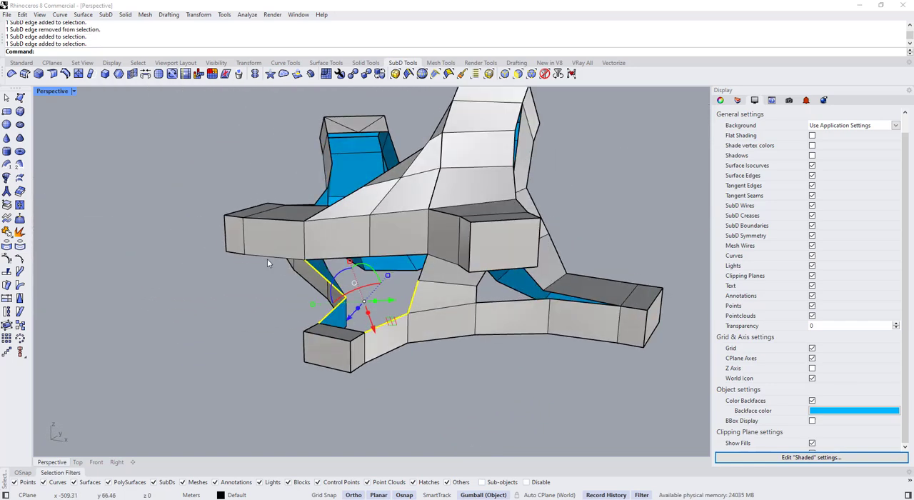
pyautogui.moveTo(407, 293); pyautogui.dragTo(380, 274, button='right')
pyautogui.scroll(5, 424, 257)
pyautogui.click(76, 43)
pyautogui.moveTo(466, 287); pyautogui.dragTo(383, 250, button='right')
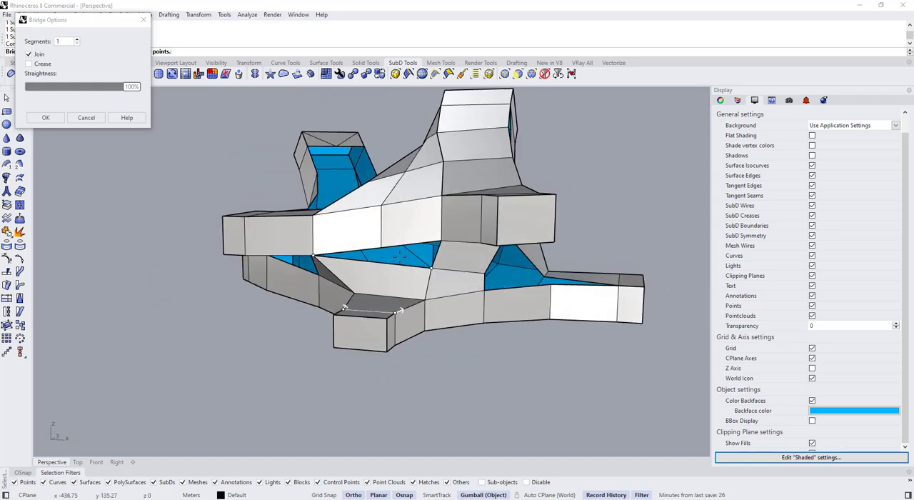
pyautogui.rightClick(383, 250)
# Try to fill the gap between the new bridge and the upper ribbon with a quad SubD 3D face
pyautogui.scroll(4, 384, 250)
pyautogui.click(328, 264)
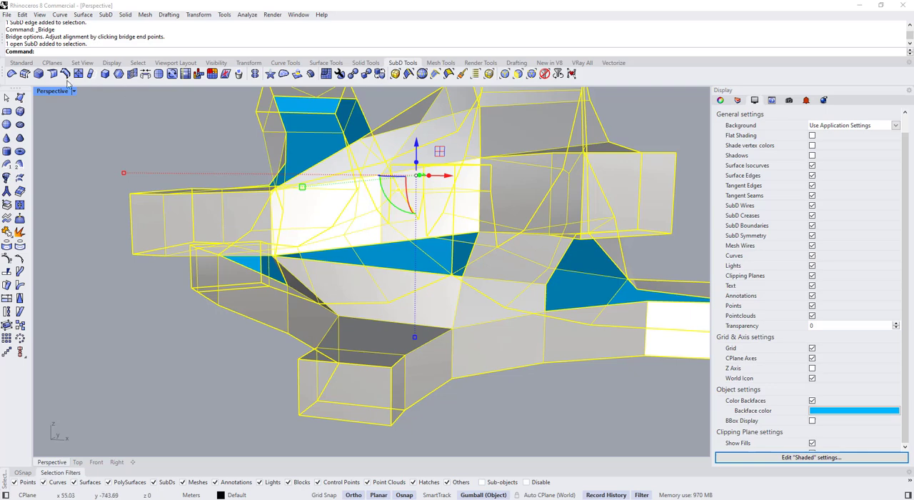
pyautogui.click(19, 112)
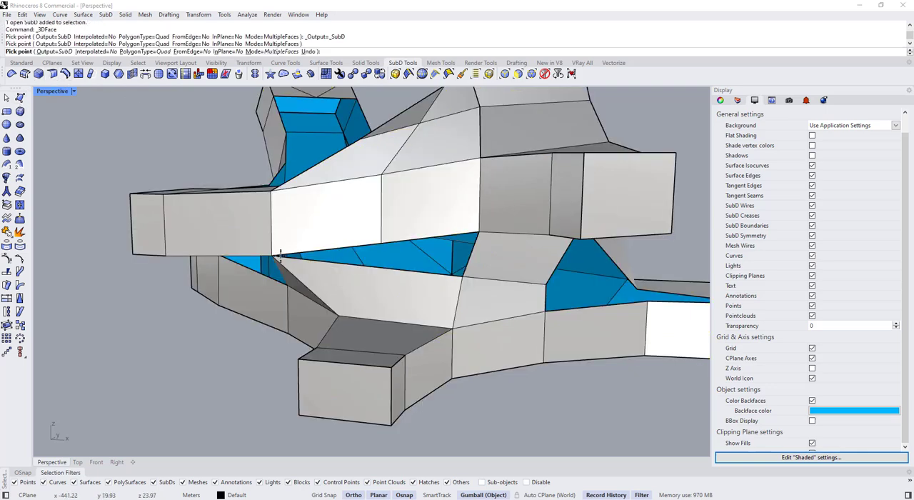
pyautogui.rightClick(274, 258)
pyautogui.click(285, 261)
pyautogui.rightClick(281, 261)
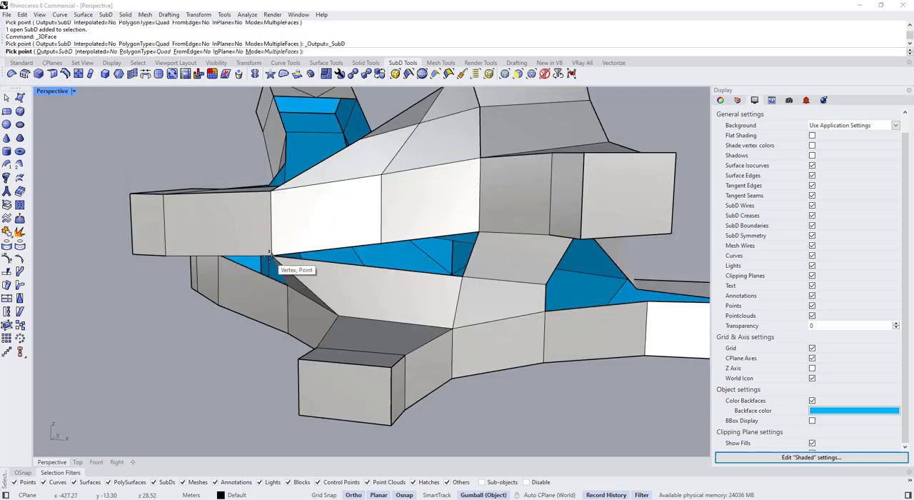
pyautogui.scroll(4, 269, 255)
pyautogui.click(298, 278)
pyautogui.scroll(-3, 298, 277)
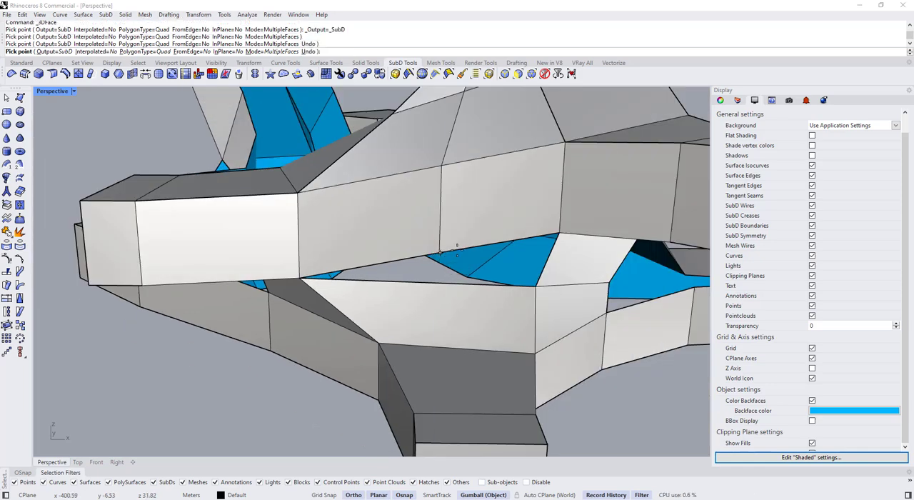
pyautogui.click(559, 232)
pyautogui.click(534, 290)
pyautogui.rightClick(520, 289)
# Fill the narrow gap between the bridge and the upper ribbon with a quad SubD 3D face snapped to their vertices
pyautogui.click(517, 301)
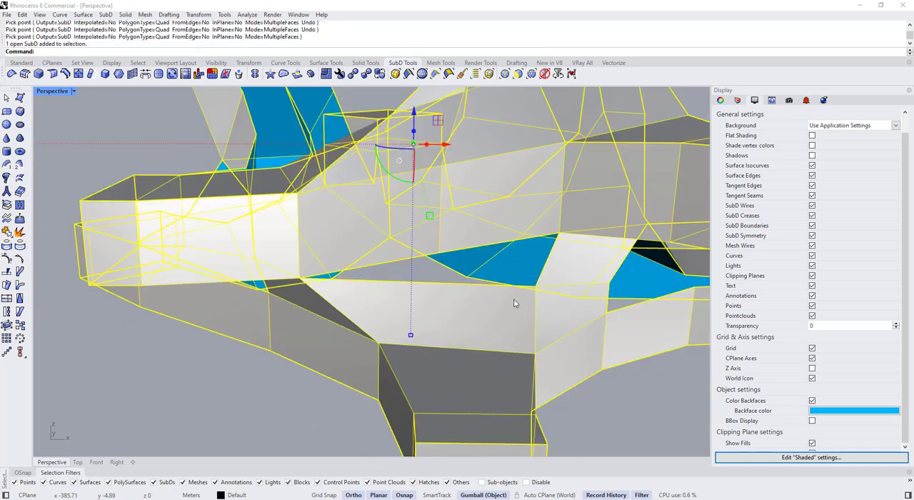
pyautogui.rightClick(517, 301)
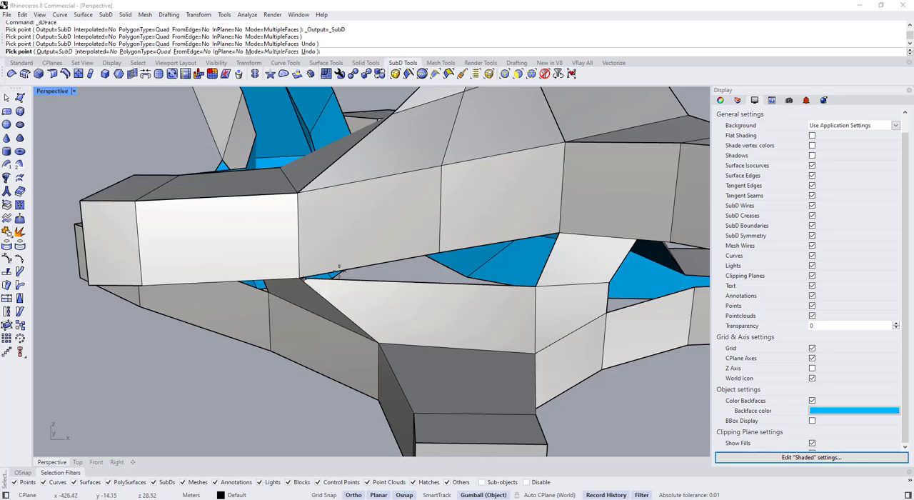
pyautogui.click(559, 233)
pyautogui.rightClick(547, 231)
pyautogui.scroll(-6, 416, 213)
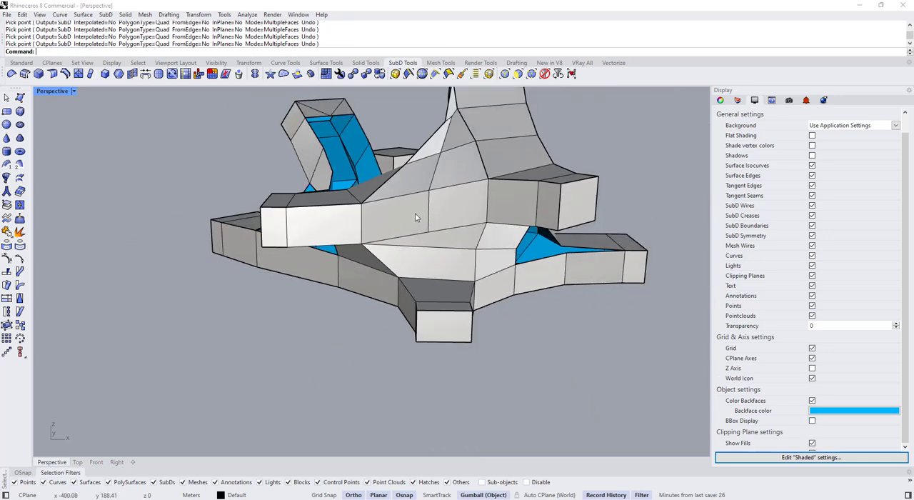
# Crease the border edges of the upper ribbon, the bridge and the low box's ribbon on both sides of the joint
pyautogui.press('Tab')
pyautogui.moveTo(415, 213); pyautogui.dragTo(405, 273, button='right')
pyautogui.press('Tab')
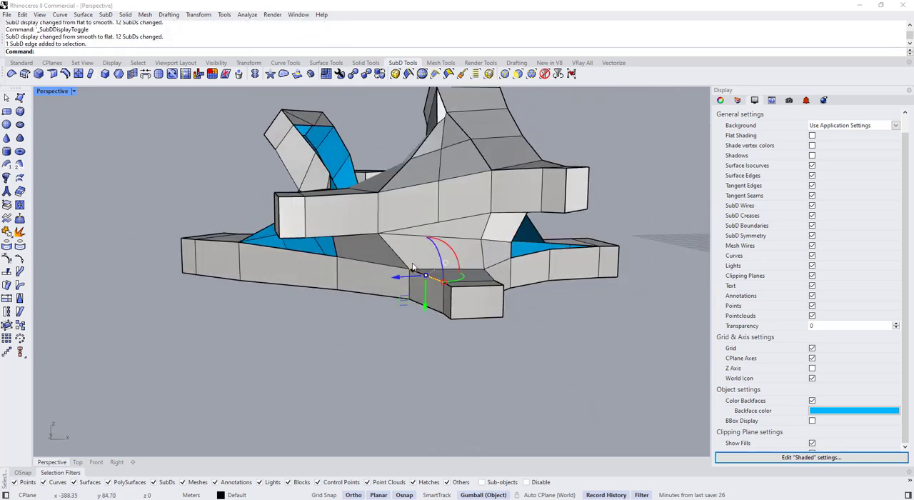
pyautogui.keyDown('ctrl'); pyautogui.keyDown('shift'); pyautogui.click(393, 253); pyautogui.keyUp('shift'); pyautogui.keyUp('ctrl')
pyautogui.moveTo(326, 241); pyautogui.dragTo(444, 307, button='right')
pyautogui.scroll(2, 337, 191)
pyautogui.keyDown('ctrl'); pyautogui.keyDown('shift'); pyautogui.click(340, 198); pyautogui.keyUp('shift'); pyautogui.keyUp('ctrl')
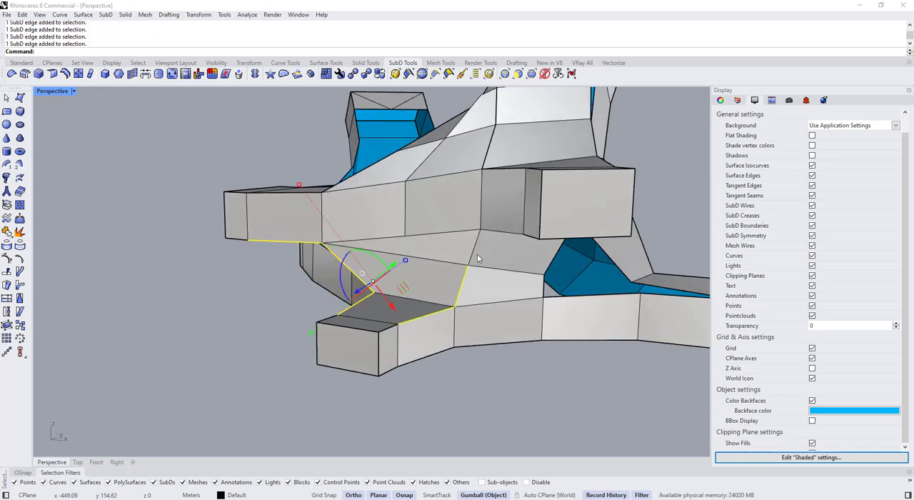
pyautogui.moveTo(498, 235); pyautogui.dragTo(538, 192, button='right')
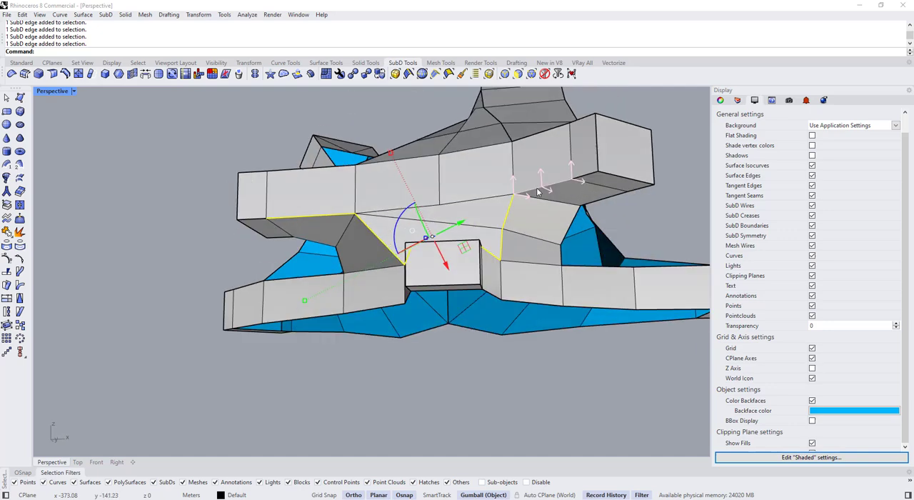
pyautogui.click(58, 76)
pyautogui.moveTo(124, 265); pyautogui.dragTo(459, 275, button='right')
# Move the vertex where the low box's ribbon meets the bridge outward along the ribbon with the gumball
pyautogui.press('Tab')
pyautogui.press('Tab')
pyautogui.press('Tab')
pyautogui.keyDown('ctrl'); pyautogui.keyDown('shift'); pyautogui.click(488, 259); pyautogui.keyUp('shift'); pyautogui.keyUp('ctrl')
pyautogui.click(479, 325)
pyautogui.scroll(4, 453, 297)
pyautogui.keyDown('ctrl'); pyautogui.keyDown('shift'); pyautogui.click(449, 315); pyautogui.keyUp('shift'); pyautogui.keyUp('ctrl')
pyautogui.moveTo(450, 315); pyautogui.dragTo(468, 354, button='right')
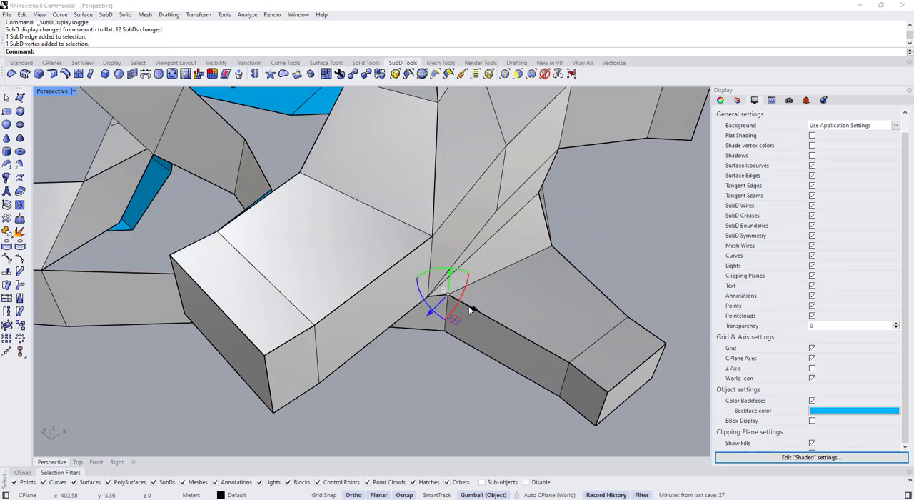
pyautogui.moveTo(473, 312); pyautogui.dragTo(519, 337)
# Reposition the next corner vertex of the bridge with the gumball to even out the joint above the low box
pyautogui.click(588, 236)
pyautogui.moveTo(588, 236); pyautogui.dragTo(426, 350, button='right')
pyautogui.scroll(3, 436, 318)
pyautogui.keyDown('ctrl'); pyautogui.keyDown('shift'); pyautogui.click(419, 324); pyautogui.keyUp('shift'); pyautogui.keyUp('ctrl')
pyautogui.moveTo(437, 363); pyautogui.dragTo(422, 367)
pyautogui.click(387, 256)
pyautogui.scroll(-4, 465, 388)
pyautogui.click(465, 388)
pyautogui.moveTo(465, 388); pyautogui.dragTo(357, 310, button='right')
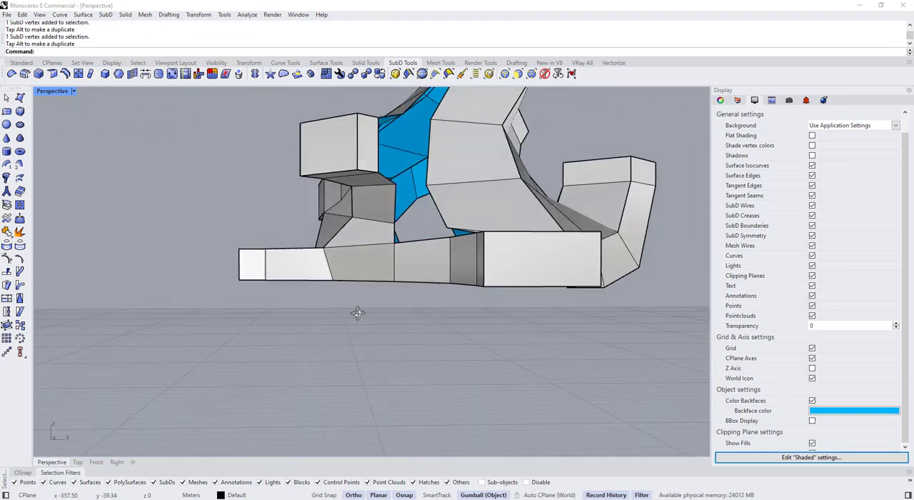
# Shift the bridge vertex tucked under the upper ribbon with the gumball, and check the joint in smooth display
pyautogui.scroll(5, 344, 230)
pyautogui.moveTo(343, 241); pyautogui.dragTo(478, 347, button='right')
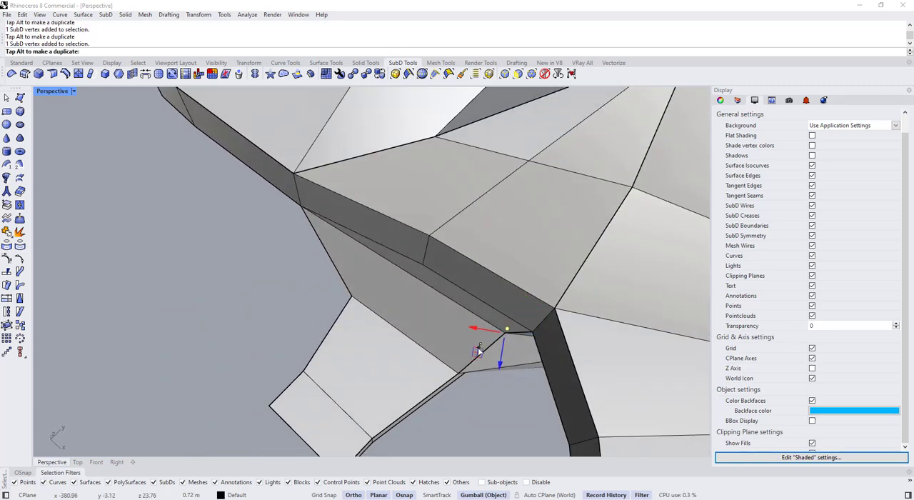
pyautogui.scroll(-8, 442, 284)
pyautogui.press('Tab')
pyautogui.moveTo(517, 233); pyautogui.dragTo(236, 226, button='right')
pyautogui.press('Tab')
pyautogui.press('Tab')
pyautogui.press('Tab')
# Append SubD faces across the opening between the low box's ribbon and the upper ribbon, and check the result in smooth display
pyautogui.scroll(2, 290, 220)
pyautogui.click(258, 284)
pyautogui.scroll(3, 260, 277)
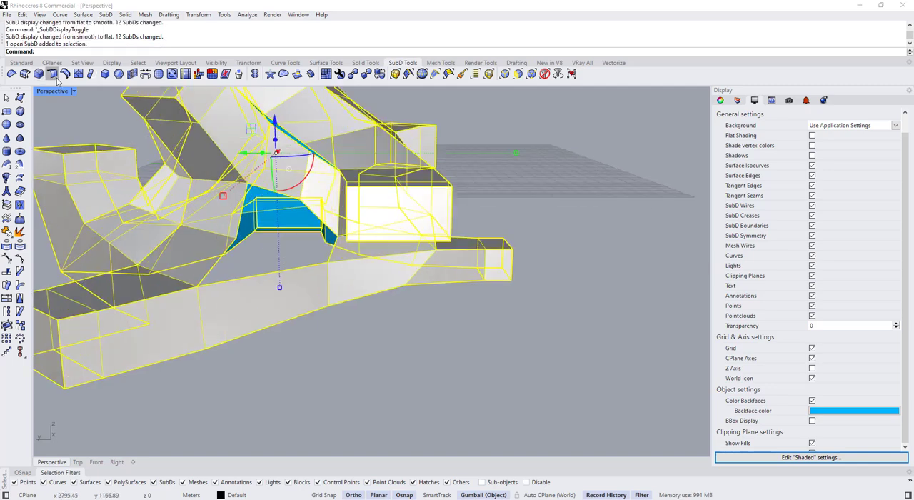
pyautogui.click(20, 110)
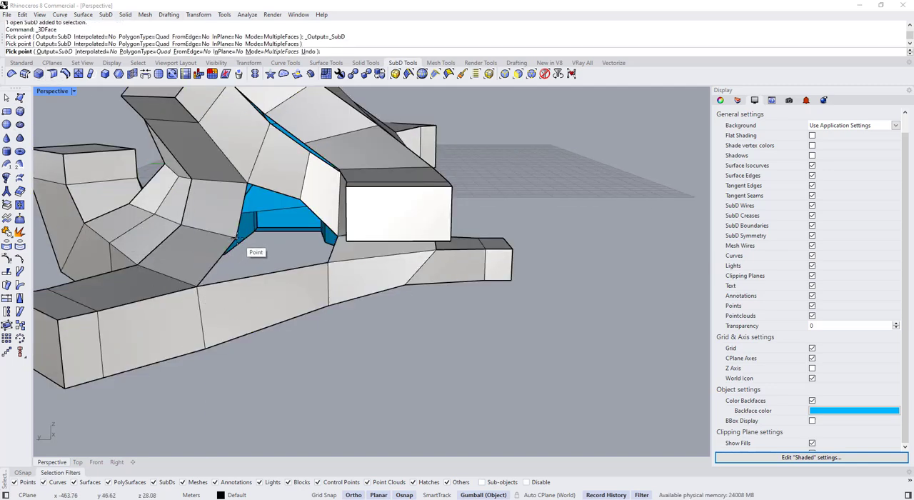
pyautogui.moveTo(307, 238); pyautogui.dragTo(343, 234, button='right')
pyautogui.click(344, 233)
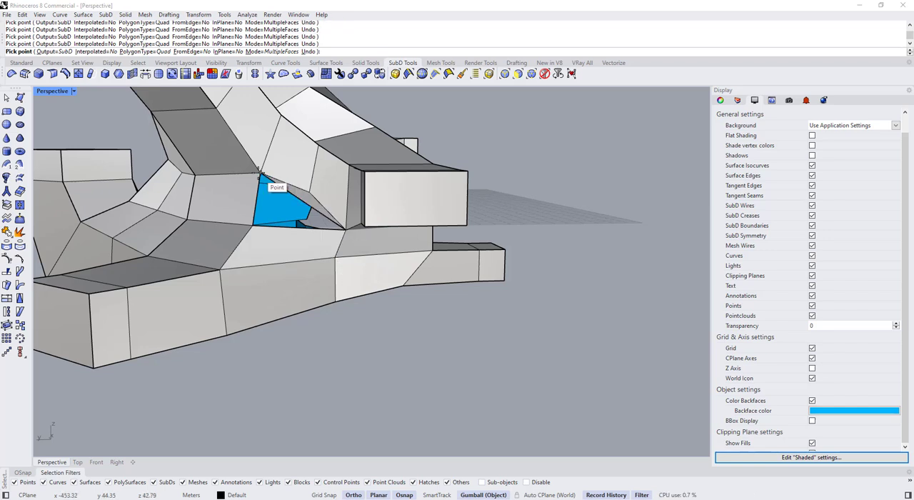
pyautogui.press('Return')
pyautogui.scroll(-6, 264, 228)
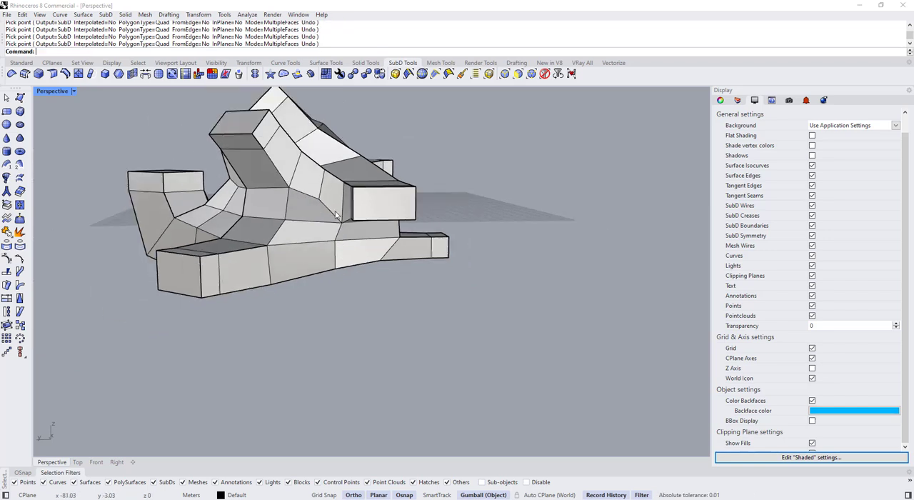
pyautogui.press('Tab')
pyautogui.moveTo(283, 252); pyautogui.dragTo(606, 294, button='right')
pyautogui.press('Tab')
pyautogui.press('Tab')
# Stitch the front ribbon's border vertex to the facing vertex of the low ribbon, then view the joint in flat and smooth display
pyautogui.scroll(2, 457, 183)
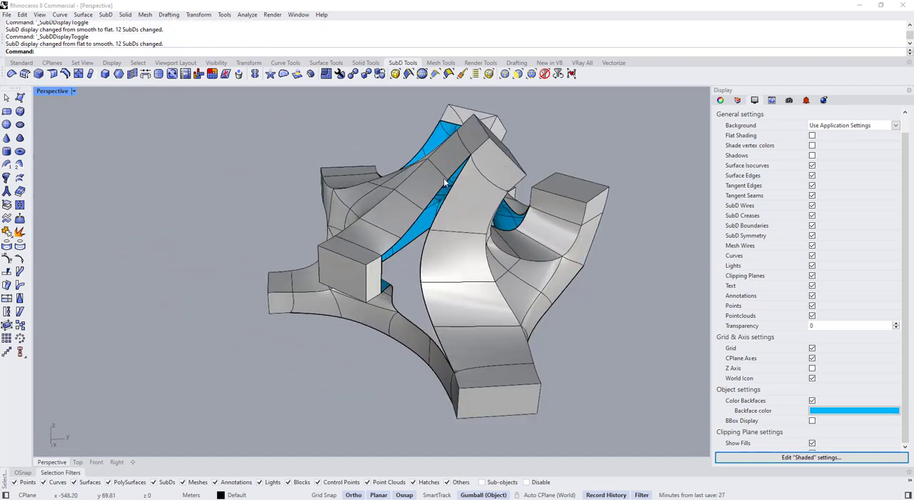
pyautogui.press('Tab')
pyautogui.press('Tab')
pyautogui.moveTo(482, 304); pyautogui.dragTo(494, 293, button='right')
pyautogui.scroll(4, 494, 293)
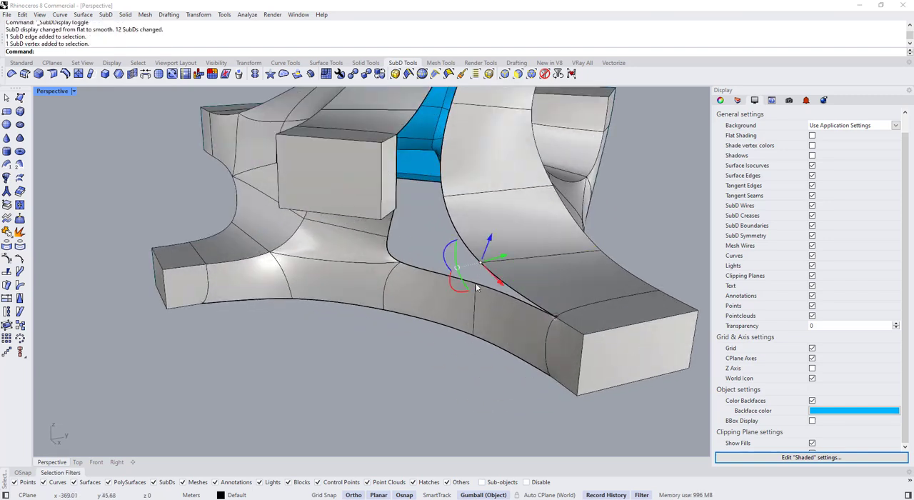
pyautogui.click(133, 75)
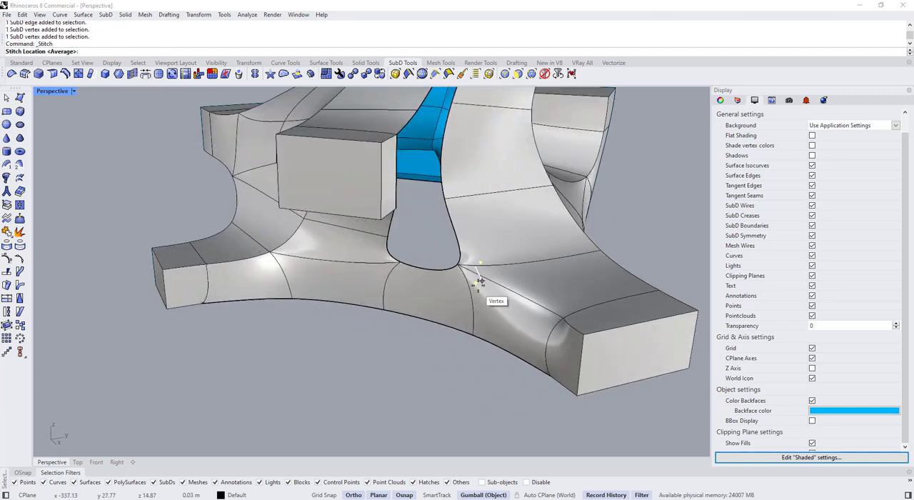
pyautogui.press('Tab')
pyautogui.moveTo(446, 358); pyautogui.dragTo(373, 235, button='right')
pyautogui.scroll(-3, 403, 327)
# Bridge the side edge of the protruding upper box to the facing edge of the front ribbon with 1 joined segment
pyautogui.press('Tab')
pyautogui.press('Tab')
pyautogui.scroll(5, 268, 289)
pyautogui.keyDown('ctrl'); pyautogui.keyDown('shift'); pyautogui.click(269, 290); pyautogui.keyUp('shift'); pyautogui.keyUp('ctrl')
pyautogui.keyDown('ctrl'); pyautogui.keyDown('shift'); pyautogui.click(347, 271); pyautogui.keyUp('shift'); pyautogui.keyUp('ctrl')
pyautogui.scroll(-4, 348, 271)
pyautogui.click(146, 76)
pyautogui.scroll(3, 435, 192)
pyautogui.moveTo(435, 192); pyautogui.dragTo(390, 262, button='right')
pyautogui.scroll(-3, 385, 229)
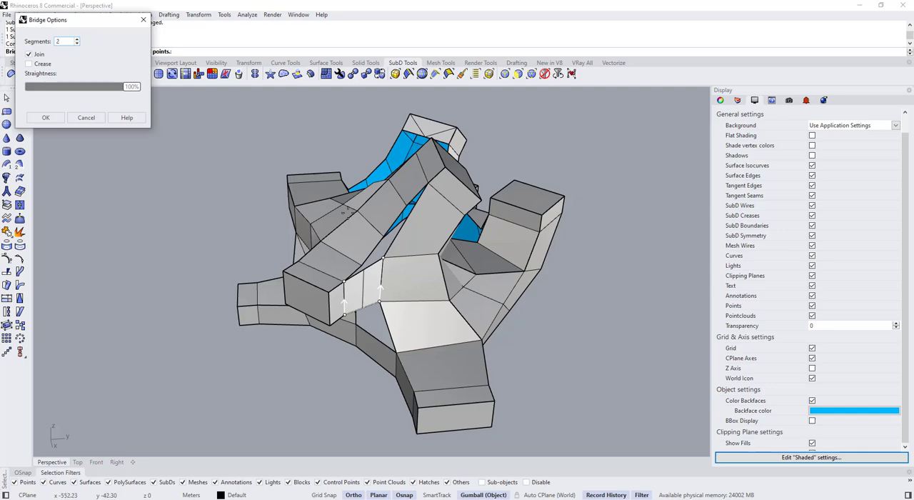
pyautogui.moveTo(346, 212); pyautogui.dragTo(400, 180, button='right')
pyautogui.scroll(2, 426, 232)
pyautogui.moveTo(429, 236); pyautogui.dragTo(405, 234, button='right')
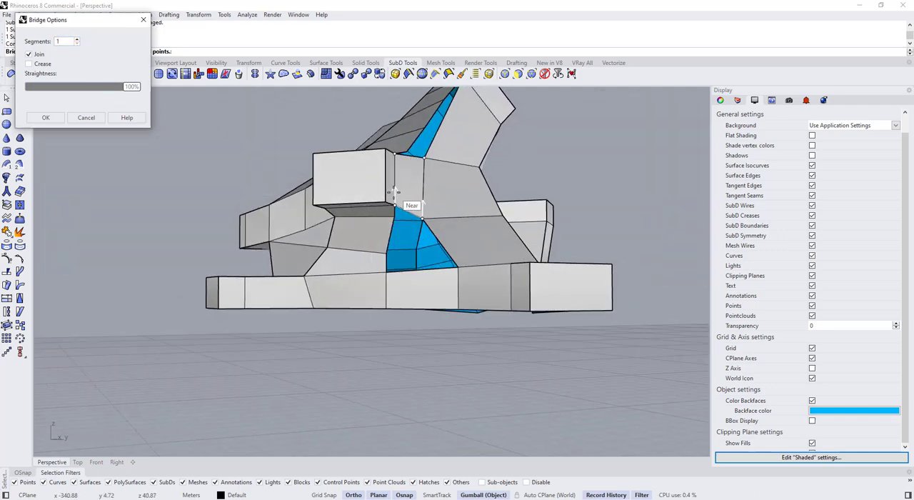
pyautogui.moveTo(395, 191); pyautogui.dragTo(432, 285, button='right')
pyautogui.rightClick(357, 236)
# Bridge the border edges on both sides of the opening below the new bridge, between the low ribbon and the front ribbon
pyautogui.press('Tab')
pyautogui.press('Tab')
pyautogui.scroll(4, 409, 205)
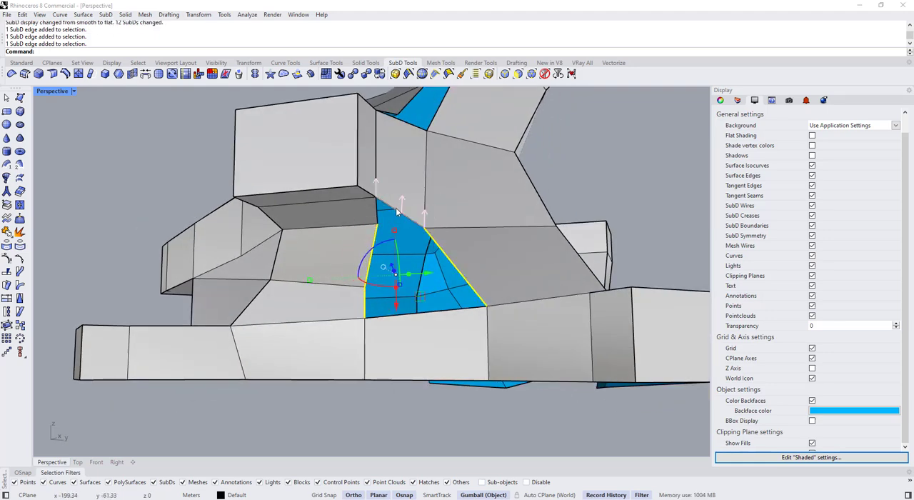
pyautogui.moveTo(461, 233)
pyautogui.mouseDown(button='right')
pyautogui.moveTo(495, 198)
pyautogui.moveTo(500, 206)
pyautogui.moveTo(473, 232)
pyautogui.mouseUp(button='right')
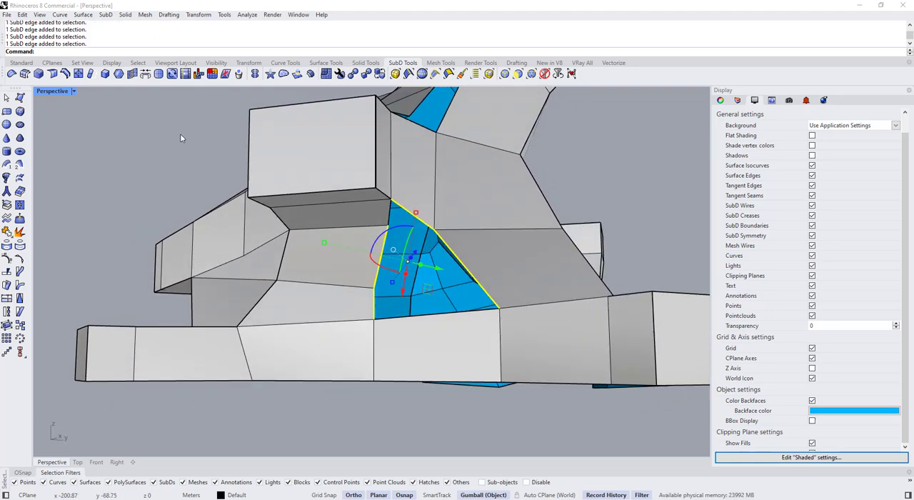
pyautogui.click(145, 75)
pyautogui.moveTo(431, 202); pyautogui.dragTo(422, 317, button='right')
pyautogui.press('Return')
pyautogui.press('Tab')
# Crease the border edges along the bridge's underside and down the front ribbon, and compare flat and smooth display
pyautogui.scroll(-5, 420, 216)
pyautogui.scroll(-2, 419, 235)
pyautogui.press('Tab')
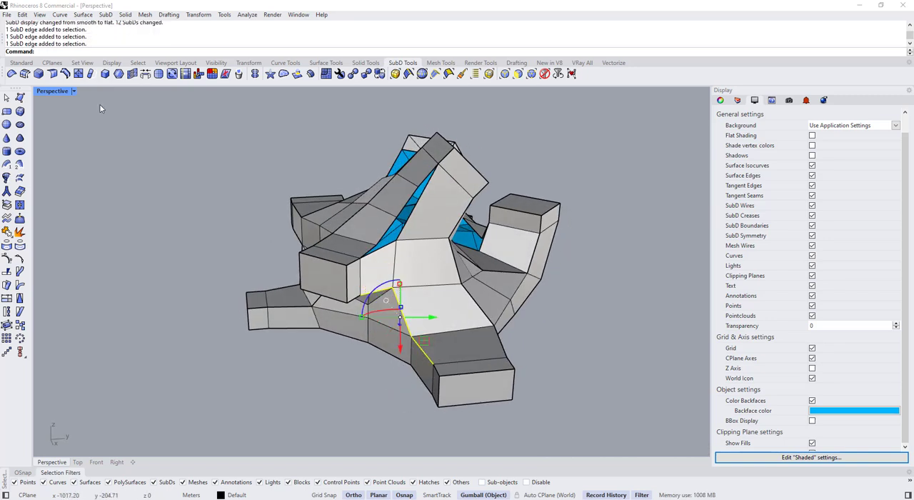
pyautogui.click(228, 376)
pyautogui.press('Tab')
pyautogui.moveTo(315, 310); pyautogui.dragTo(365, 304, button='right')
pyautogui.press('Tab')
pyautogui.scroll(4, 365, 305)
pyautogui.press('Tab')
pyautogui.scroll(-4, 402, 272)
pyautogui.press('Tab')
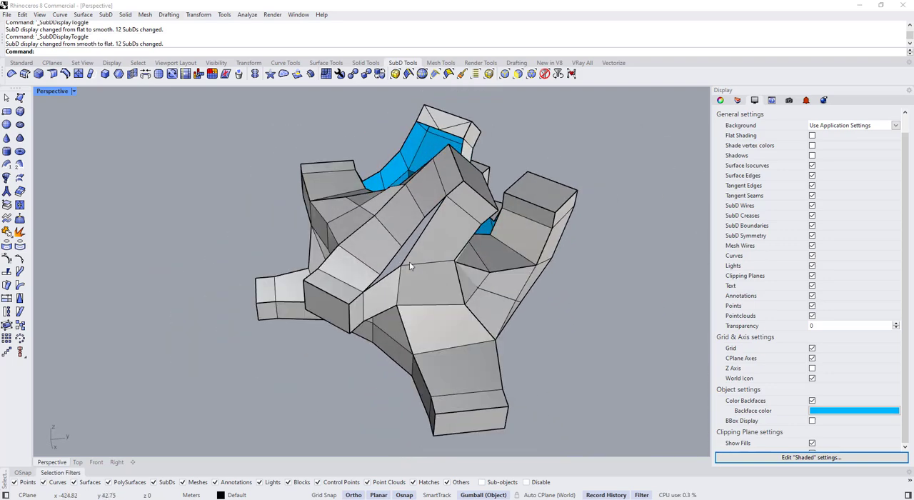
# Stitch the protruding box's ribbon vertex to the adjacent vertex of the front ribbon at their average location
pyautogui.moveTo(409, 262); pyautogui.dragTo(394, 251, button='right')
pyautogui.press('Tab')
pyautogui.press('Tab')
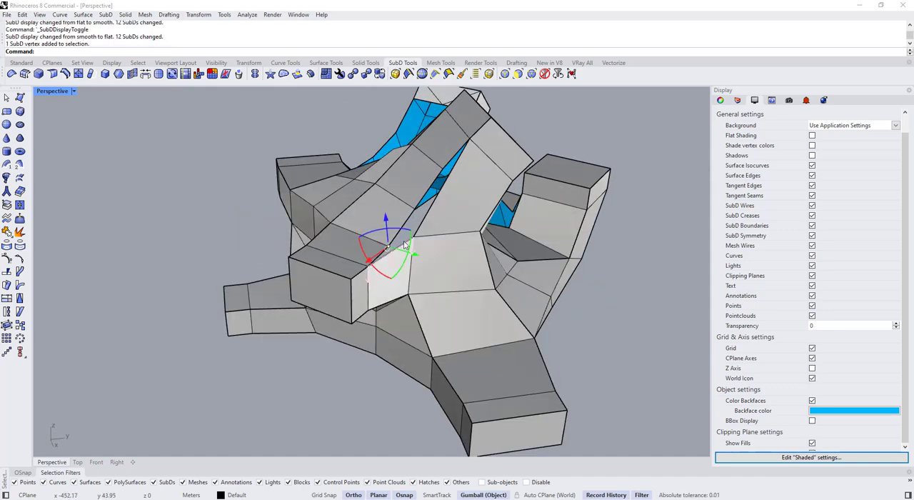
pyautogui.moveTo(414, 266); pyautogui.dragTo(400, 254, button='right')
pyautogui.keyDown('ctrl'); pyautogui.keyDown('shift'); pyautogui.click(401, 250); pyautogui.keyUp('shift'); pyautogui.keyUp('ctrl')
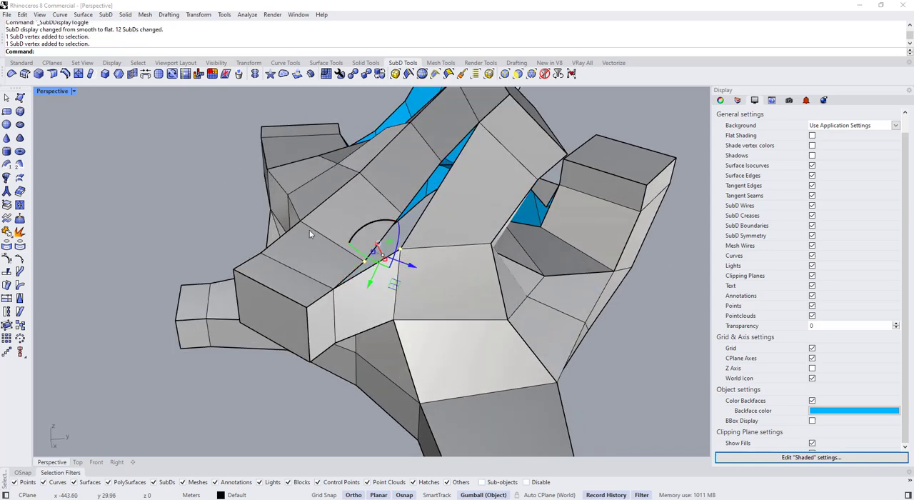
pyautogui.click(132, 75)
pyautogui.rightClick(398, 267)
pyautogui.scroll(-6, 398, 267)
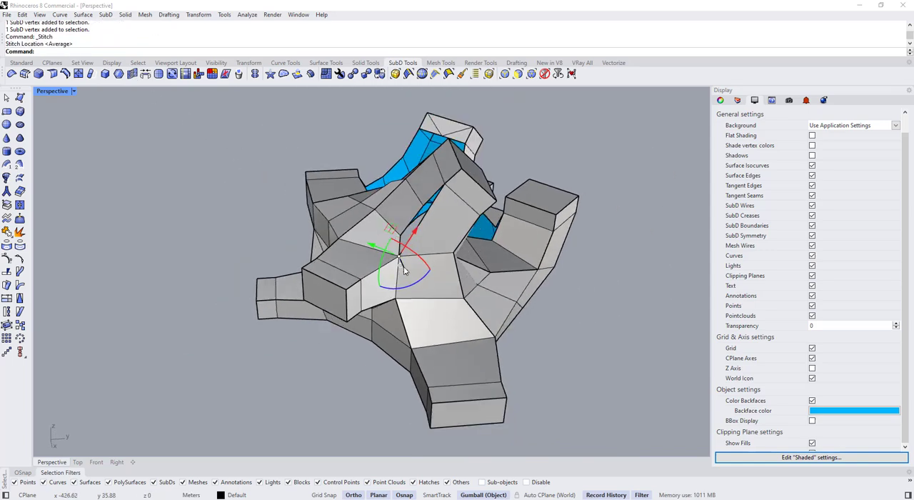
# Inspect the stitched joint between the two ribbons from several angles in flat and smooth display
pyautogui.moveTo(401, 265); pyautogui.dragTo(449, 224, button='right')
pyautogui.scroll(6, 429, 243)
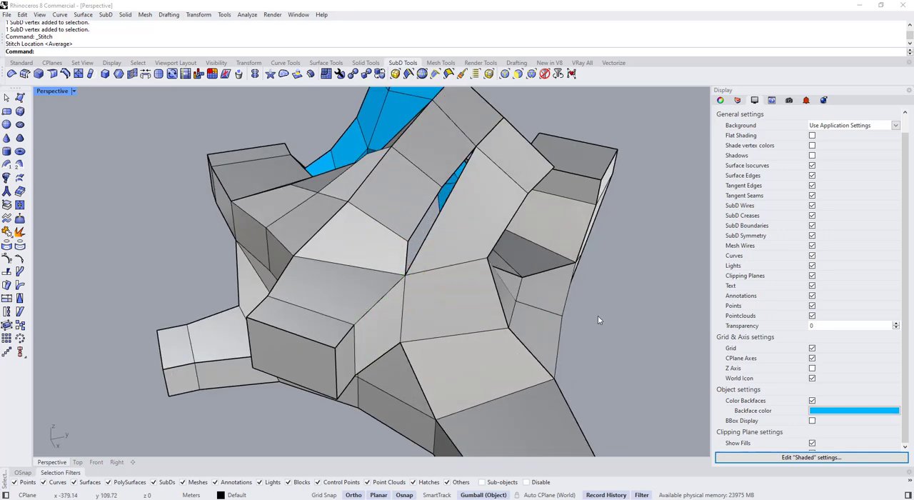
pyautogui.scroll(-4, 598, 319)
pyautogui.moveTo(591, 315); pyautogui.dragTo(405, 214, button='right')
pyautogui.press('Tab')
pyautogui.press('Tab')
pyautogui.press('Tab')
pyautogui.press('Tab')
# Align the gumball to the CPlane and move the stitched vertex between the two ribbons to reshape the joint
pyautogui.scroll(3, 500, 247)
pyautogui.click(372, 261)
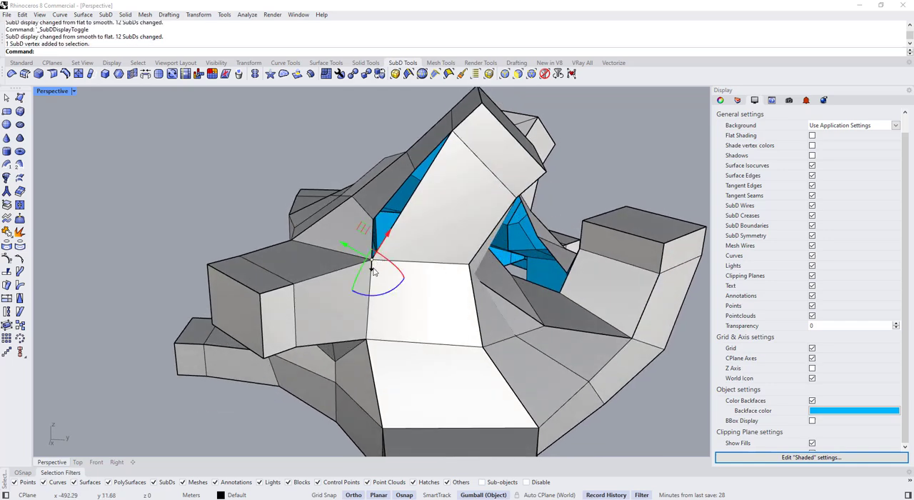
pyautogui.moveTo(374, 272); pyautogui.dragTo(381, 344, button='right')
pyautogui.click(387, 329)
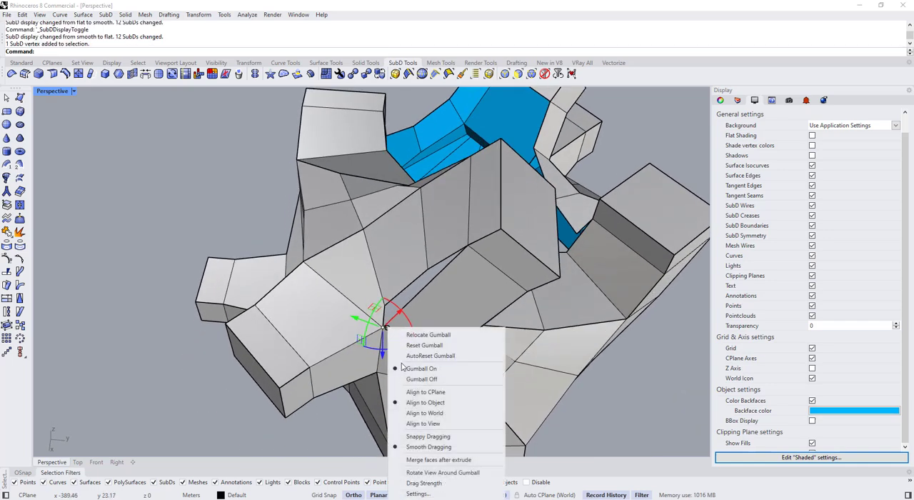
pyautogui.click(414, 392)
pyautogui.moveTo(379, 321); pyautogui.dragTo(394, 318, button='right')
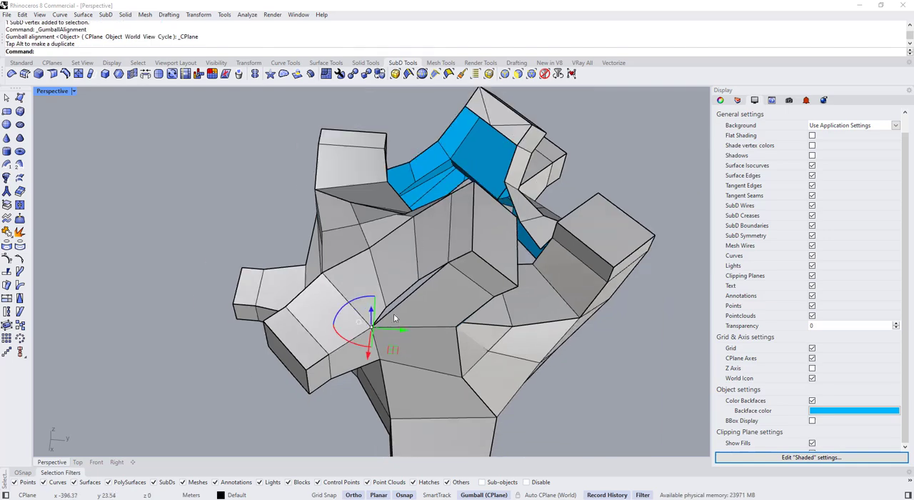
# Try creasing the edges around the stitched joint beside the protruding box, and undo the last changes
pyautogui.moveTo(410, 355); pyautogui.dragTo(331, 251, button='right')
pyautogui.press('Tab')
pyautogui.press('Tab')
pyautogui.scroll(4, 341, 242)
pyautogui.keyDown('ctrl'); pyautogui.keyDown('shift'); pyautogui.click(343, 245); pyautogui.keyUp('shift'); pyautogui.keyUp('ctrl')
# Shift the corner vertex touching the crossing ribbon's edge with the gumball and stitch it to that ribbon's nearest border vertex
pyautogui.press('Tab')
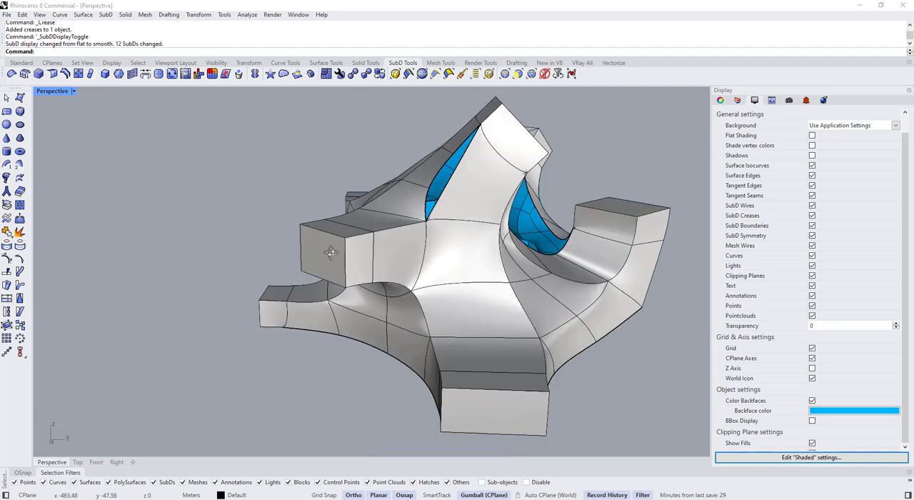
pyautogui.hotkey('ctrl', 'z')
pyautogui.hotkey('ctrl', 'z')
pyautogui.hotkey('ctrl', 'z')
pyautogui.moveTo(327, 300); pyautogui.dragTo(437, 199, button='right')
pyautogui.press('Tab')
pyautogui.press('Tab')
pyautogui.scroll(5, 407, 250)
pyautogui.press('Tab')
pyautogui.moveTo(435, 233); pyautogui.dragTo(423, 300, button='right')
pyautogui.scroll(5, 422, 300)
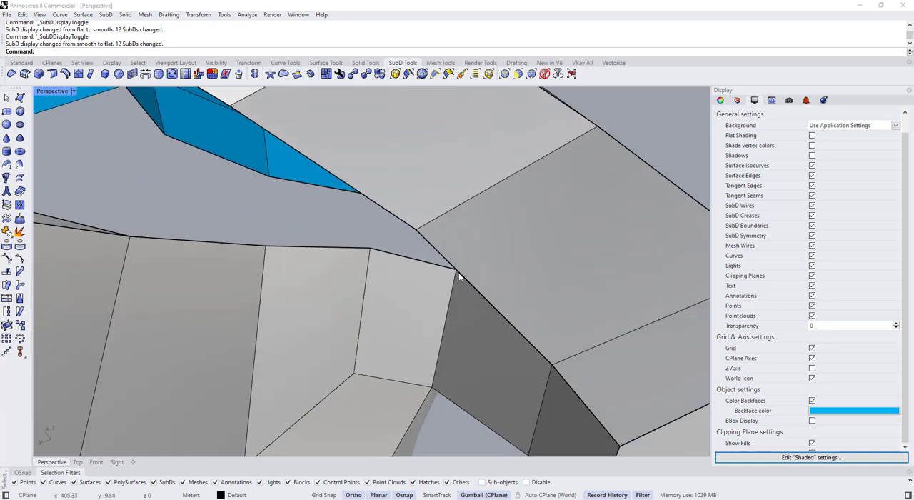
pyautogui.moveTo(438, 270); pyautogui.dragTo(409, 232)
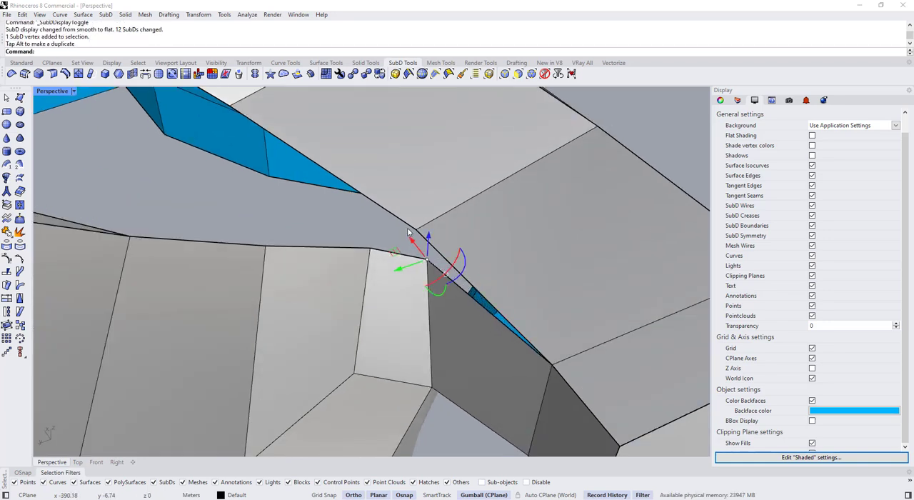
pyautogui.click(132, 76)
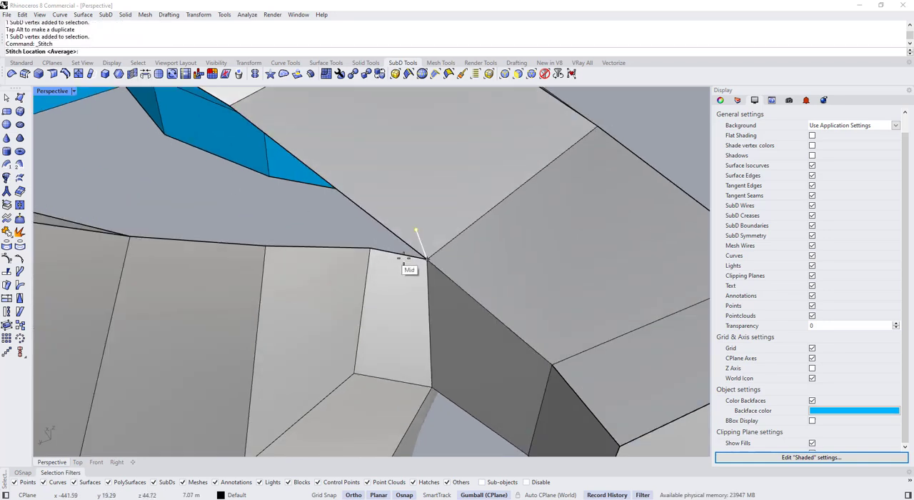
pyautogui.scroll(-10, 408, 261)
# Delete the extra edges on the end box of the ribbon that is still open underneath
pyautogui.moveTo(410, 272); pyautogui.dragTo(297, 340, button='right')
pyautogui.scroll(6, 290, 180)
pyautogui.keyDown('ctrl'); pyautogui.keyDown('shift'); pyautogui.click(319, 157); pyautogui.keyUp('shift'); pyautogui.keyUp('ctrl')
pyautogui.scroll(-7, 394, 223)
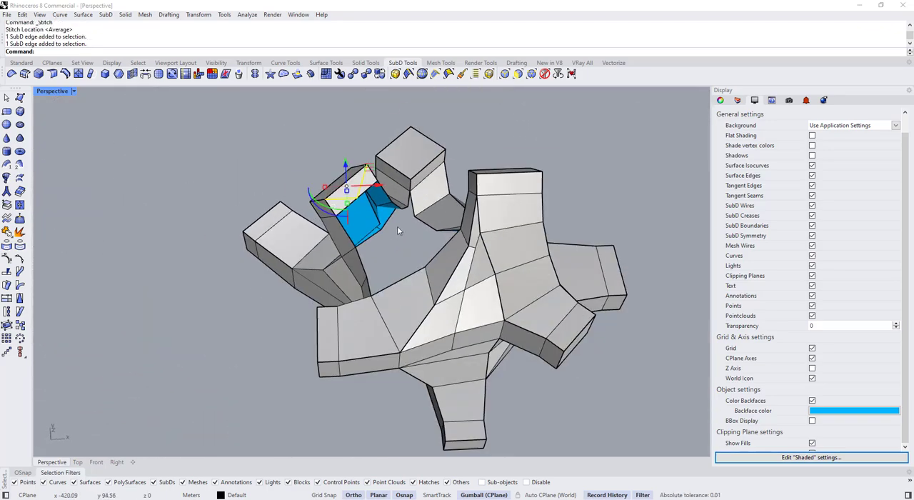
pyautogui.moveTo(397, 225)
pyautogui.mouseDown(button='right')
pyautogui.moveTo(388, 220)
pyautogui.moveTo(401, 219)
pyautogui.mouseUp(button='right')
pyautogui.press('Delete')
# Bridge the edge chains on both sides of the open ribbon with 1 joined segment, and check it in smooth display
pyautogui.scroll(6, 401, 219)
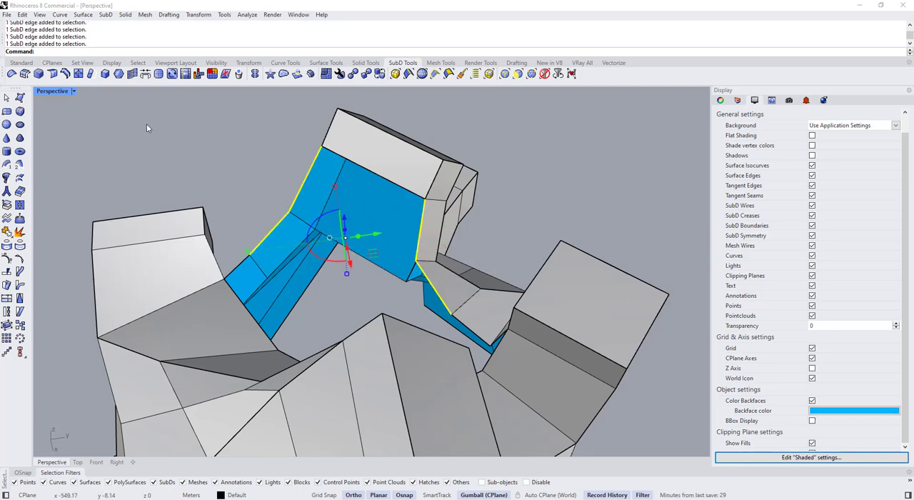
pyautogui.click(135, 75)
pyautogui.moveTo(343, 207); pyautogui.dragTo(429, 223, button='right')
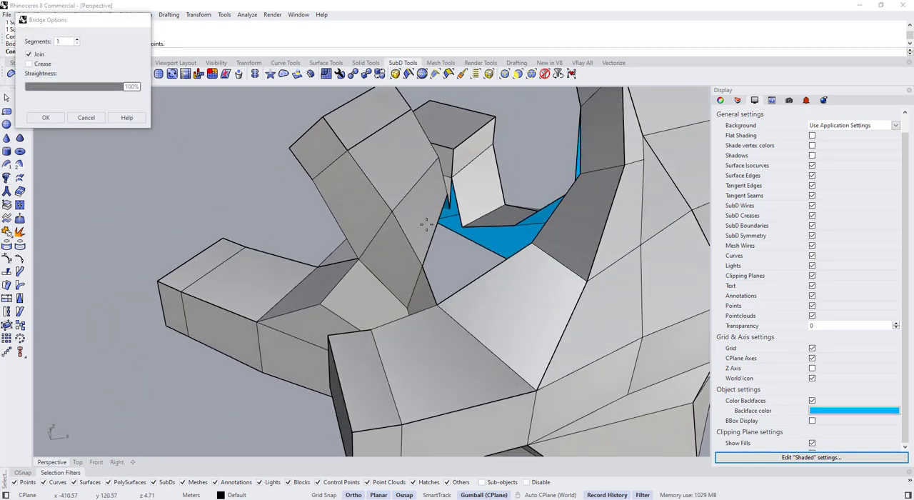
pyautogui.press('Return')
pyautogui.scroll(-2, 421, 225)
pyautogui.press('Tab')
pyautogui.press('Tab')
# Extract the upper face of the newly bridged side, just below the end box's top, from the SubD
pyautogui.scroll(2, 395, 163)
pyautogui.click(399, 163)
pyautogui.press('Escape')
pyautogui.moveTo(402, 161); pyautogui.dragTo(352, 203, button='right')
pyautogui.click(8, 207)
pyautogui.click(365, 199)
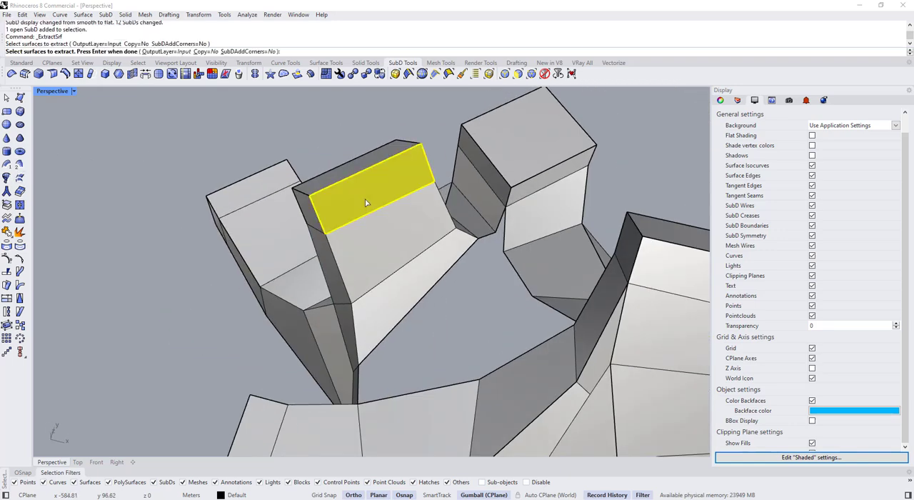
pyautogui.press('Return')
# Join the extracted face back to the main SubD with smooth joined edges and check the display
pyautogui.click(374, 114)
pyautogui.click(380, 199)
pyautogui.click(381, 238)
pyautogui.hotkey('ctrl', 'j')
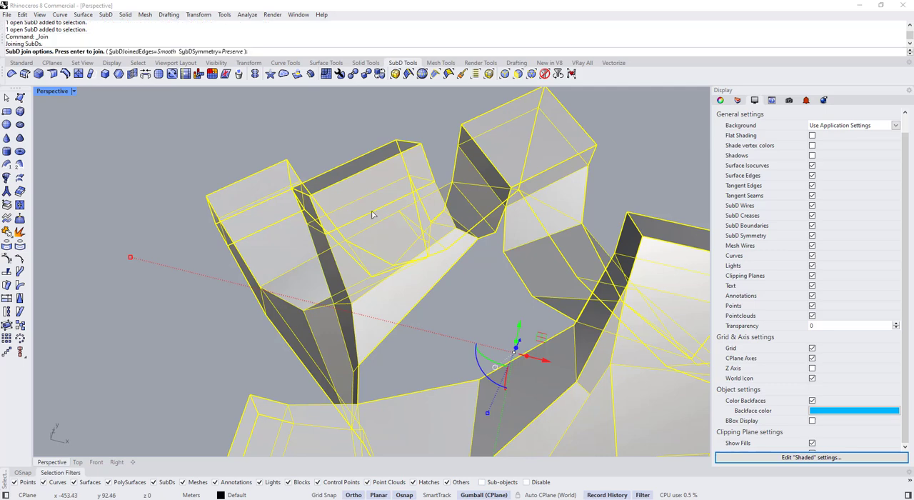
pyautogui.press('Return')
pyautogui.press('Tab')
pyautogui.press('Tab')
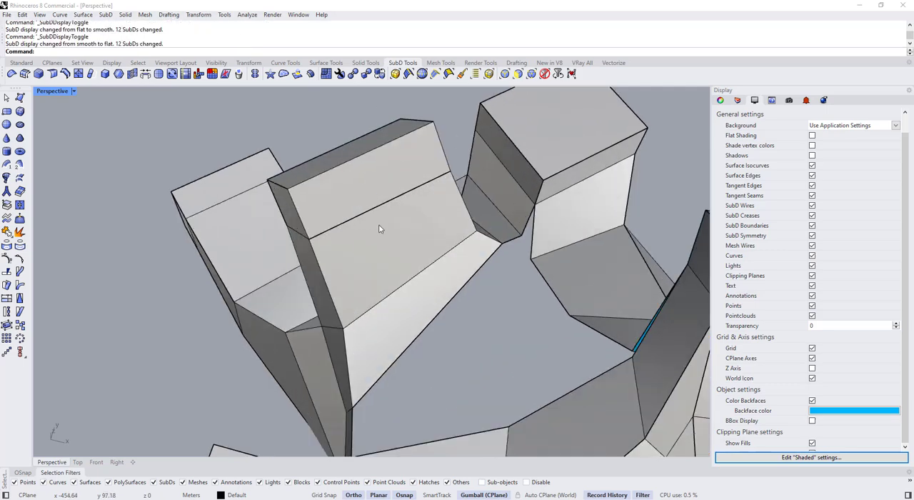
# Delete the sharp edge across the bridged side, below the end box's upper face
pyautogui.click(377, 236)
pyautogui.press('Escape')
pyautogui.keyDown('ctrl'); pyautogui.keyDown('shift'); pyautogui.click(358, 216); pyautogui.keyUp('shift'); pyautogui.keyUp('ctrl')
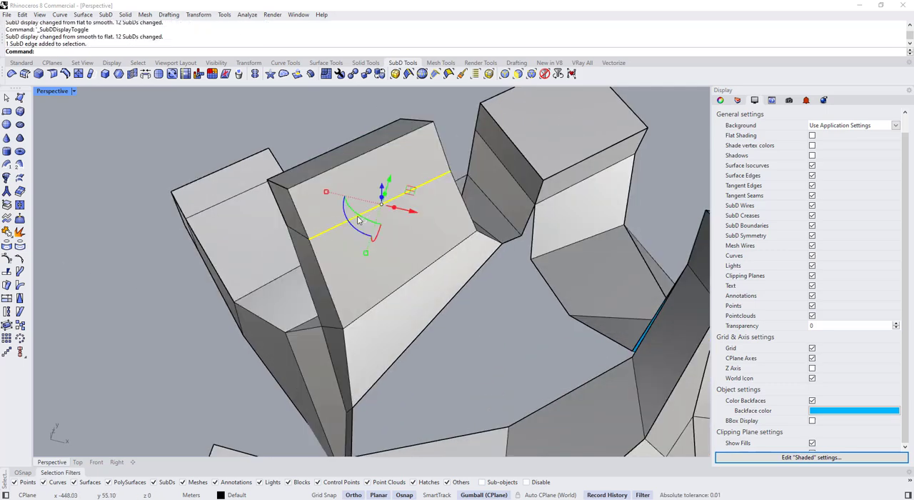
pyautogui.press('Delete')
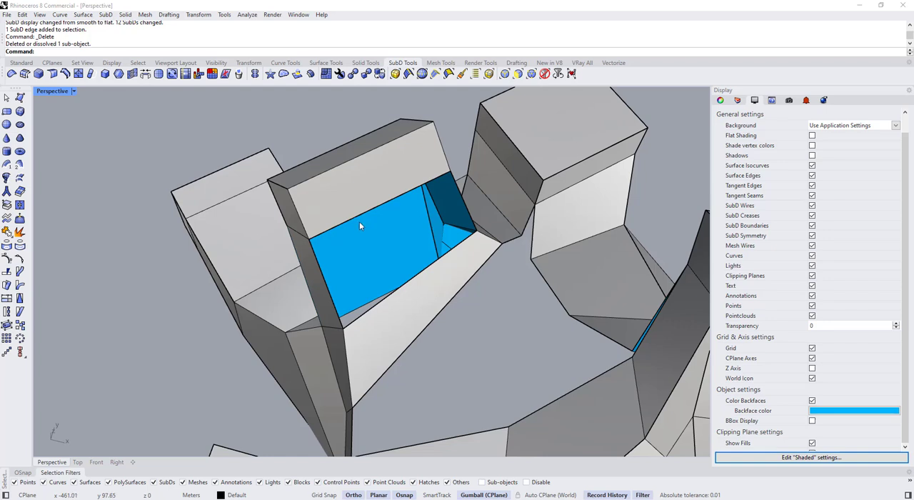
# Append a four-point SubD face to fill the hole in the bridged side, and check it in smooth display
pyautogui.click(350, 208)
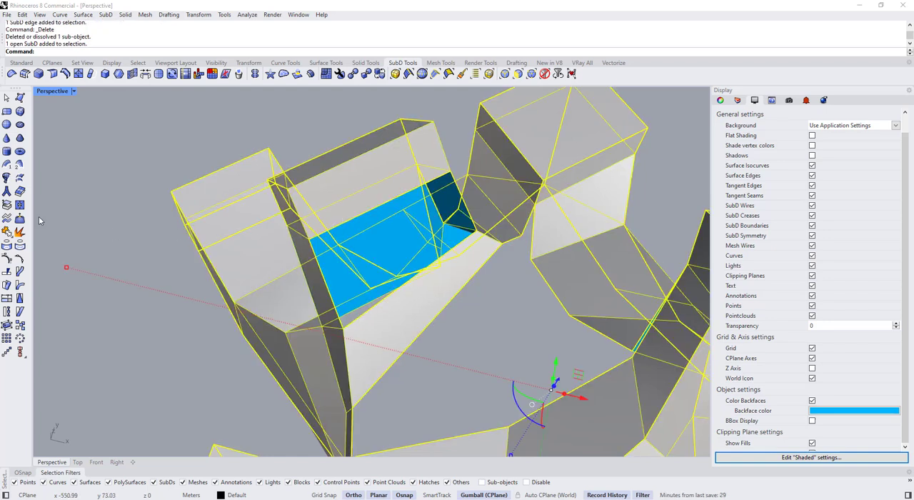
pyautogui.click(7, 126)
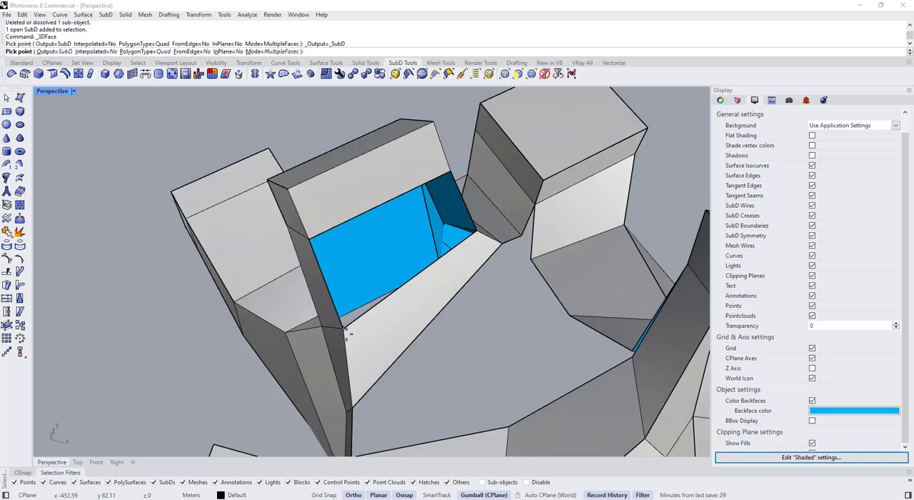
pyautogui.click(309, 238)
pyautogui.click(452, 172)
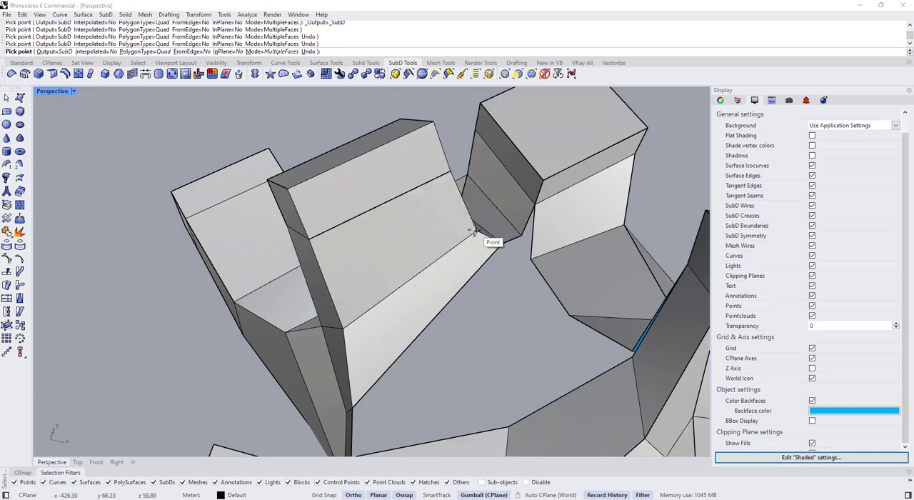
pyautogui.scroll(-3, 477, 231)
pyautogui.press('Tab')
# Try to delete the edge across the bridged side, below the end box's top, after comparing smooth and flat display
pyautogui.press('Tab')
pyautogui.moveTo(429, 258); pyautogui.dragTo(420, 208, button='right')
pyautogui.scroll(3, 420, 209)
pyautogui.press('Tab')
# Stitch the neighbouring vertices beside the bridged side and compare the joint in smooth and flat display
pyautogui.press('Tab')
pyautogui.keyDown('ctrl'); pyautogui.keyDown('shift'); pyautogui.click(402, 192); pyautogui.keyUp('shift'); pyautogui.keyUp('ctrl')
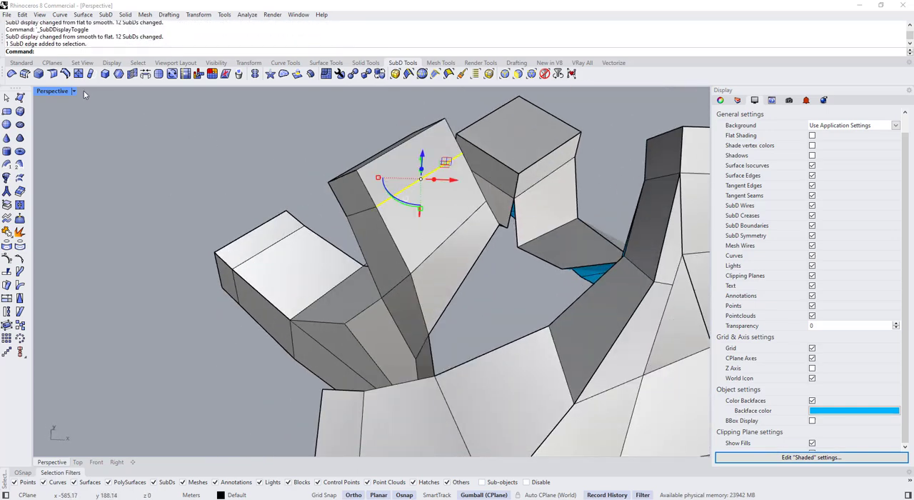
pyautogui.press('Escape')
pyautogui.press('Tab')
pyautogui.press('Tab')
pyautogui.keyDown('ctrl'); pyautogui.keyDown('shift'); pyautogui.click(409, 180); pyautogui.keyUp('shift'); pyautogui.keyUp('ctrl')
pyautogui.keyDown('ctrl'); pyautogui.keyDown('shift'); pyautogui.click(409, 213); pyautogui.keyUp('shift'); pyautogui.keyUp('ctrl')
pyautogui.press('Delete')
pyautogui.keyDown('ctrl'); pyautogui.keyDown('shift'); pyautogui.click(366, 223); pyautogui.keyUp('shift'); pyautogui.keyUp('ctrl')
pyautogui.moveTo(410, 212); pyautogui.dragTo(463, 327, button='right')
pyautogui.click(132, 73)
pyautogui.rightClick(255, 184)
pyautogui.press('Tab')
pyautogui.press('Tab')
# Stitch the two open corner vertices between the bridged side and the neighbouring box's ribbon at their average location
pyautogui.scroll(-4, 360, 215)
pyautogui.keyDown('ctrl'); pyautogui.keyDown('shift'); pyautogui.click(463, 273); pyautogui.keyUp('shift'); pyautogui.keyUp('ctrl')
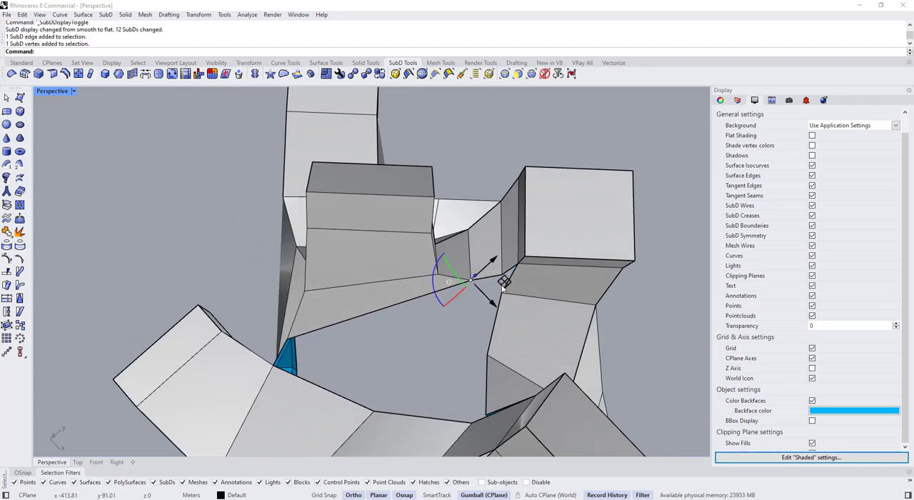
pyautogui.moveTo(502, 288); pyautogui.dragTo(489, 293)
pyautogui.click(474, 333)
pyautogui.moveTo(475, 333); pyautogui.dragTo(467, 222, button='right')
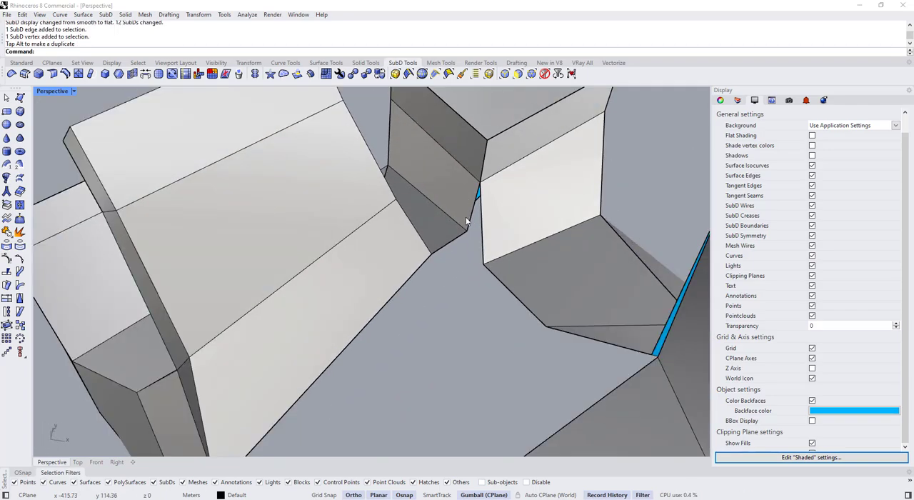
pyautogui.click(136, 75)
pyautogui.rightClick(480, 275)
pyautogui.scroll(-5, 482, 276)
pyautogui.moveTo(481, 276); pyautogui.dragTo(331, 205, button='right')
pyautogui.scroll(5, 545, 175)
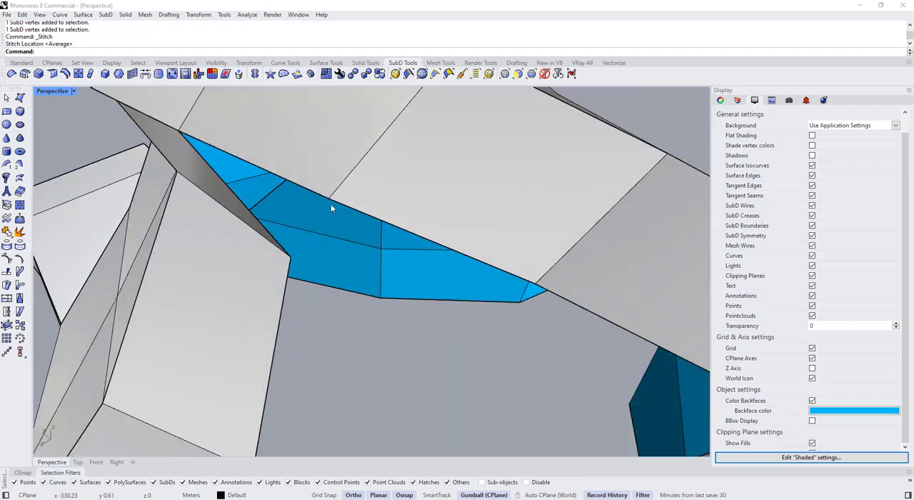
pyautogui.rightClick(301, 257)
pyautogui.rightClick(302, 257)
pyautogui.scroll(-9, 303, 259)
pyautogui.click(370, 309)
pyautogui.moveTo(372, 310); pyautogui.dragTo(457, 314, button='right')
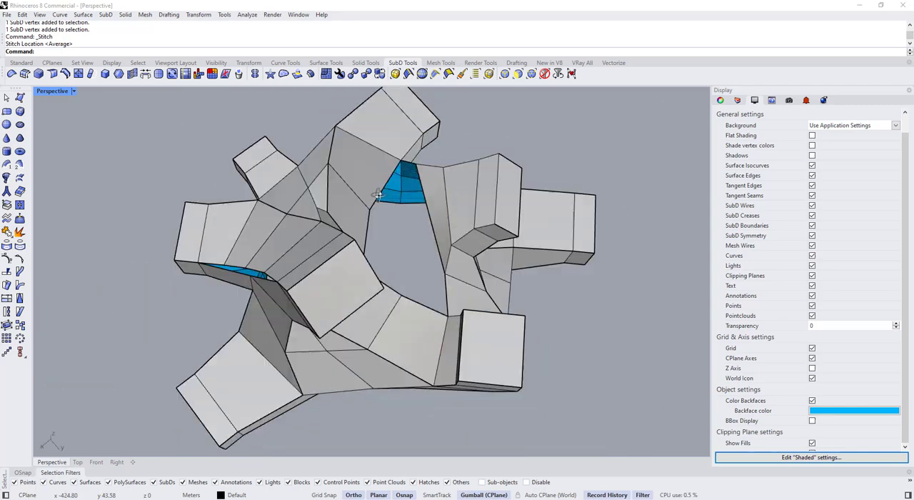
pyautogui.click(422, 325)
pyautogui.click(20, 98)
pyautogui.scroll(7, 441, 224)
pyautogui.click(358, 103)
pyautogui.click(386, 108)
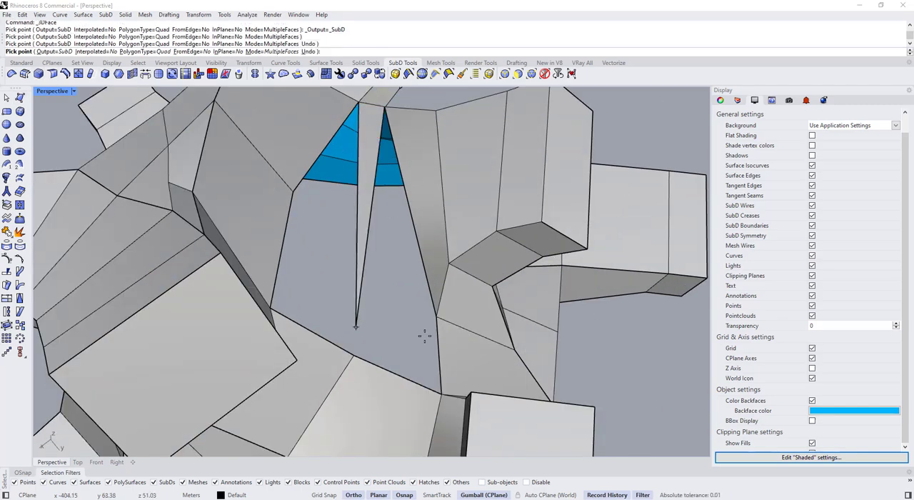
pyautogui.click(436, 316)
pyautogui.scroll(-5, 319, 207)
pyautogui.moveTo(375, 293); pyautogui.dragTo(414, 338, button='right')
pyautogui.moveTo(369, 320); pyautogui.dragTo(394, 300, button='right')
pyautogui.press('Escape')
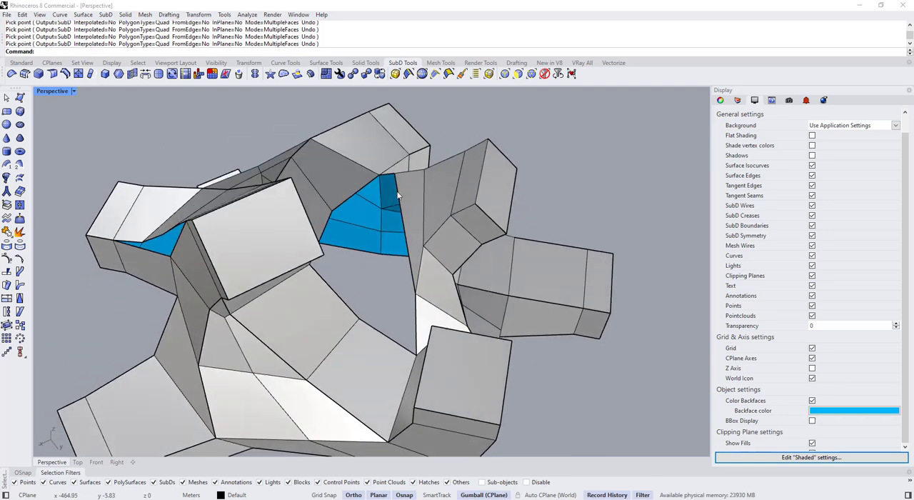
pyautogui.click(408, 253)
pyautogui.rightClick(407, 245)
pyautogui.click(415, 294)
pyautogui.click(332, 210)
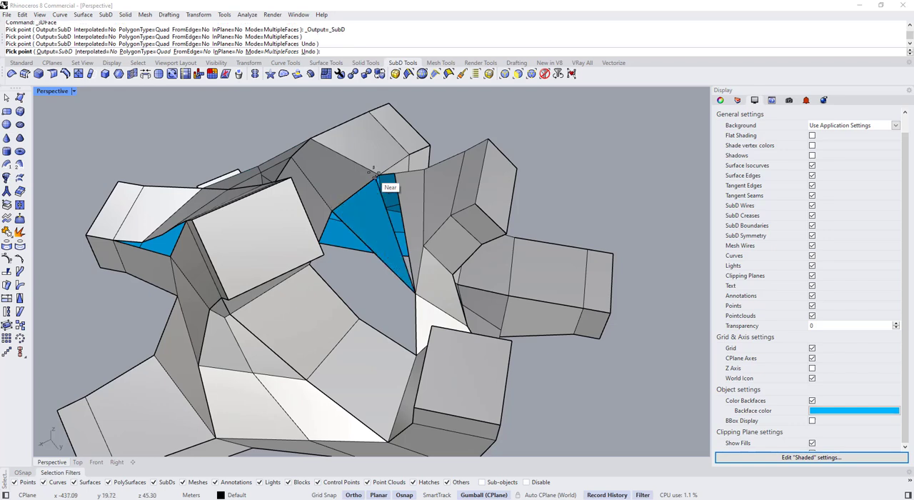
pyautogui.click(379, 175)
# Bridge the two facing edges at the upper end of the central opening with 2 joined segments
pyautogui.moveTo(363, 190); pyautogui.dragTo(205, 122, button='right')
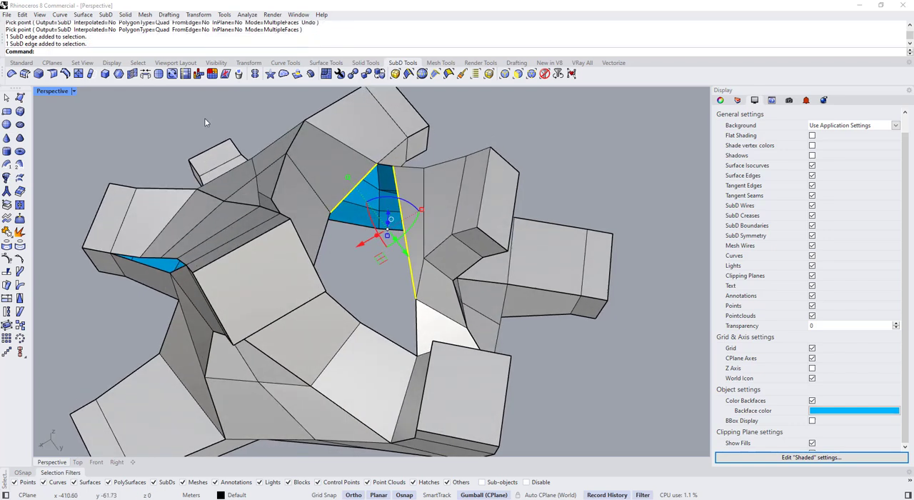
pyautogui.click(146, 74)
pyautogui.click(79, 41)
pyautogui.scroll(-4, 337, 159)
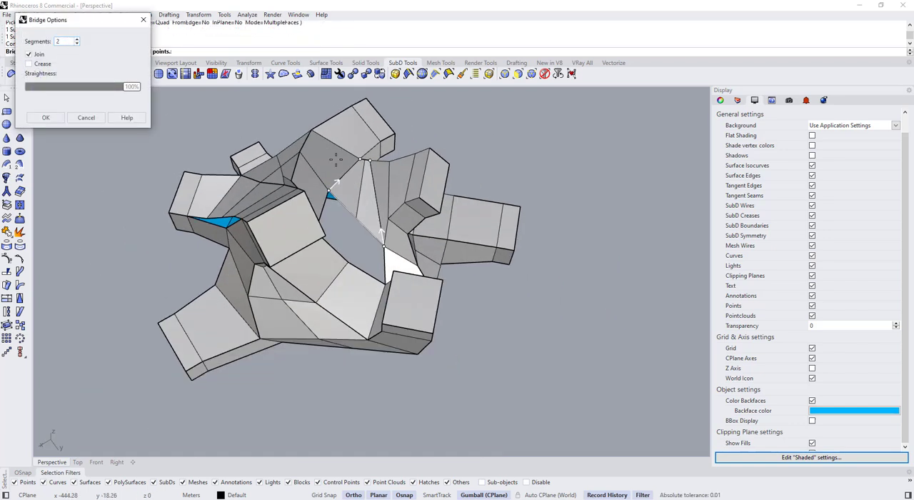
pyautogui.moveTo(343, 247); pyautogui.dragTo(353, 257, button='right')
pyautogui.rightClick(358, 235)
# Bridge the remaining facing edges of the central opening and check the closed area in smooth display
pyautogui.scroll(4, 357, 232)
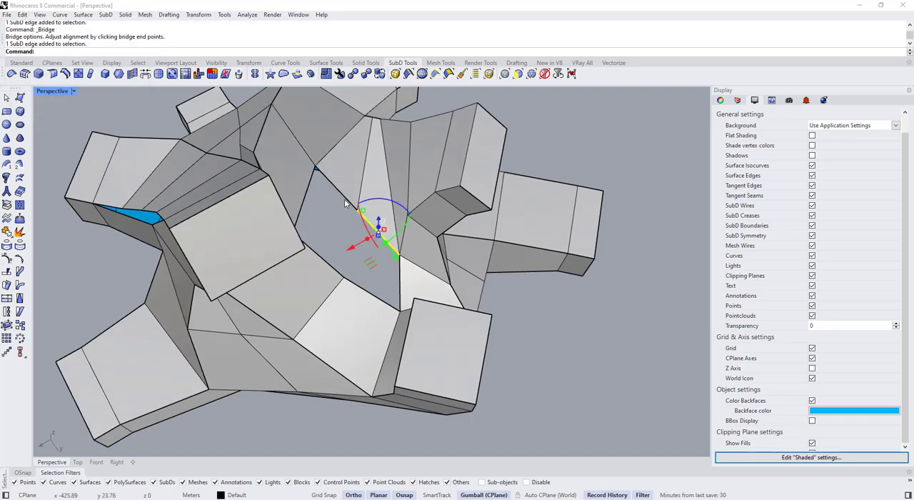
pyautogui.keyDown('ctrl'); pyautogui.keyDown('shift'); pyautogui.click(345, 202); pyautogui.keyUp('shift'); pyautogui.keyUp('ctrl')
pyautogui.click(148, 74)
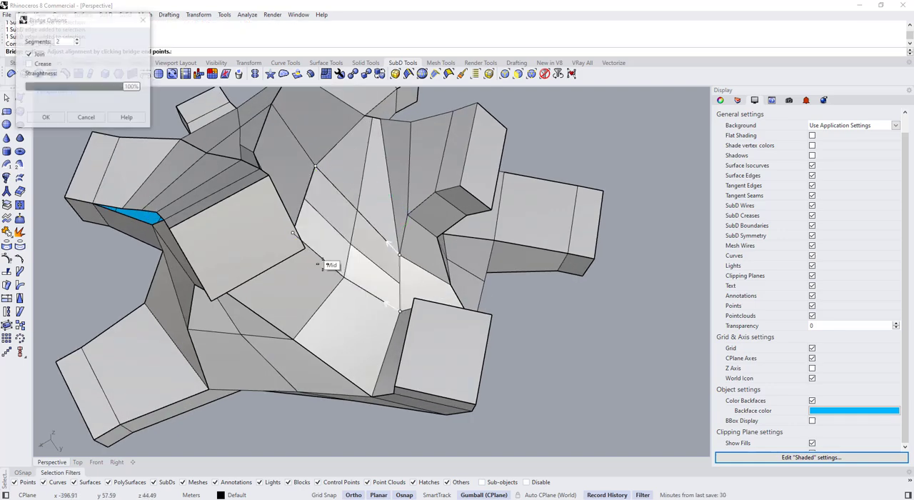
pyautogui.moveTo(318, 261); pyautogui.dragTo(401, 251, button='right')
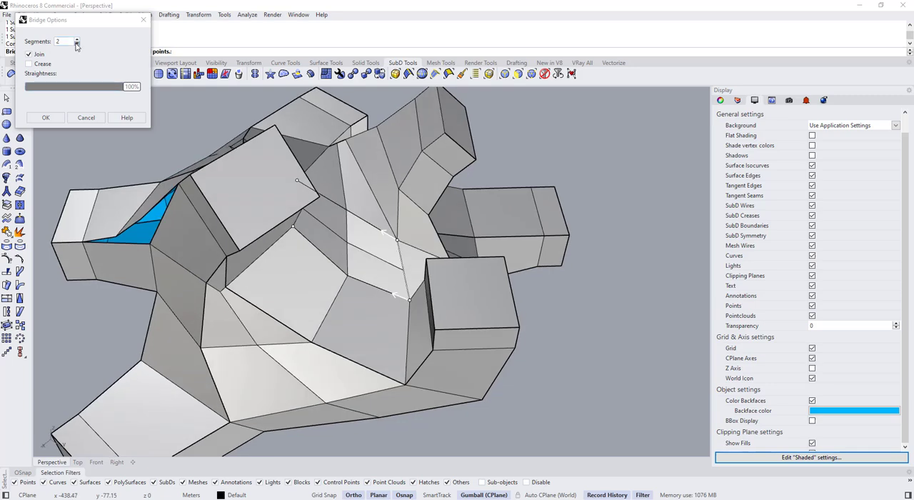
pyautogui.press('Return')
pyautogui.press('Tab')
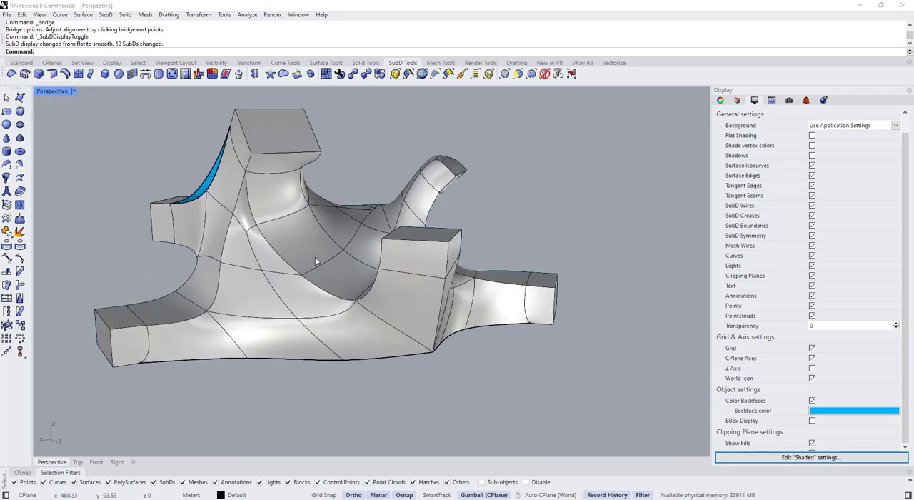
pyautogui.press('Tab')
# Align the gumball to the object and move the border vertices at the lower end of the narrow ribbon gap
pyautogui.moveTo(268, 251); pyautogui.dragTo(270, 296, button='right')
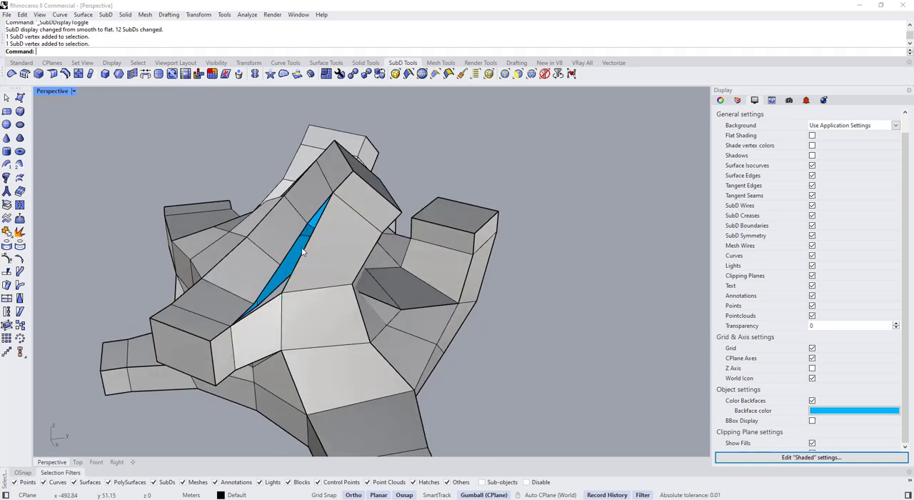
pyautogui.scroll(2, 263, 308)
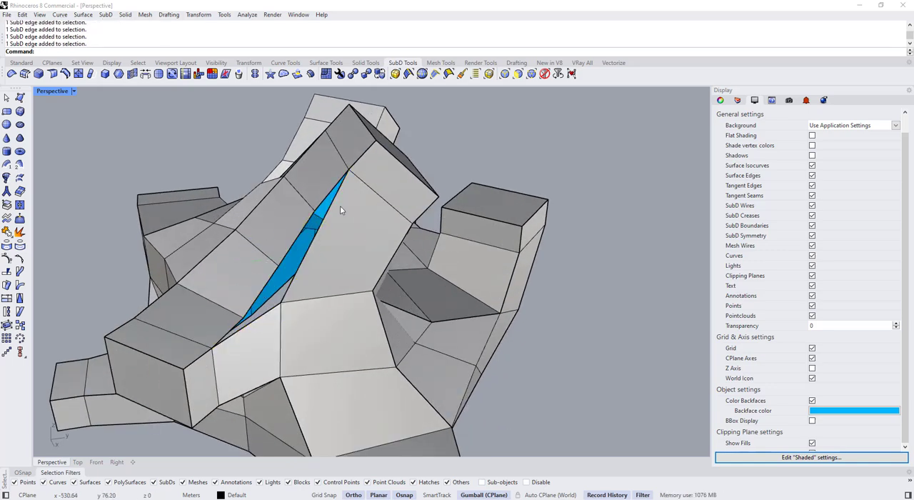
pyautogui.scroll(-3, 340, 205)
pyautogui.moveTo(340, 205); pyautogui.dragTo(239, 238, button='right')
pyautogui.scroll(3, 239, 238)
pyautogui.click(241, 221)
pyautogui.click(275, 296)
pyautogui.moveTo(254, 226); pyautogui.dragTo(252, 234)
pyautogui.click(261, 233)
# Frame the whole SubD composition in perspective and save the view as 01
pyautogui.scroll(-4, 300, 222)
pyautogui.moveTo(322, 218); pyautogui.dragTo(454, 251, button='right')
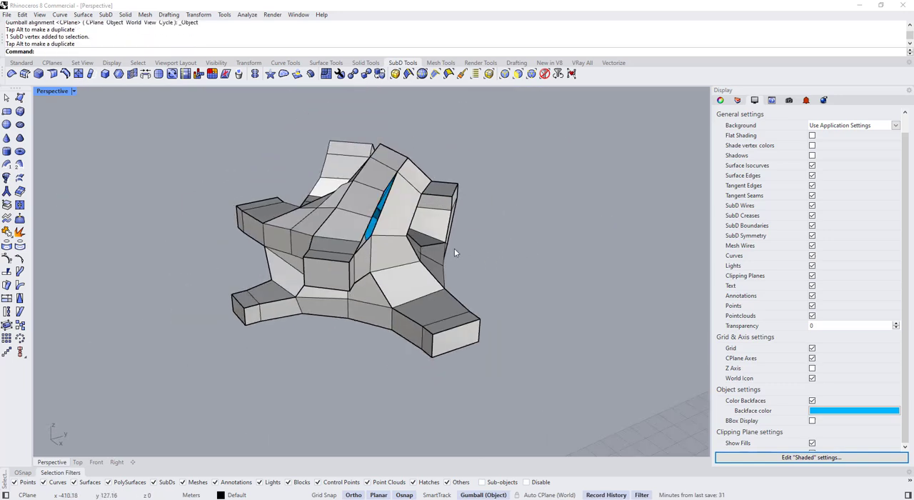
pyautogui.write('01')
pyautogui.press('Return')
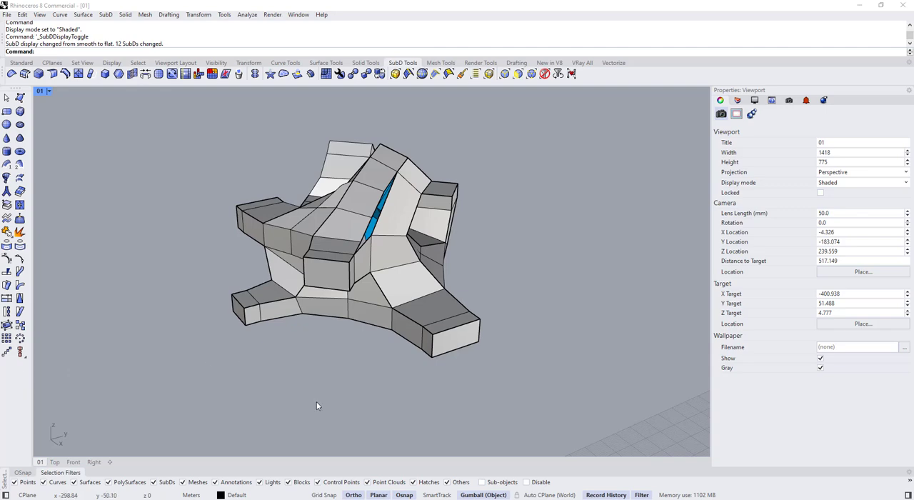
# Try to stitch the two facing vertices at the narrow gap's lower end at their average location, and undo the stitch
pyautogui.moveTo(327, 302); pyautogui.dragTo(264, 282, button='right')
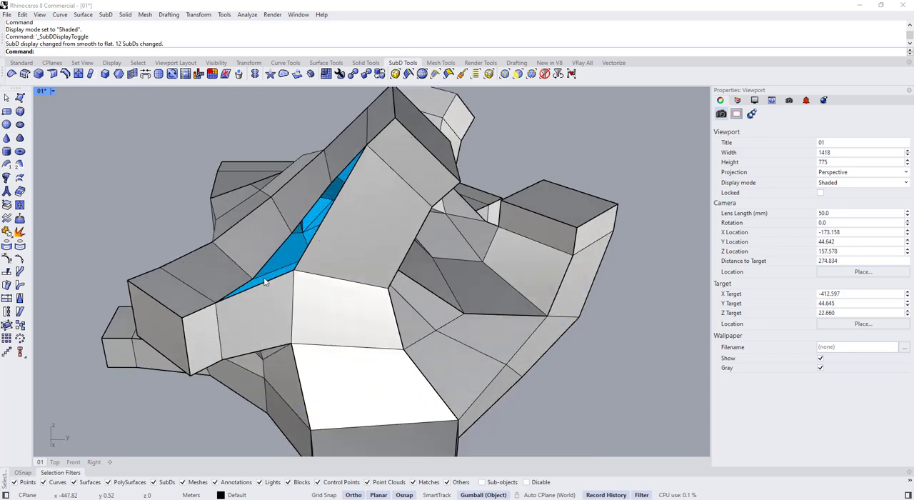
pyautogui.keyDown('ctrl'); pyautogui.keyDown('shift'); pyautogui.click(255, 281); pyautogui.keyUp('shift'); pyautogui.keyUp('ctrl')
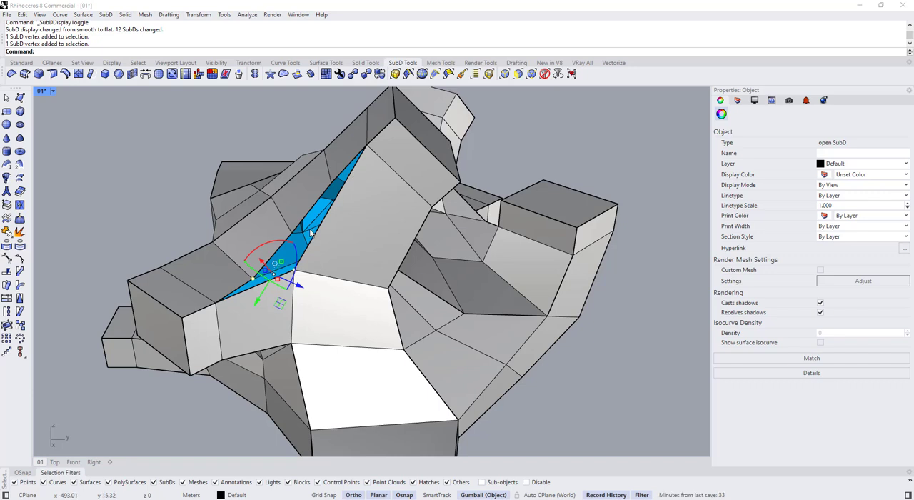
pyautogui.moveTo(311, 232); pyautogui.dragTo(321, 222, button='right')
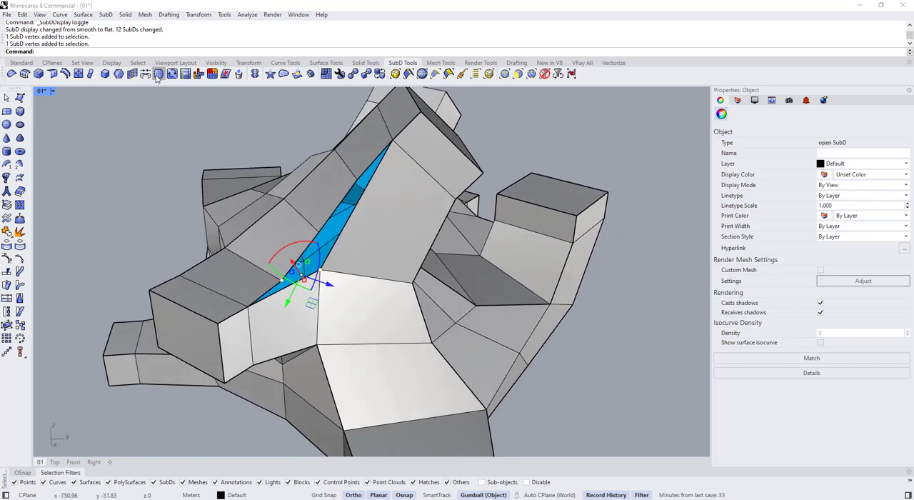
pyautogui.click(109, 75)
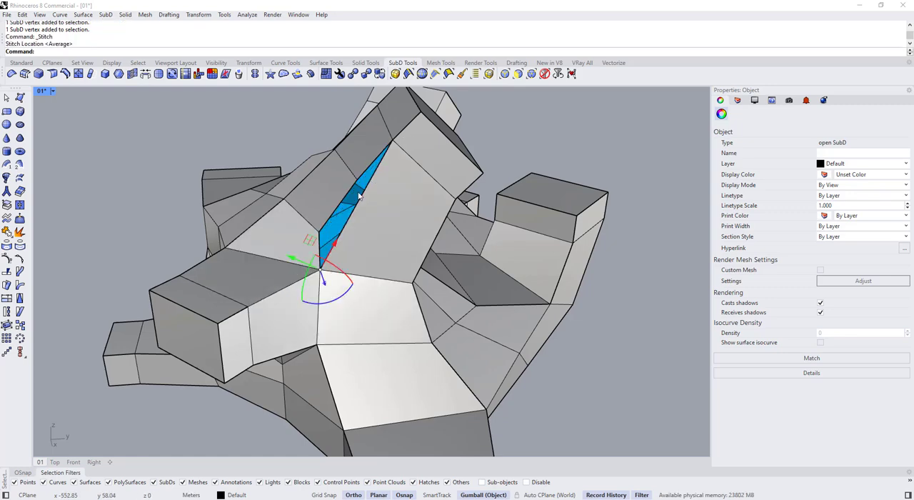
pyautogui.scroll(-5, 395, 214)
pyautogui.moveTo(359, 196); pyautogui.dragTo(358, 287, button='right')
pyautogui.press('Escape')
pyautogui.hotkey('ctrl', 'z')
pyautogui.press('Escape')
# Examine the narrow ribbon gap and the open underside of the composition in smooth and flat display
pyautogui.moveTo(379, 203); pyautogui.dragTo(353, 209, button='right')
pyautogui.scroll(2, 354, 227)
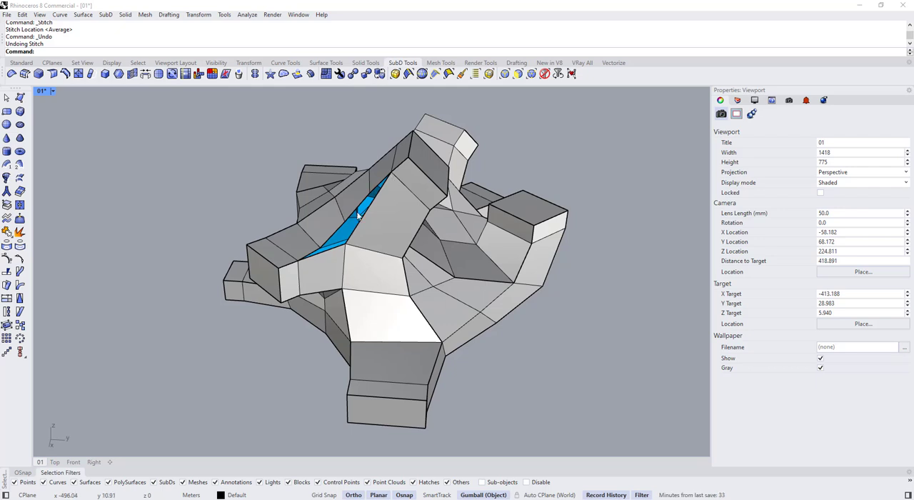
pyautogui.moveTo(359, 215); pyautogui.dragTo(342, 232, button='right')
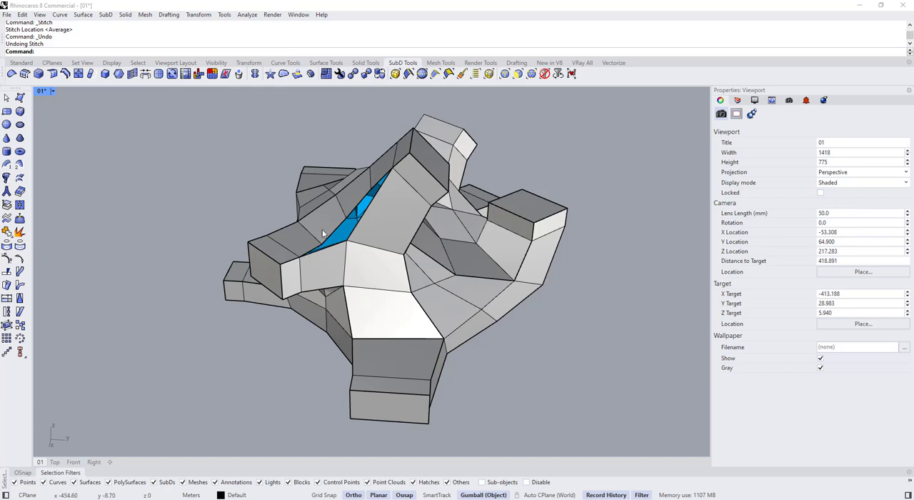
pyautogui.scroll(2, 323, 234)
pyautogui.moveTo(323, 233); pyautogui.dragTo(338, 258, button='right')
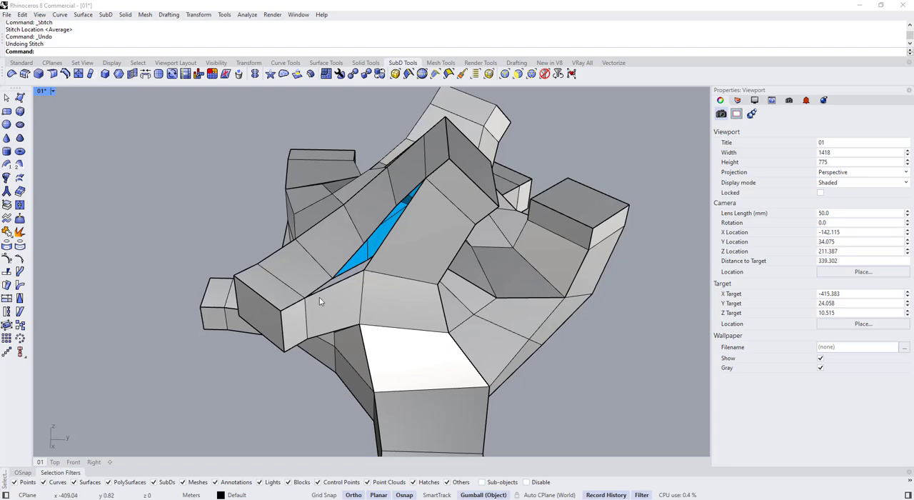
pyautogui.click(306, 312)
pyautogui.moveTo(340, 268); pyautogui.dragTo(444, 179, button='right')
pyautogui.press('Escape')
pyautogui.press('Tab')
pyautogui.press('Tab')
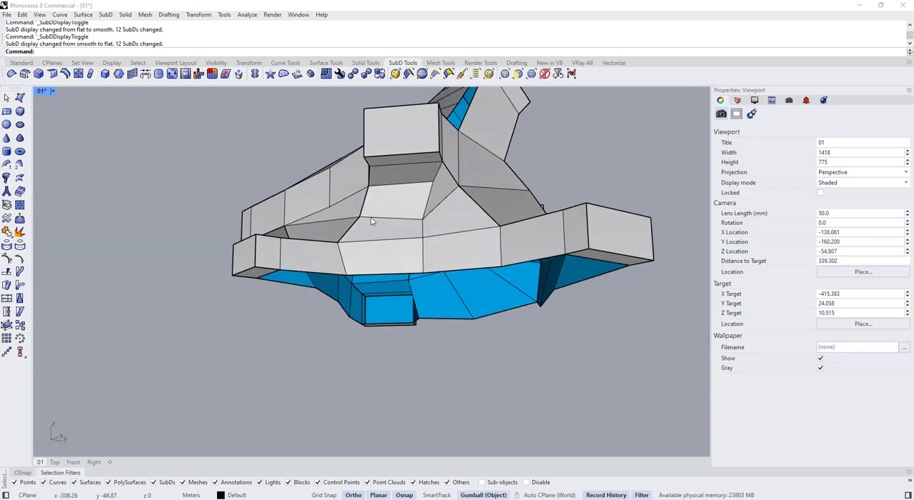
pyautogui.moveTo(371, 221); pyautogui.dragTo(399, 247, button='right')
pyautogui.press('Tab')
pyautogui.press('Tab')
# Try to bridge the short and long facing edges of the narrow gap with 1 joined segment, checking it in smooth display
pyautogui.scroll(4, 399, 248)
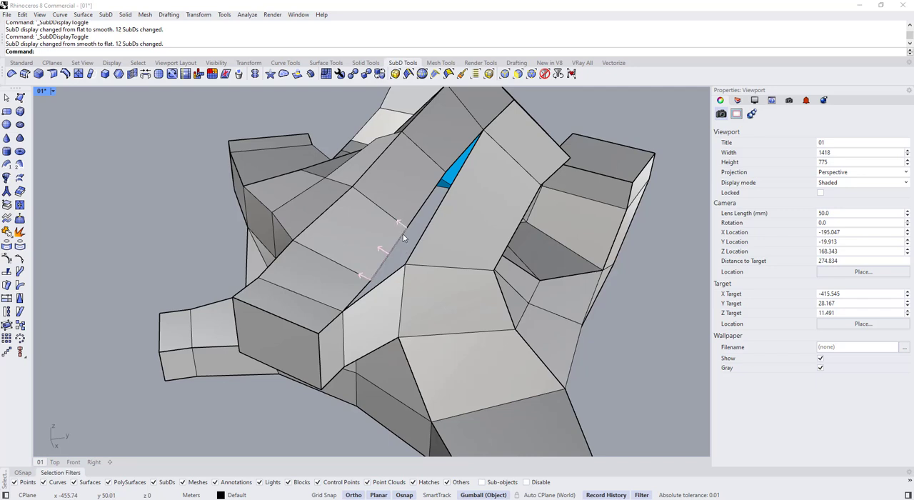
pyautogui.keyDown('ctrl'); pyautogui.keyDown('shift'); pyautogui.click(402, 237); pyautogui.keyUp('shift'); pyautogui.keyUp('ctrl')
pyautogui.keyDown('ctrl'); pyautogui.keyDown('shift'); pyautogui.click(425, 232); pyautogui.keyUp('shift'); pyautogui.keyUp('ctrl')
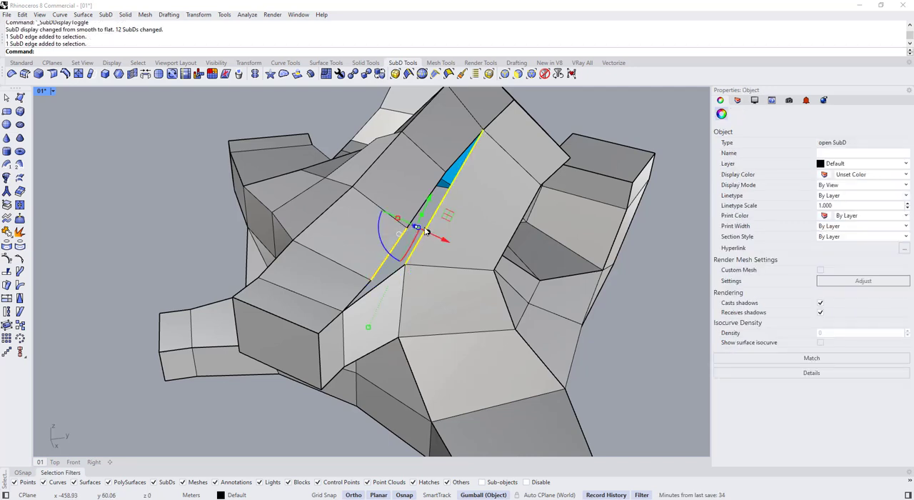
pyautogui.click(145, 75)
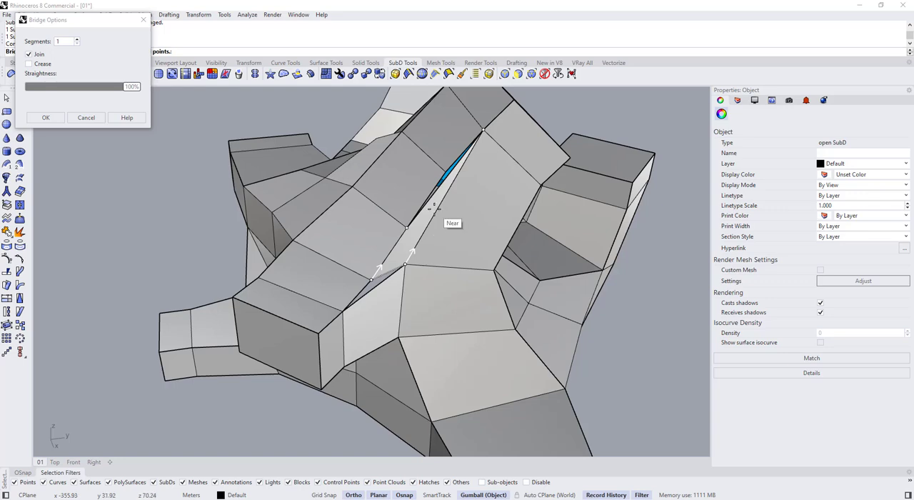
pyautogui.press('Return')
pyautogui.press('Tab')
pyautogui.moveTo(433, 207); pyautogui.dragTo(411, 134, button='right')
pyautogui.press('Tab')
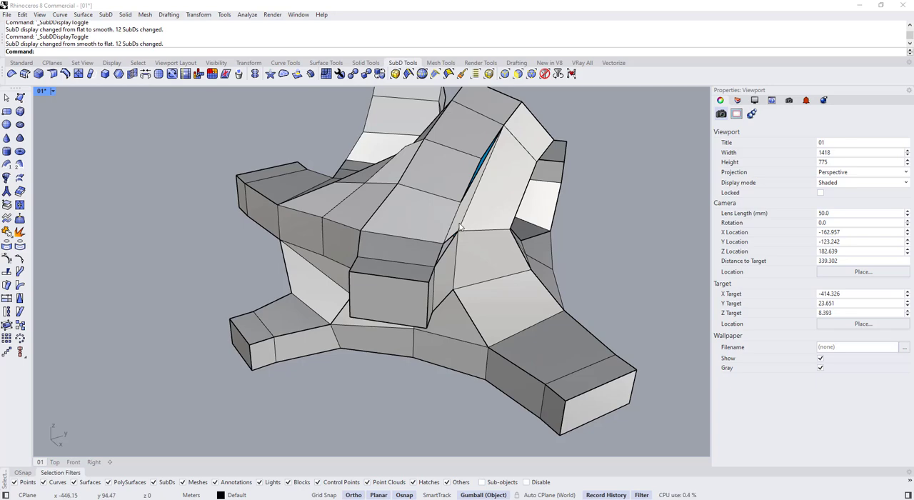
# Discard the one-segment bridge in the narrow gap and compare the reopened gap in smooth and flat display
pyautogui.moveTo(450, 235); pyautogui.dragTo(405, 319, button='right')
pyautogui.doubleClick(453, 170)
pyautogui.press('Escape')
pyautogui.press('Tab')
pyautogui.press('Tab')
pyautogui.press('Tab')
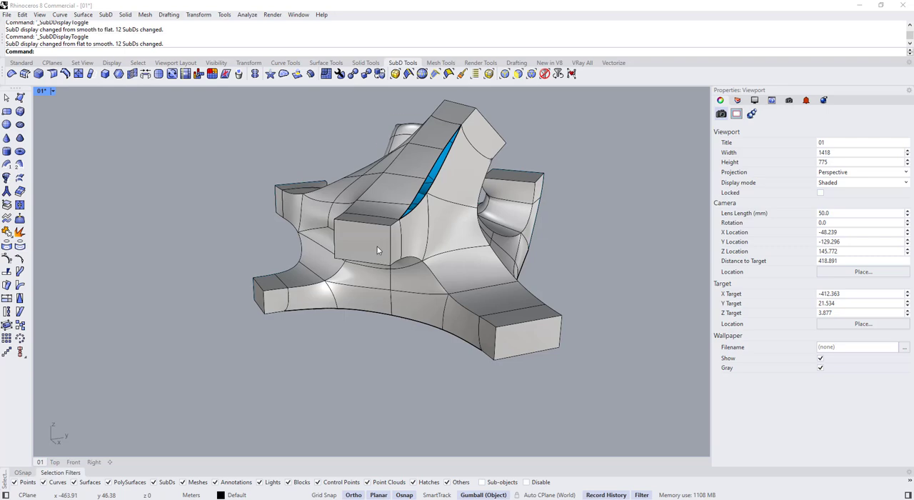
# Stitch the two facing vertices at the lower end of the narrow ribbon gap at their average location
pyautogui.press('Tab')
pyautogui.scroll(2, 381, 221)
pyautogui.keyDown('ctrl'); pyautogui.keyDown('shift'); pyautogui.click(397, 229); pyautogui.keyUp('shift'); pyautogui.keyUp('ctrl')
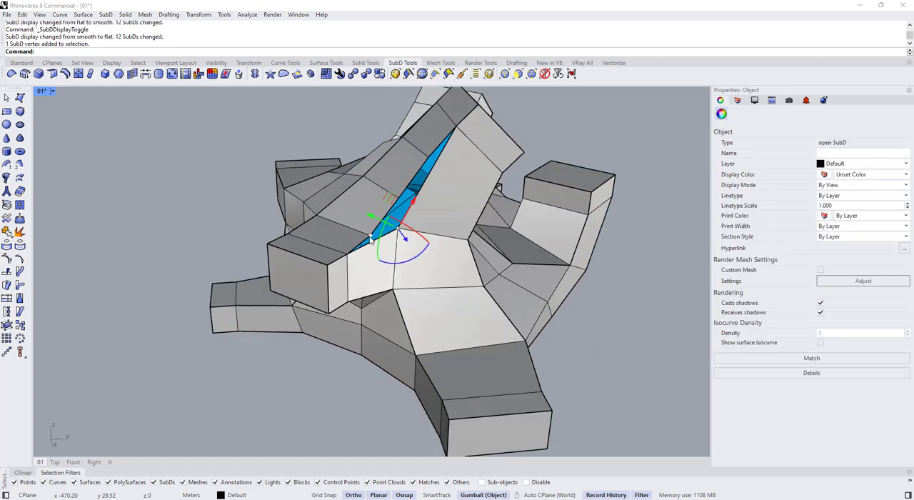
pyautogui.scroll(4, 371, 244)
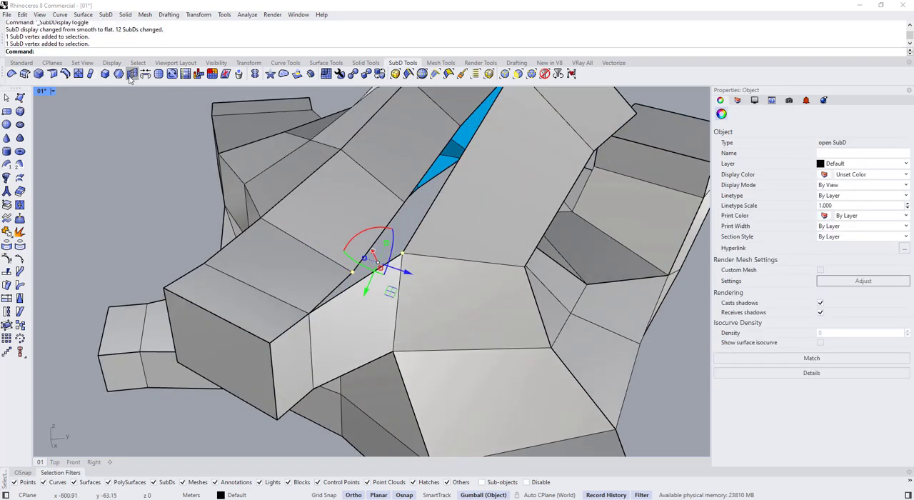
pyautogui.click(131, 75)
pyautogui.rightClick(400, 264)
# Fill the remaining narrow gap between the two ribbons with quad SubD faces, using 3D Face on the gap's boundary vertices
pyautogui.scroll(-4, 382, 232)
pyautogui.moveTo(382, 232); pyautogui.dragTo(439, 250, button='right')
pyautogui.press('Escape')
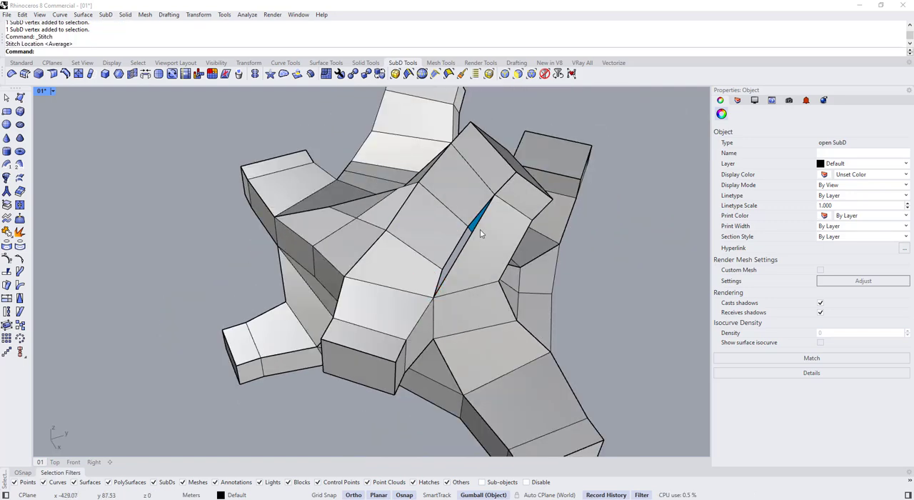
pyautogui.click(439, 251)
pyautogui.click(20, 98)
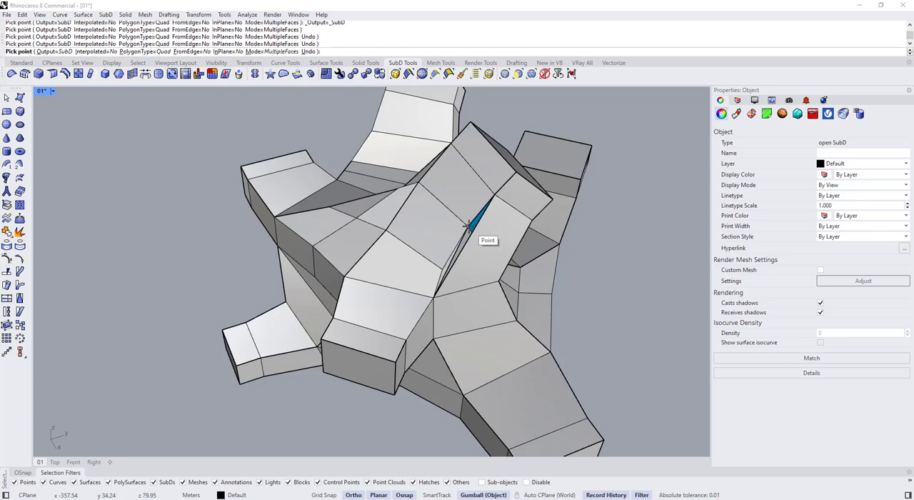
pyautogui.press('Escape')
# Examine the filled ribbon gap and the surrounding composition in smooth and flat display
pyautogui.scroll(-4, 475, 218)
pyautogui.press('Tab')
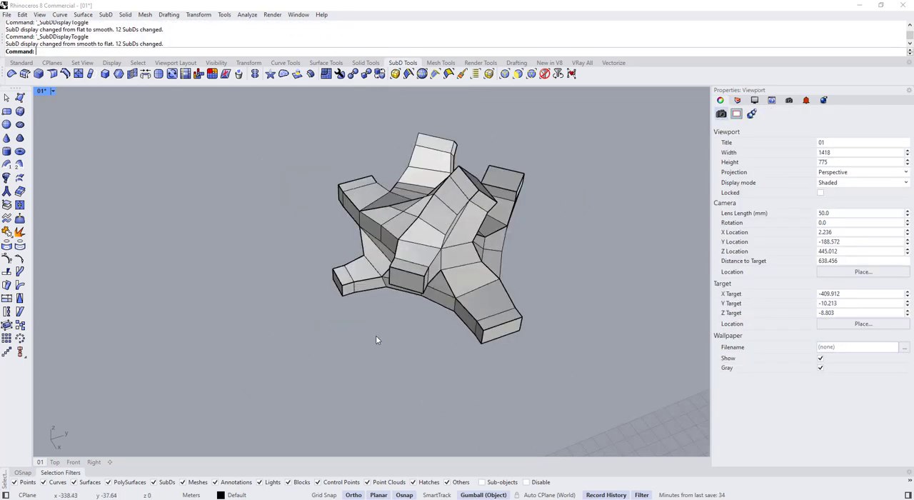
pyautogui.press('Tab')
pyautogui.moveTo(375, 310); pyautogui.dragTo(464, 293, button='right')
pyautogui.press('Tab')
pyautogui.scroll(6, 344, 237)
pyautogui.moveTo(344, 237); pyautogui.dragTo(398, 212, button='right')
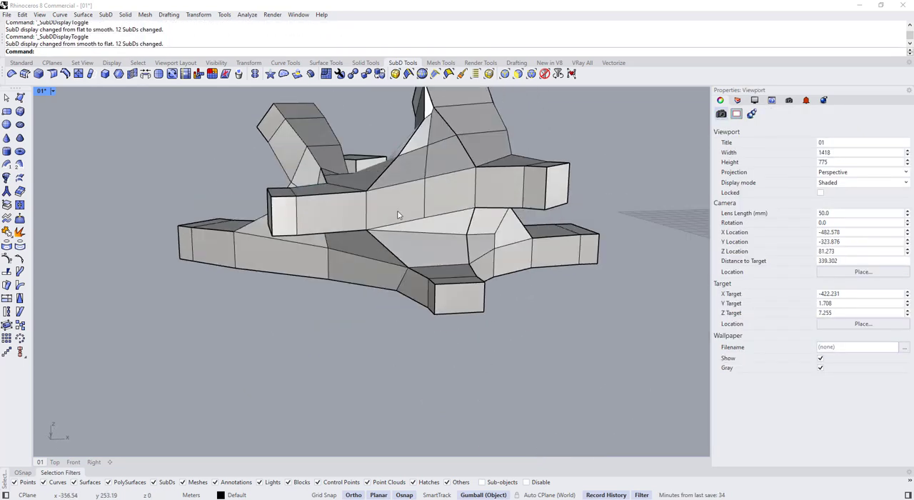
pyautogui.moveTo(519, 230); pyautogui.dragTo(397, 246, button='right')
# Bridge the facing two-edge chains across the open underside of the first box arm
pyautogui.keyDown('ctrl'); pyautogui.keyDown('shift'); pyautogui.click(421, 213); pyautogui.keyUp('shift'); pyautogui.keyUp('ctrl')
pyautogui.moveTo(422, 213); pyautogui.dragTo(482, 239, button='right')
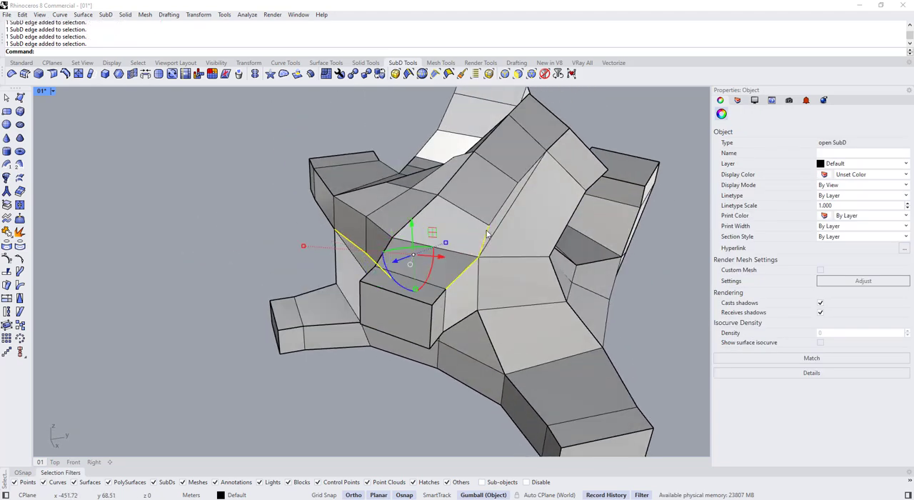
pyautogui.moveTo(527, 174); pyautogui.dragTo(370, 228, button='right')
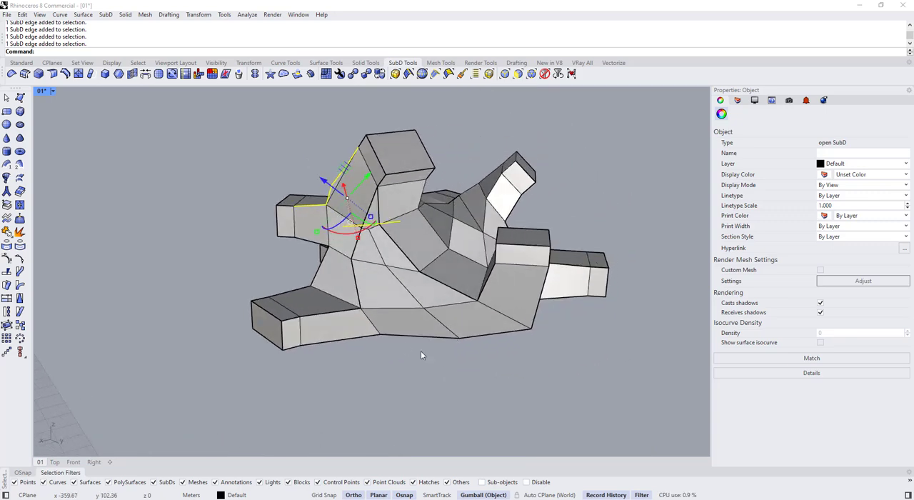
pyautogui.moveTo(421, 353); pyautogui.dragTo(319, 221, button='right')
pyautogui.press('Escape')
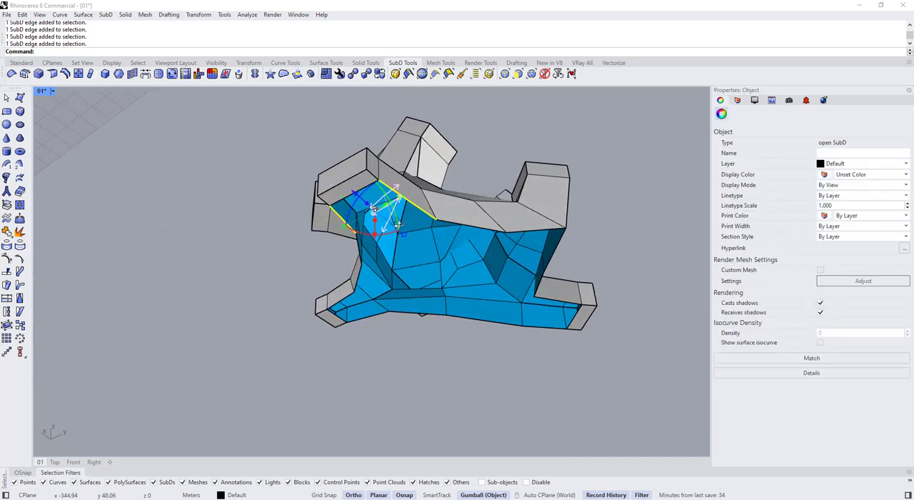
pyautogui.moveTo(398, 224); pyautogui.dragTo(457, 233, button='right')
pyautogui.keyDown('ctrl'); pyautogui.keyDown('shift'); pyautogui.click(447, 238); pyautogui.keyUp('shift'); pyautogui.keyUp('ctrl')
pyautogui.keyDown('ctrl'); pyautogui.keyDown('shift'); pyautogui.click(555, 279); pyautogui.keyUp('shift'); pyautogui.keyUp('ctrl')
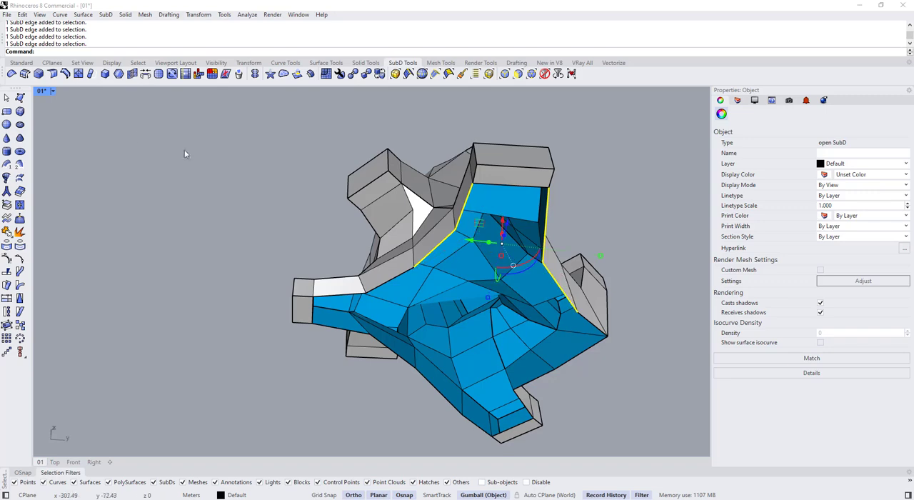
pyautogui.press('Return')
# Bridge the facing edge chains across the open underside of the second box arm
pyautogui.moveTo(415, 257); pyautogui.dragTo(473, 254, button='right')
pyautogui.scroll(2, 370, 280)
pyautogui.moveTo(370, 280); pyautogui.dragTo(407, 305, button='right')
pyautogui.keyDown('ctrl'); pyautogui.keyDown('shift'); pyautogui.click(375, 303); pyautogui.keyUp('shift'); pyautogui.keyUp('ctrl')
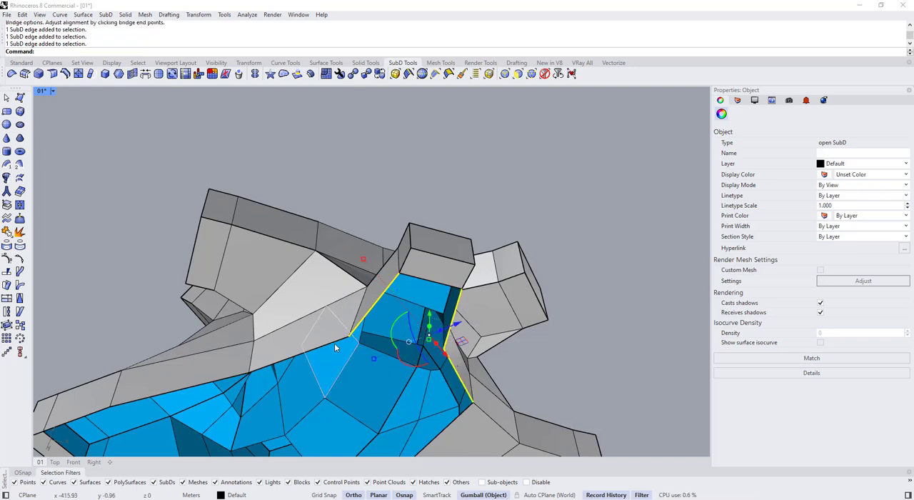
pyautogui.press('Return')
pyautogui.scroll(-6, 487, 215)
pyautogui.press('Return')
# Bridge the facing long edges beneath the third box arm to close its open underside
pyautogui.moveTo(363, 319); pyautogui.dragTo(433, 305, button='right')
pyautogui.scroll(4, 397, 288)
pyautogui.keyDown('ctrl'); pyautogui.keyDown('shift'); pyautogui.click(396, 286); pyautogui.keyUp('shift'); pyautogui.keyUp('ctrl')
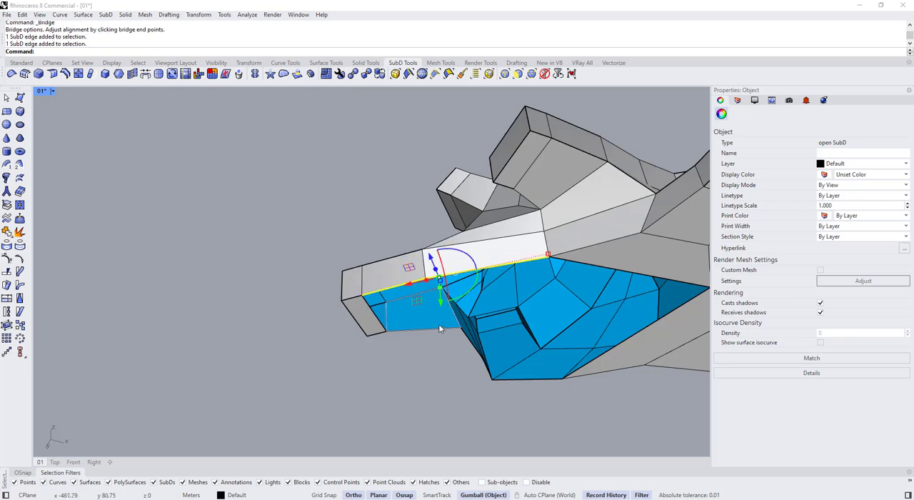
pyautogui.moveTo(457, 334); pyautogui.dragTo(509, 300, button='right')
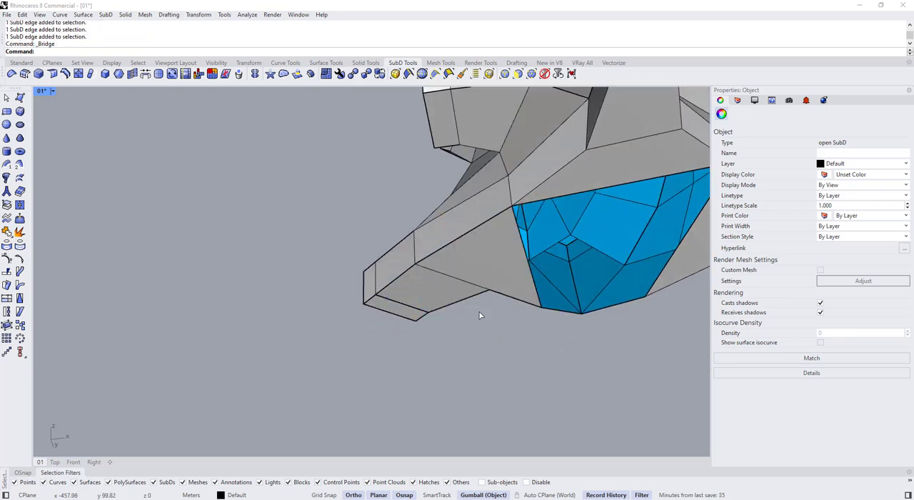
pyautogui.scroll(-5, 353, 296)
pyautogui.press('Return')
# Bridge the long facing edges of the central underside opening with 1 joined segment and close the leftover triangular hole with 3D Face
pyautogui.moveTo(450, 304); pyautogui.dragTo(368, 273, button='right')
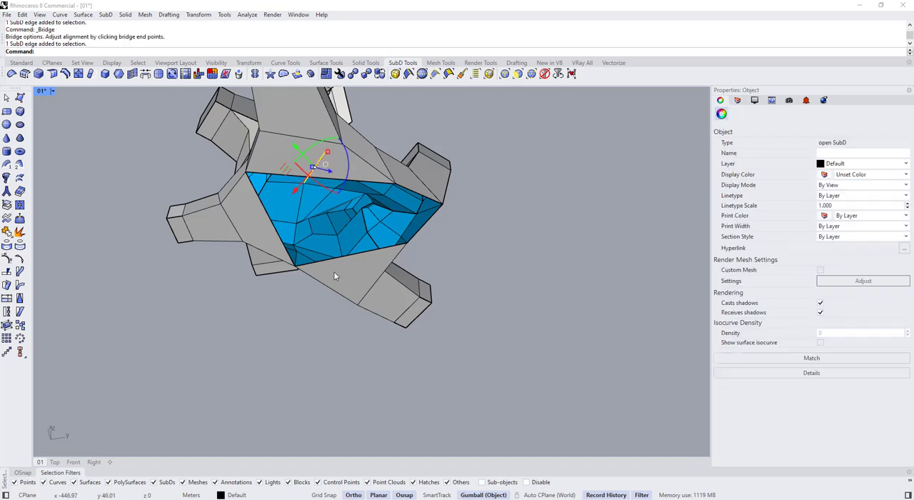
pyautogui.keyDown('ctrl'); pyautogui.keyDown('shift'); pyautogui.click(353, 183); pyautogui.keyUp('shift'); pyautogui.keyUp('ctrl')
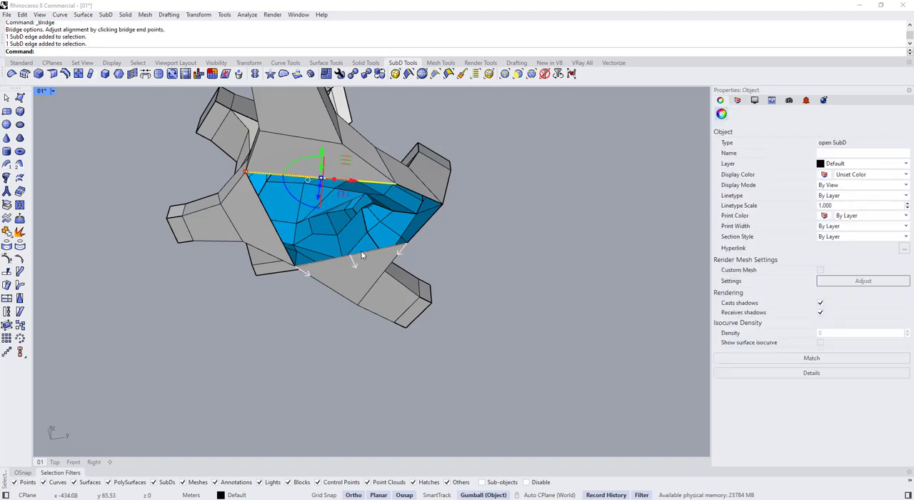
pyautogui.press('Return')
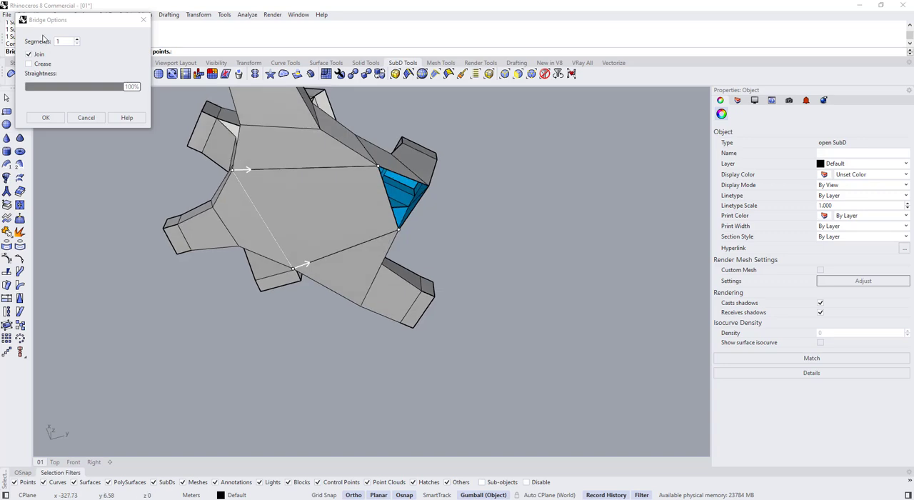
pyautogui.keyDown('shift'); pyautogui.moveTo(231, 174); pyautogui.dragTo(250, 263, button='right'); pyautogui.keyUp('shift')
pyautogui.press('Return')
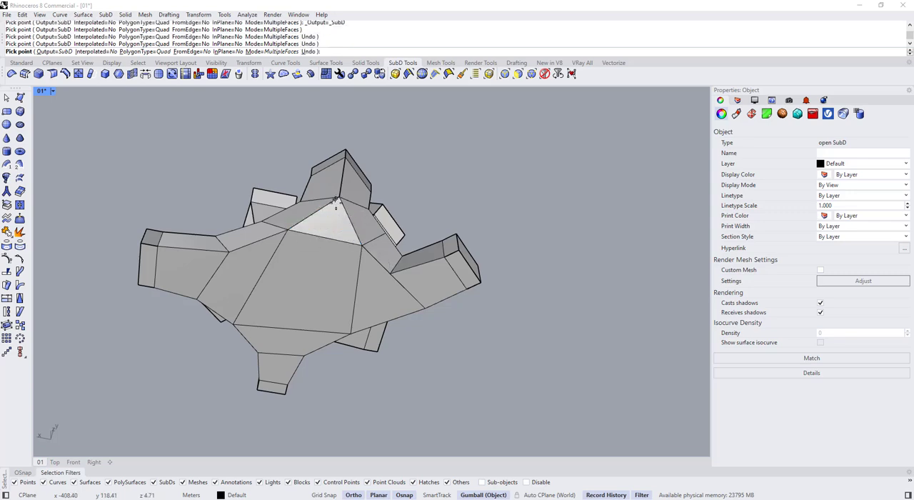
pyautogui.press('Return')
# Compare the closed underside and the whole composition in smooth and flat display
pyautogui.press('Tab')
pyautogui.moveTo(320, 243); pyautogui.dragTo(326, 260, button='right')
pyautogui.press('Tab')
pyautogui.press('Tab')
pyautogui.press('Tab')
pyautogui.press('Tab')
pyautogui.press('Tab')
pyautogui.press('Tab')
pyautogui.moveTo(298, 214); pyautogui.dragTo(413, 259, button='right')
pyautogui.press('Tab')
pyautogui.press('Tab')
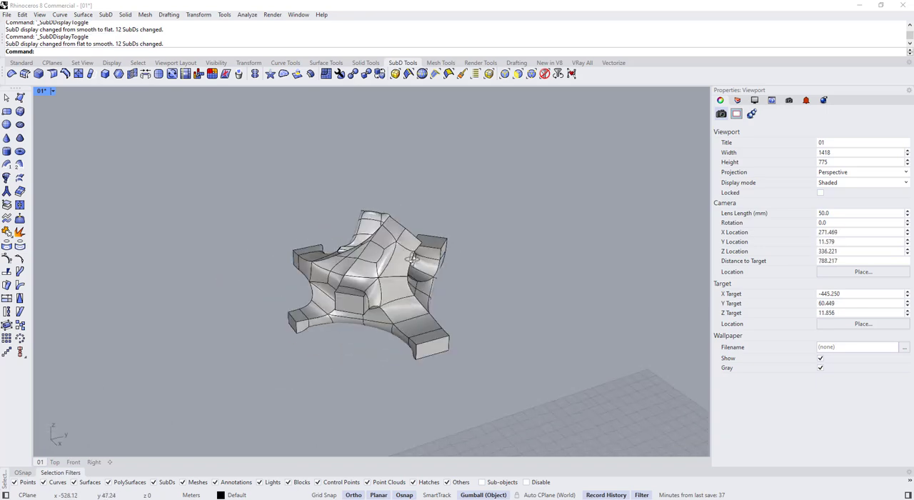
pyautogui.press('Tab')
pyautogui.scroll(8, 357, 300)
pyautogui.press('Tab')
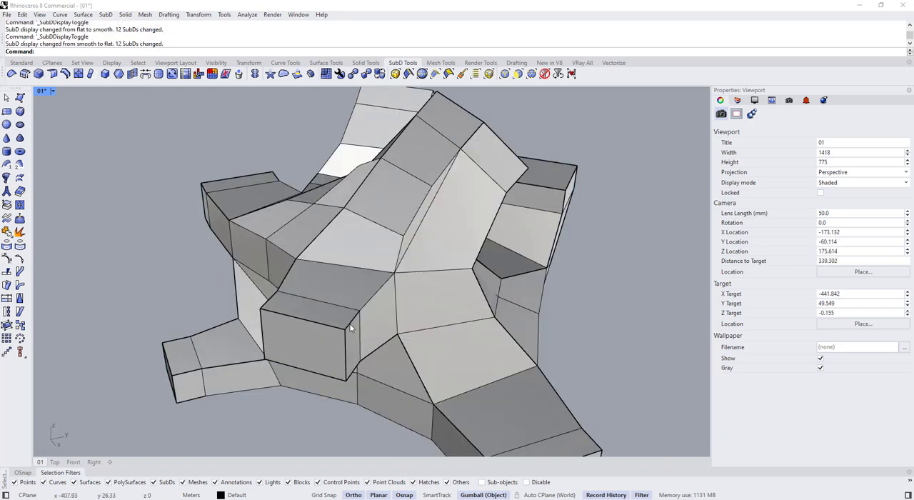
# Crease the border edges of the ribbons running between the box arms around the composition
pyautogui.keyDown('ctrl'); pyautogui.keyDown('shift'); pyautogui.click(375, 295); pyautogui.keyUp('shift'); pyautogui.keyUp('ctrl')
pyautogui.moveTo(385, 265); pyautogui.dragTo(342, 267, button='right')
pyautogui.scroll(-5, 358, 258)
pyautogui.scroll(7, 342, 267)
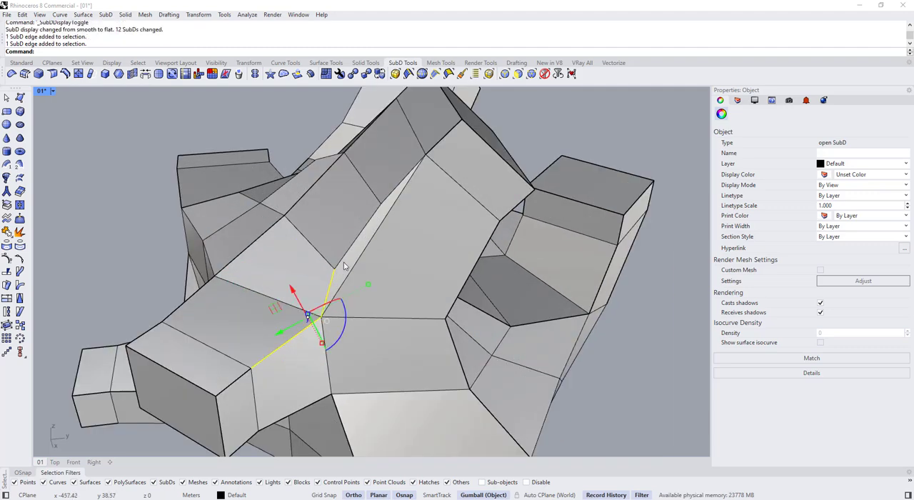
pyautogui.moveTo(439, 163); pyautogui.dragTo(239, 270, button='right')
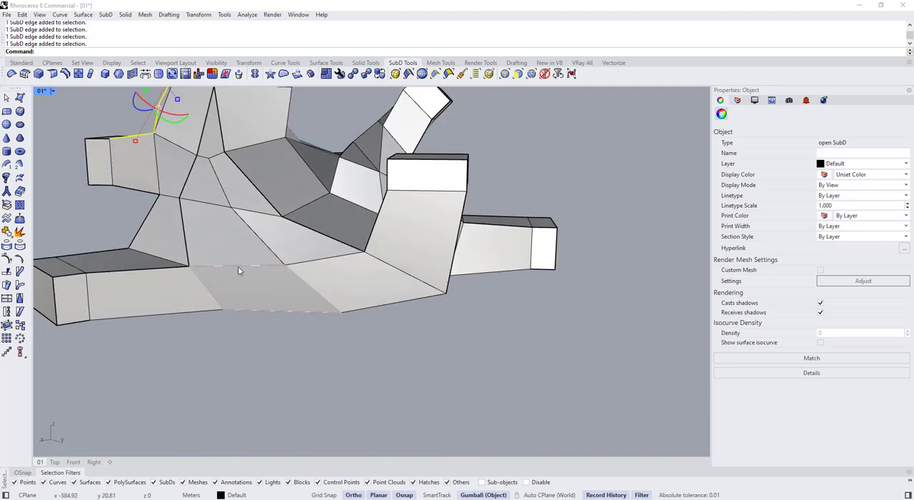
pyautogui.moveTo(424, 282); pyautogui.dragTo(422, 224, button='right')
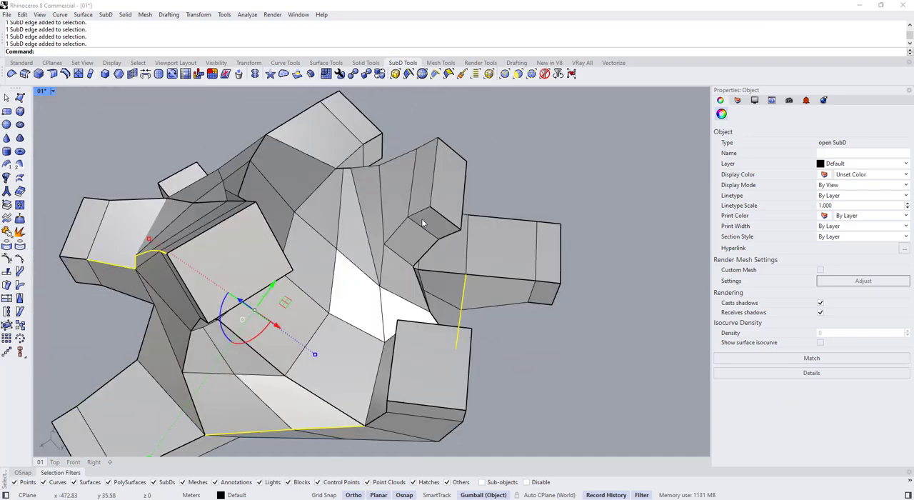
pyautogui.keyDown('ctrl'); pyautogui.keyDown('shift'); pyautogui.click(461, 279); pyautogui.keyUp('shift'); pyautogui.keyUp('ctrl')
pyautogui.moveTo(372, 302); pyautogui.dragTo(315, 286, button='right')
pyautogui.keyDown('ctrl'); pyautogui.keyDown('shift'); pyautogui.click(458, 279); pyautogui.keyUp('shift'); pyautogui.keyUp('ctrl')
pyautogui.keyDown('ctrl'); pyautogui.keyDown('shift'); pyautogui.click(275, 262); pyautogui.keyUp('shift'); pyautogui.keyUp('ctrl')
pyautogui.keyDown('ctrl'); pyautogui.keyDown('shift'); pyautogui.click(330, 382); pyautogui.keyUp('shift'); pyautogui.keyUp('ctrl')
pyautogui.moveTo(330, 382); pyautogui.dragTo(372, 219, button='right')
pyautogui.keyDown('ctrl'); pyautogui.keyDown('shift'); pyautogui.click(395, 242); pyautogui.keyUp('shift'); pyautogui.keyUp('ctrl')
pyautogui.keyDown('ctrl'); pyautogui.keyDown('shift'); pyautogui.click(395, 242); pyautogui.keyUp('shift'); pyautogui.keyUp('ctrl')
pyautogui.scroll(3, 401, 254)
pyautogui.keyDown('ctrl'); pyautogui.keyDown('shift'); pyautogui.click(404, 261); pyautogui.keyUp('shift'); pyautogui.keyUp('ctrl')
pyautogui.keyDown('ctrl'); pyautogui.keyDown('shift'); pyautogui.click(461, 265); pyautogui.keyUp('shift'); pyautogui.keyUp('ctrl')
pyautogui.scroll(-5, 372, 219)
pyautogui.scroll(5, 325, 231)
pyautogui.keyDown('ctrl'); pyautogui.keyDown('shift'); pyautogui.doubleClick(327, 267); pyautogui.keyUp('shift'); pyautogui.keyUp('ctrl')
pyautogui.scroll(-5, 326, 267)
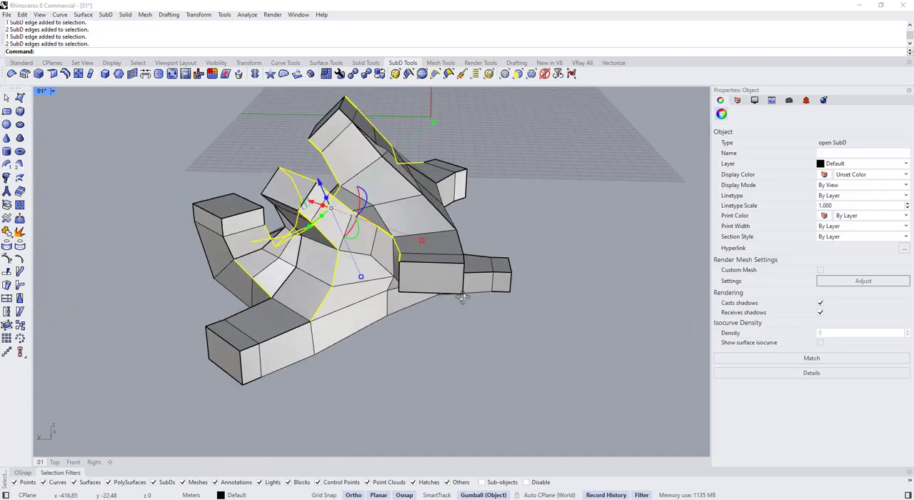
pyautogui.moveTo(461, 295); pyautogui.dragTo(357, 285, button='right')
pyautogui.press('Escape')
# Examine the creased composition in smooth display, checking the pinched corner where the ribbons meet
pyautogui.press('Tab')
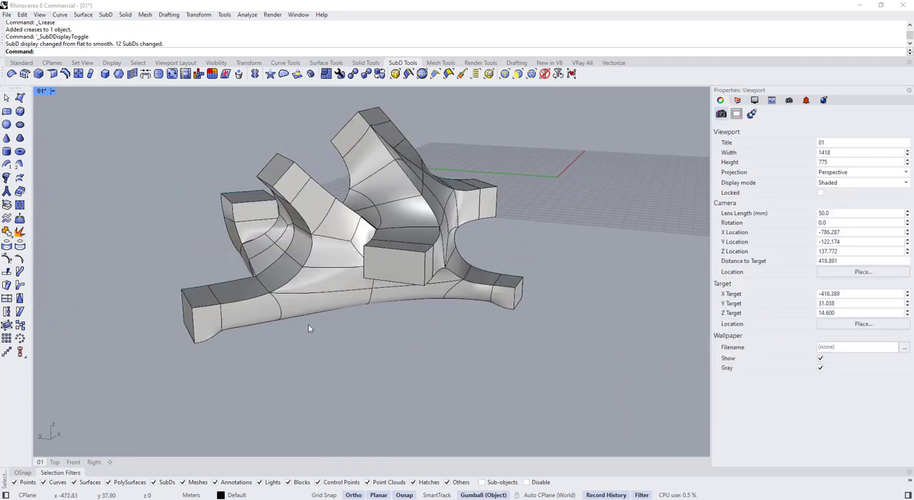
pyautogui.moveTo(308, 324); pyautogui.dragTo(336, 359, button='right')
pyautogui.scroll(5, 392, 255)
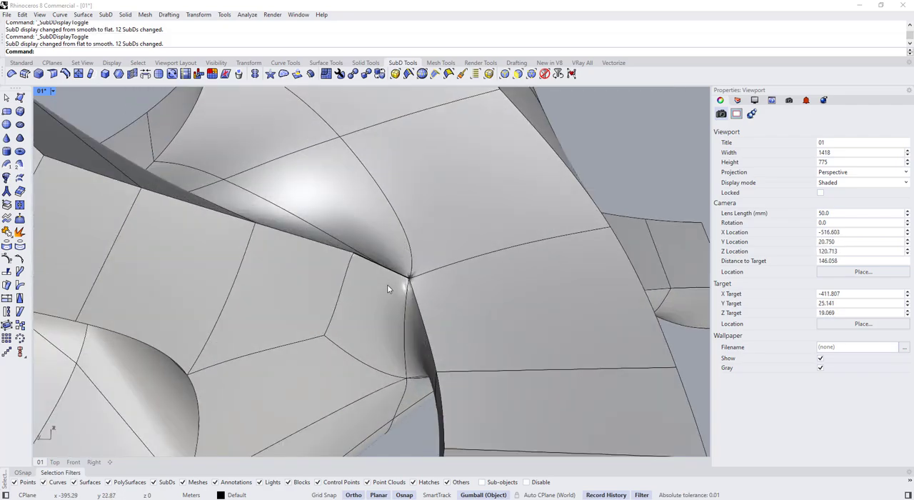
pyautogui.moveTo(387, 284); pyautogui.dragTo(392, 330, button='right')
pyautogui.click(388, 280)
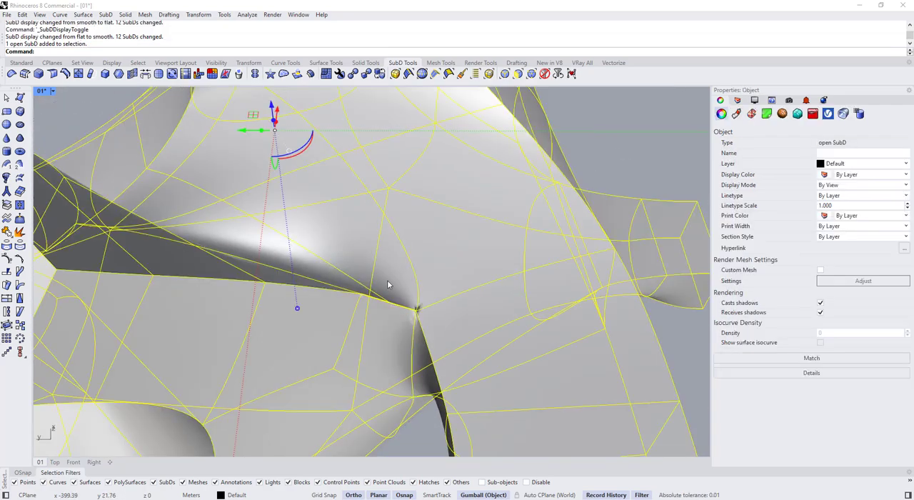
pyautogui.scroll(-4, 386, 279)
pyautogui.press('Escape')
pyautogui.scroll(2, 385, 307)
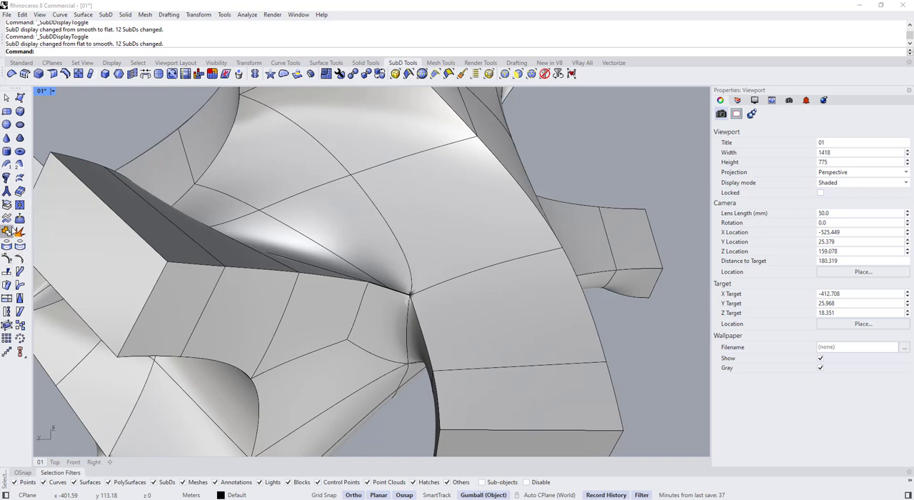
# Extract the small face beside the pinched corner and join it back to the main SubD with smooth joined edges
pyautogui.press('Return')
pyautogui.click(400, 389)
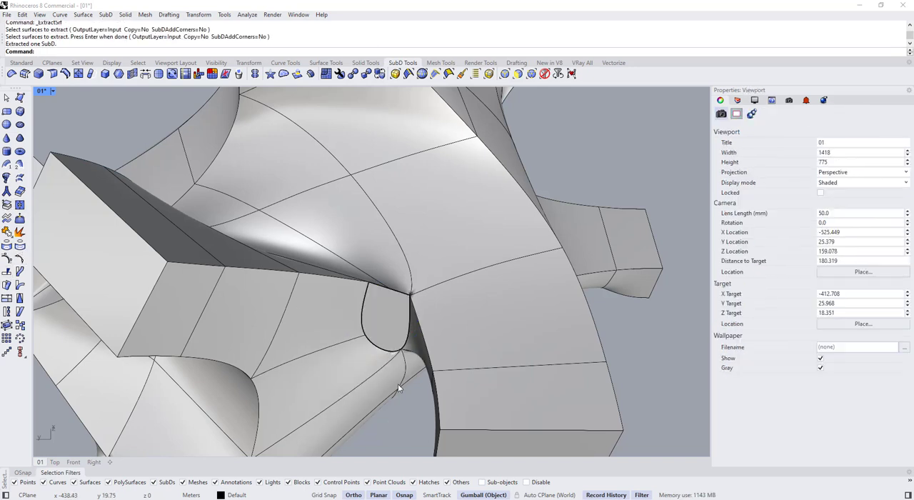
pyautogui.click(387, 340)
pyautogui.keyDown('shift'); pyautogui.click(356, 365); pyautogui.keyUp('shift')
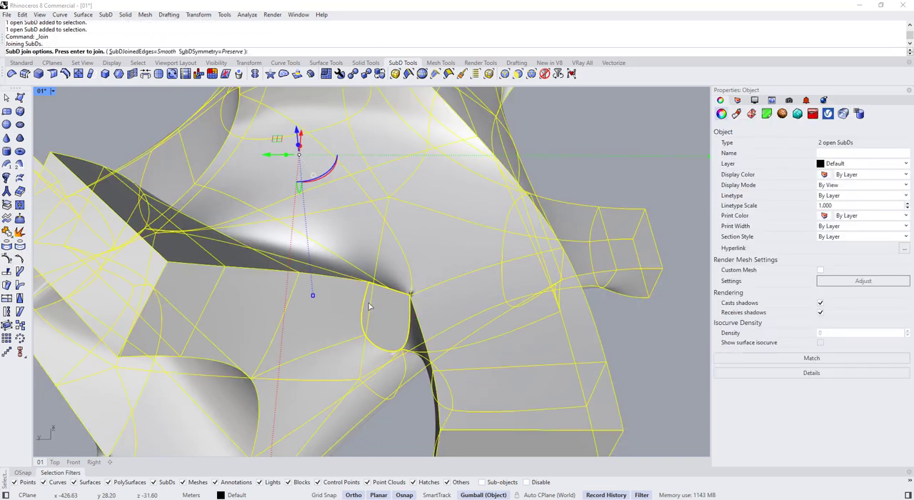
pyautogui.press('Tab')
# Examine the pinched corners and the rejoined face from several sides in smooth and flat display
pyautogui.press('Tab')
pyautogui.scroll(-3, 374, 319)
pyautogui.moveTo(376, 320); pyautogui.dragTo(300, 348, button='right')
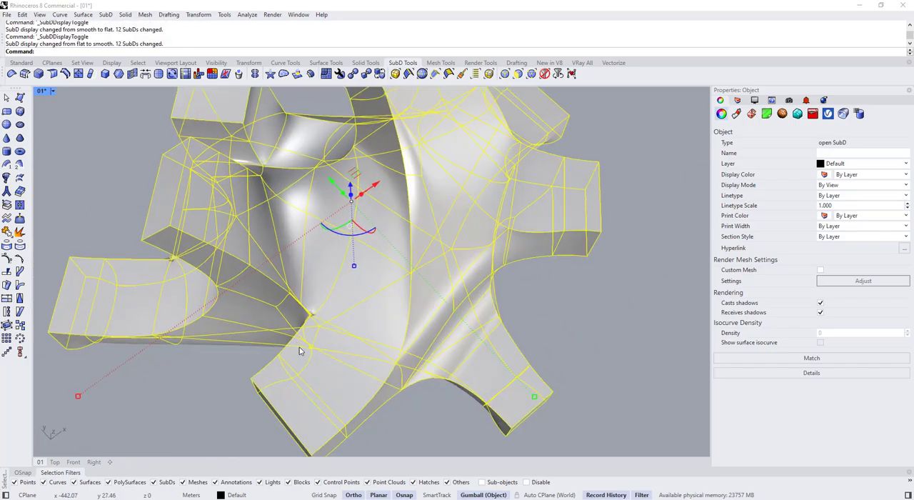
pyautogui.press('Escape')
pyautogui.scroll(6, 284, 298)
pyautogui.moveTo(284, 298); pyautogui.dragTo(433, 210, button='right')
pyautogui.scroll(4, 237, 279)
pyautogui.scroll(-6, 363, 283)
pyautogui.press('Tab')
pyautogui.press('Tab')
pyautogui.scroll(5, 403, 318)
pyautogui.scroll(-3, 402, 319)
pyautogui.scroll(-2, 423, 270)
pyautogui.press('Tab')
pyautogui.press('Tab')
pyautogui.press('Delete')
pyautogui.press('Tab')
pyautogui.hotkey('ctrl', 'j')
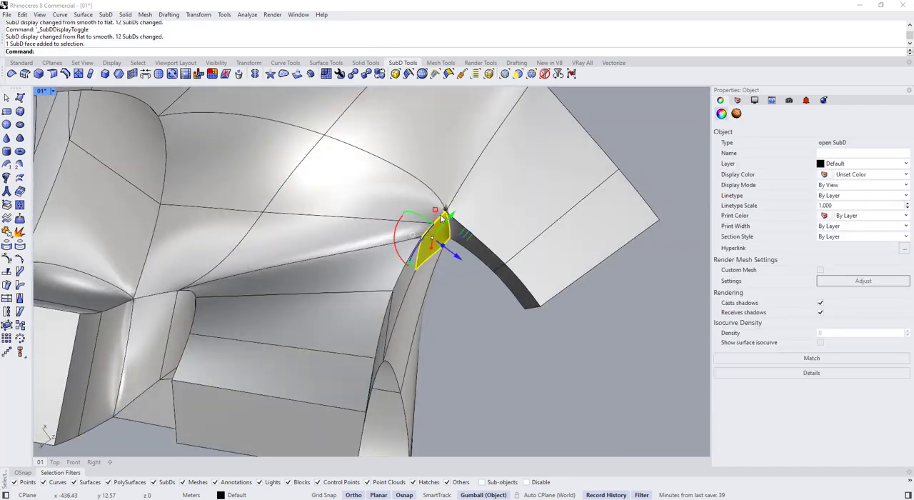
# Try to delete one sub-object at the pinched ribbon corner in flat display
pyautogui.press('Delete')
pyautogui.press('Tab')
pyautogui.moveTo(422, 208); pyautogui.dragTo(388, 208, button='right')
pyautogui.keyDown('ctrl'); pyautogui.keyDown('shift'); pyautogui.click(404, 255); pyautogui.keyUp('shift'); pyautogui.keyUp('ctrl')
pyautogui.press('Delete')
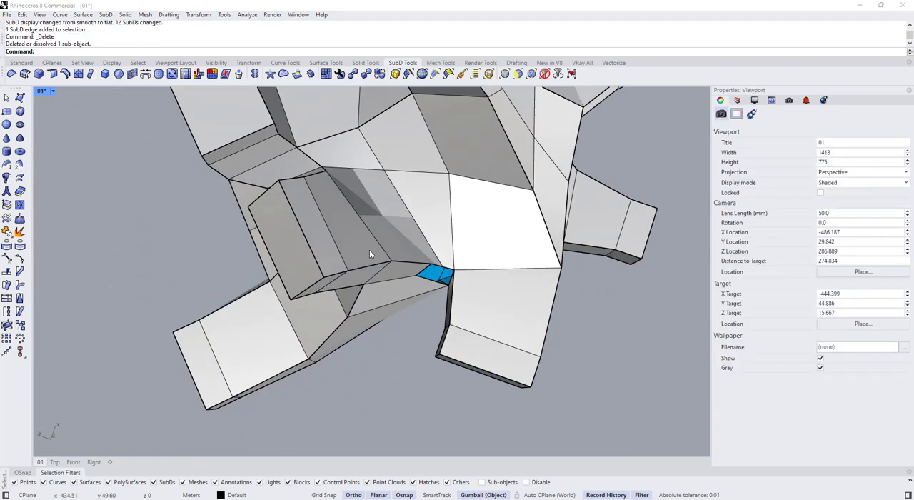
pyautogui.hotkey('ctrl', 'z')
# Align the gumball to the construction plane and shift the selected geometry at the pinched ribbon corner slightly
pyautogui.scroll(3, 388, 208)
pyautogui.click(374, 180)
pyautogui.click(410, 243)
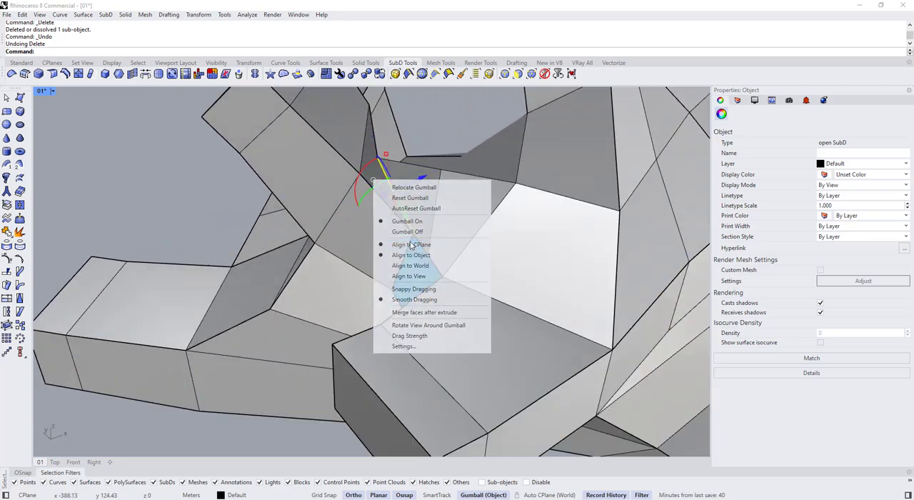
pyautogui.moveTo(410, 245); pyautogui.dragTo(397, 172, button='right')
pyautogui.press('Escape')
pyautogui.moveTo(410, 134); pyautogui.dragTo(430, 245, button='right')
pyautogui.keyDown('ctrl'); pyautogui.keyDown('shift'); pyautogui.click(373, 151); pyautogui.keyUp('shift'); pyautogui.keyUp('ctrl')
pyautogui.moveTo(376, 132); pyautogui.dragTo(376, 143)
pyautogui.moveTo(376, 143); pyautogui.dragTo(423, 227, button='right')
pyautogui.press('Escape')
# Delete the faces around the pinched corner to open the gap between the ribbon and its neighbour
pyautogui.keyDown('ctrl'); pyautogui.keyDown('shift'); pyautogui.click(386, 246); pyautogui.keyUp('shift'); pyautogui.keyUp('ctrl')
pyautogui.press('Delete')
pyautogui.keyDown('ctrl'); pyautogui.keyDown('shift'); pyautogui.click(388, 250); pyautogui.keyUp('shift'); pyautogui.keyUp('ctrl')
pyautogui.press('Delete')
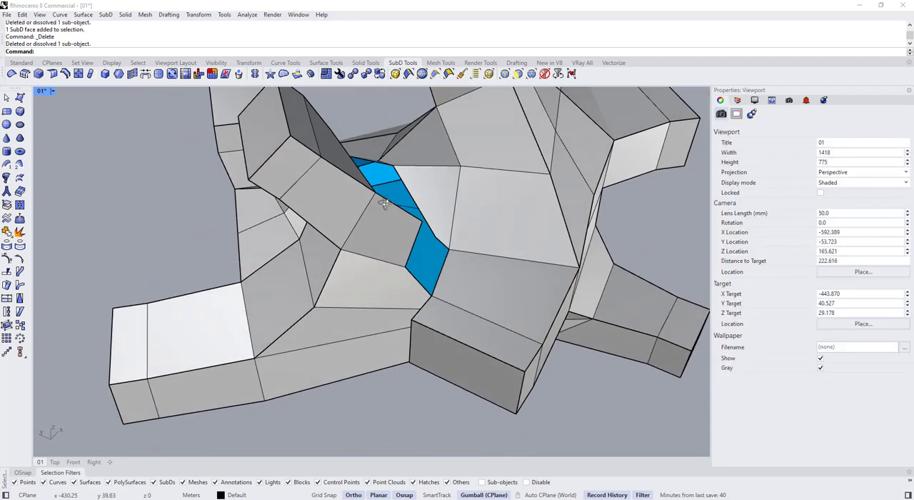
# Move the exposed ribbon corner vertex slightly away from the opposite side of the gap with the gumball
pyautogui.keyDown('ctrl'); pyautogui.keyDown('shift'); pyautogui.click(425, 228); pyautogui.keyUp('shift'); pyautogui.keyUp('ctrl')
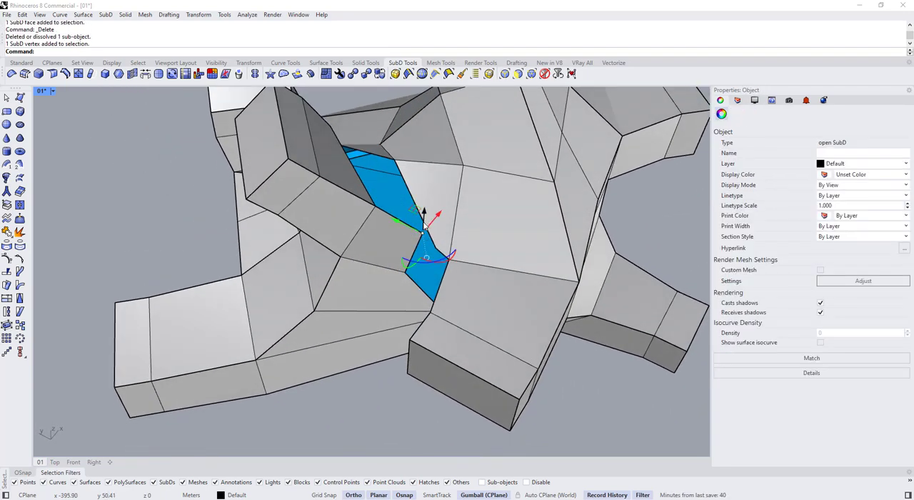
pyautogui.moveTo(409, 242); pyautogui.dragTo(397, 236)
pyautogui.moveTo(398, 236); pyautogui.dragTo(339, 179, button='right')
pyautogui.press('Escape')
# Try to fill the reopened gap beside the ribbon with several quad SubD faces using 3D Face
pyautogui.scroll(-3, 279, 253)
pyautogui.click(226, 259)
pyautogui.click(12, 74)
pyautogui.scroll(4, 382, 267)
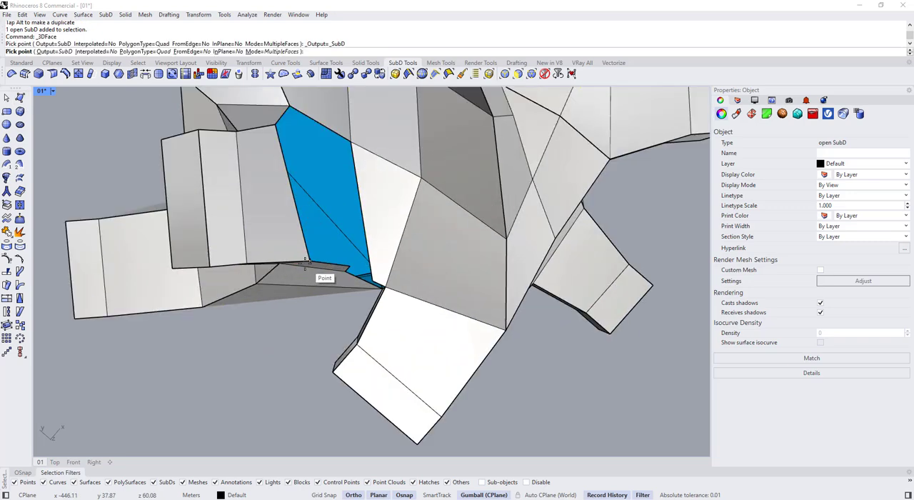
pyautogui.moveTo(332, 205); pyautogui.dragTo(323, 205, button='right')
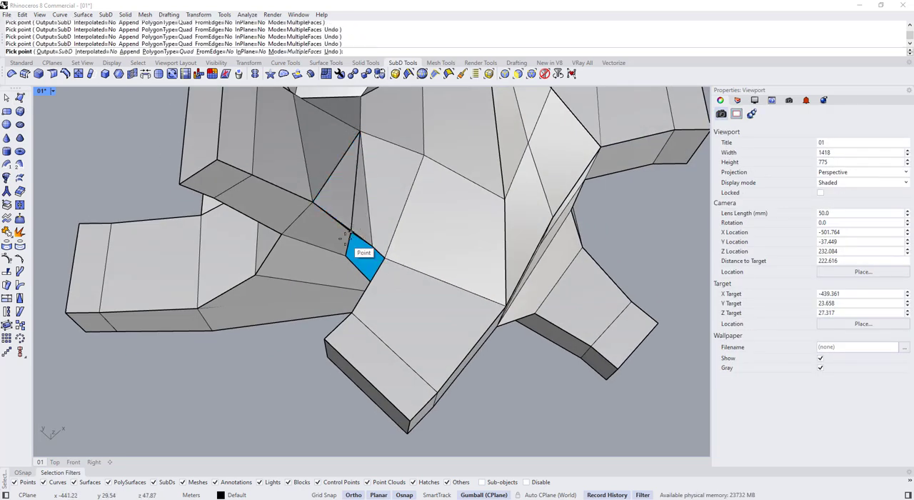
pyautogui.click(349, 234)
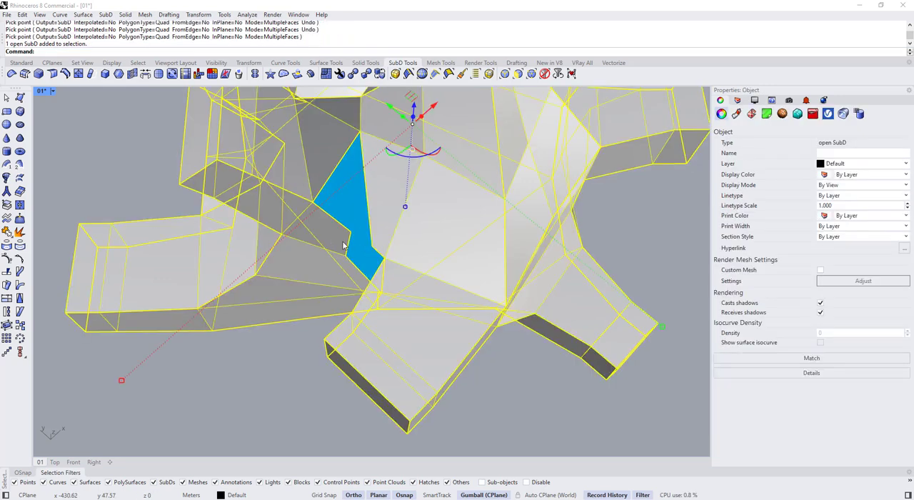
pyautogui.press('Escape')
# Fill part of the remaining gap beside the ribbon with a quad SubD face using 3D Face
pyautogui.moveTo(344, 246); pyautogui.dragTo(363, 204, button='right')
pyautogui.keyDown('ctrl'); pyautogui.keyDown('shift'); pyautogui.click(364, 204); pyautogui.keyUp('shift'); pyautogui.keyUp('ctrl')
pyautogui.moveTo(364, 204); pyautogui.dragTo(368, 200)
pyautogui.moveTo(367, 201); pyautogui.dragTo(429, 279, button='right')
pyautogui.click(437, 291)
pyautogui.rightClick(437, 290)
pyautogui.click(371, 264)
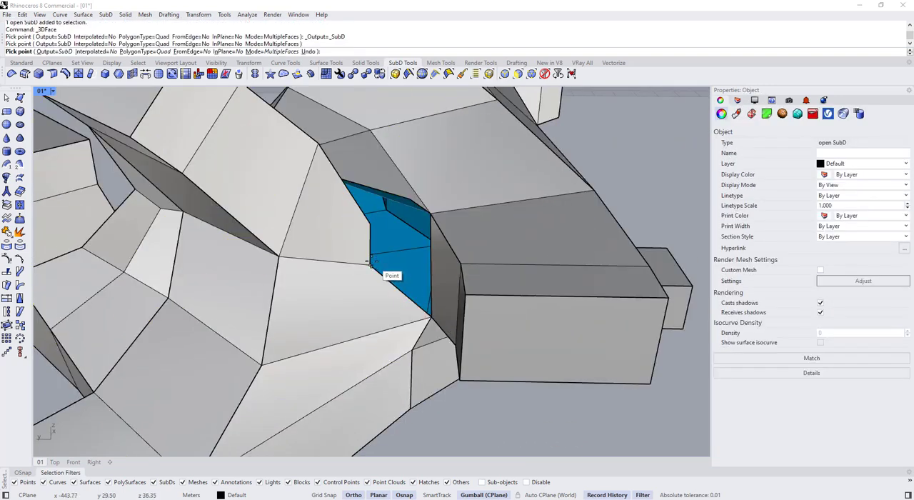
pyautogui.moveTo(426, 209); pyautogui.dragTo(392, 265, button='right')
pyautogui.press('Escape')
# Reposition the SubD vertex at the lower tip of the gap with the gumball to even out the opening
pyautogui.keyDown('ctrl'); pyautogui.keyDown('shift'); pyautogui.click(392, 271); pyautogui.keyUp('shift'); pyautogui.keyUp('ctrl')
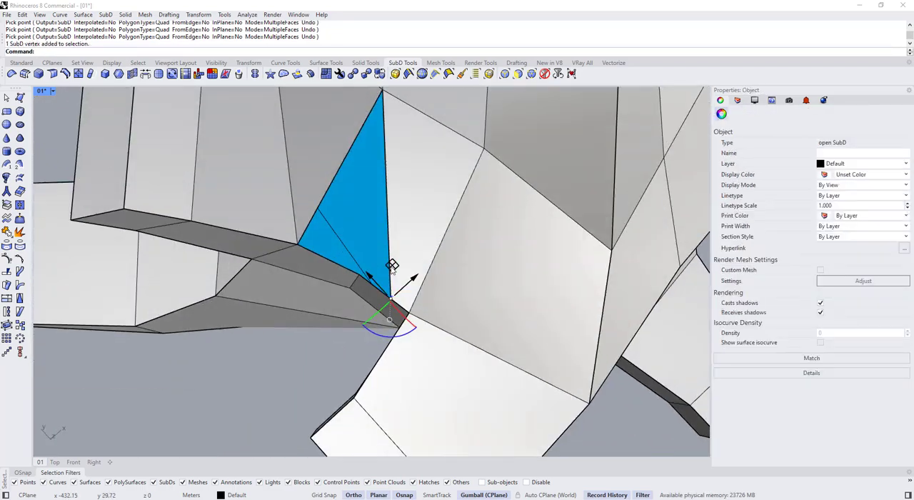
pyautogui.moveTo(392, 265); pyautogui.dragTo(393, 246)
pyautogui.moveTo(393, 246); pyautogui.dragTo(388, 165, button='right')
pyautogui.moveTo(389, 166); pyautogui.dragTo(390, 169)
pyautogui.moveTo(382, 203); pyautogui.dragTo(381, 205)
pyautogui.moveTo(382, 204); pyautogui.dragTo(371, 231, button='right')
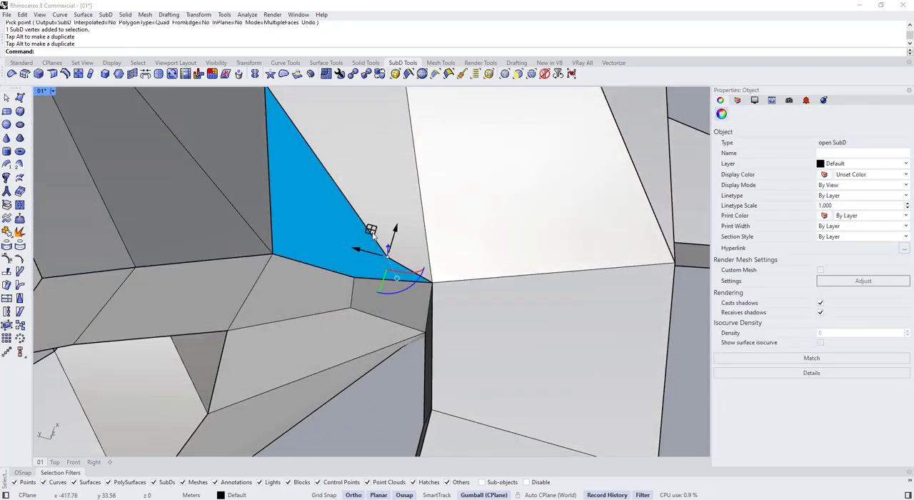
pyautogui.moveTo(371, 230); pyautogui.dragTo(360, 211)
pyautogui.moveTo(360, 211); pyautogui.dragTo(374, 206, button='right')
pyautogui.moveTo(374, 206); pyautogui.dragTo(372, 217)
pyautogui.scroll(-4, 372, 218)
pyautogui.moveTo(372, 218); pyautogui.dragTo(451, 298, button='right')
pyautogui.press('Escape')
# Delete the three faces around the gap on the ribbon rising from the neighbouring box to widen the opening
pyautogui.scroll(-2, 367, 227)
pyautogui.scroll(-5, 315, 201)
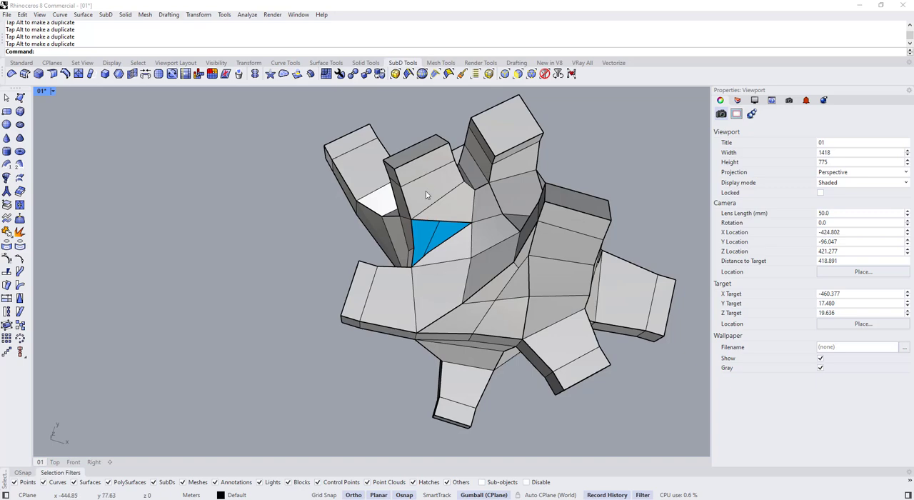
pyautogui.moveTo(416, 188); pyautogui.dragTo(434, 221, button='right')
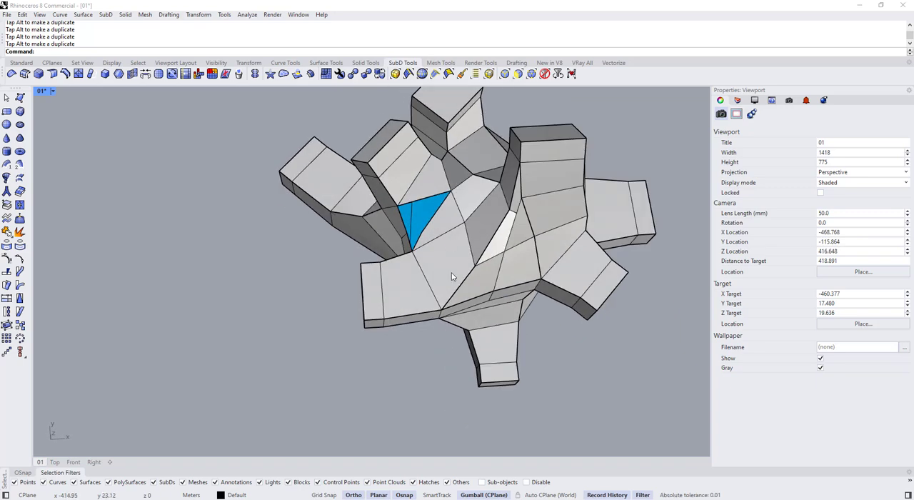
pyautogui.moveTo(450, 274); pyautogui.dragTo(357, 190, button='right')
pyautogui.scroll(-4, 379, 196)
pyautogui.moveTo(379, 235)
pyautogui.mouseDown(button='right')
pyautogui.moveTo(363, 189)
pyautogui.moveTo(383, 240)
pyautogui.moveTo(468, 245)
pyautogui.moveTo(482, 221)
pyautogui.moveTo(512, 213)
pyautogui.moveTo(423, 262)
pyautogui.moveTo(457, 227)
pyautogui.moveTo(372, 259)
pyautogui.moveTo(362, 272)
pyautogui.moveTo(377, 329)
pyautogui.moveTo(242, 248)
pyautogui.moveTo(386, 251)
pyautogui.mouseUp(button='right')
pyautogui.scroll(6, 386, 208)
pyautogui.press('Tab')
pyautogui.press('Tab')
pyautogui.scroll(7, 400, 214)
pyautogui.keyDown('ctrl'); pyautogui.keyDown('shift'); pyautogui.click(468, 244); pyautogui.keyUp('shift'); pyautogui.keyUp('ctrl')
pyautogui.scroll(-5, 470, 243)
pyautogui.press('Delete')
pyautogui.keyDown('ctrl'); pyautogui.keyDown('shift'); pyautogui.click(382, 238); pyautogui.keyUp('shift'); pyautogui.keyUp('ctrl')
pyautogui.press('Delete')
pyautogui.keyDown('ctrl'); pyautogui.keyDown('shift'); pyautogui.click(353, 204); pyautogui.keyUp('shift'); pyautogui.keyUp('ctrl')
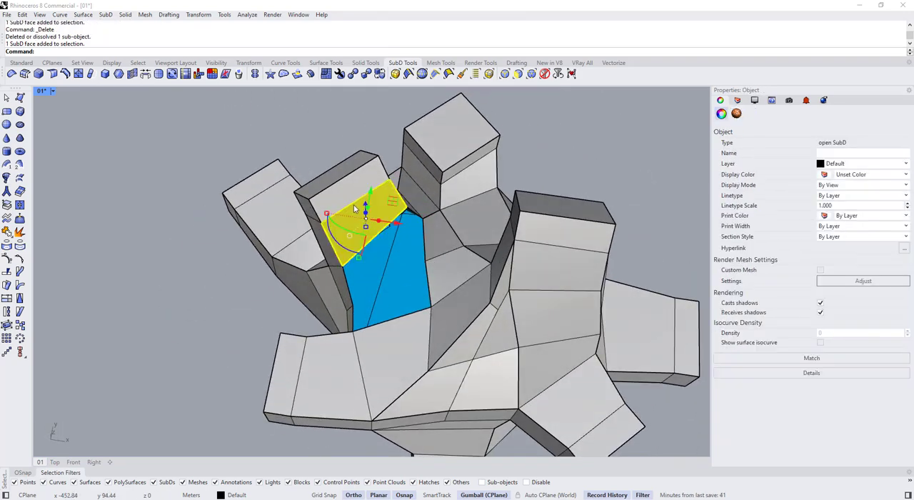
pyautogui.press('Delete')
# Move the vertex on the rim of the widened opening slightly and compare the flat and smooth SubD display
pyautogui.moveTo(353, 204); pyautogui.dragTo(364, 291, button='right')
pyautogui.keyDown('ctrl'); pyautogui.keyDown('shift'); pyautogui.click(365, 292); pyautogui.keyUp('shift'); pyautogui.keyUp('ctrl')
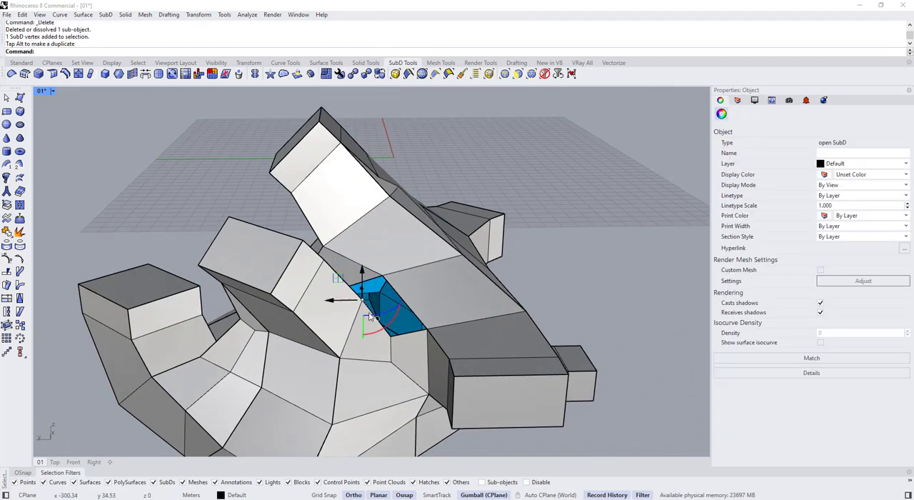
pyautogui.press('Tab')
pyautogui.moveTo(429, 311); pyautogui.dragTo(406, 320, button='right')
pyautogui.press('Tab')
pyautogui.press('Tab')
pyautogui.press('Tab')
pyautogui.keyDown('ctrl'); pyautogui.keyDown('shift'); pyautogui.click(414, 358); pyautogui.keyUp('shift'); pyautogui.keyUp('ctrl')
pyautogui.moveTo(415, 359); pyautogui.dragTo(425, 371, button='right')
pyautogui.moveTo(419, 374); pyautogui.dragTo(427, 348)
pyautogui.keyDown('ctrl'); pyautogui.keyDown('shift'); pyautogui.click(419, 324); pyautogui.keyUp('shift'); pyautogui.keyUp('ctrl')
pyautogui.press('Escape')
pyautogui.press('Tab')
pyautogui.moveTo(427, 349); pyautogui.dragTo(332, 262, button='right')
pyautogui.press('Tab')
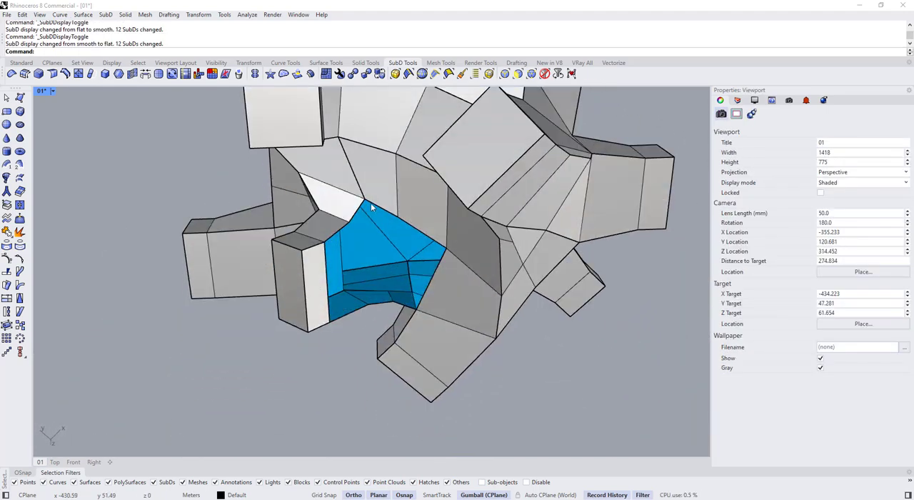
pyautogui.moveTo(370, 203); pyautogui.dragTo(339, 240, button='right')
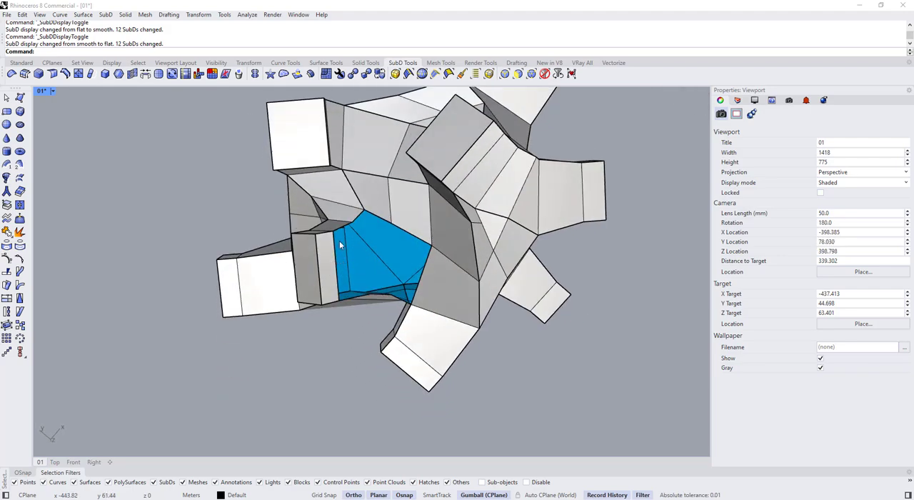
pyautogui.keyDown('ctrl'); pyautogui.keyDown('shift'); pyautogui.click(341, 229); pyautogui.keyUp('shift'); pyautogui.keyUp('ctrl')
pyautogui.scroll(5, 363, 214)
pyautogui.keyDown('ctrl'); pyautogui.keyDown('shift'); pyautogui.click(353, 217); pyautogui.keyUp('shift'); pyautogui.keyUp('ctrl')
pyautogui.keyDown('ctrl'); pyautogui.keyDown('shift'); pyautogui.click(383, 214); pyautogui.keyUp('shift'); pyautogui.keyUp('ctrl')
pyautogui.keyDown('ctrl'); pyautogui.keyDown('shift'); pyautogui.click(458, 252); pyautogui.keyUp('shift'); pyautogui.keyUp('ctrl')
pyautogui.moveTo(458, 254); pyautogui.dragTo(429, 321, button='right')
pyautogui.keyDown('ctrl'); pyautogui.keyDown('shift'); pyautogui.click(433, 343); pyautogui.keyUp('shift'); pyautogui.keyUp('ctrl')
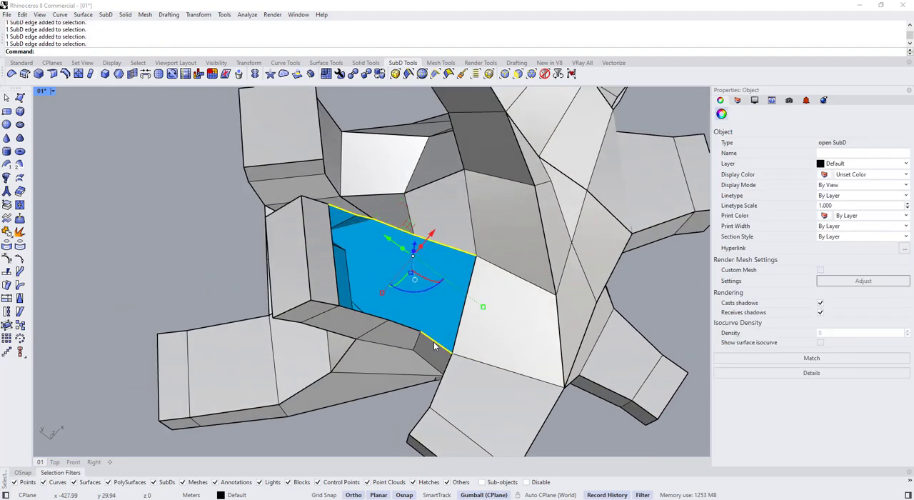
pyautogui.keyDown('ctrl'); pyautogui.keyDown('shift'); pyautogui.click(364, 316); pyautogui.keyUp('shift'); pyautogui.keyUp('ctrl')
pyautogui.moveTo(364, 317); pyautogui.dragTo(445, 246, button='right')
pyautogui.moveTo(464, 337); pyautogui.dragTo(466, 357, button='right')
pyautogui.press('Escape')
# Try to insert an offset edge loop beside the vertical edge chain running down from the opening
pyautogui.keyDown('ctrl'); pyautogui.keyDown('shift'); pyautogui.click(459, 314); pyautogui.keyUp('shift'); pyautogui.keyUp('ctrl')
pyautogui.scroll(4, 467, 364)
pyautogui.keyDown('ctrl'); pyautogui.keyDown('shift'); pyautogui.doubleClick(468, 371); pyautogui.keyUp('shift'); pyautogui.keyUp('ctrl')
pyautogui.scroll(-6, 468, 371)
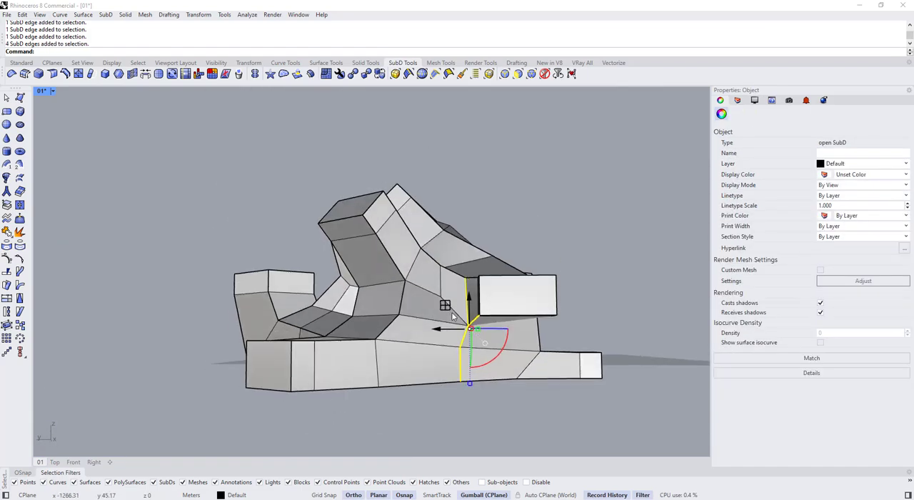
pyautogui.scroll(4, 471, 307)
pyautogui.moveTo(450, 326); pyautogui.dragTo(449, 351, button='right')
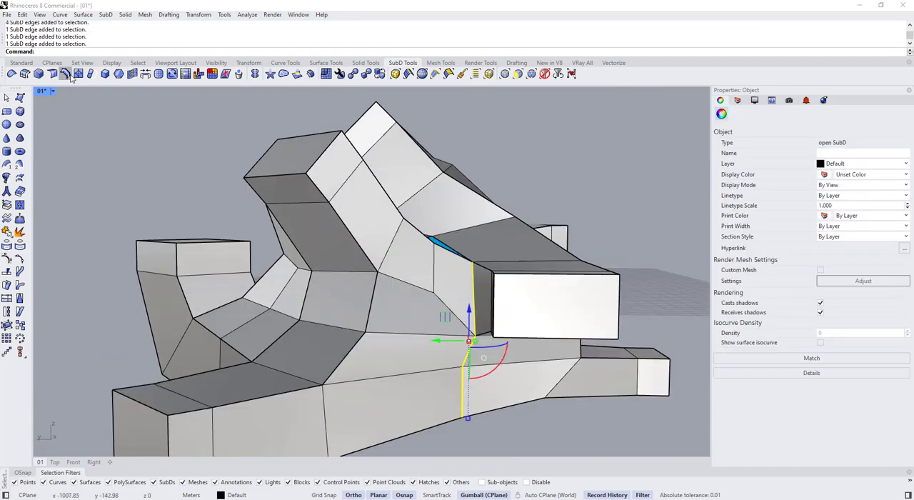
pyautogui.click(458, 286)
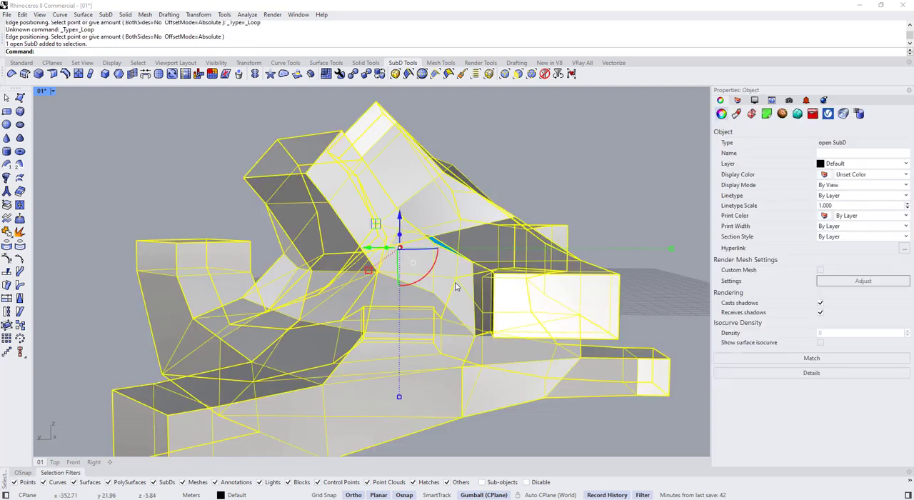
# Cut a new edge line with Insert Point from the opening's rim down across the side faces towards the underside
pyautogui.click(90, 74)
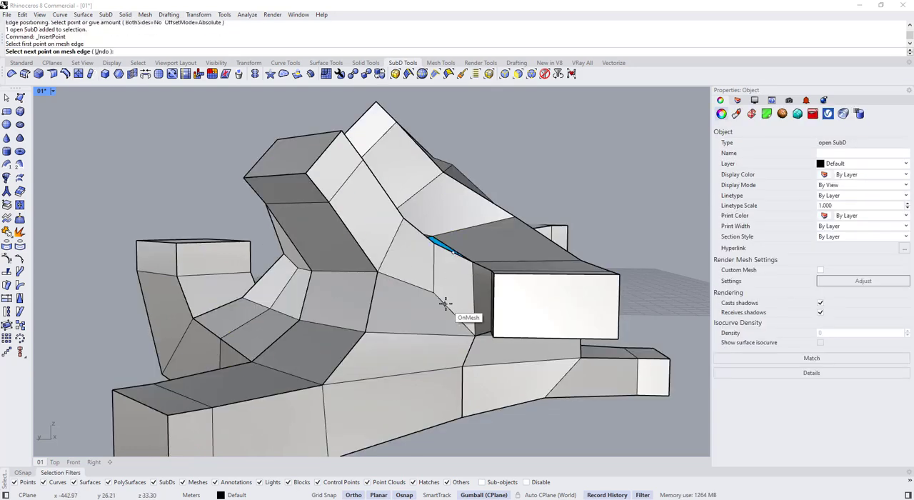
pyautogui.scroll(-2, 438, 341)
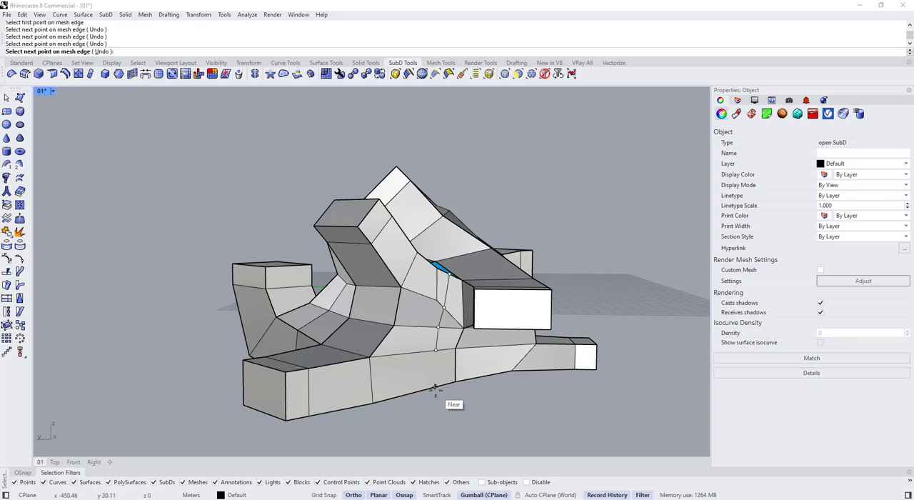
pyautogui.moveTo(440, 367); pyautogui.dragTo(453, 295, button='right')
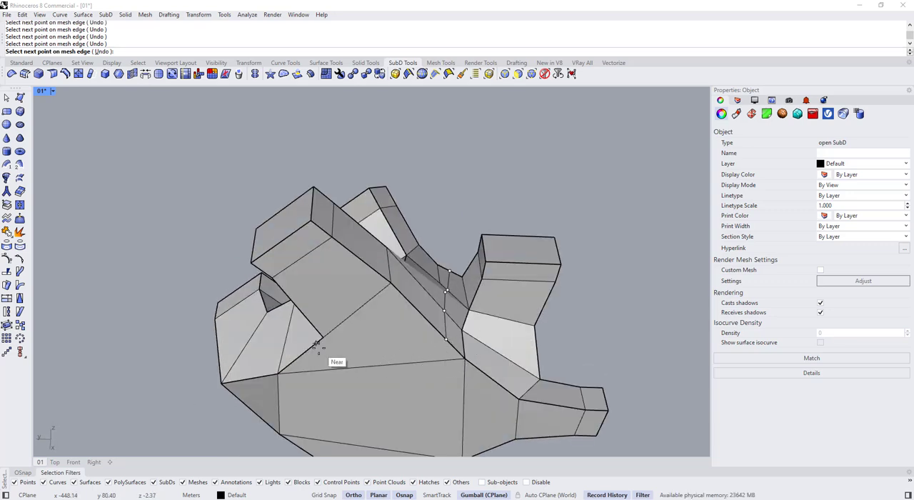
pyautogui.moveTo(327, 342); pyautogui.dragTo(399, 264, button='right')
# Bridge the edge chains on both sides of the opening with 1 segment, joined, without crease, at 100% straightness
pyautogui.scroll(5, 445, 320)
pyautogui.keyDown('ctrl'); pyautogui.keyDown('shift'); pyautogui.click(446, 321); pyautogui.keyUp('shift'); pyautogui.keyUp('ctrl')
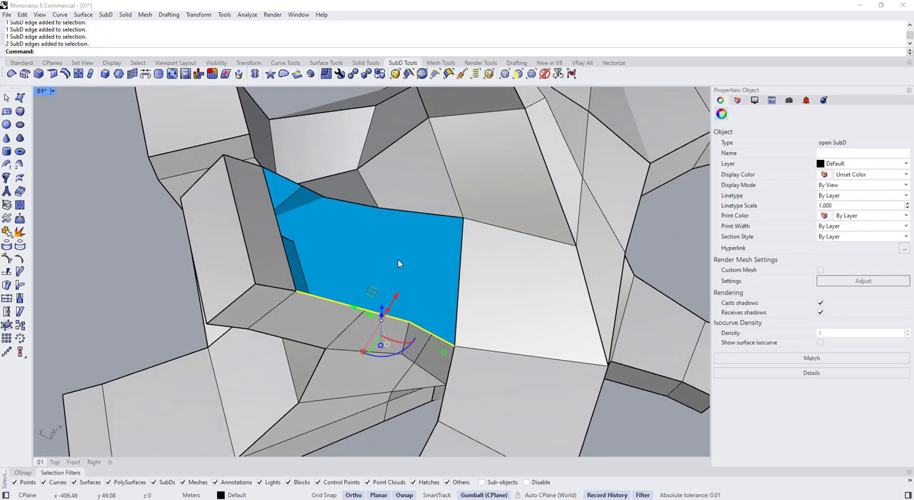
pyautogui.keyDown('ctrl'); pyautogui.keyDown('shift'); pyautogui.click(408, 214); pyautogui.keyUp('shift'); pyautogui.keyUp('ctrl')
pyautogui.moveTo(408, 214); pyautogui.dragTo(347, 183, button='right')
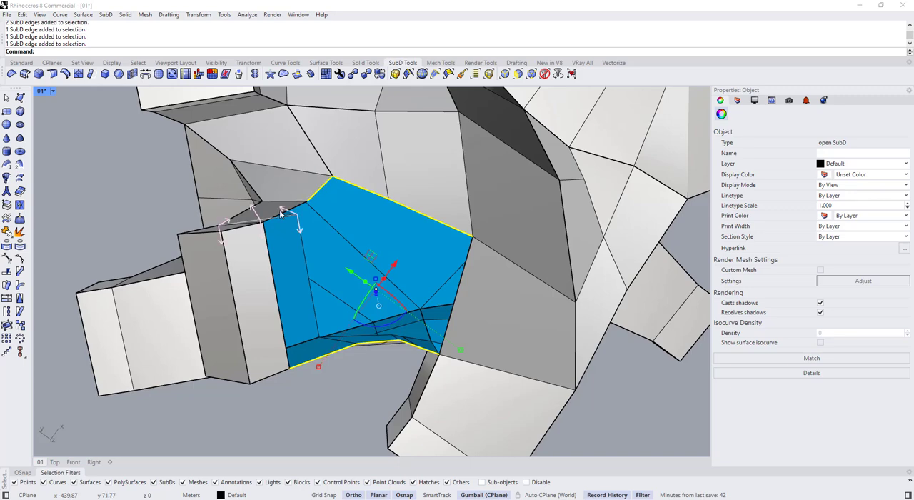
pyautogui.moveTo(378, 345); pyautogui.dragTo(422, 348, button='right')
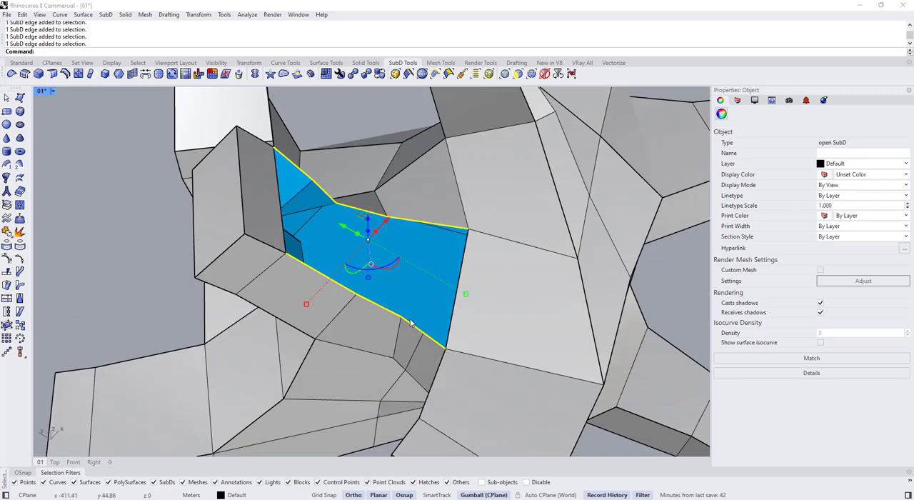
pyautogui.moveTo(352, 178); pyautogui.dragTo(416, 229, button='right')
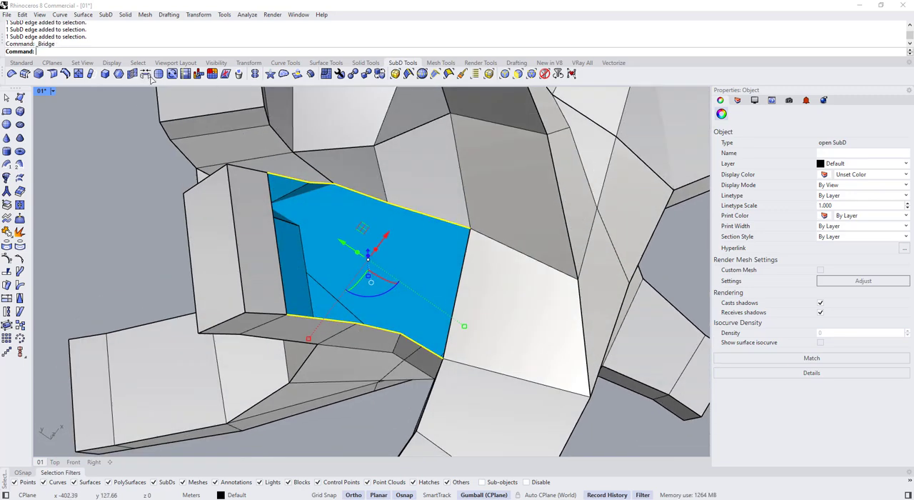
pyautogui.moveTo(408, 298); pyautogui.dragTo(307, 230, button='right')
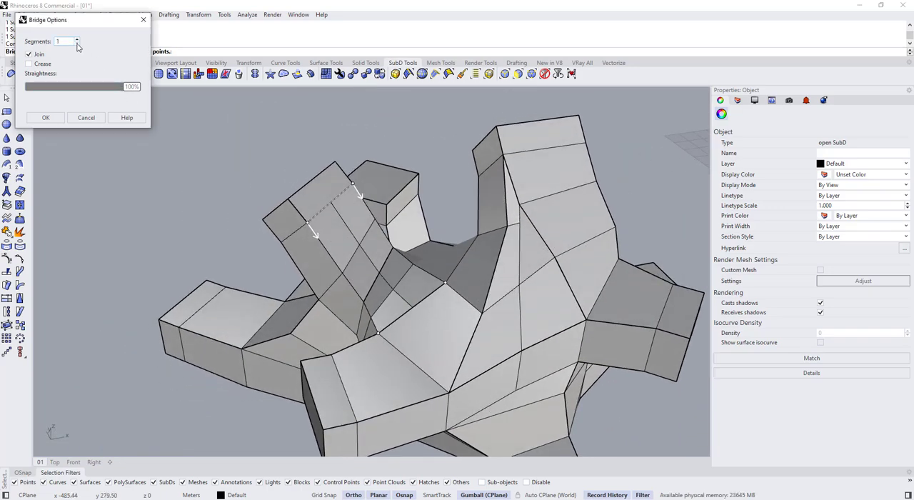
pyautogui.rightClick(318, 213)
pyautogui.press('Tab')
pyautogui.moveTo(373, 321); pyautogui.dragTo(379, 287, button='right')
pyautogui.press('Tab')
pyautogui.keyDown('ctrl'); pyautogui.keyDown('shift'); pyautogui.click(381, 285); pyautogui.keyUp('shift'); pyautogui.keyUp('ctrl')
pyautogui.press('Escape')
pyautogui.scroll(5, 377, 305)
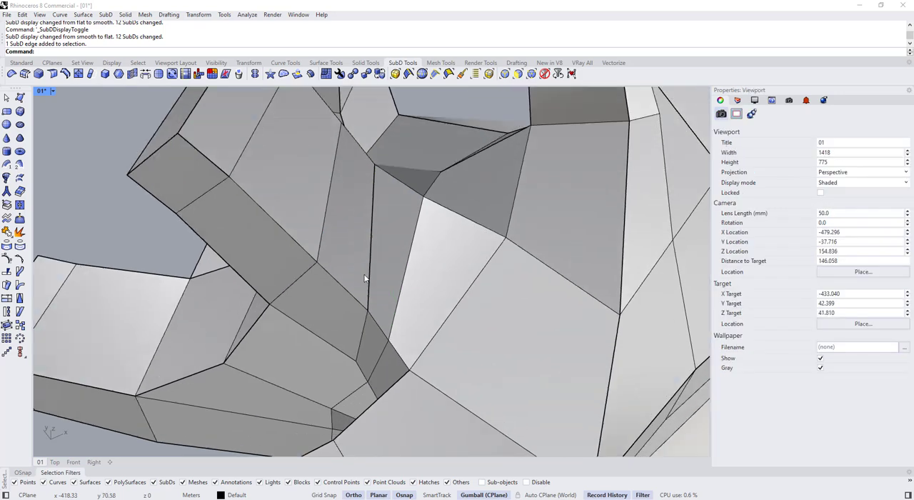
pyautogui.keyDown('ctrl'); pyautogui.keyDown('shift'); pyautogui.click(367, 261); pyautogui.keyUp('shift'); pyautogui.keyUp('ctrl')
pyautogui.press('Delete')
pyautogui.hotkey('ctrl', 'z')
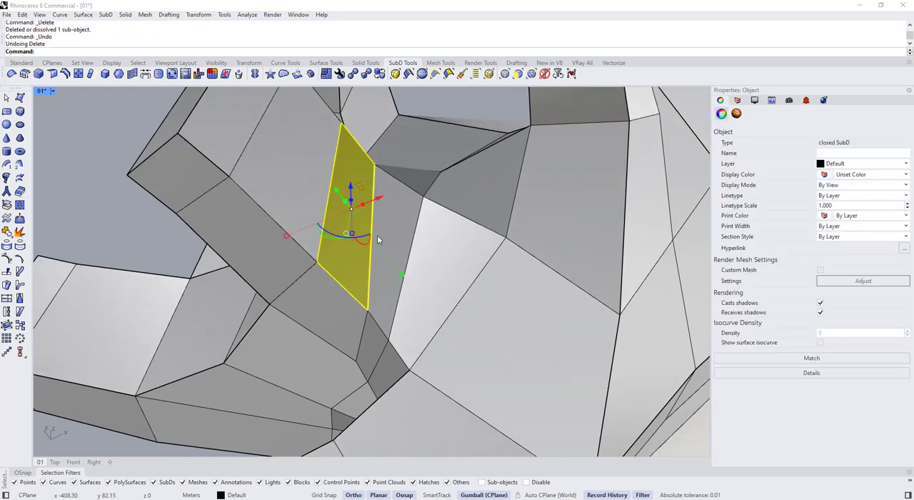
# Remove the crease from the edge crossing the ribbon where the new bridge meets the existing faces
pyautogui.press('Tab')
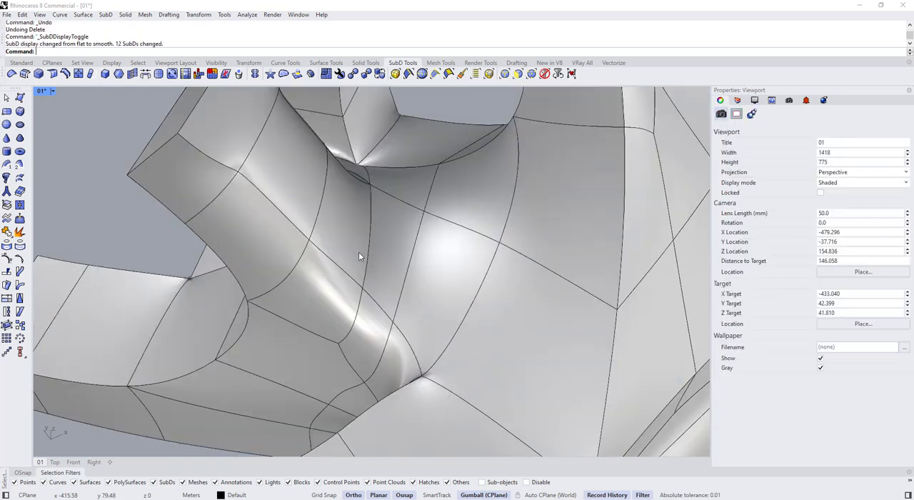
pyautogui.press('Tab')
pyautogui.scroll(-2, 371, 243)
pyautogui.press('Tab')
pyautogui.keyDown('ctrl'); pyautogui.keyDown('shift'); pyautogui.click(375, 246); pyautogui.keyUp('shift'); pyautogui.keyUp('ctrl')
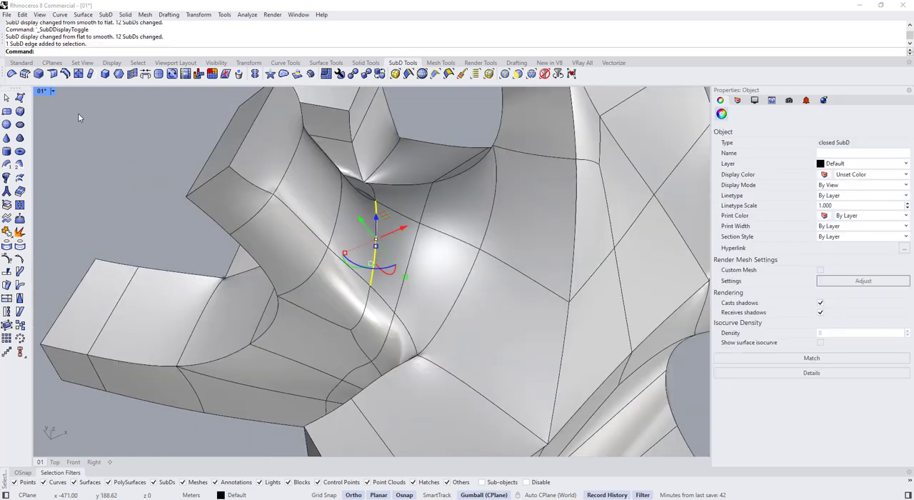
pyautogui.press('Tab')
pyautogui.scroll(-4, 380, 244)
pyautogui.click(234, 221)
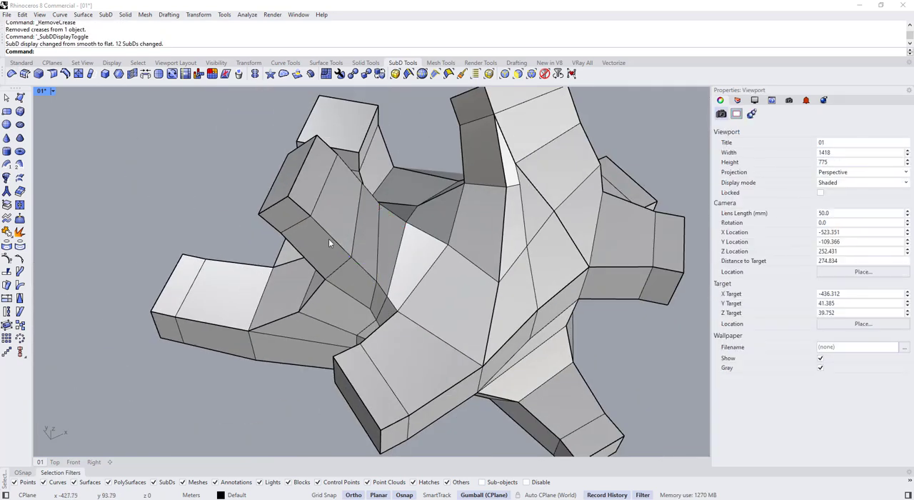
# Crease the edge chains along both sides of the bridged ribbon, including its new faces
pyautogui.keyDown('ctrl'); pyautogui.keyDown('shift'); pyautogui.doubleClick(329, 238); pyautogui.keyUp('shift'); pyautogui.keyUp('ctrl')
pyautogui.moveTo(329, 237); pyautogui.dragTo(336, 286, button='right')
pyautogui.scroll(2, 363, 171)
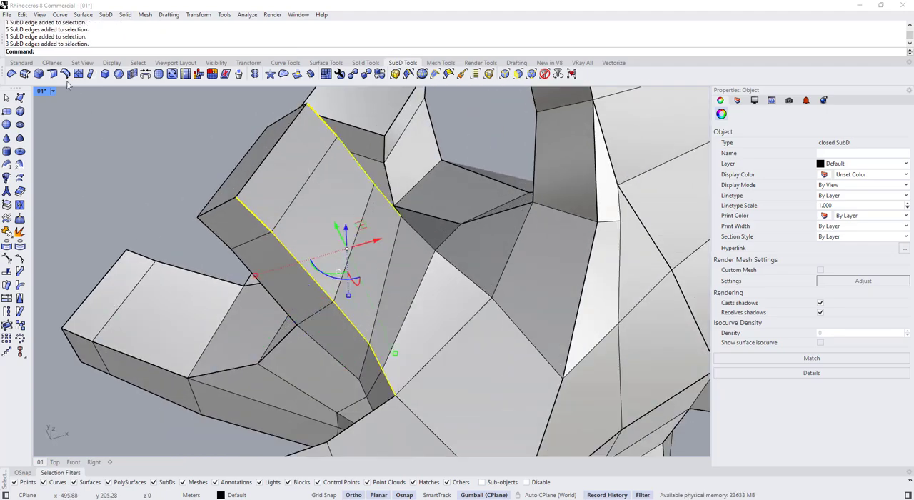
pyautogui.click(114, 164)
pyautogui.press('Tab')
pyautogui.scroll(-3, 270, 217)
pyautogui.moveTo(270, 217); pyautogui.dragTo(364, 310, button='right')
pyautogui.press('Tab')
pyautogui.scroll(5, 372, 304)
# Shift the vertex on the bridged ribbon's edge near the box slightly and check the smooth SubD shape
pyautogui.keyDown('ctrl'); pyautogui.keyDown('shift'); pyautogui.click(403, 277); pyautogui.keyUp('shift'); pyautogui.keyUp('ctrl')
pyautogui.press('Escape')
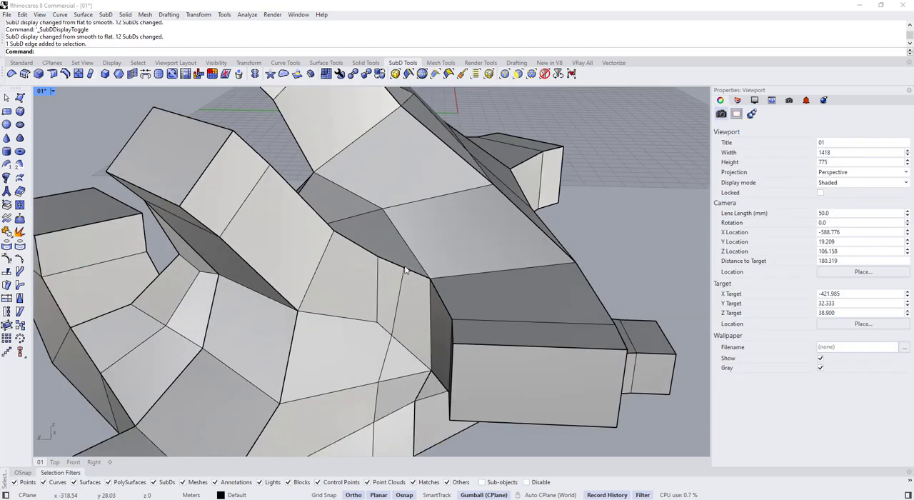
pyautogui.keyDown('ctrl'); pyautogui.keyDown('shift'); pyautogui.click(404, 267); pyautogui.keyUp('shift'); pyautogui.keyUp('ctrl')
pyautogui.press('Escape')
pyautogui.scroll(-4, 440, 303)
pyautogui.press('Tab')
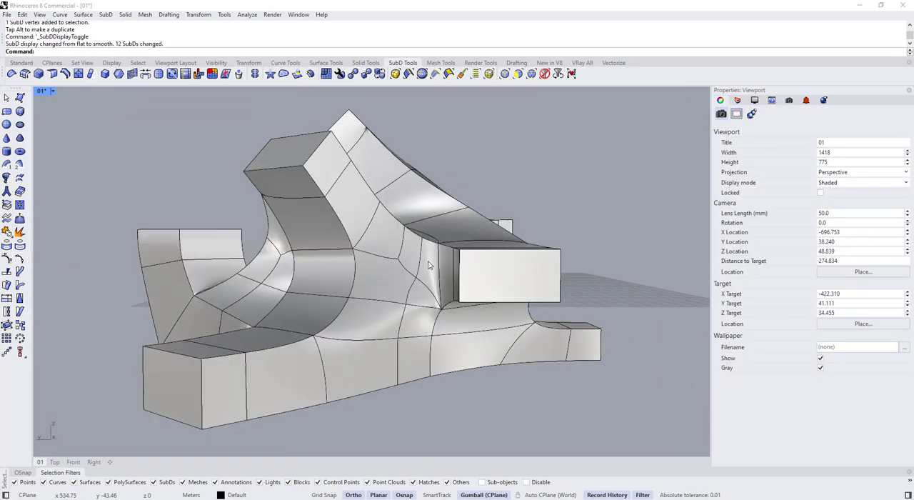
pyautogui.moveTo(441, 239); pyautogui.dragTo(423, 291, button='right')
pyautogui.press('Tab')
pyautogui.scroll(4, 423, 291)
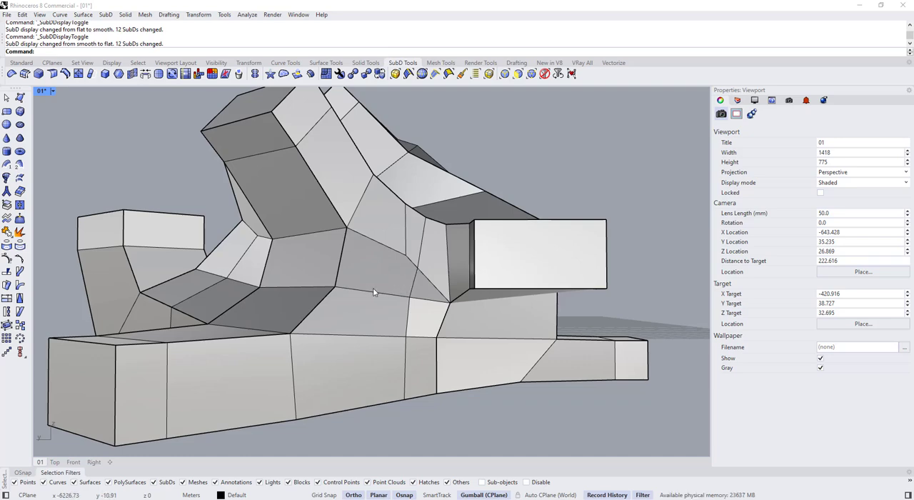
# Dissolve the skewed edge on the ribbon's side and cut a straighter one between its neighbouring vertices with Insert Point
pyautogui.scroll(3, 374, 292)
pyautogui.keyDown('ctrl'); pyautogui.keyDown('shift'); pyautogui.click(394, 290); pyautogui.keyUp('shift'); pyautogui.keyUp('ctrl')
pyautogui.scroll(3, 389, 300)
pyautogui.press('Delete')
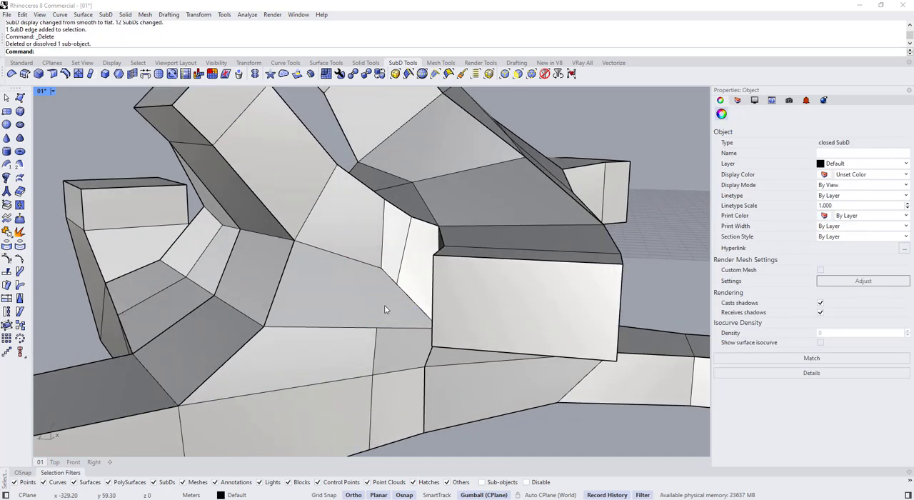
pyautogui.click(388, 305)
pyautogui.click(78, 74)
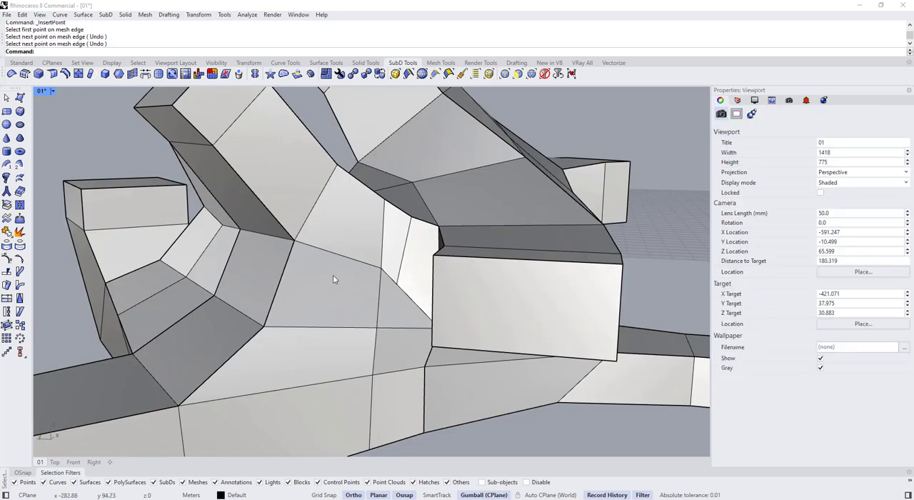
# Compare the flat and smooth SubD display of the whole form around the rebuilt ribbon side
pyautogui.moveTo(345, 280); pyautogui.dragTo(480, 325, button='right')
pyautogui.press('Tab')
pyautogui.scroll(-8, 412, 239)
pyautogui.press('Tab')
pyautogui.press('Tab')
pyautogui.press('Tab')
pyautogui.press('Tab')
pyautogui.press('Tab')
pyautogui.press('Tab')
# Remove the crease from the bottom corner vertex below the upright box and check the smoothed corner
pyautogui.moveTo(364, 321); pyautogui.dragTo(396, 341, button='right')
pyautogui.scroll(3, 392, 348)
pyautogui.keyDown('ctrl'); pyautogui.keyDown('shift'); pyautogui.click(388, 349); pyautogui.keyUp('shift'); pyautogui.keyUp('ctrl')
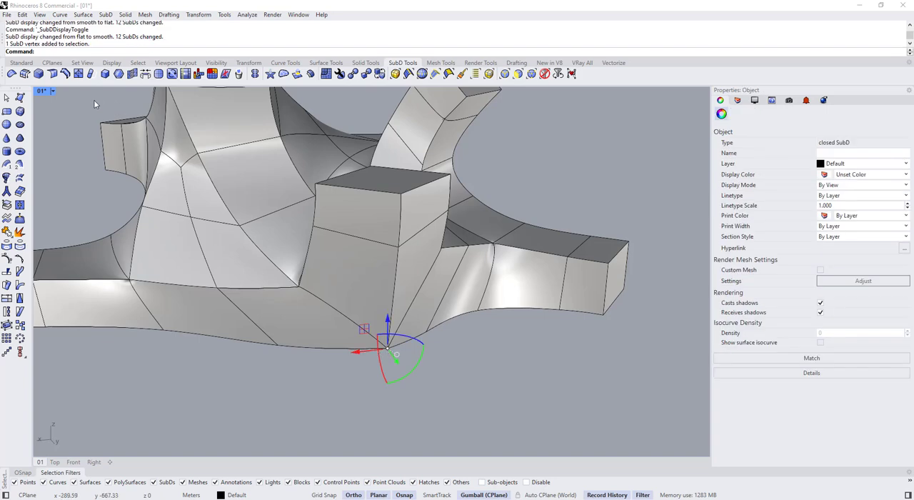
pyautogui.press('Escape')
pyautogui.press('Tab')
# Crease the two lower edges meeting at the bottom corner below the upright box and the edge rising from it, and check the smooth shape
pyautogui.press('Tab')
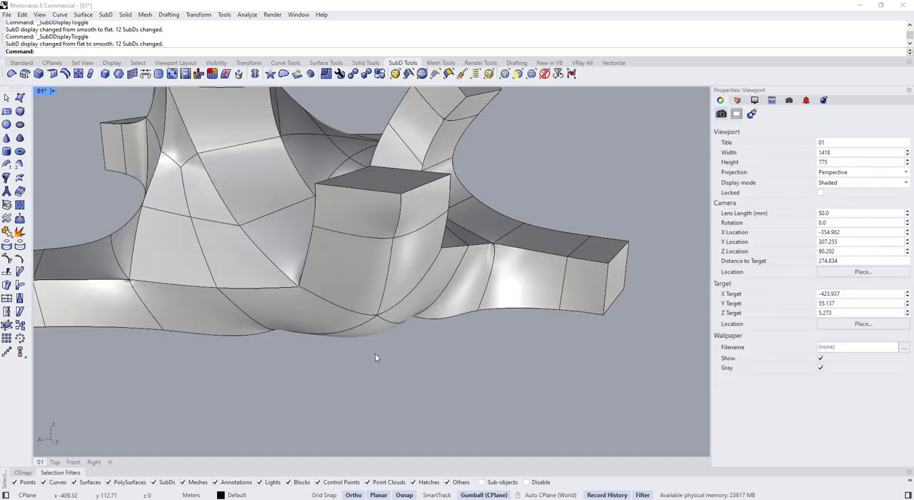
pyautogui.press('Tab')
pyautogui.keyDown('ctrl'); pyautogui.keyDown('shift'); pyautogui.click(358, 274); pyautogui.keyUp('shift'); pyautogui.keyUp('ctrl')
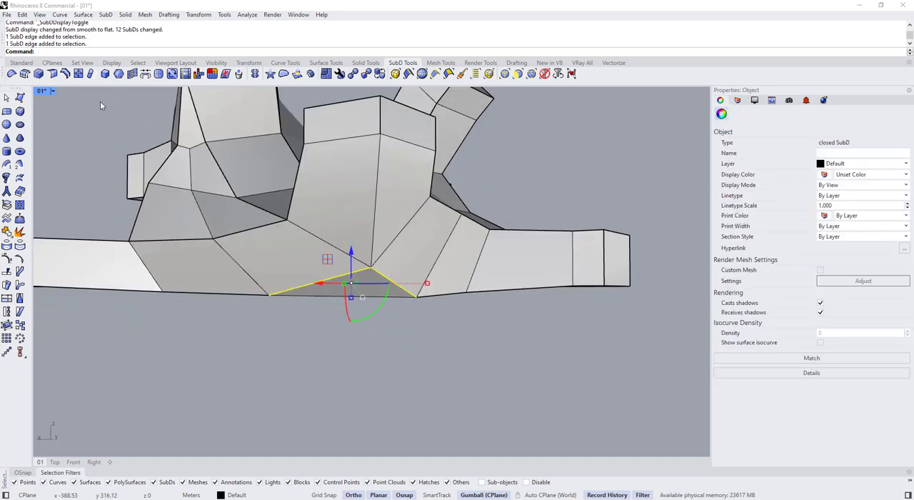
pyautogui.press('Escape')
pyautogui.press('Tab')
pyautogui.moveTo(351, 327); pyautogui.dragTo(270, 328, button='right')
pyautogui.keyDown('ctrl'); pyautogui.keyDown('shift'); pyautogui.click(233, 230); pyautogui.keyUp('shift'); pyautogui.keyUp('ctrl')
pyautogui.rightClick(237, 233)
pyautogui.press('Tab')
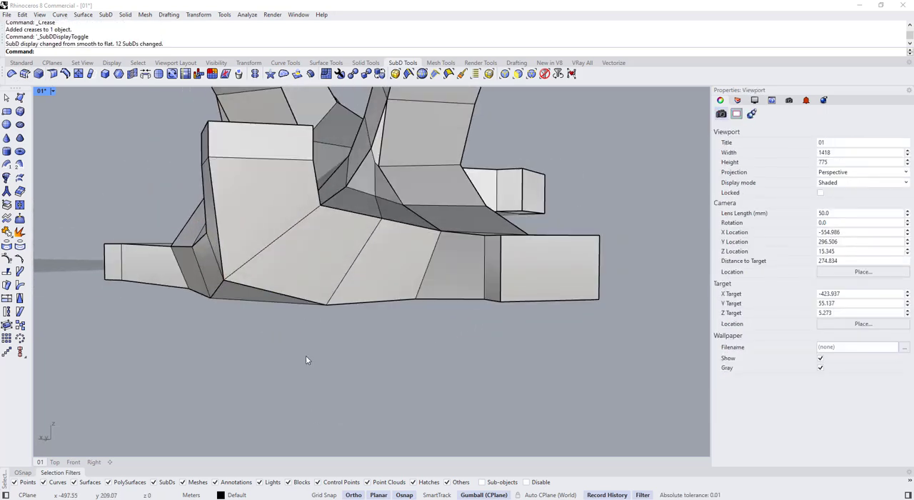
pyautogui.scroll(-6, 305, 357)
pyautogui.press('Tab')
pyautogui.moveTo(305, 358); pyautogui.dragTo(329, 256, button='right')
pyautogui.scroll(11, 249, 318)
pyautogui.scroll(-7, 331, 305)
pyautogui.scroll(-5, 371, 332)
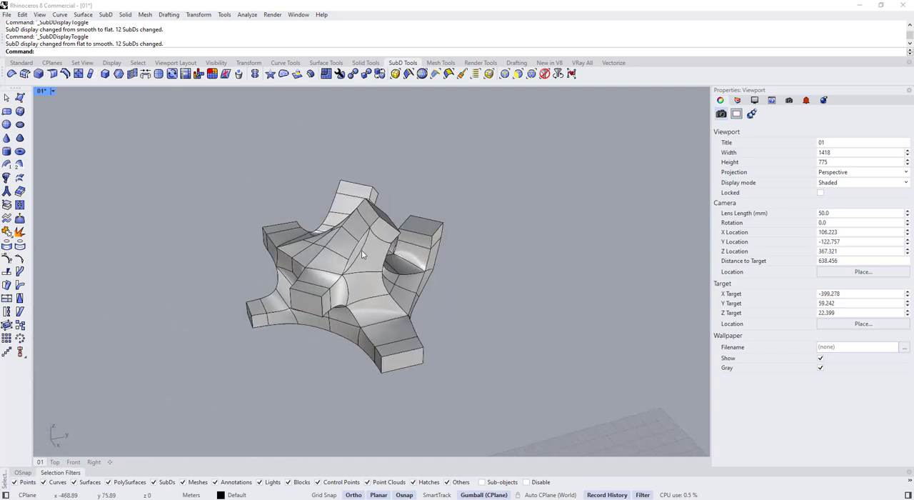
# Review the form from several sides in Arctic display, comparing flat and smooth SubD, and return the viewport to Shaded
pyautogui.click(52, 91)
pyautogui.click(94, 153)
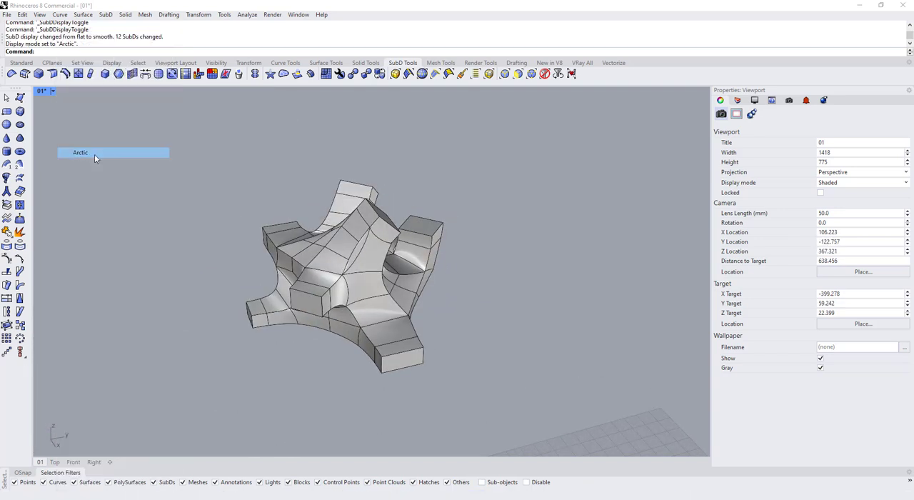
pyautogui.press('Tab')
pyautogui.press('Tab')
pyautogui.moveTo(292, 238); pyautogui.dragTo(453, 249, button='right')
pyautogui.moveTo(375, 257); pyautogui.dragTo(436, 296, button='right')
pyautogui.moveTo(344, 283); pyautogui.dragTo(369, 304, button='right')
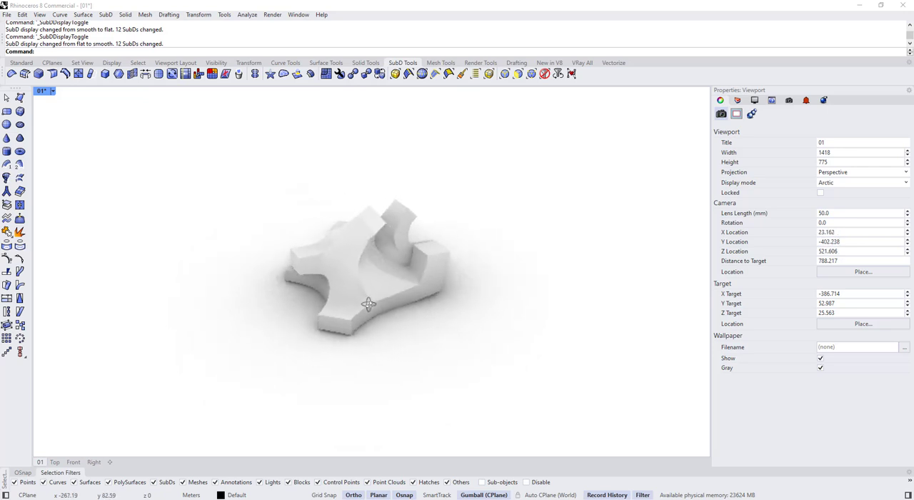
pyautogui.press('Tab')
pyautogui.moveTo(312, 259); pyautogui.dragTo(386, 267, button='right')
pyautogui.moveTo(212, 219); pyautogui.dragTo(321, 314, button='right')
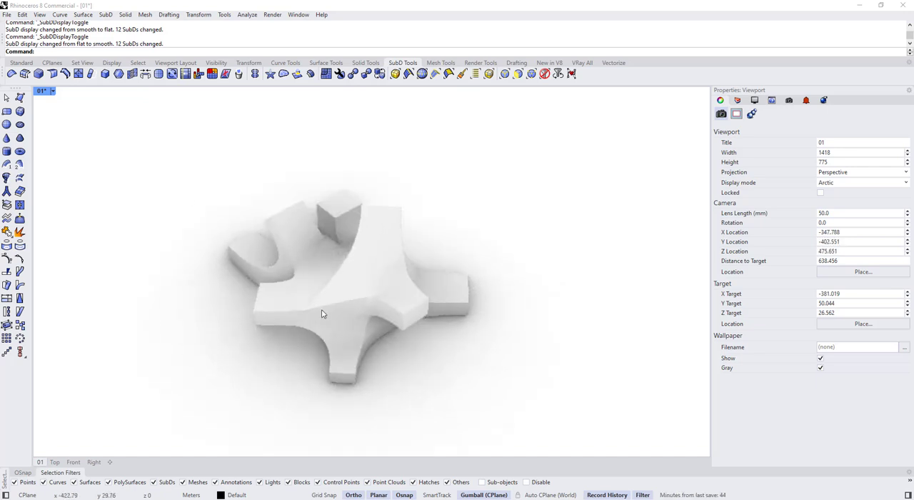
pyautogui.click(53, 93)
pyautogui.click(78, 69)
# Make a duplicate of the closed SubD beside the original in flat display
pyautogui.moveTo(316, 279); pyautogui.dragTo(388, 254, button='right')
pyautogui.press('Tab')
pyautogui.scroll(-2, 386, 254)
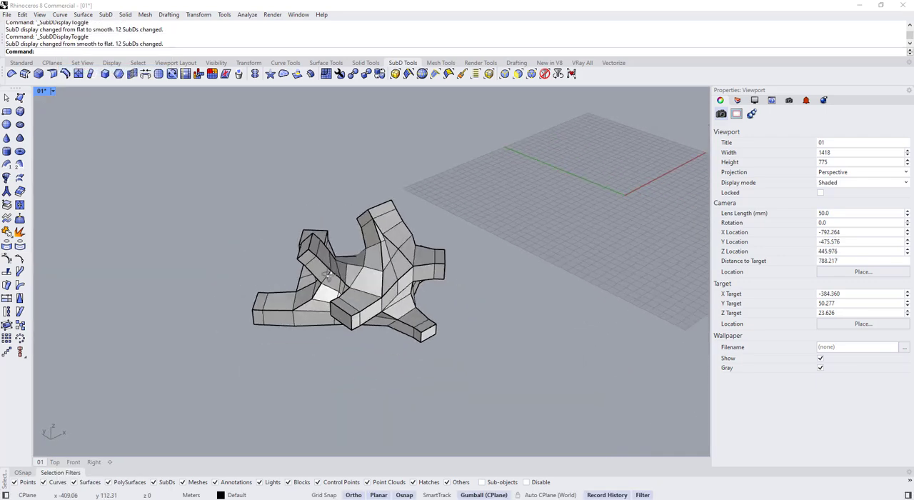
pyautogui.moveTo(328, 273); pyautogui.dragTo(548, 286, button='right')
pyautogui.click(381, 255)
pyautogui.scroll(-3, 381, 256)
pyautogui.moveTo(420, 308); pyautogui.dragTo(423, 339, button='right')
pyautogui.keyDown('shift'); pyautogui.moveTo(365, 271); pyautogui.dragTo(304, 285, button='right'); pyautogui.keyUp('shift')
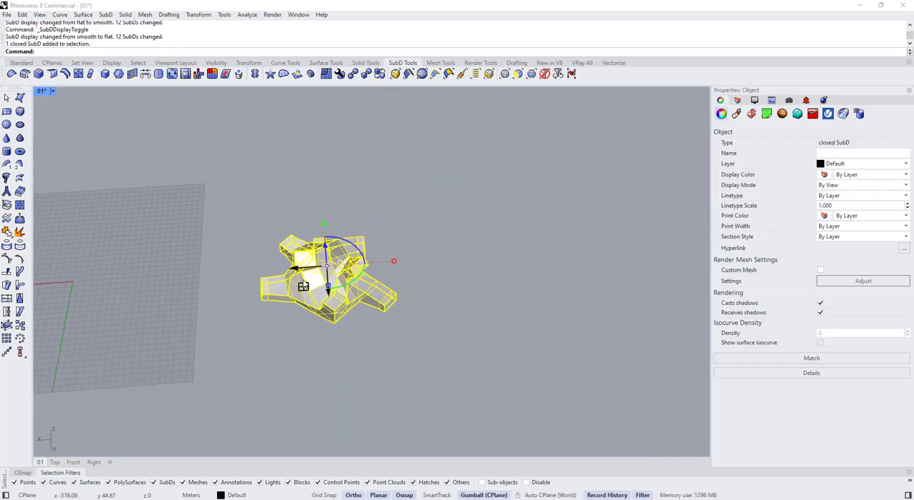
pyautogui.keyDown('alt'); pyautogui.moveTo(309, 267); pyautogui.dragTo(497, 253); pyautogui.keyUp('alt')
pyautogui.click(502, 340)
pyautogui.keyDown('shift'); pyautogui.moveTo(503, 340); pyautogui.dragTo(372, 358, button='right'); pyautogui.keyUp('shift')
pyautogui.scroll(5, 461, 274)
# Isolate the duplicated SubD and compare its smooth and flat display
pyautogui.click(400, 307)
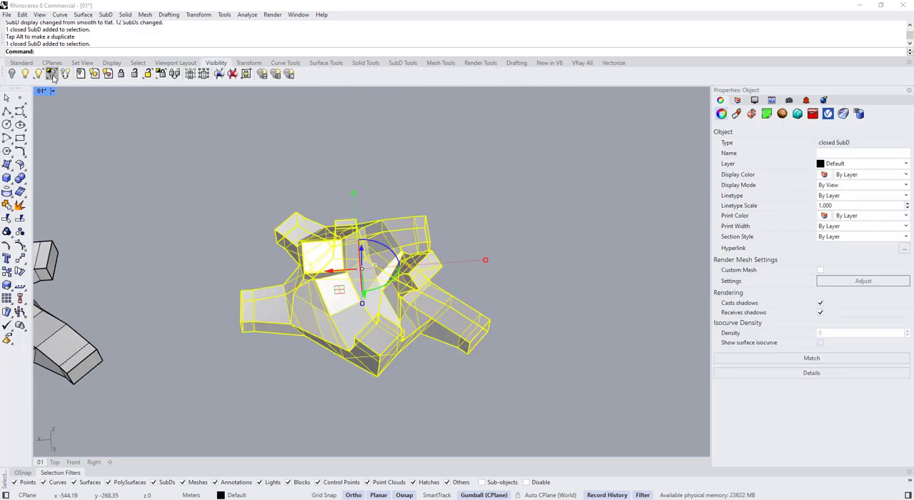
pyautogui.click(53, 77)
pyautogui.click(253, 222)
pyautogui.scroll(-2, 252, 222)
pyautogui.moveTo(252, 223); pyautogui.dragTo(275, 199, button='right')
pyautogui.press('Tab')
pyautogui.press('Tab')
pyautogui.moveTo(239, 231); pyautogui.dragTo(244, 207, button='right')
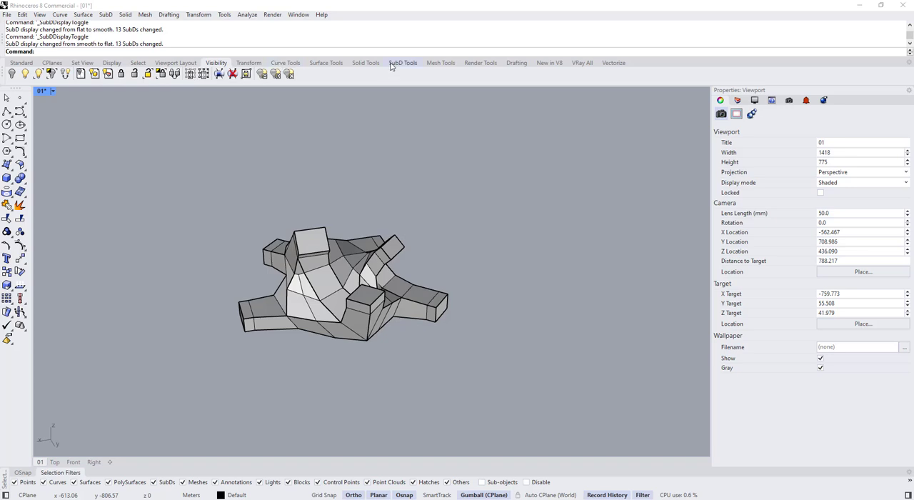
# Remove the creases from the entire duplicated SubD, accept the history warning, and compare the smooth and flat shape
pyautogui.click(428, 319)
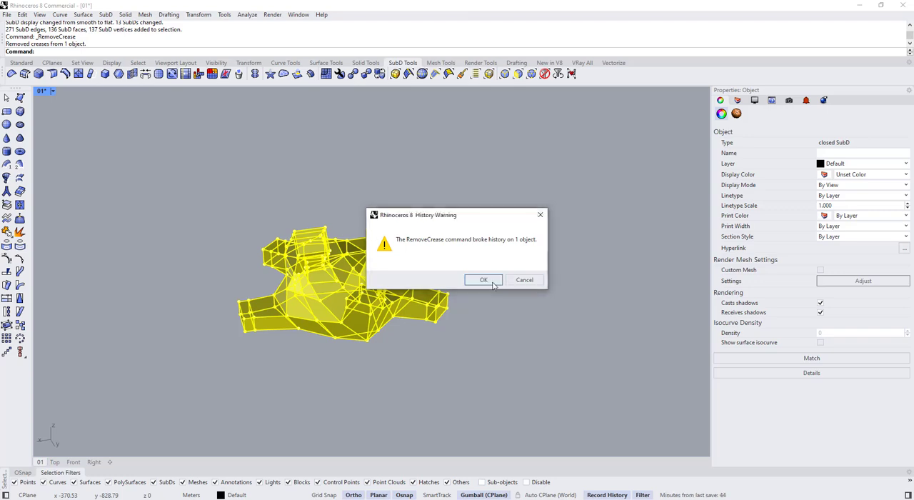
pyautogui.click(493, 283)
pyautogui.click(470, 363)
pyautogui.press('Tab')
pyautogui.press('Tab')
pyautogui.press('Tab')
pyautogui.press('Tab')
pyautogui.moveTo(315, 321); pyautogui.dragTo(317, 350, button='right')
pyautogui.scroll(4, 302, 285)
pyautogui.press('Tab')
pyautogui.press('Tab')
# Start a selection of the outline edge loops along the tilted box's ribbon, the adjoining foot and the upright box
pyautogui.scroll(4, 319, 228)
pyautogui.keyDown('ctrl'); pyautogui.keyDown('shift'); pyautogui.doubleClick(301, 218); pyautogui.keyUp('shift'); pyautogui.keyUp('ctrl')
pyautogui.keyDown('ctrl'); pyautogui.keyDown('shift'); pyautogui.click(317, 350); pyautogui.keyUp('shift'); pyautogui.keyUp('ctrl')
pyautogui.keyDown('ctrl'); pyautogui.keyDown('shift'); pyautogui.doubleClick(303, 384); pyautogui.keyUp('shift'); pyautogui.keyUp('ctrl')
pyautogui.moveTo(303, 384); pyautogui.dragTo(436, 359, button='right')
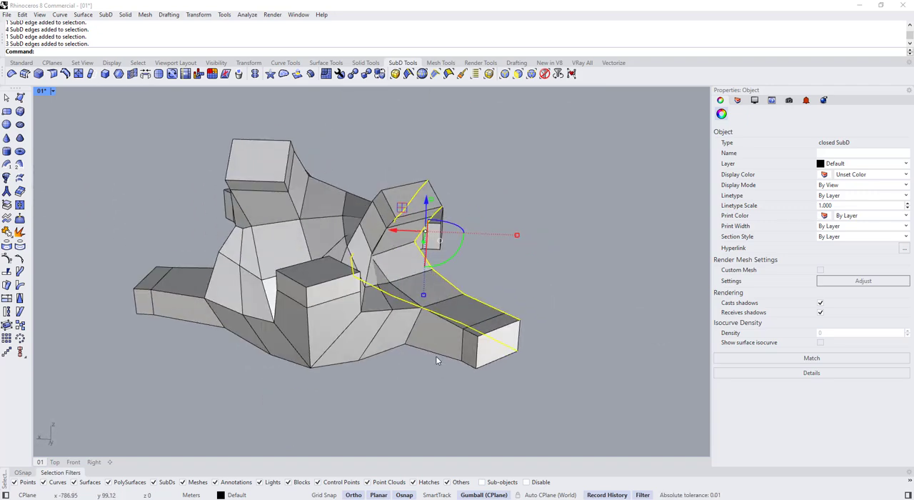
pyautogui.scroll(5, 461, 344)
pyautogui.keyDown('ctrl'); pyautogui.keyDown('shift'); pyautogui.click(484, 336); pyautogui.keyUp('shift'); pyautogui.keyUp('ctrl')
pyautogui.keyDown('ctrl'); pyautogui.keyDown('shift'); pyautogui.doubleClick(444, 308); pyautogui.keyUp('shift'); pyautogui.keyUp('ctrl')
pyautogui.scroll(-2, 444, 308)
pyautogui.scroll(2, 279, 299)
pyautogui.keyDown('ctrl'); pyautogui.keyDown('shift'); pyautogui.doubleClick(276, 296); pyautogui.keyUp('shift'); pyautogui.keyUp('ctrl')
pyautogui.moveTo(444, 308); pyautogui.dragTo(309, 354, button='right')
pyautogui.keyDown('ctrl'); pyautogui.keyDown('shift'); pyautogui.doubleClick(307, 357); pyautogui.keyUp('shift'); pyautogui.keyUp('ctrl')
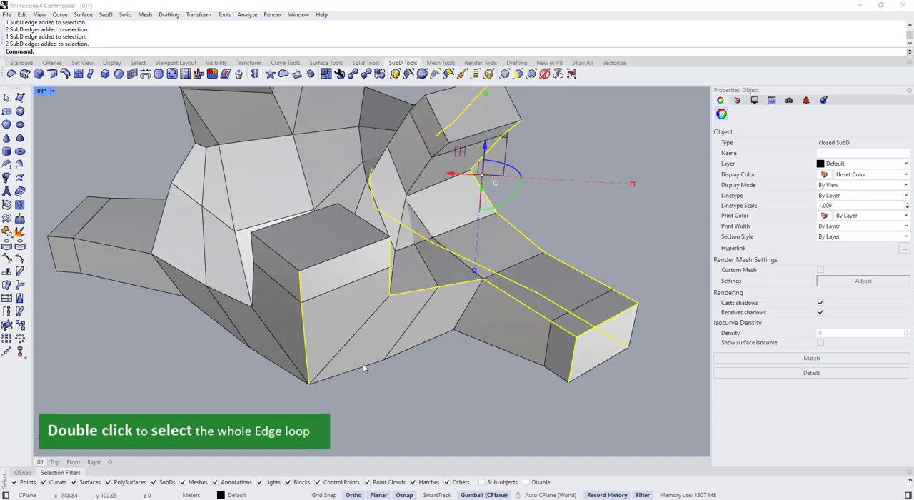
# Add the outline edge loops of the opposite foot and the lower border of the form to the selection
pyautogui.moveTo(557, 310); pyautogui.dragTo(357, 286, button='right')
pyautogui.keyDown('ctrl'); pyautogui.keyDown('shift'); pyautogui.doubleClick(472, 245); pyautogui.keyUp('shift'); pyautogui.keyUp('ctrl')
pyautogui.keyDown('ctrl'); pyautogui.keyDown('shift'); pyautogui.doubleClick(350, 277); pyautogui.keyUp('shift'); pyautogui.keyUp('ctrl')
pyautogui.keyDown('ctrl'); pyautogui.keyDown('shift'); pyautogui.doubleClick(233, 287); pyautogui.keyUp('shift'); pyautogui.keyUp('ctrl')
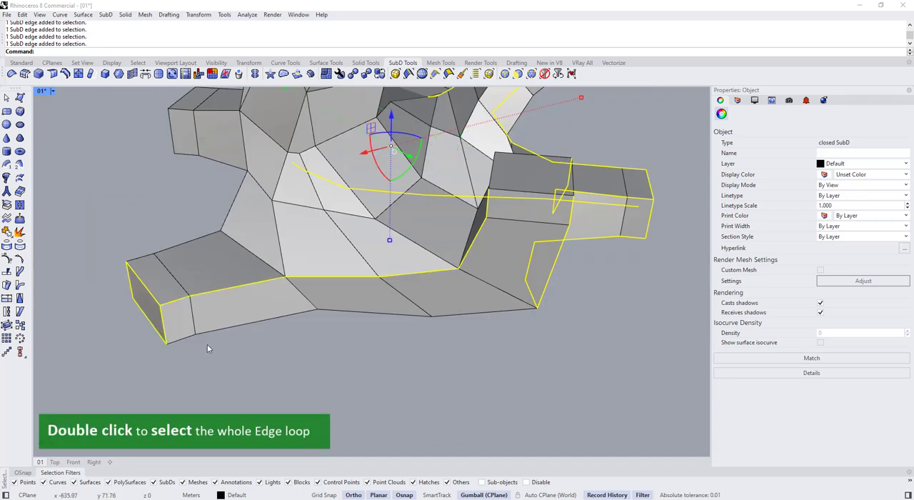
pyautogui.keyDown('ctrl'); pyautogui.keyDown('shift'); pyautogui.doubleClick(210, 331); pyautogui.keyUp('shift'); pyautogui.keyUp('ctrl')
pyautogui.scroll(-4, 214, 331)
pyautogui.moveTo(214, 331); pyautogui.dragTo(433, 316, button='right')
pyautogui.scroll(4, 350, 318)
pyautogui.keyDown('ctrl'); pyautogui.keyDown('shift'); pyautogui.doubleClick(355, 352); pyautogui.keyUp('shift'); pyautogui.keyUp('ctrl')
pyautogui.moveTo(355, 352); pyautogui.dragTo(429, 265, button='right')
pyautogui.scroll(4, 166, 359)
pyautogui.keyDown('ctrl'); pyautogui.keyDown('shift'); pyautogui.doubleClick(100, 365); pyautogui.keyUp('shift'); pyautogui.keyUp('ctrl')
pyautogui.keyDown('ctrl'); pyautogui.keyDown('shift'); pyautogui.doubleClick(189, 352); pyautogui.keyUp('shift'); pyautogui.keyUp('ctrl')
# Add the central ribbon's edge loop and the individual border edges of the adjacent box's end face to the selection
pyautogui.scroll(-4, 193, 349)
pyautogui.scroll(4, 344, 265)
pyautogui.moveTo(344, 265); pyautogui.dragTo(511, 286, button='right')
pyautogui.keyDown('ctrl'); pyautogui.keyDown('shift'); pyautogui.doubleClick(384, 228); pyautogui.keyUp('shift'); pyautogui.keyUp('ctrl')
pyautogui.keyDown('ctrl'); pyautogui.keyDown('shift'); pyautogui.click(515, 269); pyautogui.keyUp('shift'); pyautogui.keyUp('ctrl')
pyautogui.keyDown('ctrl'); pyautogui.keyDown('shift'); pyautogui.click(516, 301); pyautogui.keyUp('shift'); pyautogui.keyUp('ctrl')
pyautogui.keyDown('ctrl'); pyautogui.keyDown('shift'); pyautogui.click(572, 310); pyautogui.keyUp('shift'); pyautogui.keyUp('ctrl')
pyautogui.keyDown('ctrl'); pyautogui.keyDown('shift'); pyautogui.click(640, 277); pyautogui.keyUp('shift'); pyautogui.keyUp('ctrl')
pyautogui.scroll(-2, 640, 277)
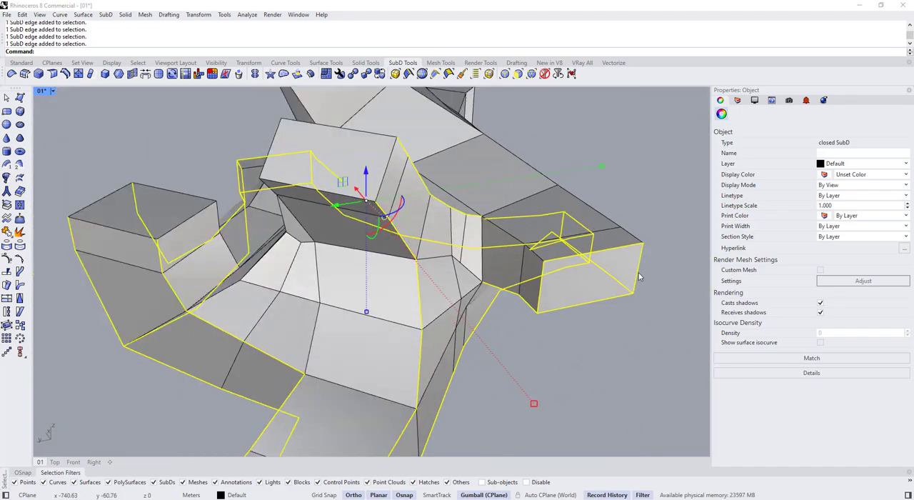
pyautogui.scroll(-2, 639, 277)
pyautogui.moveTo(640, 277); pyautogui.dragTo(495, 178, button='right')
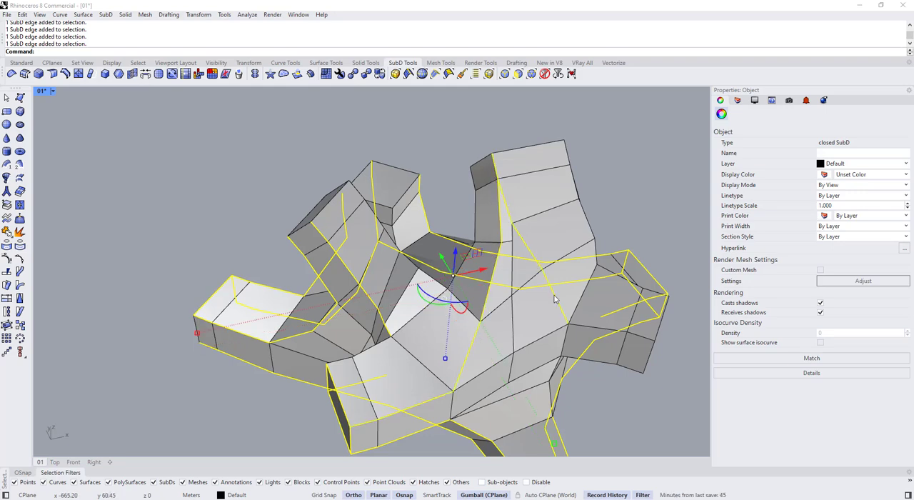
# Inspect the selected outlines around the form and add the missed edge on the raised boxes
pyautogui.scroll(-3, 611, 374)
pyautogui.moveTo(611, 374); pyautogui.dragTo(675, 277, button='right')
pyautogui.scroll(5, 435, 302)
pyautogui.scroll(-3, 435, 302)
pyautogui.scroll(4, 428, 310)
pyautogui.scroll(-3, 588, 294)
pyautogui.moveTo(586, 293); pyautogui.dragTo(321, 265, button='right')
pyautogui.scroll(3, 307, 363)
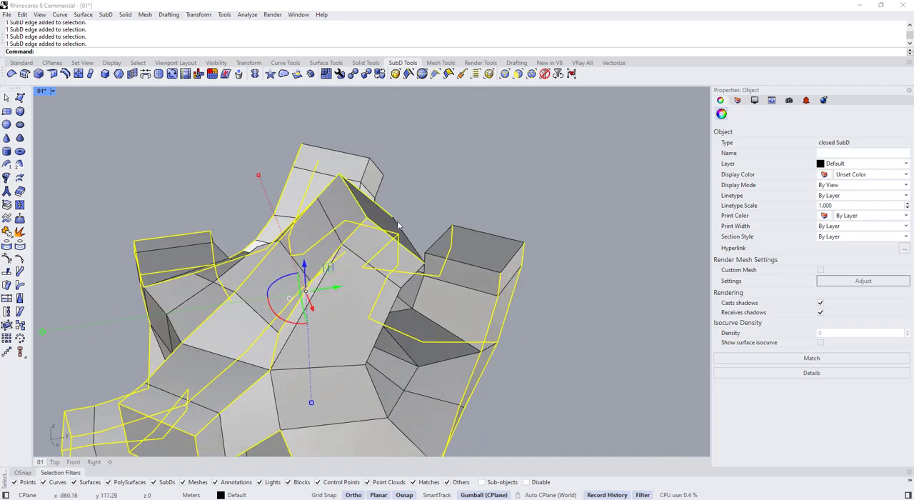
pyautogui.scroll(-3, 398, 225)
pyautogui.moveTo(398, 225); pyautogui.dragTo(439, 249, button='right')
pyautogui.scroll(5, 241, 257)
pyautogui.scroll(-4, 251, 306)
pyautogui.scroll(3, 329, 303)
pyautogui.keyDown('ctrl'); pyautogui.keyDown('shift'); pyautogui.click(473, 210); pyautogui.keyUp('shift'); pyautogui.keyUp('ctrl')
pyautogui.moveTo(493, 225); pyautogui.dragTo(474, 195, button='right')
# Complete the outline selection by adding missed edges and dropping unwanted ones around the inner ribbon junction
pyautogui.scroll(-3, 374, 157)
pyautogui.keyDown('ctrl'); pyautogui.keyDown('shift'); pyautogui.click(343, 265); pyautogui.keyUp('shift'); pyautogui.keyUp('ctrl')
pyautogui.scroll(4, 342, 265)
pyautogui.scroll(4, 390, 281)
pyautogui.keyDown('ctrl'); pyautogui.keyDown('shift'); pyautogui.click(549, 225); pyautogui.keyUp('shift'); pyautogui.keyUp('ctrl')
pyautogui.scroll(-5, 549, 224)
pyautogui.scroll(4, 474, 196)
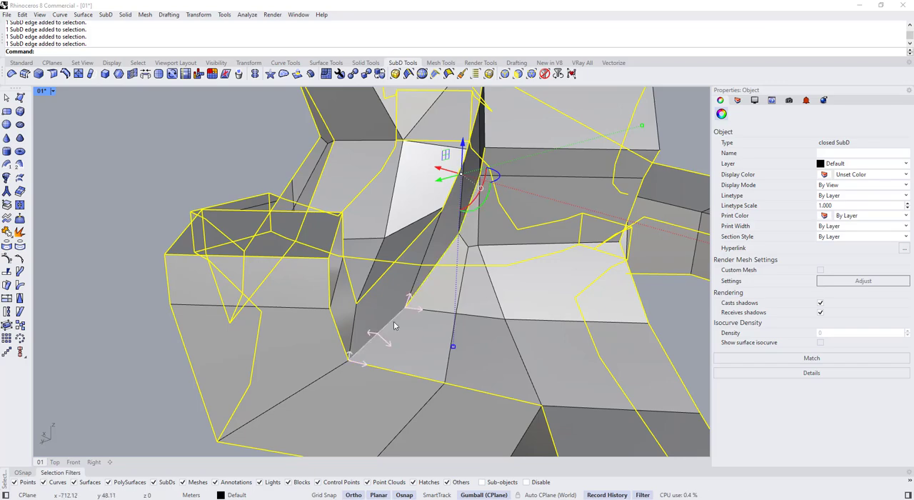
pyautogui.keyDown('ctrl'); pyautogui.keyDown('shift'); pyautogui.doubleClick(496, 289); pyautogui.keyUp('shift'); pyautogui.keyUp('ctrl')
pyautogui.scroll(-5, 496, 289)
pyautogui.moveTo(496, 289)
pyautogui.mouseDown(button='right')
pyautogui.moveTo(457, 236)
pyautogui.moveTo(506, 284)
pyautogui.mouseUp(button='right')
pyautogui.scroll(4, 506, 284)
pyautogui.keyDown('ctrl'); pyautogui.keyDown('shift'); pyautogui.click(506, 284); pyautogui.keyUp('shift'); pyautogui.keyUp('ctrl')
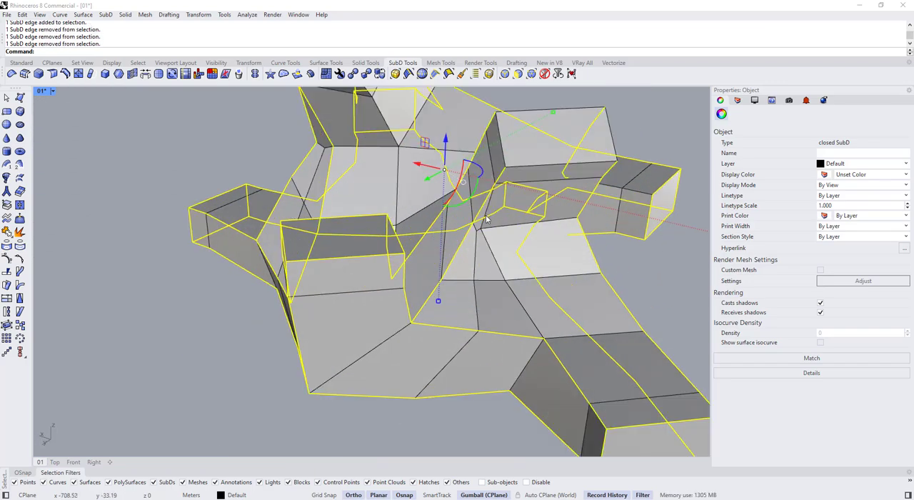
pyautogui.moveTo(486, 218); pyautogui.dragTo(335, 238, button='right')
pyautogui.keyDown('ctrl'); pyautogui.keyDown('shift'); pyautogui.click(448, 214); pyautogui.keyUp('shift'); pyautogui.keyUp('ctrl')
pyautogui.scroll(-6, 448, 215)
pyautogui.moveTo(465, 215); pyautogui.dragTo(500, 229, button='right')
pyautogui.scroll(-4, 353, 260)
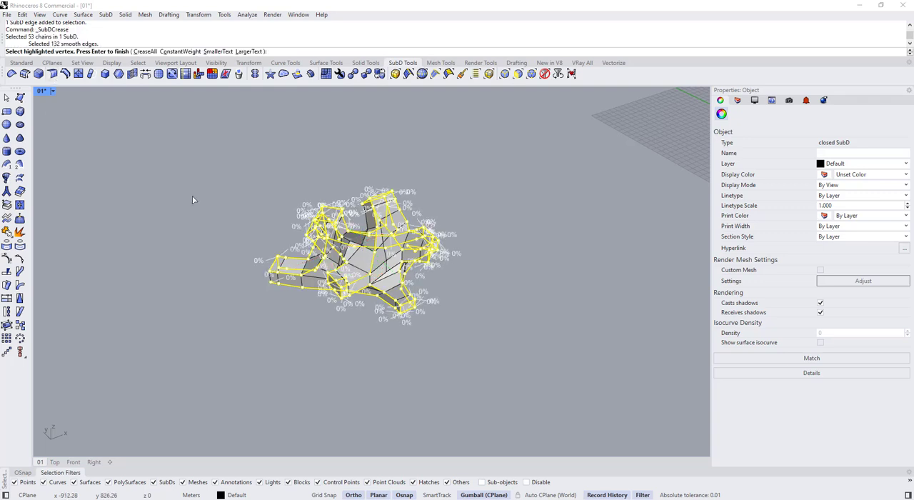
# Apply a 90% soft crease to the selected outline edges with SubDCrease and check the smooth shape
pyautogui.press('Return')
pyautogui.press('Escape')
pyautogui.press('Tab')
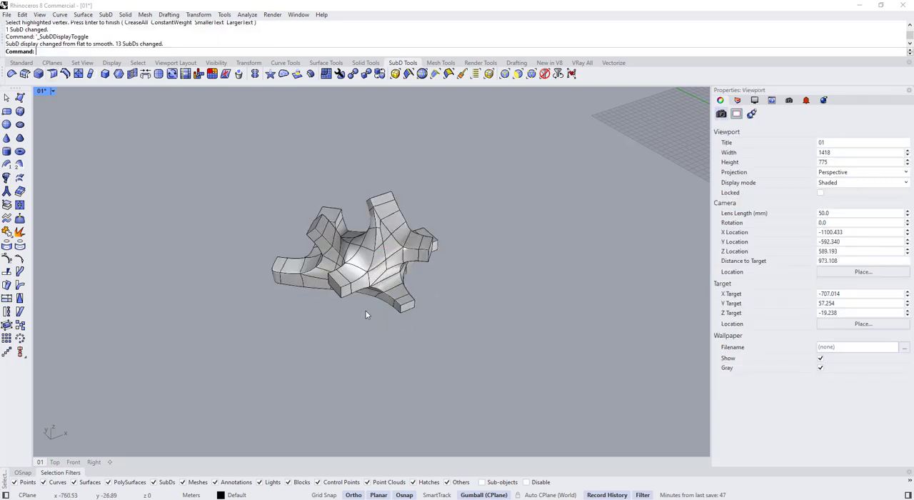
pyautogui.moveTo(260, 314); pyautogui.dragTo(403, 246, button='right')
pyautogui.scroll(6, 404, 246)
pyautogui.moveTo(149, 228); pyautogui.dragTo(336, 234, button='right')
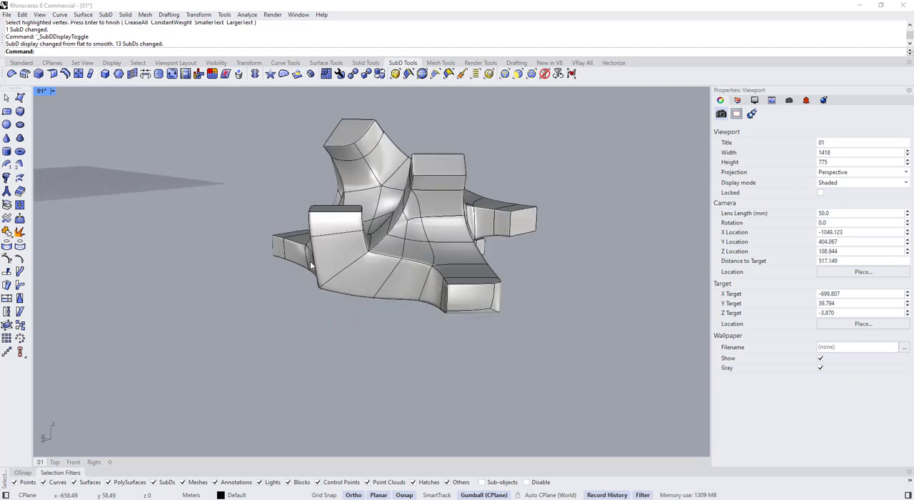
# Apply the same 90% SubDCrease to the vertical and bottom edges missed on the foot's end face and compare displays
pyautogui.press('Tab')
pyautogui.moveTo(311, 265); pyautogui.dragTo(337, 291, button='right')
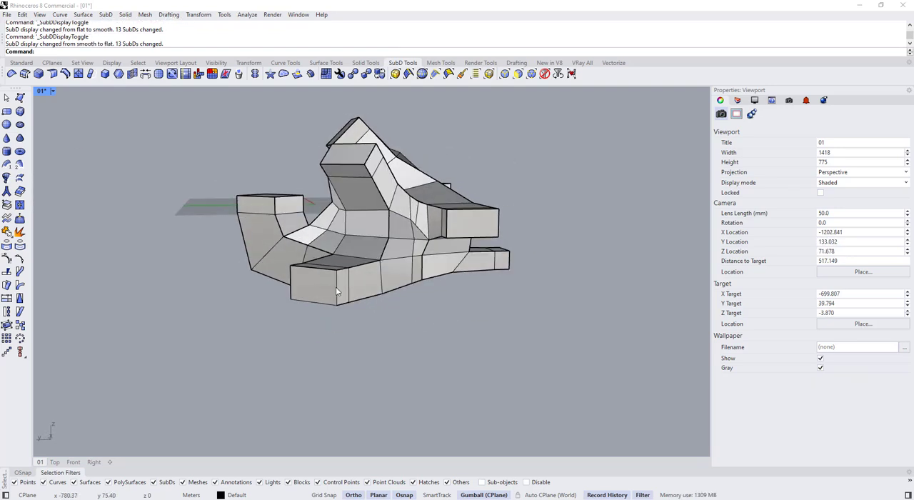
pyautogui.keyDown('ctrl'); pyautogui.keyDown('shift'); pyautogui.click(336, 288); pyautogui.keyUp('shift'); pyautogui.keyUp('ctrl')
pyautogui.keyDown('ctrl'); pyautogui.keyDown('shift'); pyautogui.click(324, 305); pyautogui.keyUp('shift'); pyautogui.keyUp('ctrl')
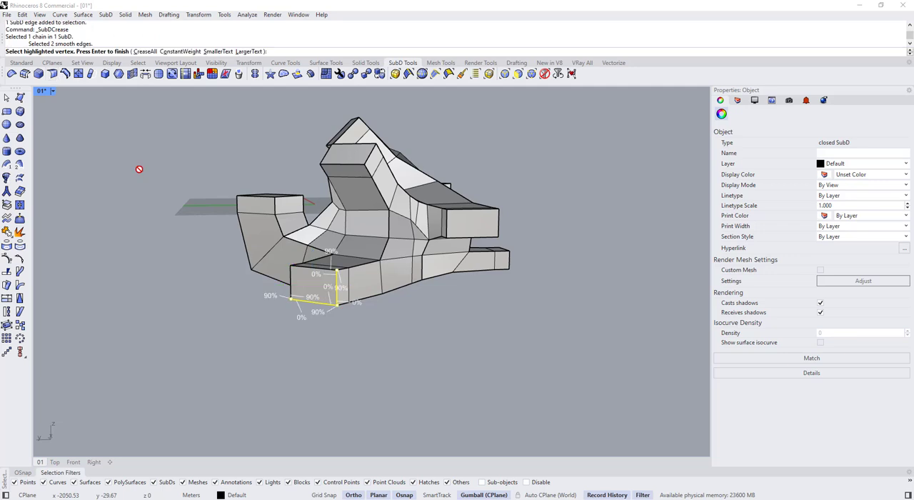
pyautogui.press('Return')
pyautogui.moveTo(420, 394); pyautogui.dragTo(376, 351, button='right')
pyautogui.press('Tab')
pyautogui.press('Tab')
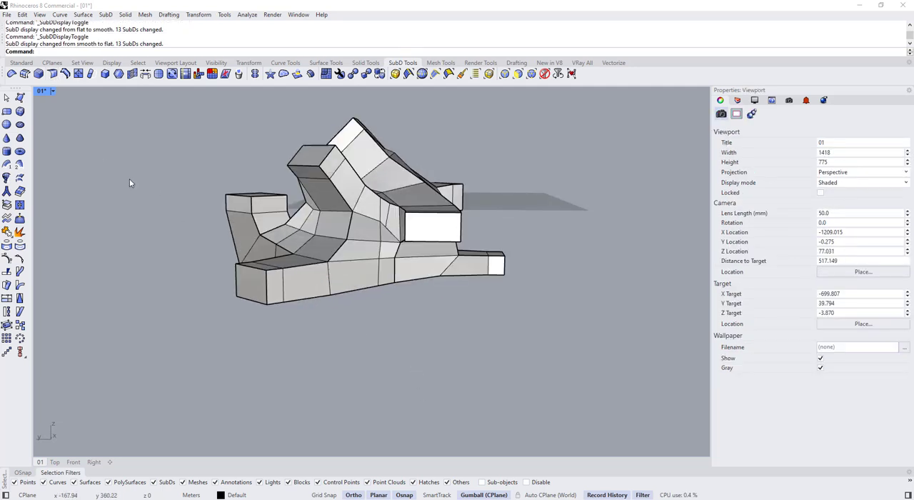
# Review the soft-creased smooth form from several sides in Arctic display and return the viewport to Shaded
pyautogui.press('Tab')
pyautogui.click(52, 93)
pyautogui.click(79, 153)
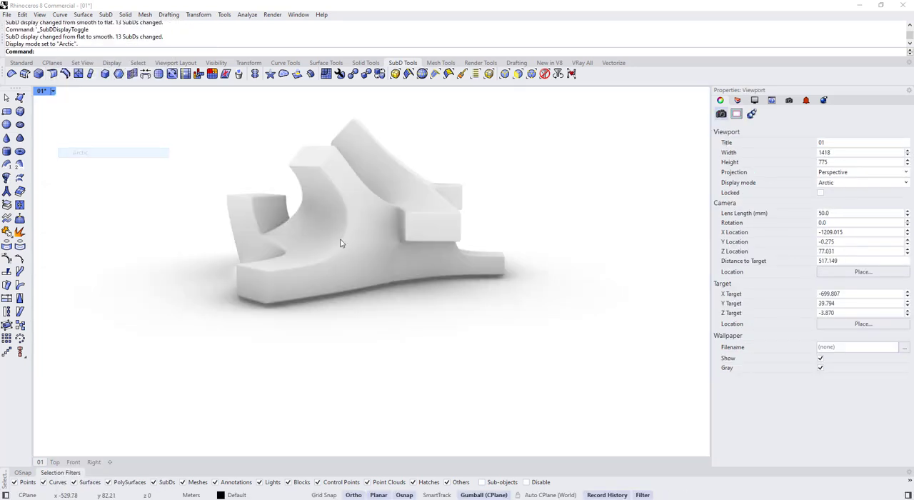
pyautogui.moveTo(340, 242); pyautogui.dragTo(581, 292, button='right')
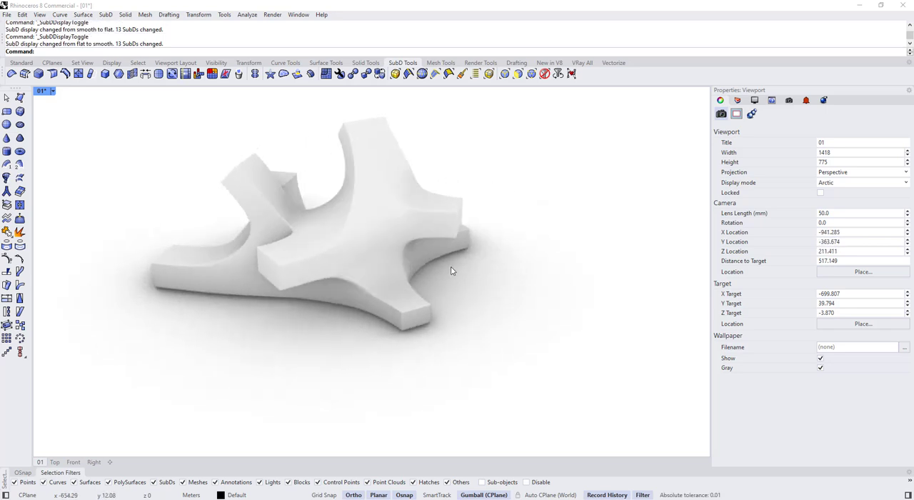
pyautogui.moveTo(451, 270); pyautogui.dragTo(516, 244, button='right')
pyautogui.moveTo(333, 279); pyautogui.dragTo(369, 296, button='right')
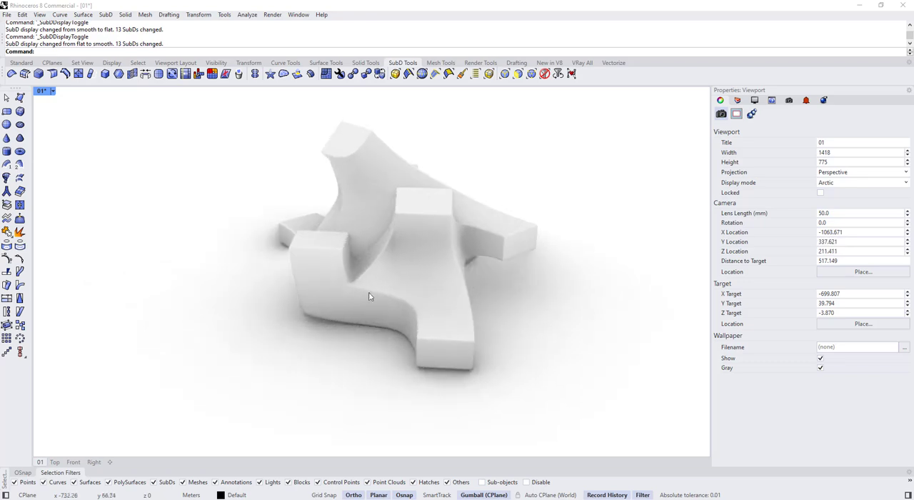
pyautogui.click(53, 90)
pyautogui.click(82, 68)
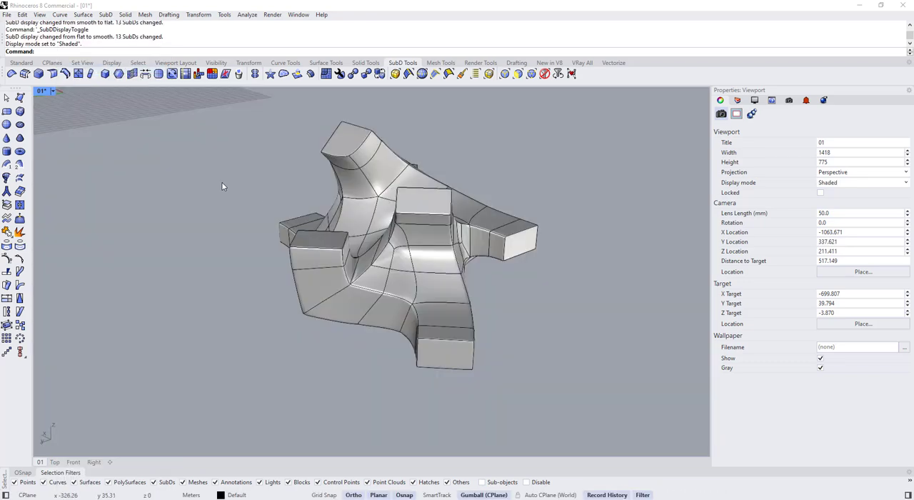
# Inspect the underside and ribbon junction edges up close in both flat and smooth SubD display
pyautogui.moveTo(344, 281); pyautogui.dragTo(440, 245, button='right')
pyautogui.moveTo(447, 278); pyautogui.dragTo(424, 258, button='right')
pyautogui.press('Tab')
pyautogui.scroll(3, 421, 251)
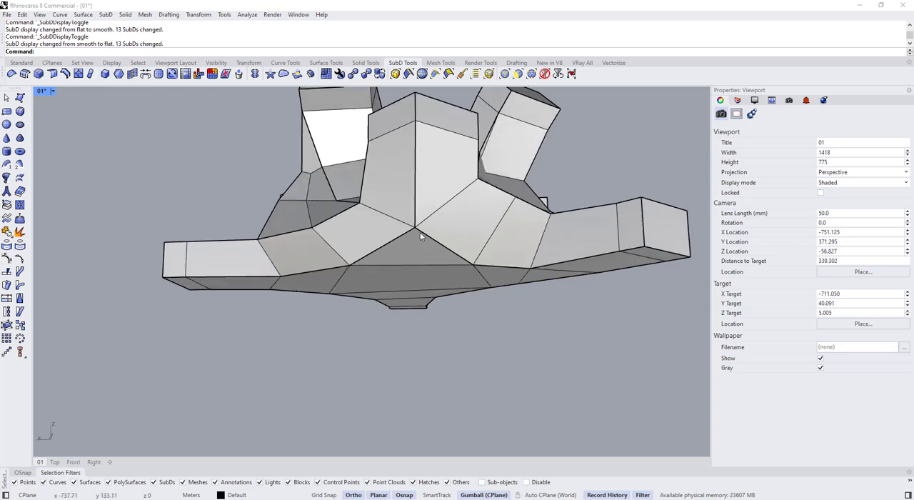
pyautogui.press('Tab')
pyautogui.keyDown('ctrl'); pyautogui.keyDown('shift'); pyautogui.click(414, 230); pyautogui.keyUp('shift'); pyautogui.keyUp('ctrl')
pyautogui.moveTo(414, 232); pyautogui.dragTo(464, 257, button='right')
pyautogui.moveTo(502, 260); pyautogui.dragTo(502, 262)
pyautogui.moveTo(457, 242); pyautogui.dragTo(522, 284, button='right')
pyautogui.press('Tab')
# Apply a 90% SubDCrease to the uncreased four-edge chain running down from the upper arm into the inner junction
pyautogui.click(517, 355)
pyautogui.moveTo(518, 354); pyautogui.dragTo(336, 280, button='right')
pyautogui.press('Tab')
pyautogui.press('Tab')
pyautogui.press('Tab')
pyautogui.keyDown('ctrl'); pyautogui.keyDown('shift'); pyautogui.click(381, 190); pyautogui.keyUp('shift'); pyautogui.keyUp('ctrl')
pyautogui.scroll(4, 362, 202)
pyautogui.scroll(-4, 345, 280)
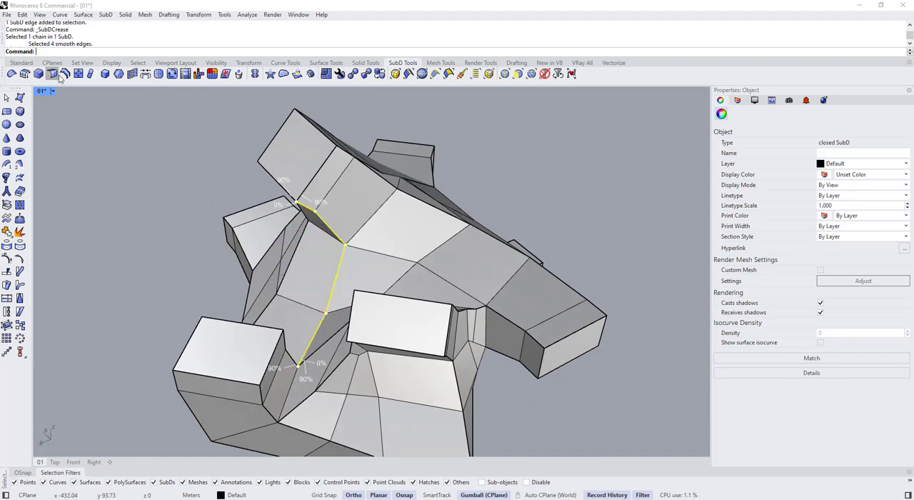
pyautogui.press('Return')
pyautogui.press('Tab')
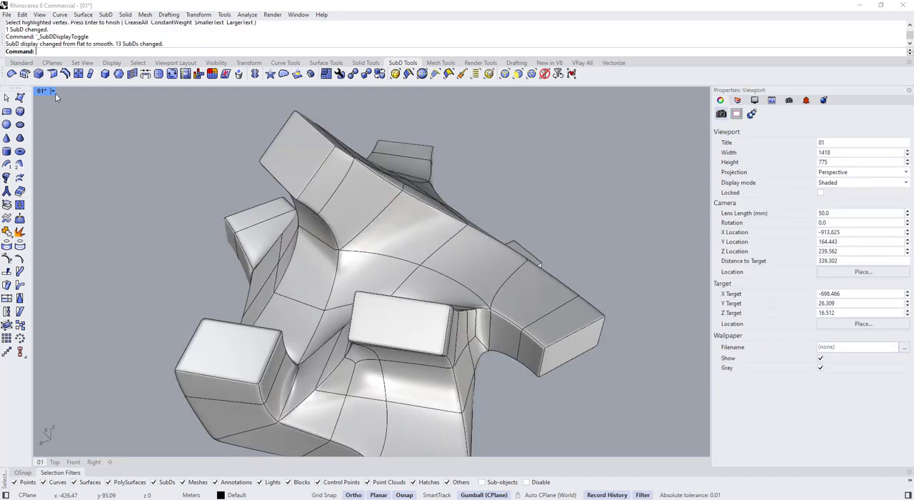
# Review the creased form from several sides in Arctic display and return the viewport to Shaded
pyautogui.press('Tab')
pyautogui.click(53, 91)
pyautogui.click(80, 154)
pyautogui.scroll(-5, 419, 194)
pyautogui.press('Tab')
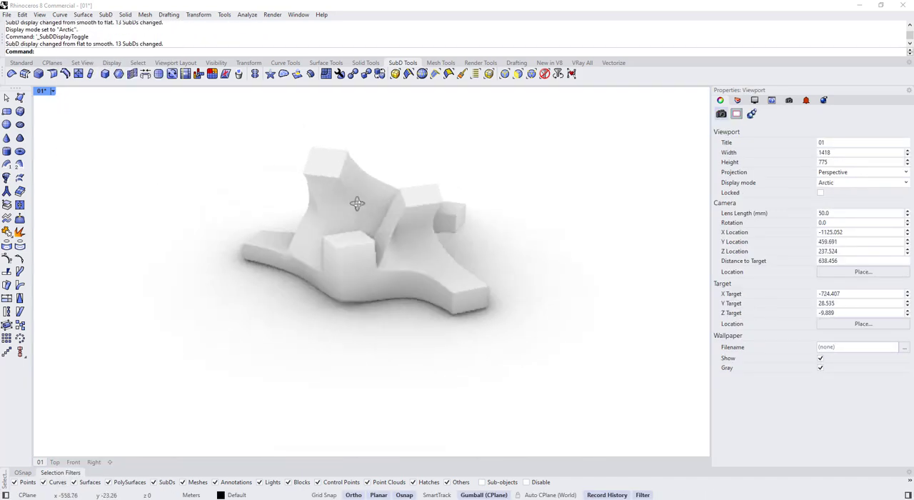
pyautogui.moveTo(357, 205); pyautogui.dragTo(327, 247, button='right')
pyautogui.moveTo(415, 240); pyautogui.dragTo(501, 222, button='right')
pyautogui.press('Tab')
pyautogui.press('Tab')
pyautogui.press('Tab')
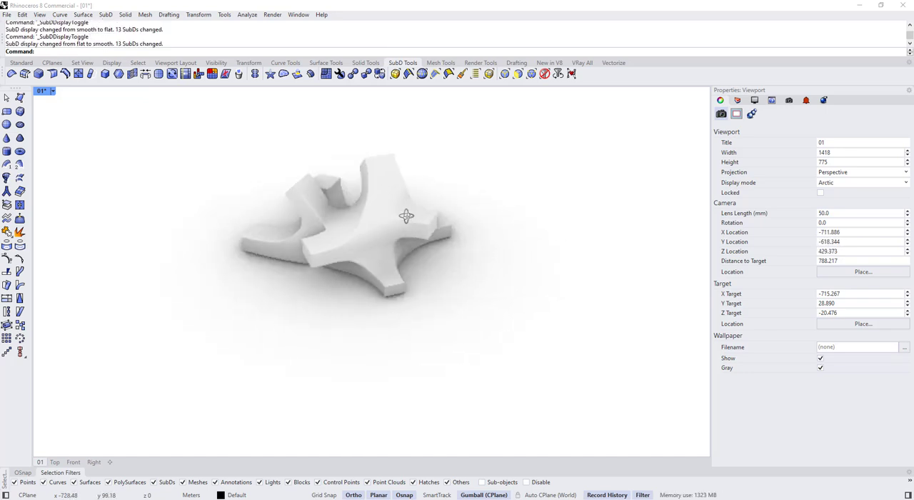
pyautogui.click(80, 71)
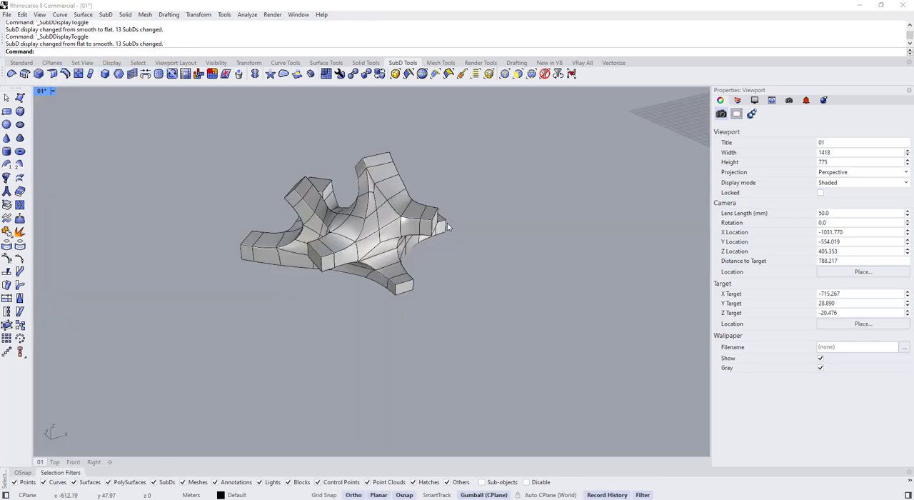
# Align the gumball to the object and move the end face of one side arm outward to lengthen it
pyautogui.scroll(5, 448, 228)
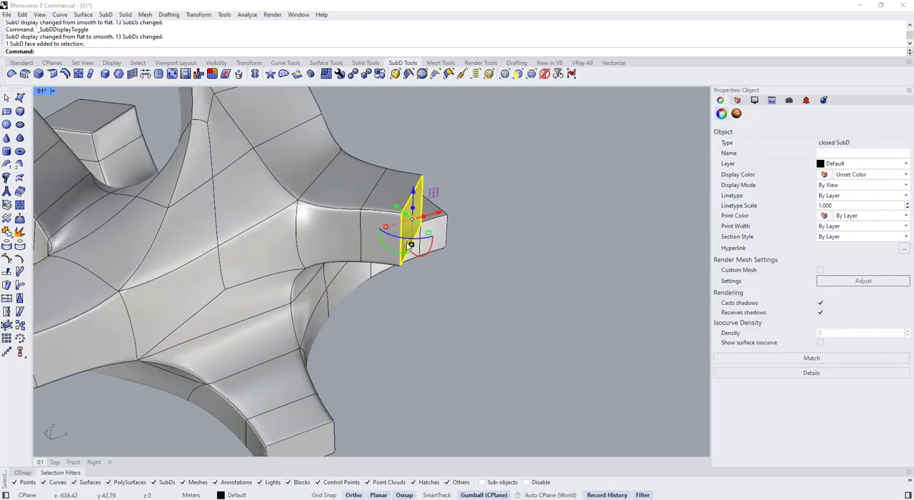
pyautogui.moveTo(411, 255); pyautogui.dragTo(404, 310, button='right')
pyautogui.scroll(4, 412, 279)
pyautogui.click(412, 290)
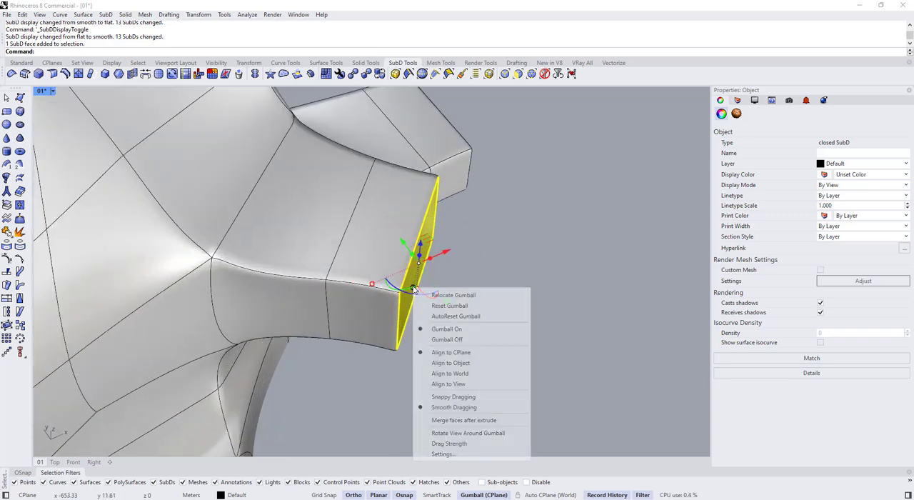
pyautogui.click(453, 363)
pyautogui.scroll(-8, 371, 205)
pyautogui.moveTo(477, 252); pyautogui.dragTo(539, 267)
pyautogui.click(503, 268)
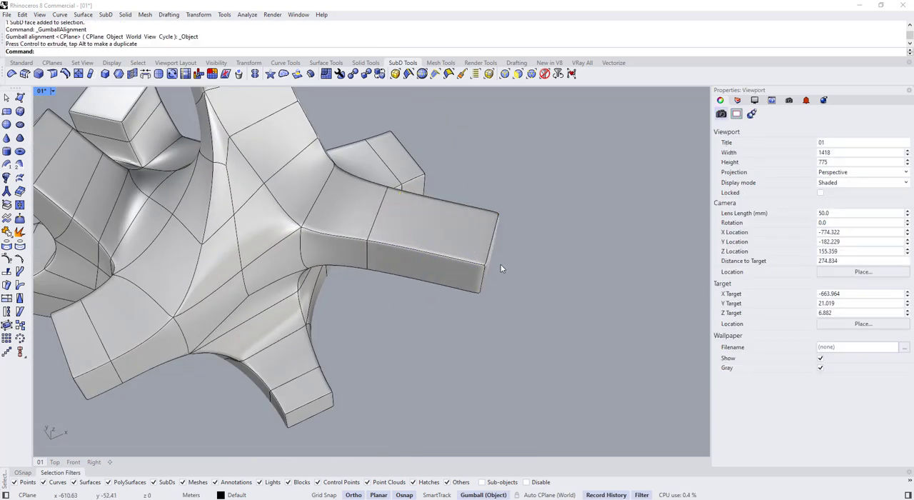
# Examine the lengthened arm from several sides and compare the flat and smooth displays
pyautogui.press('Tab')
pyautogui.scroll(-5, 505, 264)
pyautogui.moveTo(506, 261); pyautogui.dragTo(523, 216, button='right')
pyautogui.press('Tab')
pyautogui.scroll(4, 382, 258)
pyautogui.keyDown('ctrl'); pyautogui.keyDown('shift'); pyautogui.click(437, 227); pyautogui.keyUp('shift'); pyautogui.keyUp('ctrl')
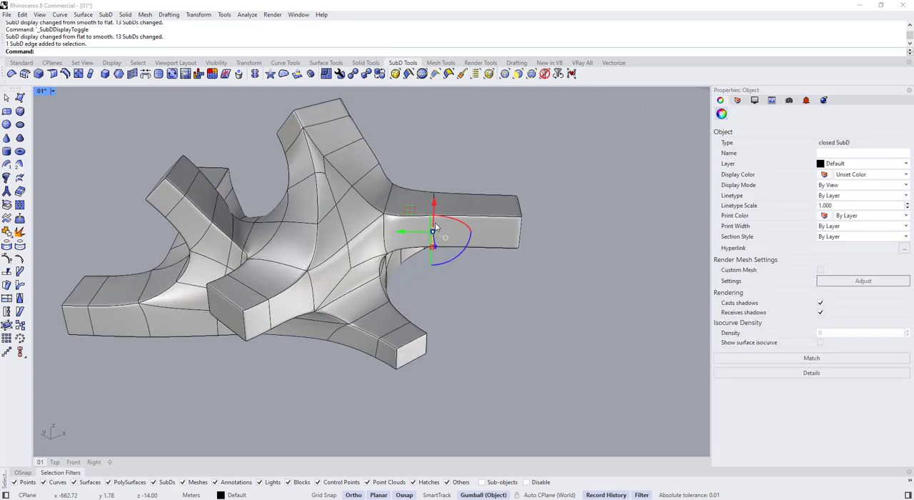
pyautogui.click(484, 302)
pyautogui.press('Tab')
pyautogui.scroll(-4, 486, 286)
pyautogui.moveTo(485, 275); pyautogui.dragTo(320, 309, button='right')
pyautogui.press('Tab')
pyautogui.press('Tab')
# Select the end face of the low foot beside the lengthened arm and move it outward to extend the foot
pyautogui.press('Tab')
pyautogui.press('Tab')
pyautogui.moveTo(256, 251); pyautogui.dragTo(258, 277, button='right')
pyautogui.scroll(4, 260, 286)
pyautogui.keyDown('ctrl'); pyautogui.keyDown('shift'); pyautogui.click(279, 303); pyautogui.keyUp('shift'); pyautogui.keyUp('ctrl')
pyautogui.click(262, 315)
pyautogui.scroll(6, 277, 294)
pyautogui.keyDown('ctrl'); pyautogui.keyDown('shift'); pyautogui.click(280, 297); pyautogui.keyUp('shift'); pyautogui.keyUp('ctrl')
pyautogui.scroll(-5, 280, 297)
# Move the end face of another arm slightly outward along its own axis and compare flat and smooth displays
pyautogui.press('Tab')
pyautogui.press('Tab')
pyautogui.press('Tab')
pyautogui.press('Tab')
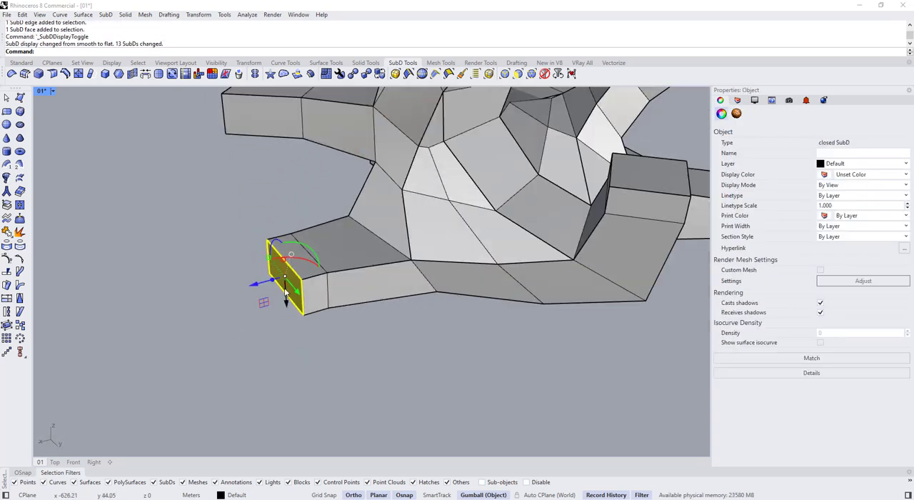
pyautogui.moveTo(261, 284); pyautogui.dragTo(223, 294)
pyautogui.scroll(-8, 218, 287)
pyautogui.click(404, 363)
pyautogui.press('Tab')
pyautogui.moveTo(403, 363); pyautogui.dragTo(458, 307, button='right')
pyautogui.press('Tab')
pyautogui.keyDown('ctrl'); pyautogui.keyDown('shift'); pyautogui.click(450, 257); pyautogui.keyUp('shift'); pyautogui.keyUp('ctrl')
pyautogui.moveTo(480, 264); pyautogui.dragTo(493, 269)
pyautogui.click(483, 292)
# Examine the upper arm ends up close and from another side in flat and smooth display
pyautogui.press('Tab')
pyautogui.press('Tab')
# Select the top end face of the upturned arm and move it upward to lengthen the arm
pyautogui.moveTo(484, 292); pyautogui.dragTo(404, 237, button='right')
pyautogui.scroll(5, 403, 237)
pyautogui.keyDown('ctrl'); pyautogui.keyDown('shift'); pyautogui.click(404, 234); pyautogui.keyUp('shift'); pyautogui.keyUp('ctrl')
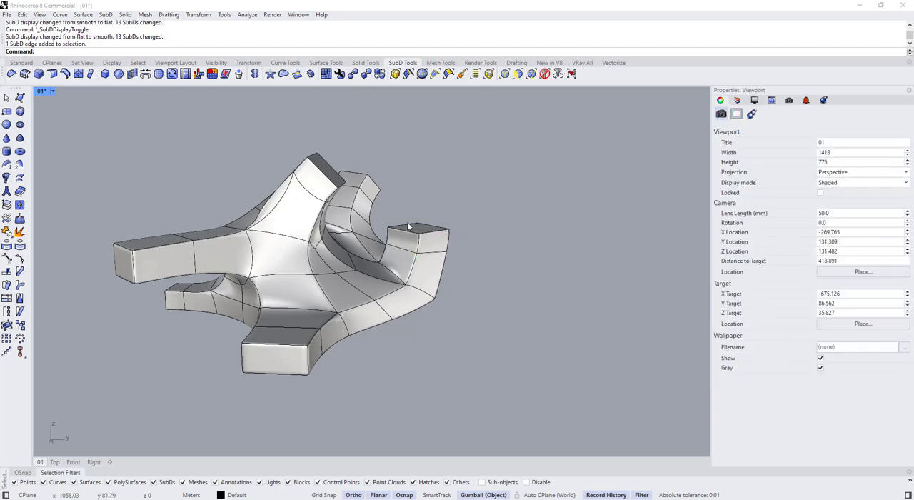
pyautogui.scroll(3, 408, 226)
pyautogui.keyDown('ctrl'); pyautogui.keyDown('shift'); pyautogui.click(409, 226); pyautogui.keyUp('shift'); pyautogui.keyUp('ctrl')
pyautogui.moveTo(424, 198); pyautogui.dragTo(434, 158)
pyautogui.click(493, 177)
pyautogui.scroll(-5, 492, 177)
pyautogui.scroll(6, 426, 168)
pyautogui.keyDown('ctrl'); pyautogui.keyDown('shift'); pyautogui.click(403, 180); pyautogui.keyUp('shift'); pyautogui.keyUp('ctrl')
pyautogui.scroll(2, 405, 183)
pyautogui.keyDown('ctrl'); pyautogui.keyDown('shift'); pyautogui.click(397, 189); pyautogui.keyUp('shift'); pyautogui.keyUp('ctrl')
pyautogui.scroll(-4, 400, 187)
pyautogui.press('Tab')
pyautogui.moveTo(434, 215); pyautogui.dragTo(422, 314, button='right')
# Select the end face of the remaining low arm and move it outward to lengthen the arm
pyautogui.press('Tab')
pyautogui.scroll(-4, 548, 268)
pyautogui.press('Tab')
pyautogui.press('Tab')
pyautogui.scroll(6, 343, 315)
pyautogui.keyDown('ctrl'); pyautogui.keyDown('shift'); pyautogui.click(318, 352); pyautogui.keyUp('shift'); pyautogui.keyUp('ctrl')
pyautogui.keyDown('ctrl'); pyautogui.moveTo(308, 370); pyautogui.dragTo(280, 414); pyautogui.keyUp('ctrl')
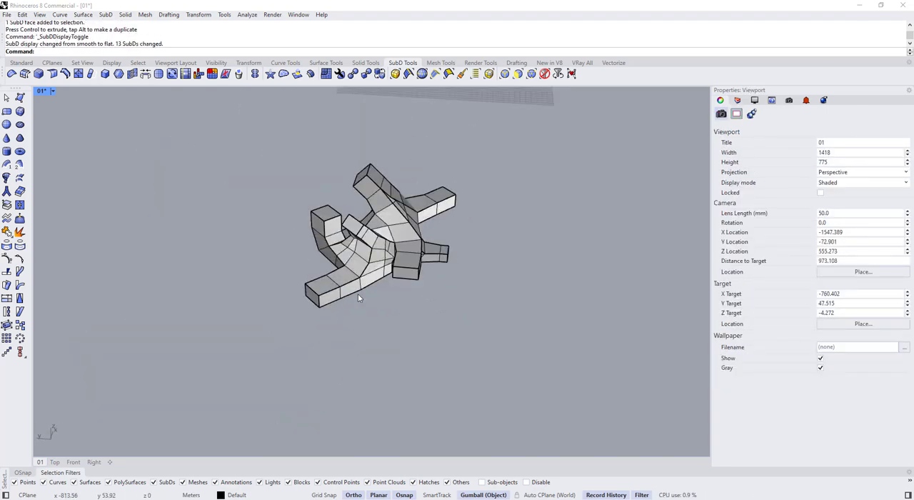